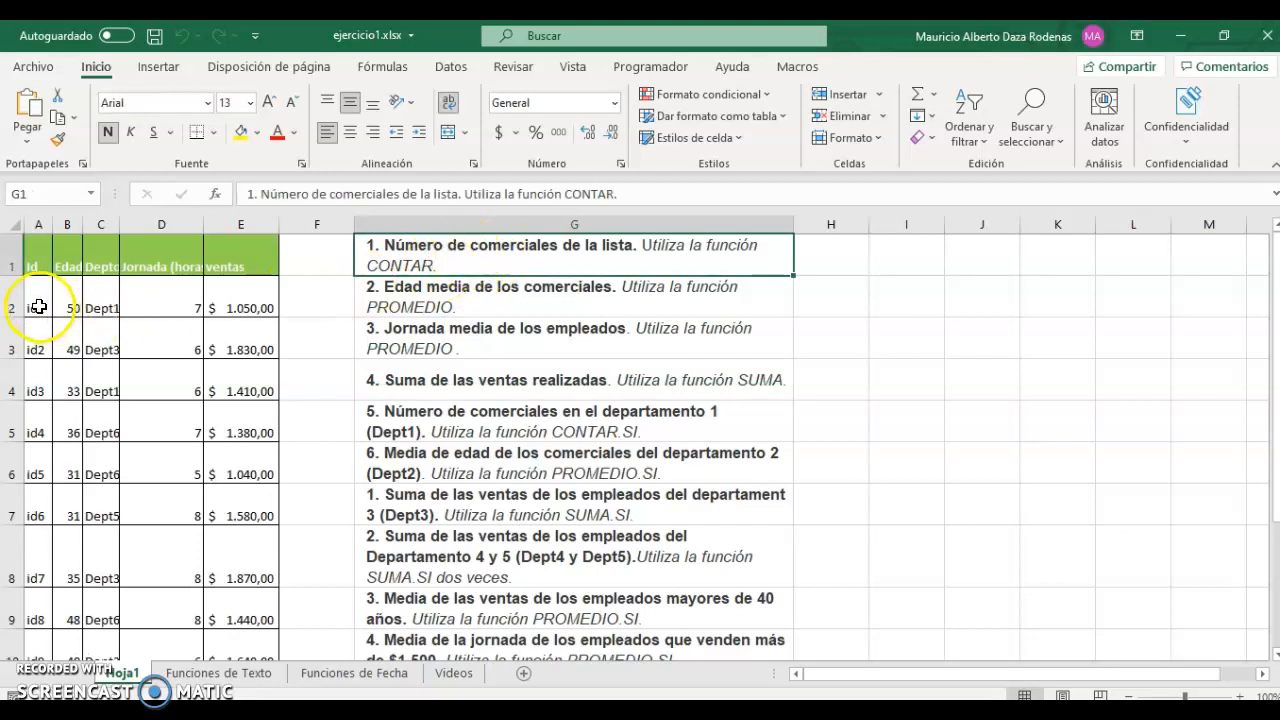
Highlight the first four employees' data rows (id1 to id4) to point them out.
{"action": "left_click_drag", "start_coordinate": [38, 306], "coordinate": [186, 306]}
{"action": "left_click_drag", "start_coordinate": [38, 342], "coordinate": [225, 344]}
{"action": "left_click_drag", "start_coordinate": [40, 392], "coordinate": [268, 391]}
{"action": "left_click_drag", "start_coordinate": [37, 431], "coordinate": [211, 423]}
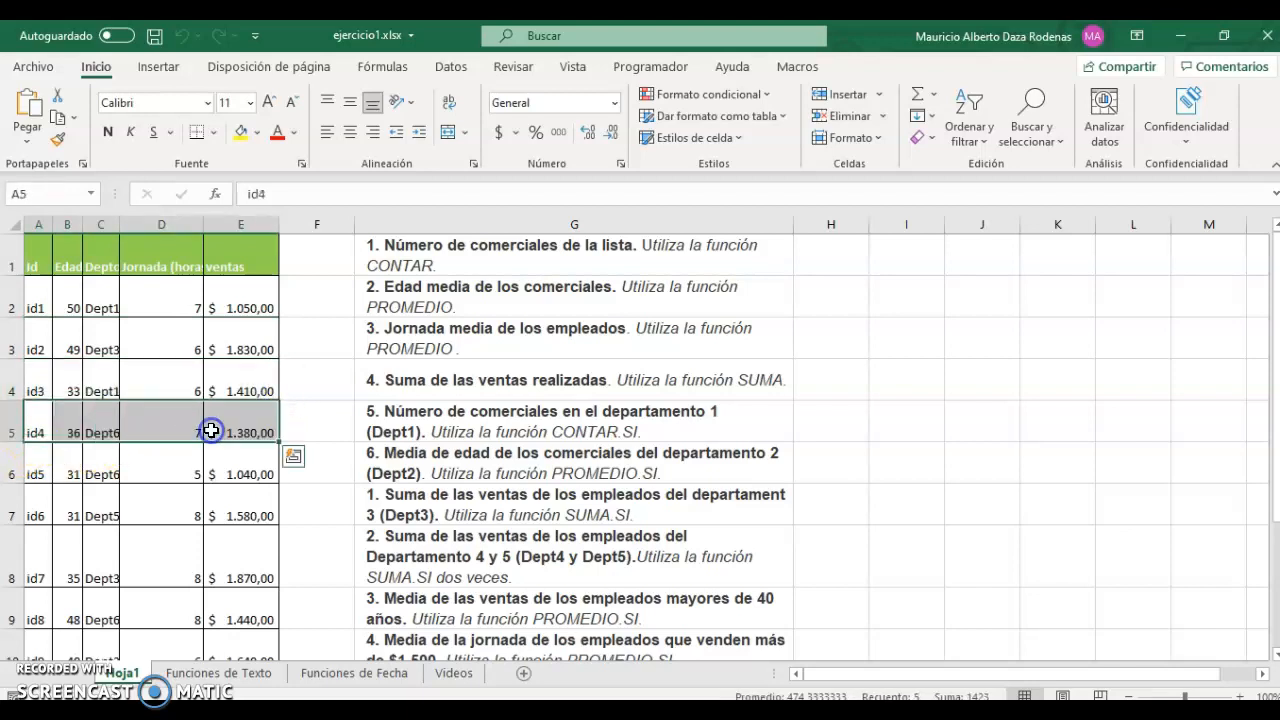
Enter =CONTARA(A2:A16) in H1 to count the 15 sales reps.
{"action": "left_click", "coordinate": [813, 260]}
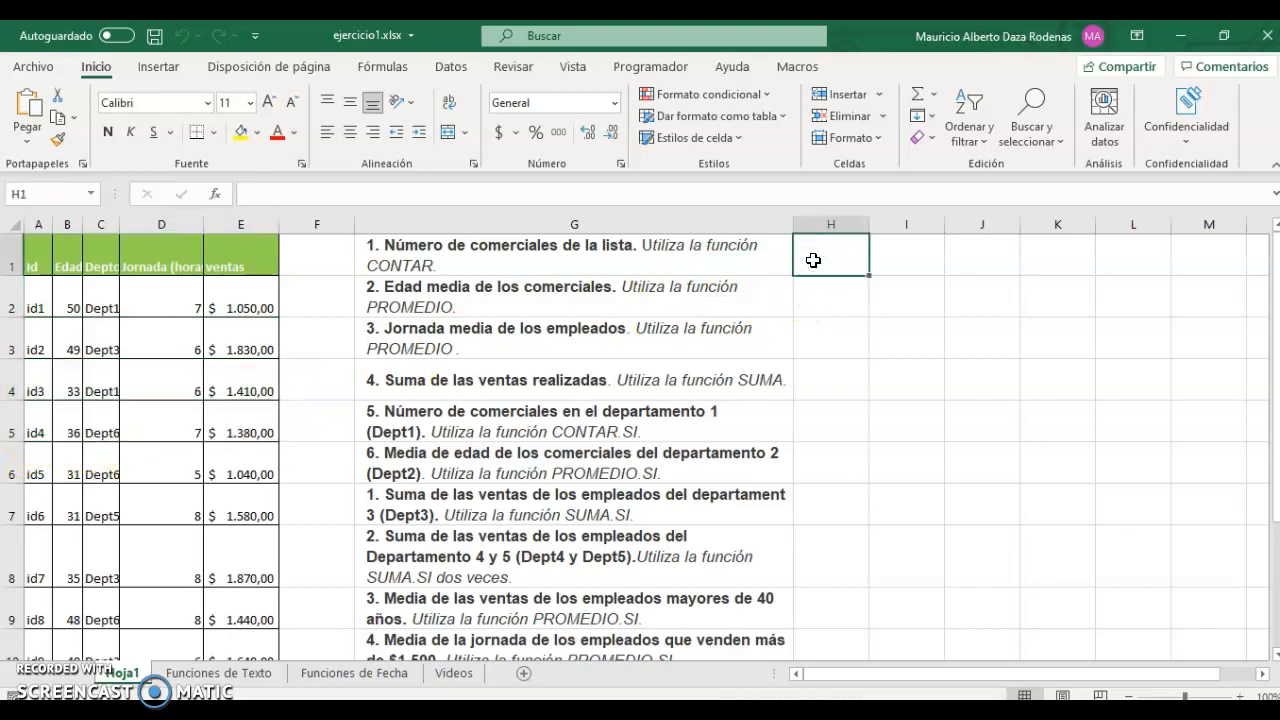
{"action": "type", "text": "=contar"}
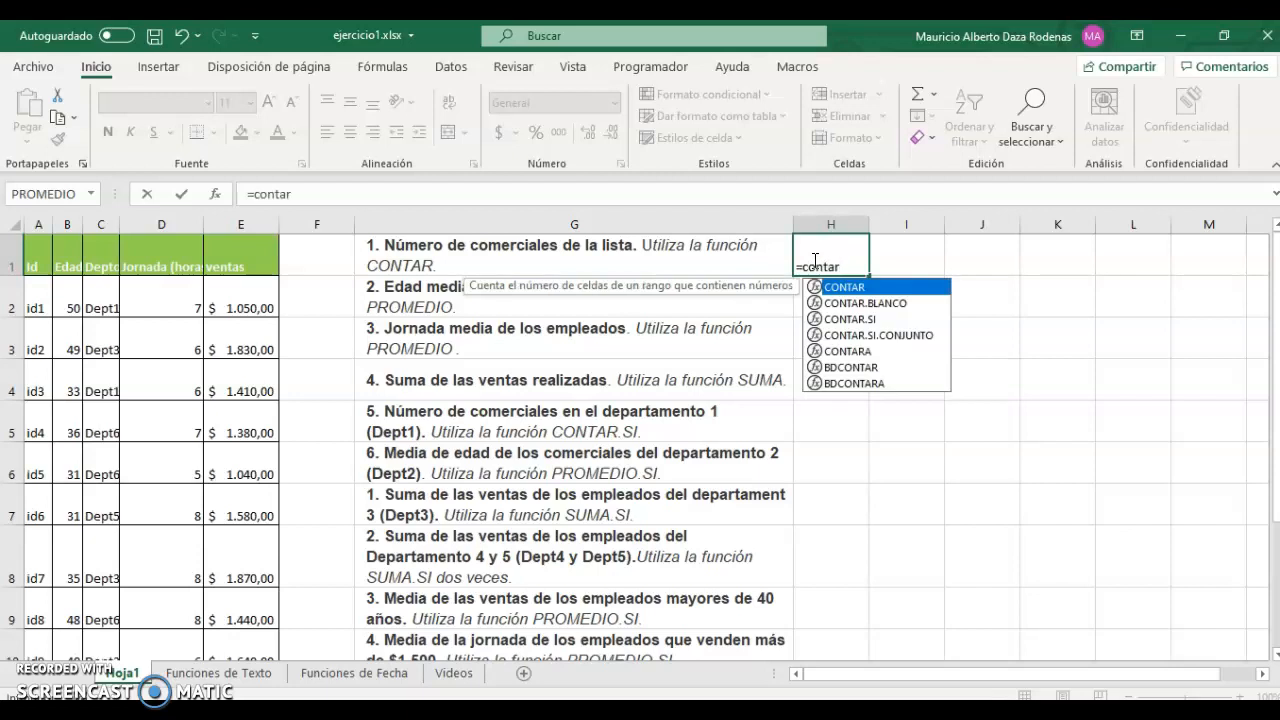
{"action": "type", "text": "a"}
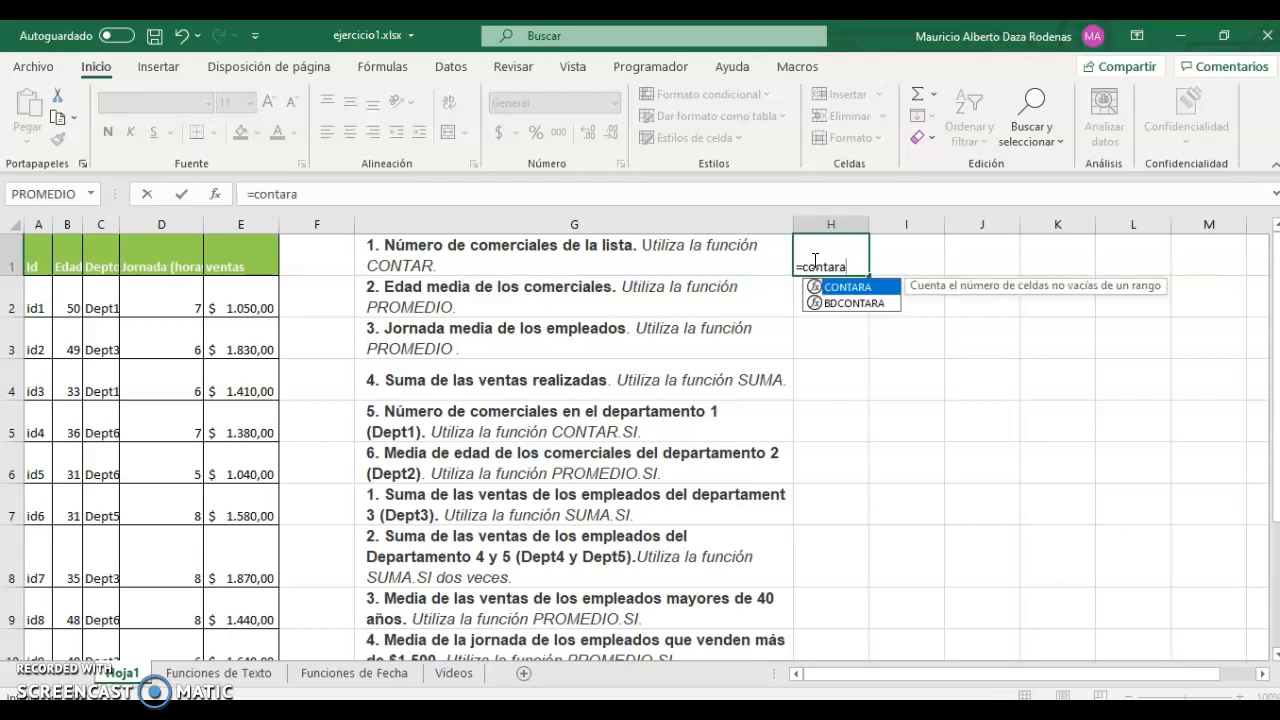
{"action": "type", "text": "("}
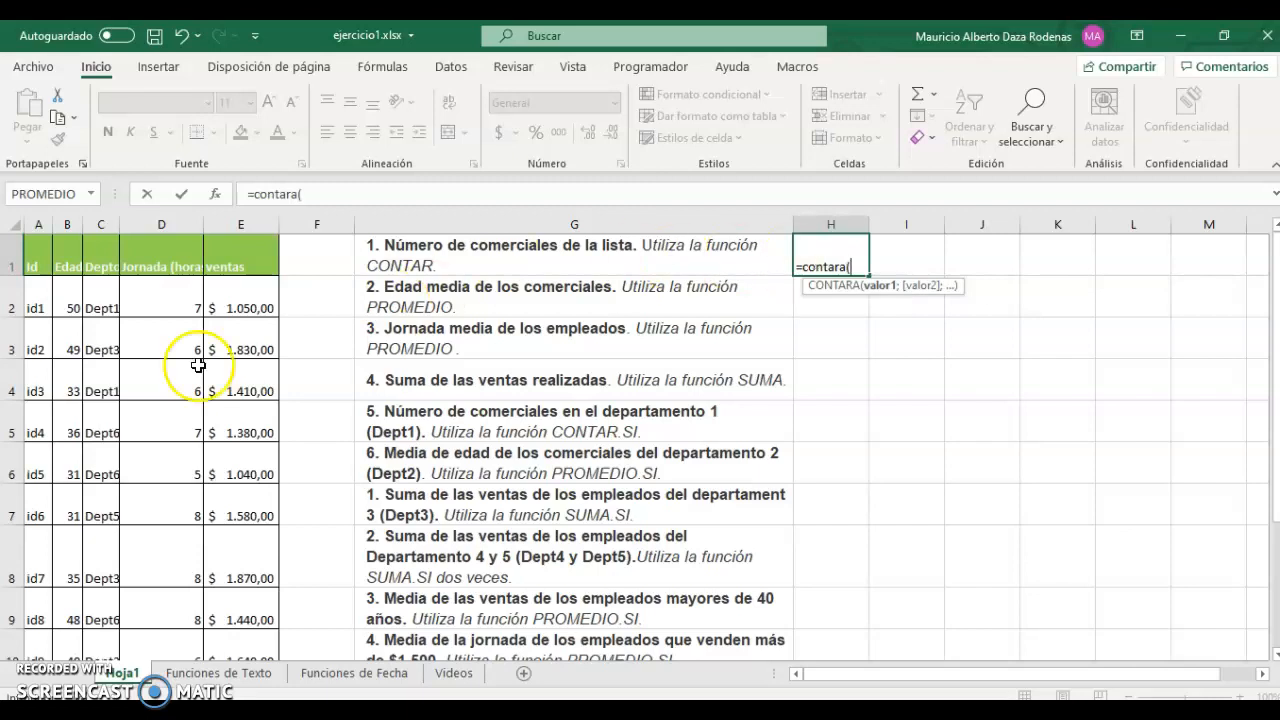
{"action": "left_click", "coordinate": [37, 297]}
{"action": "key", "text": "ctrl+shift+Down"}
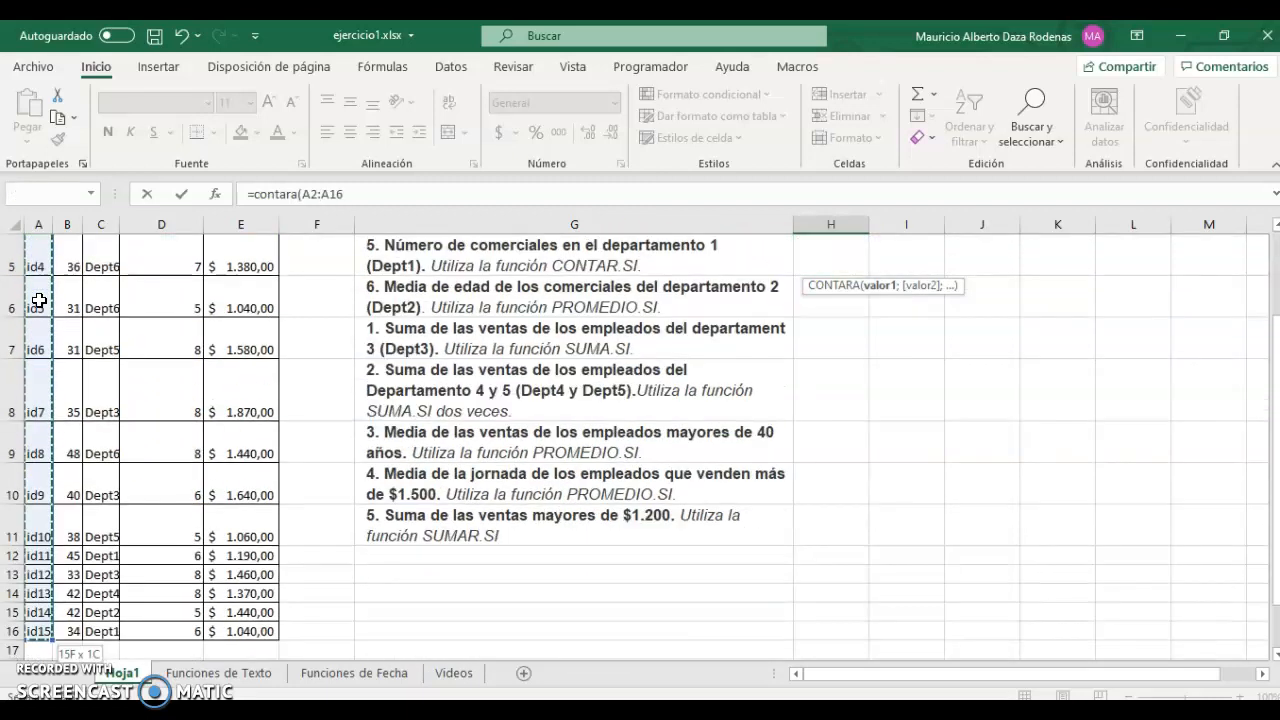
{"action": "key", "text": "Return"}
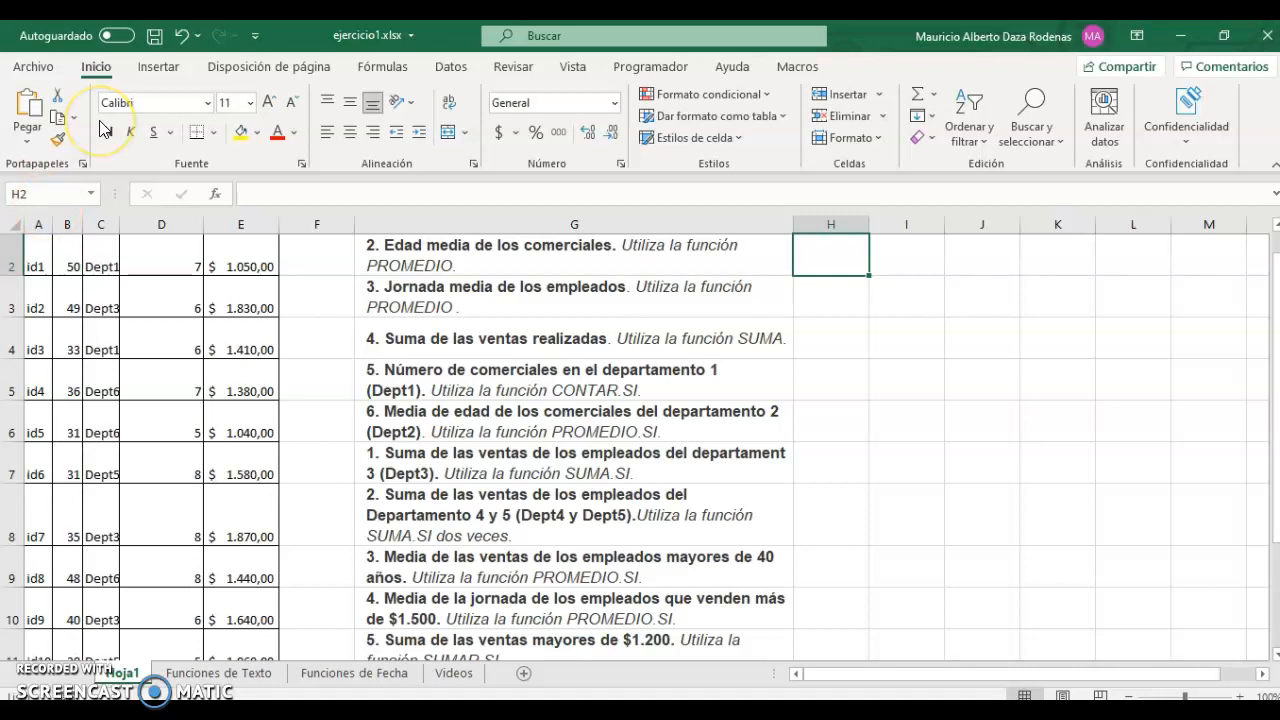
{"action": "key", "text": "Up"}
{"action": "double_click", "coordinate": [843, 262]}
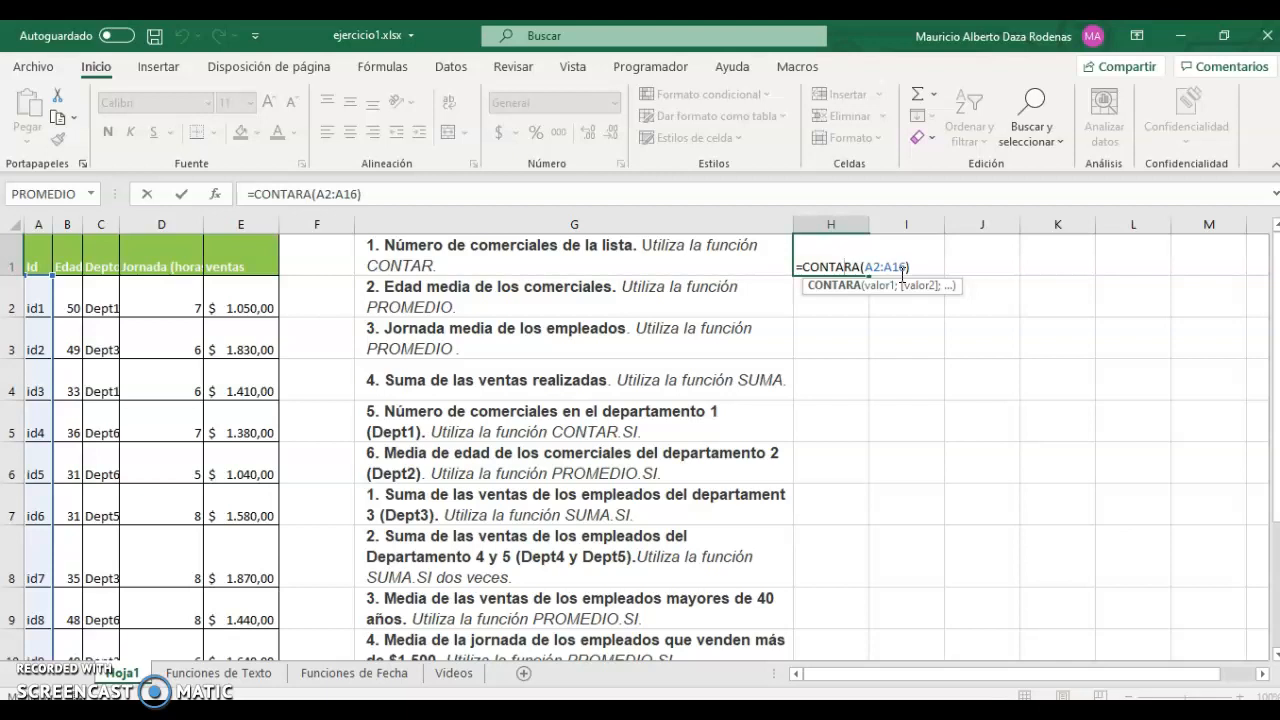
{"action": "key", "text": "Return"}
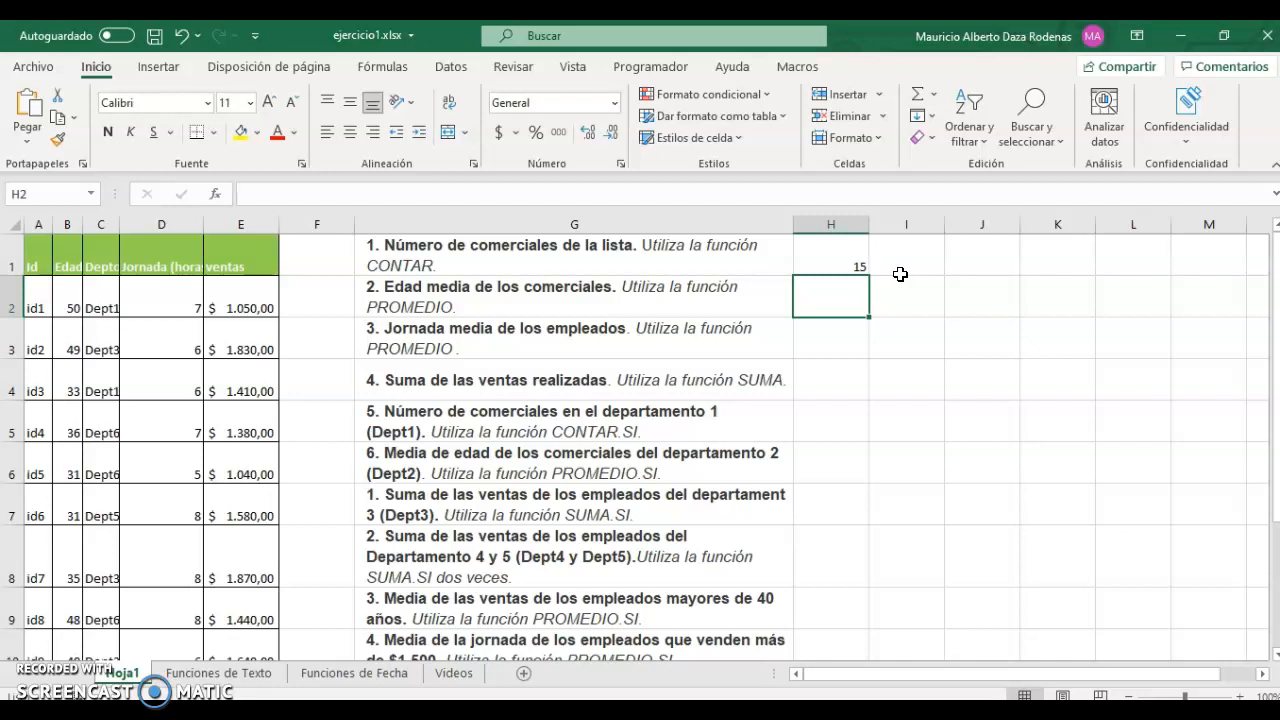
Enter =PROMEDIO(B2:B16) in H2, giving an average age of 39,1333333.
{"action": "type", "text": "=prome"}
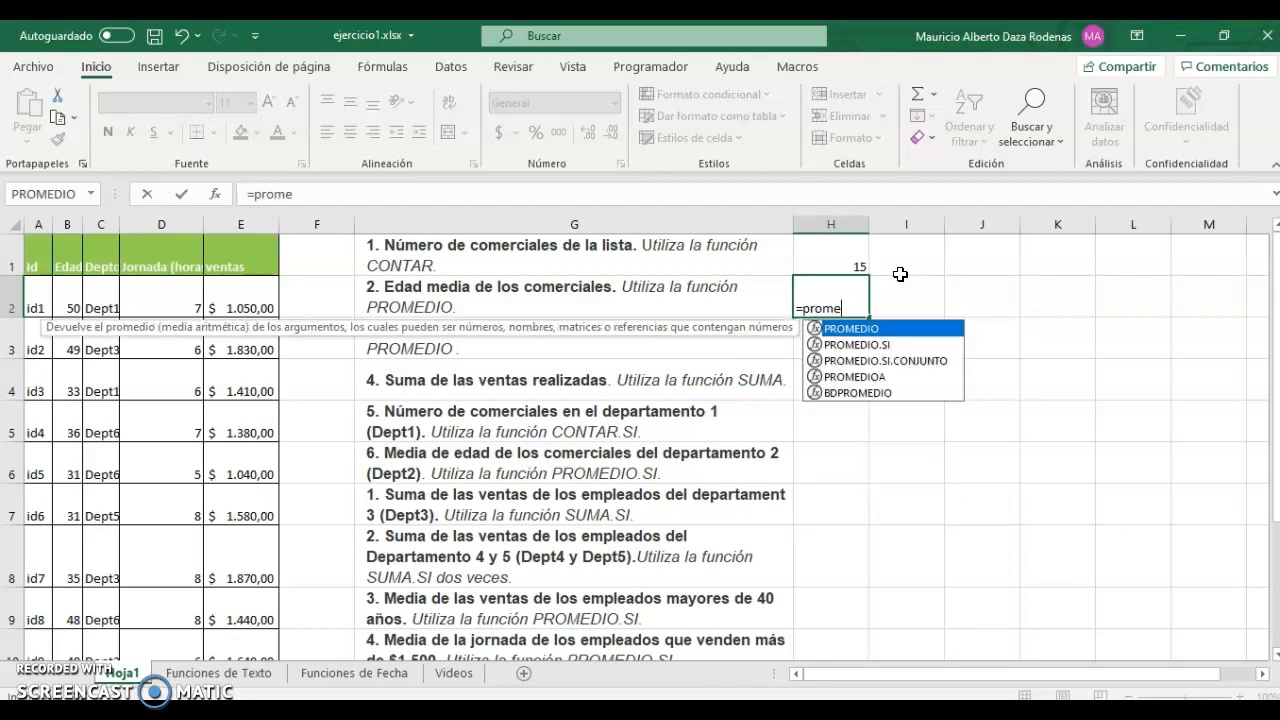
{"action": "key", "text": "Tab"}
{"action": "left_click", "coordinate": [70, 298]}
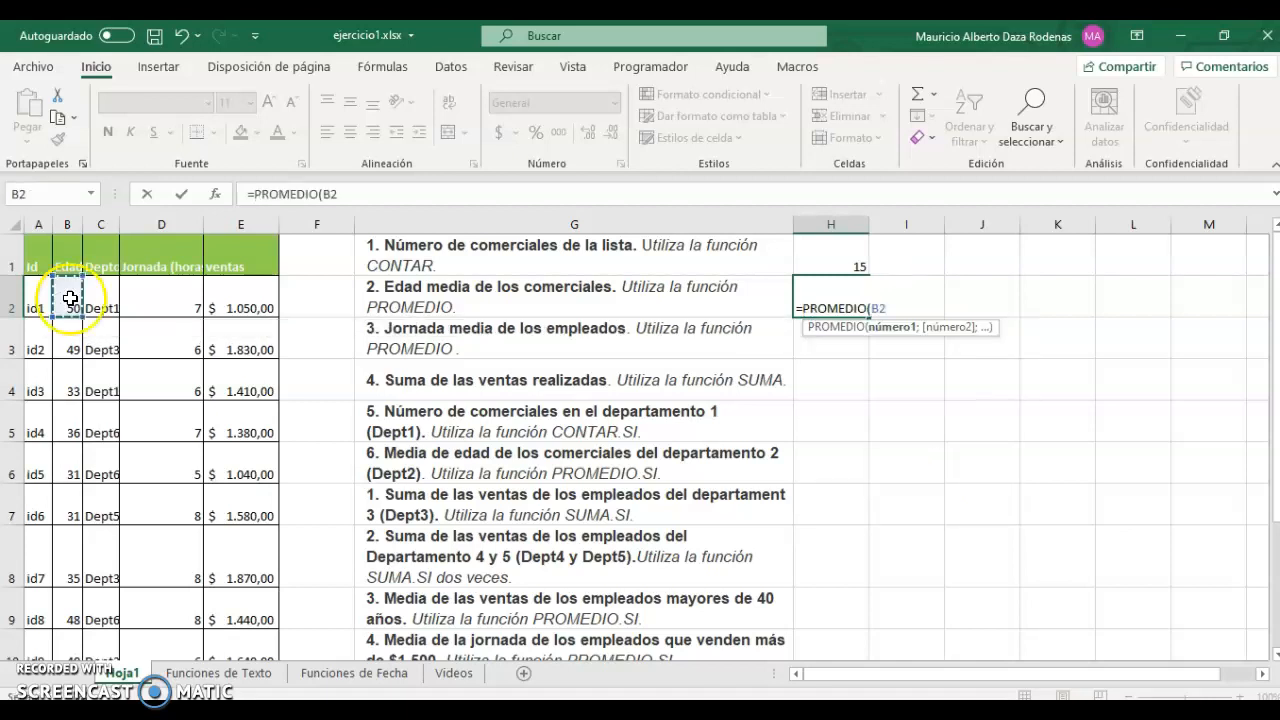
{"action": "key", "text": "ctrl+shift+Down"}
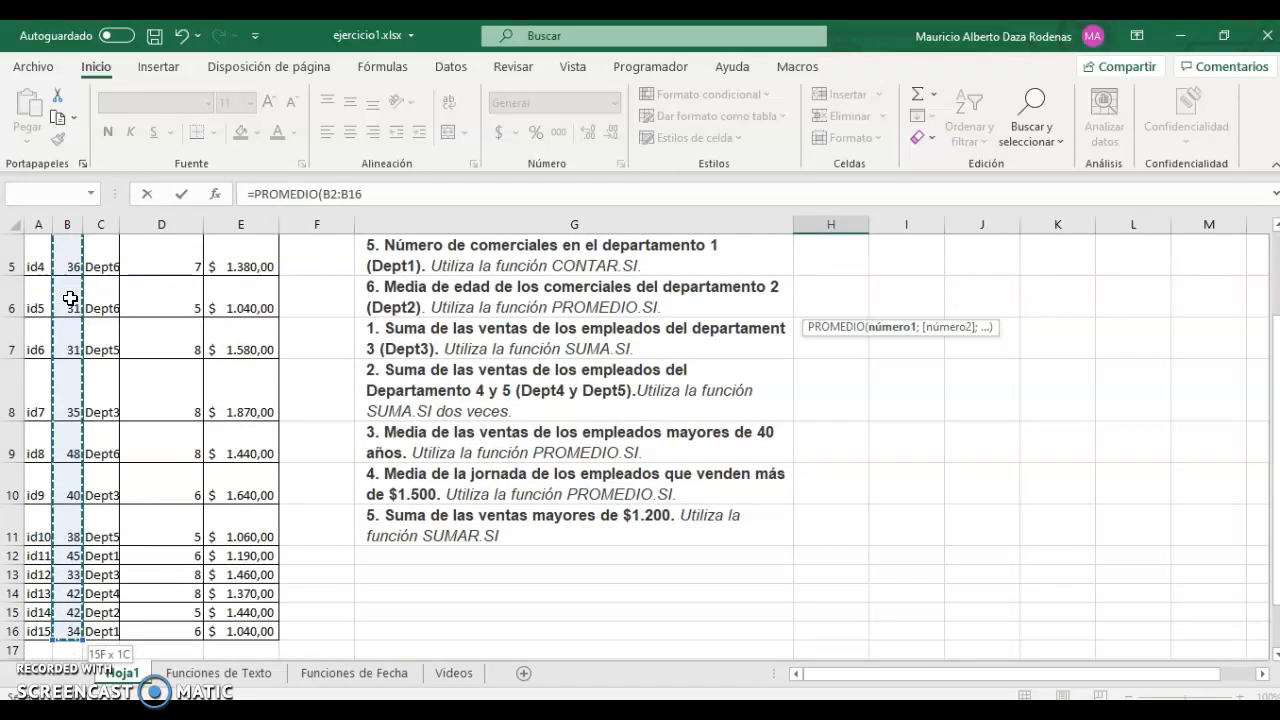
{"action": "type", "text": ")"}
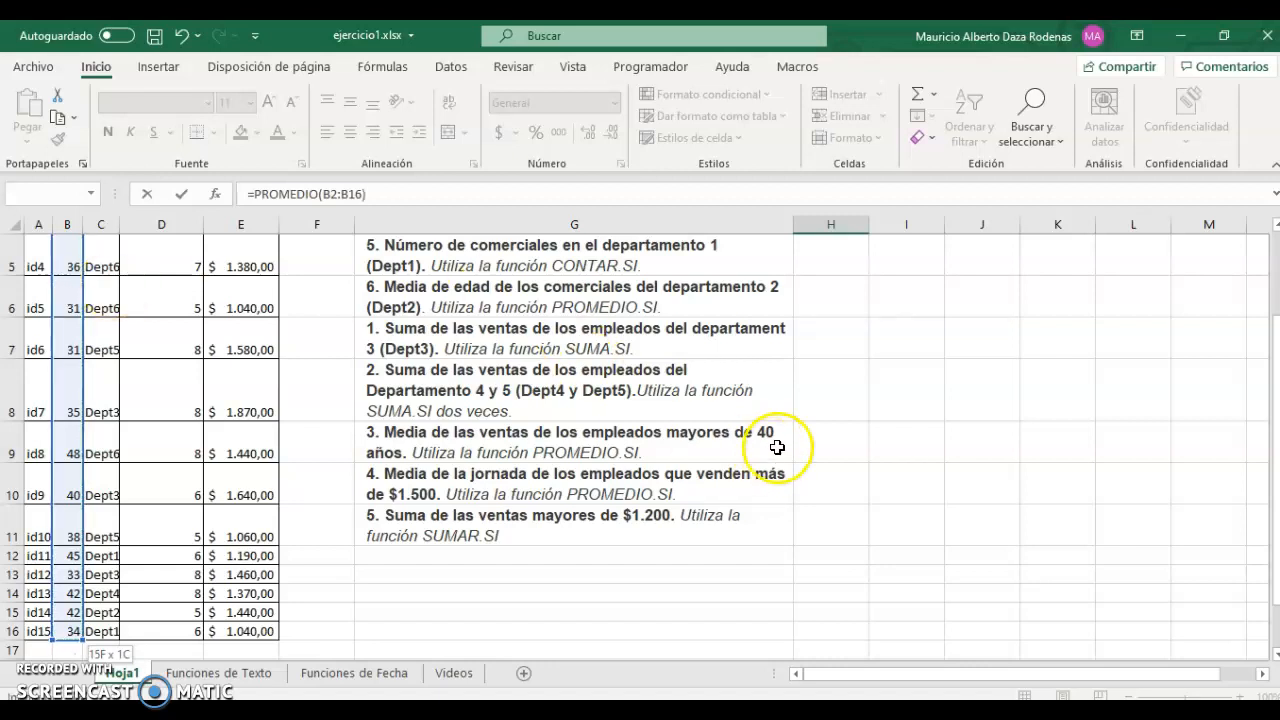
{"action": "scroll", "coordinate": [850, 450], "scroll_direction": "up", "scroll_amount": 2}
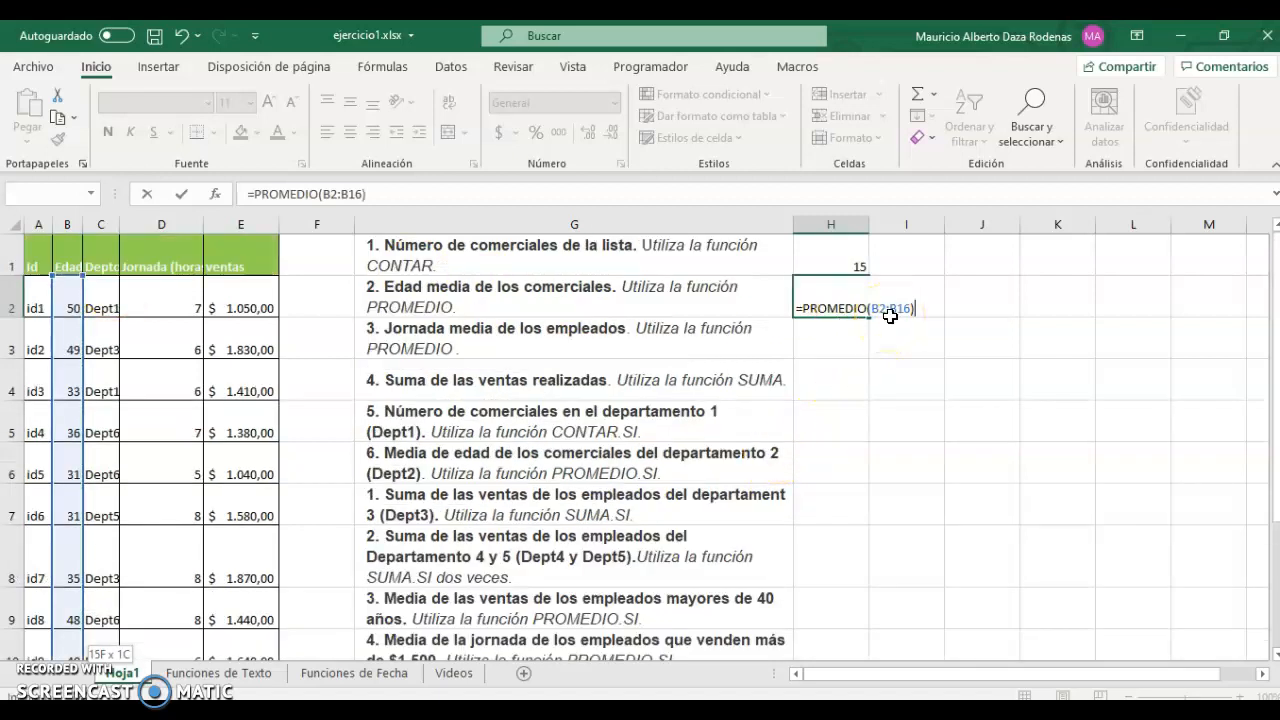
{"action": "key", "text": "Return"}
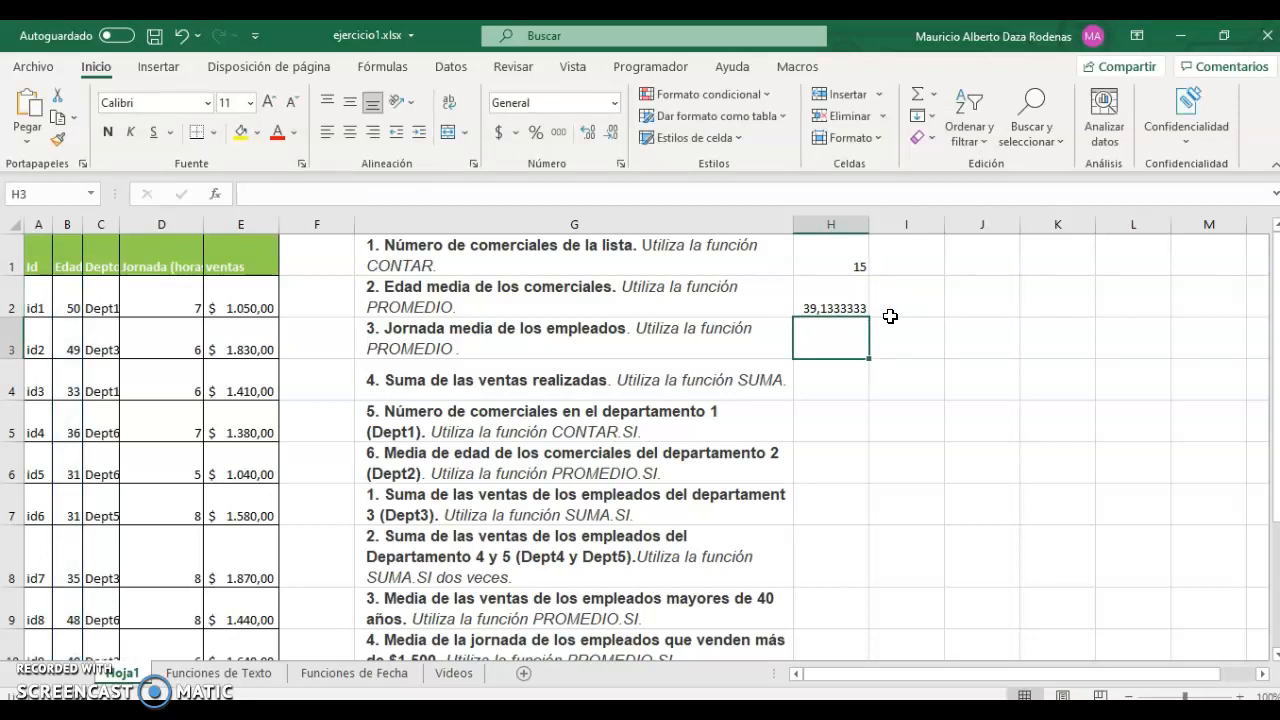
{"action": "type", "text": "="}
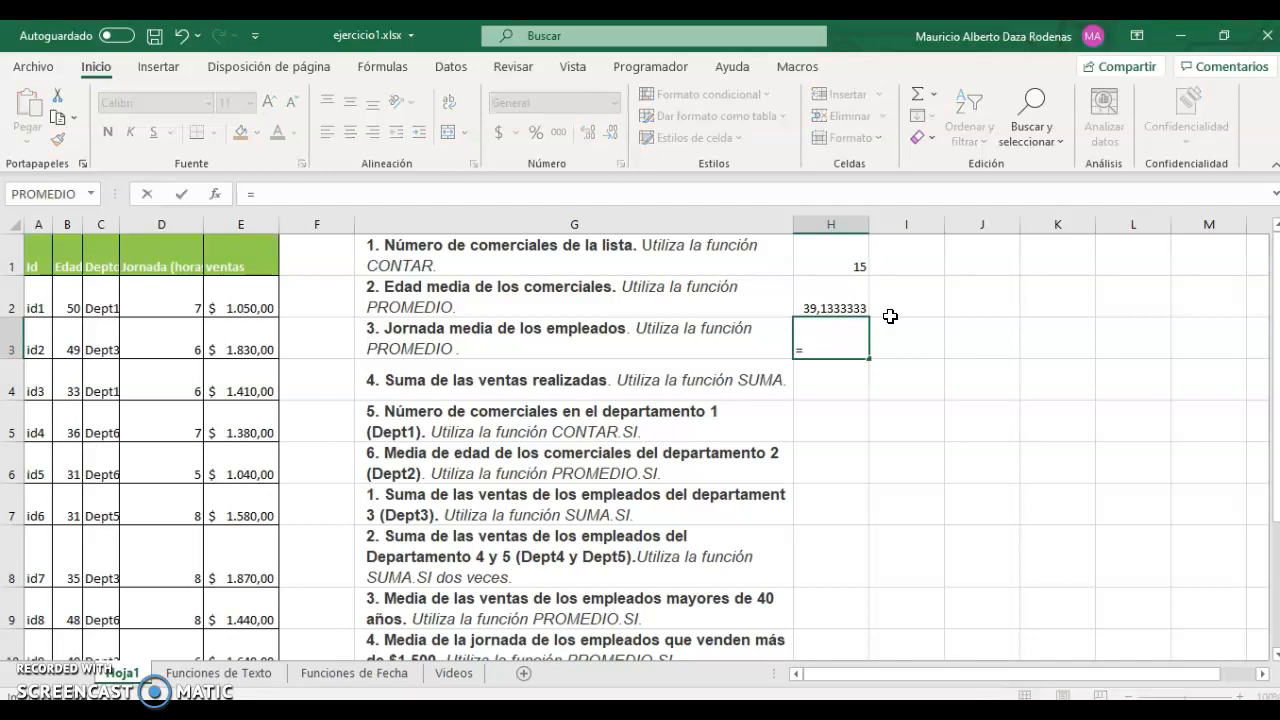
{"action": "type", "text": "prome"}
Finish =PROMEDIO(D2:D16) in H3 for average working hours of 6,6.
{"action": "key", "text": "Tab"}
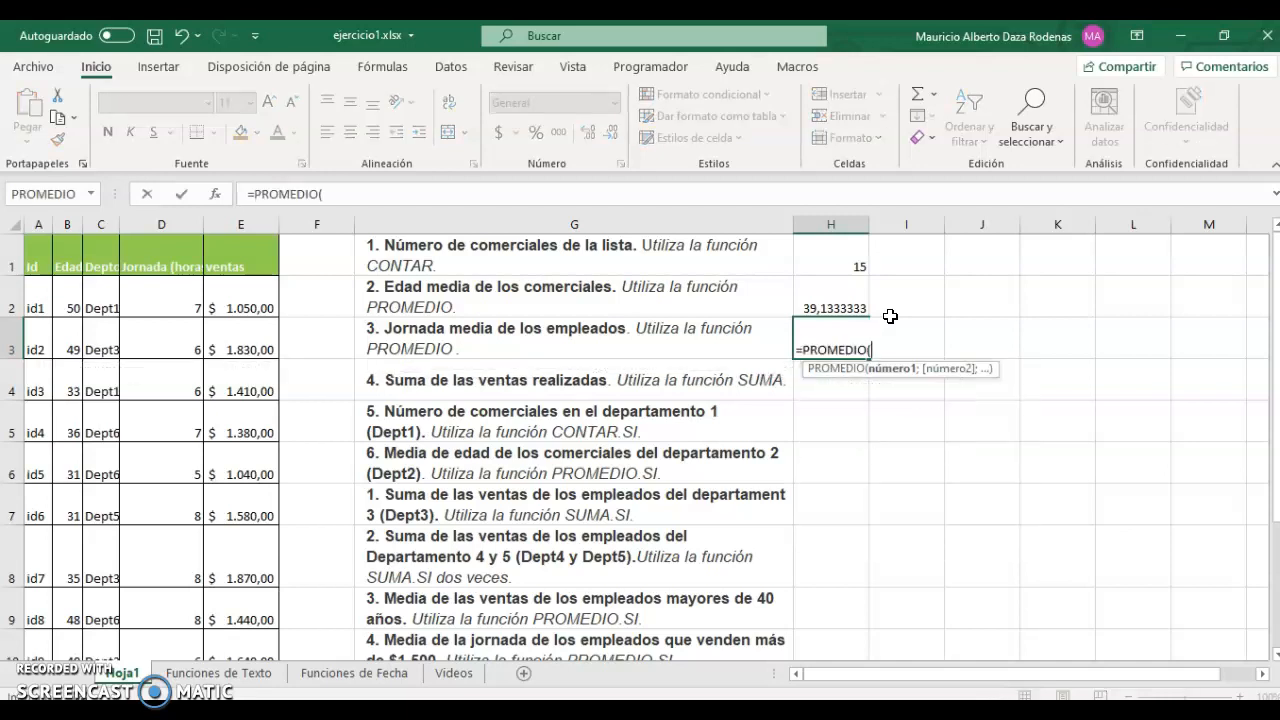
{"action": "left_click", "coordinate": [159, 298]}
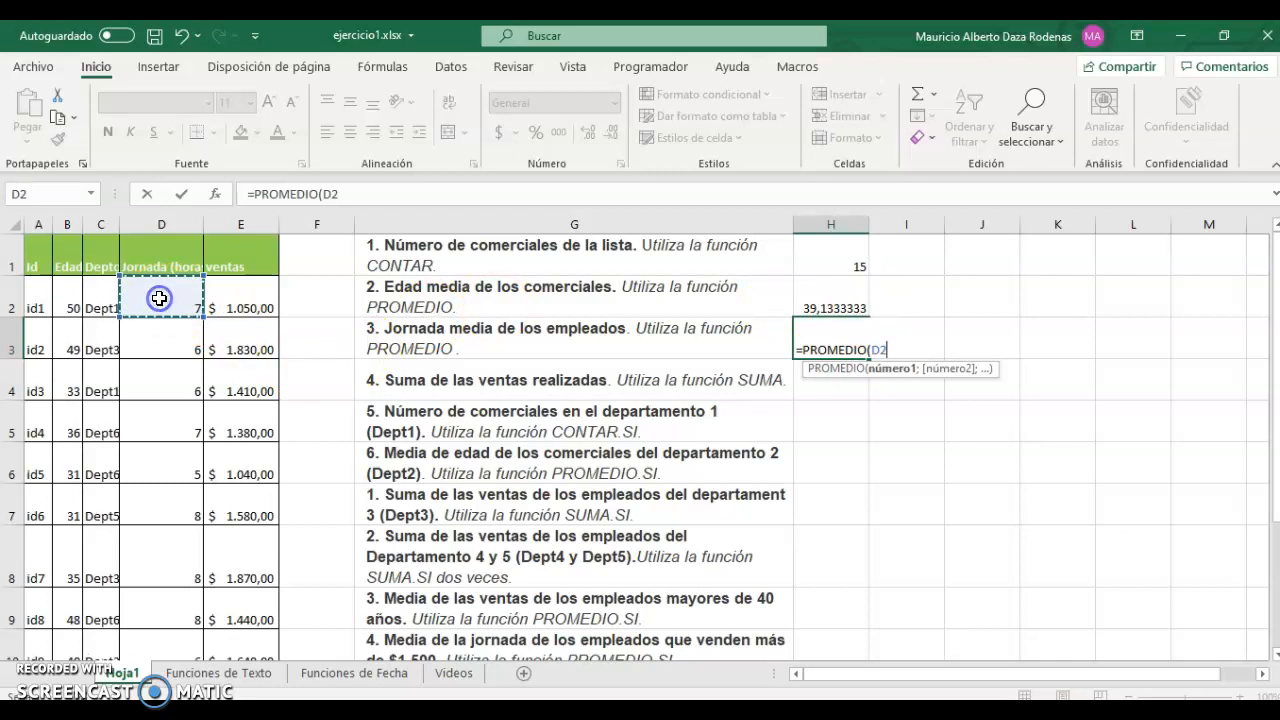
{"action": "key", "text": "ctrl+shift+Down"}
{"action": "key", "text": "Return"}
{"action": "key", "text": "Up"}
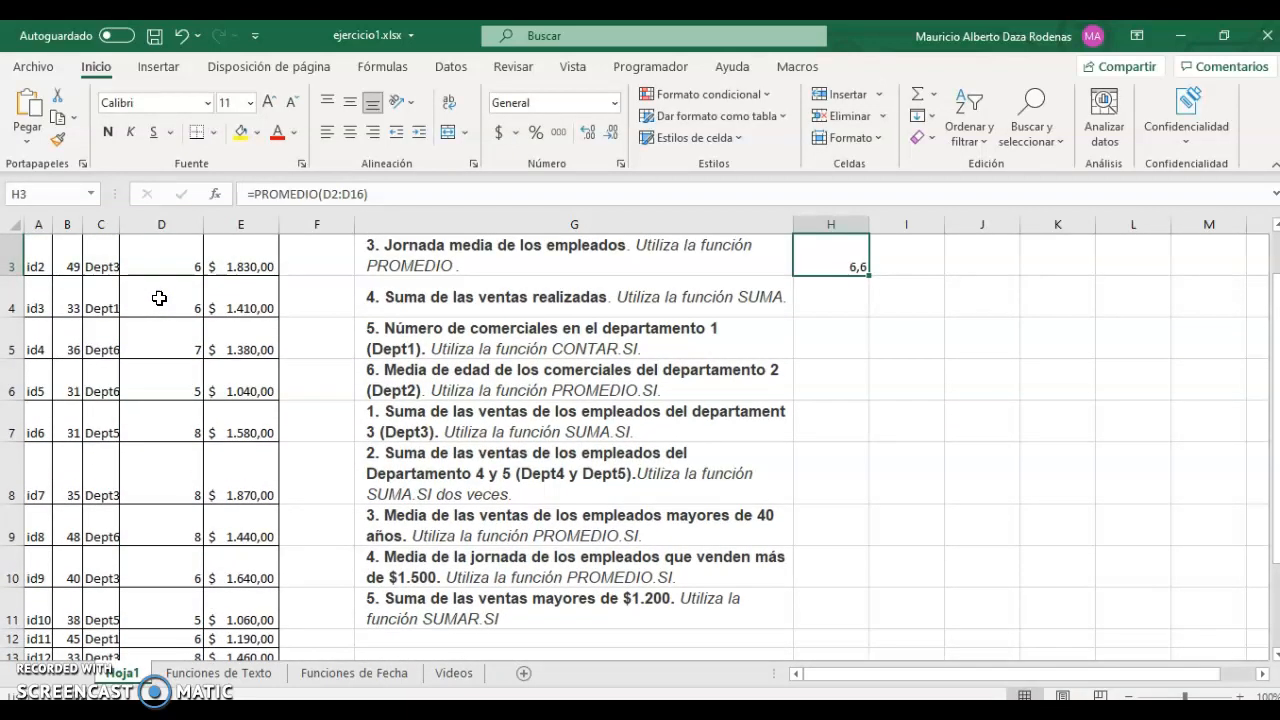
{"action": "key", "text": "Down"}
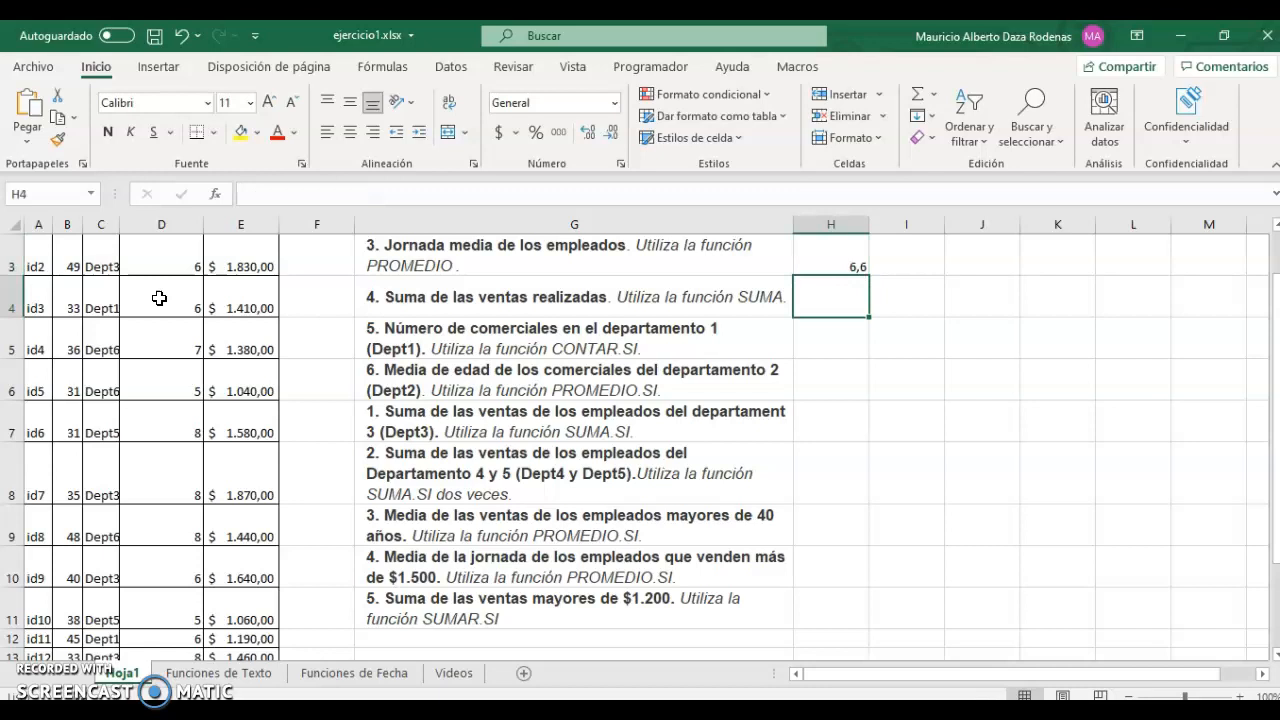
Enter =SUMA(E2:E16) in H4 for total sales of $ 20.800,00.
{"action": "type", "text": "="}
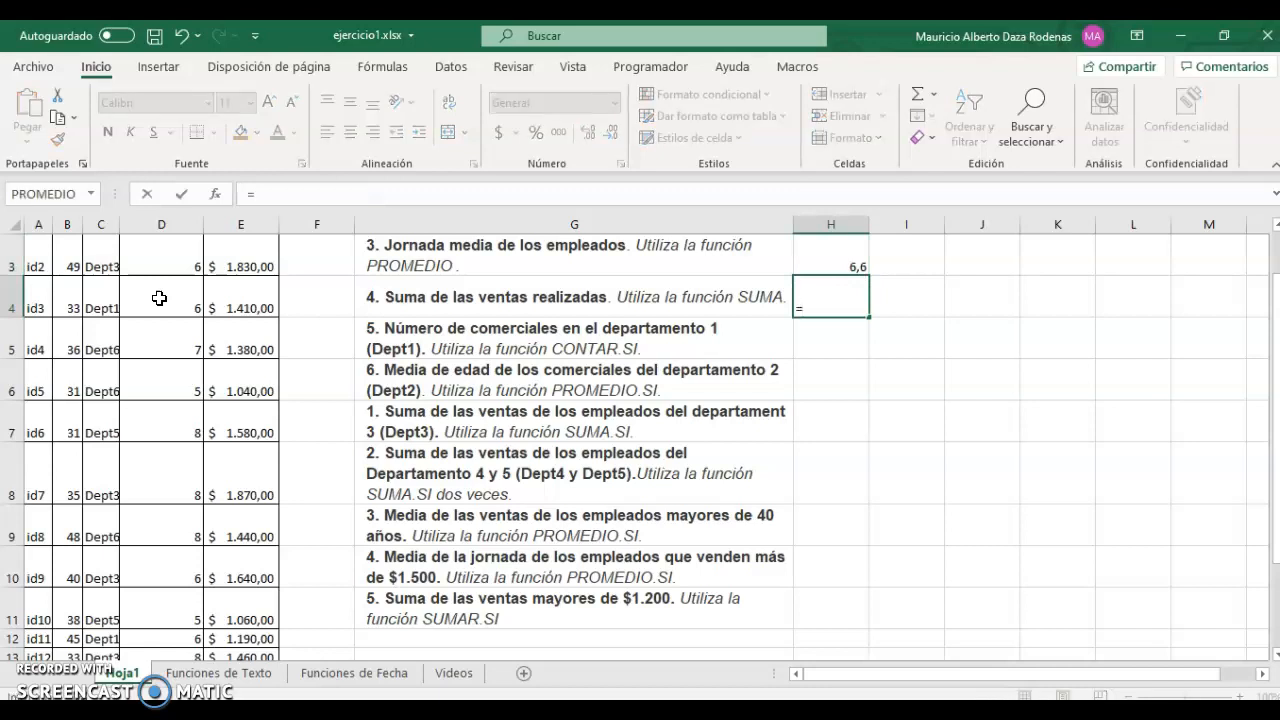
{"action": "type", "text": "suma"}
{"action": "key", "text": "Tab"}
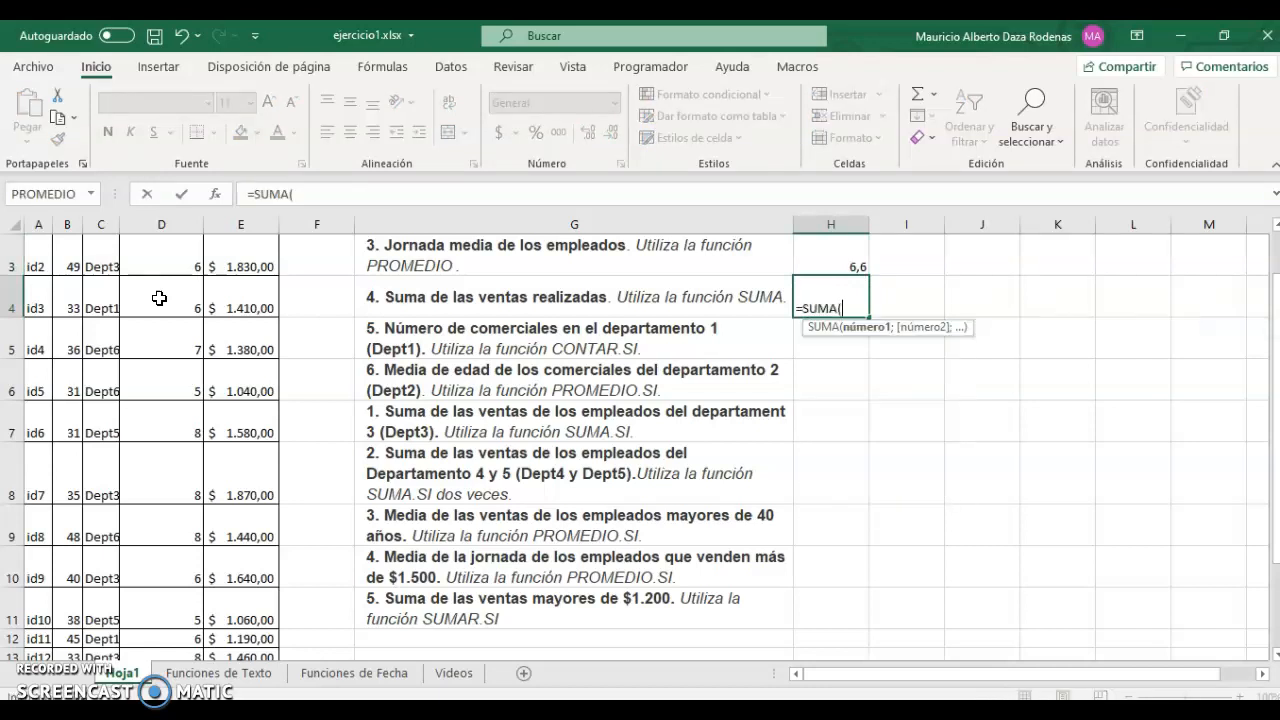
{"action": "scroll", "coordinate": [159, 298], "scroll_direction": "up", "scroll_amount": 2}
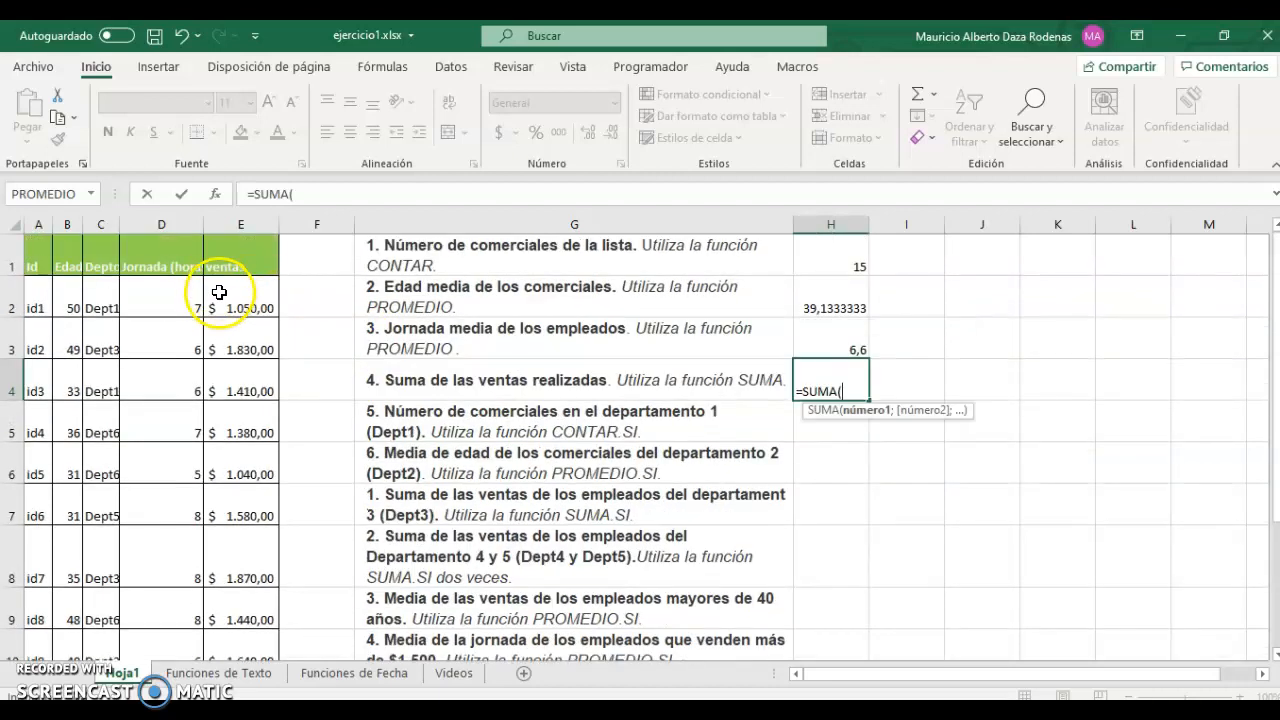
{"action": "left_click", "coordinate": [218, 295]}
{"action": "key", "text": "ctrl+shift+Down"}
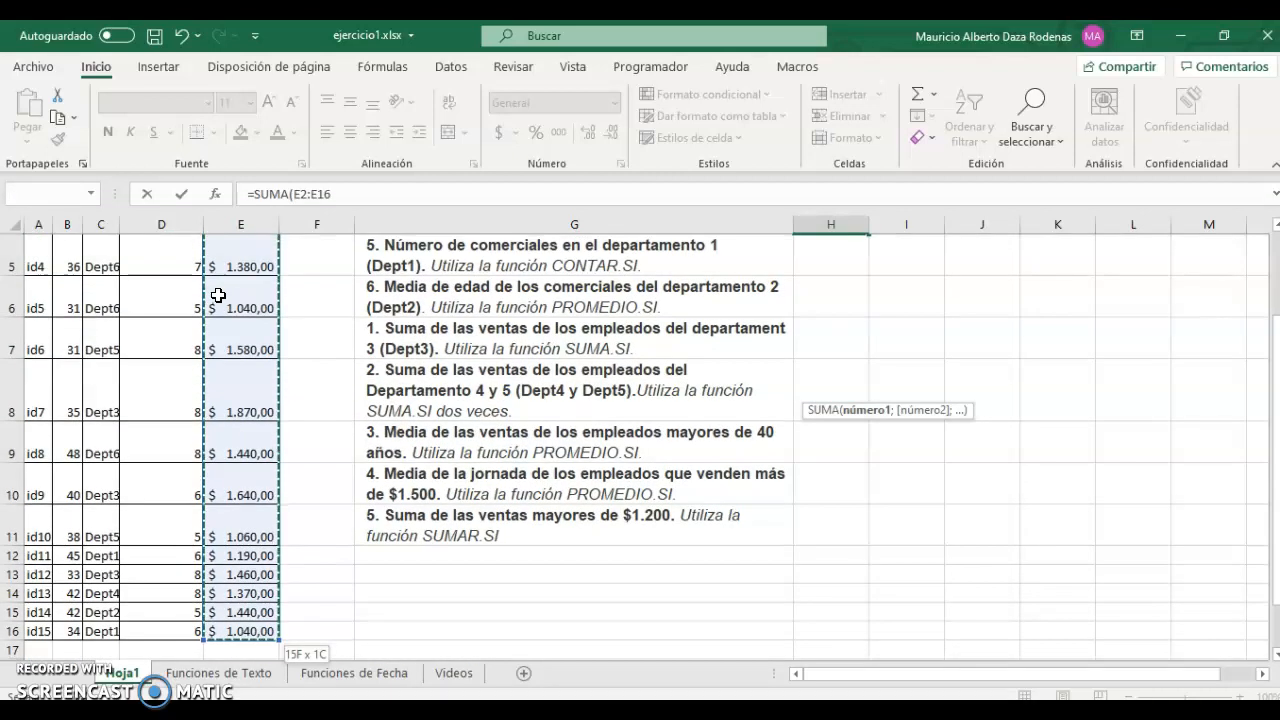
{"action": "key", "text": "Return"}
{"action": "key", "text": "Up"}
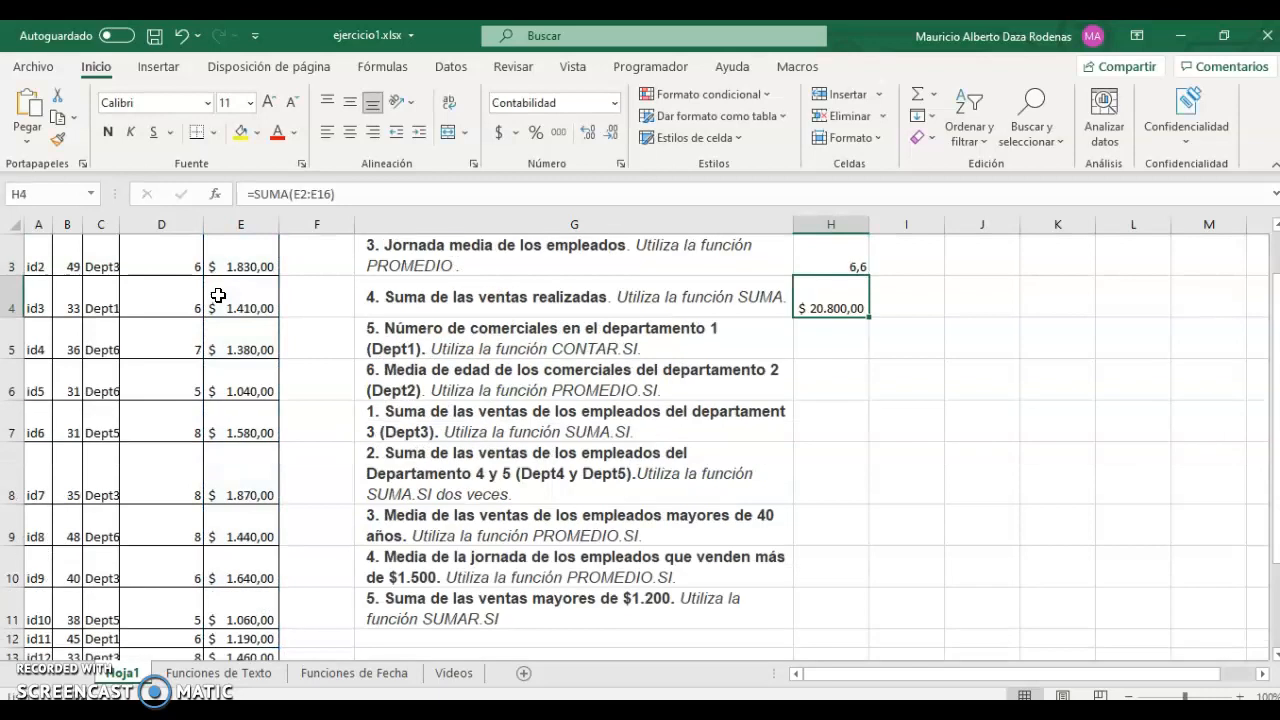
{"action": "key", "text": "Down"}
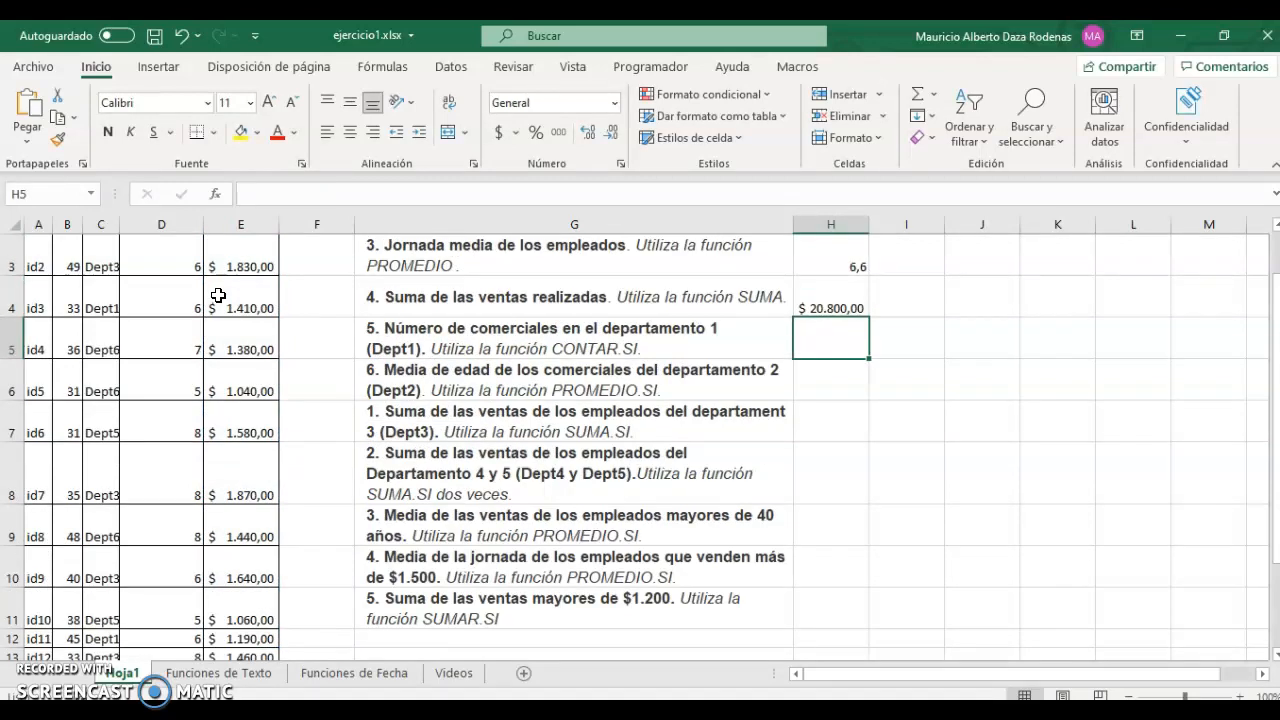
In H5 start =CONTAR.SI with the department range C2:C16.
{"action": "key", "text": "Left"}
{"action": "key", "text": "Right"}
{"action": "type", "text": "=conta"}
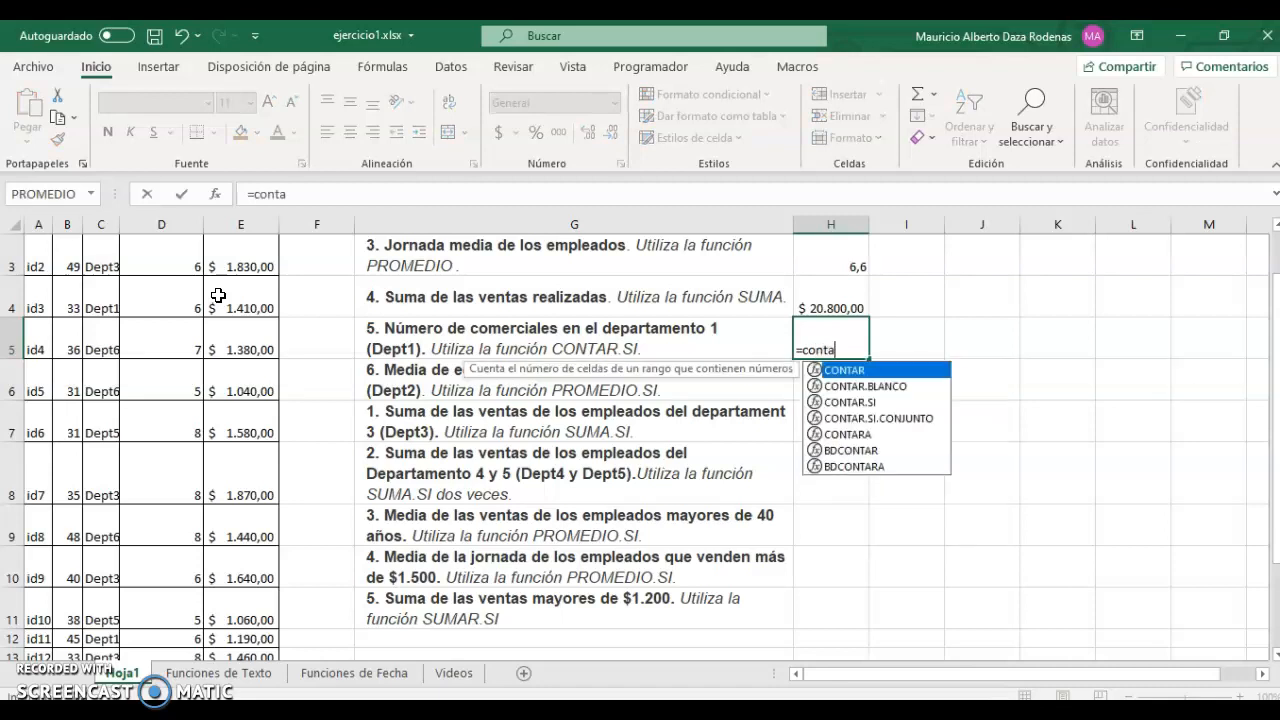
{"action": "key", "text": "Down"}
{"action": "key", "text": "Down"}
{"action": "key", "text": "Tab"}
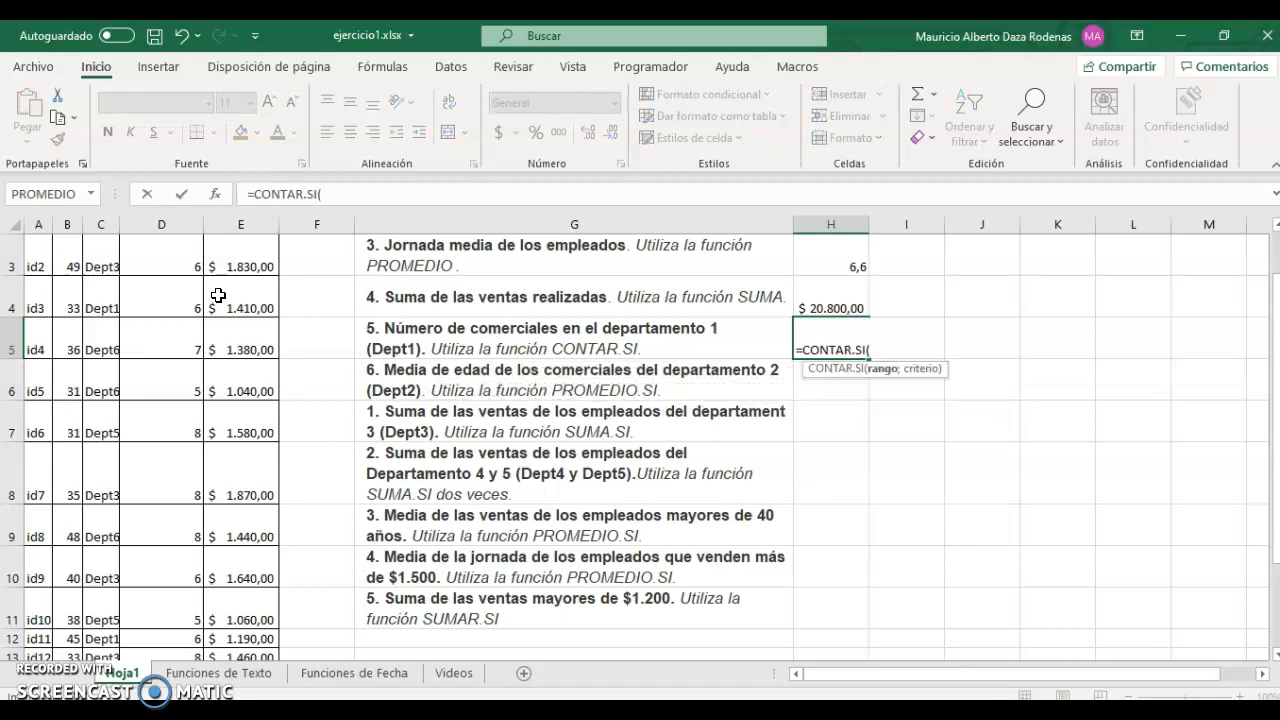
{"action": "left_click", "coordinate": [108, 340]}
{"action": "key", "text": "ctrl+Up"}
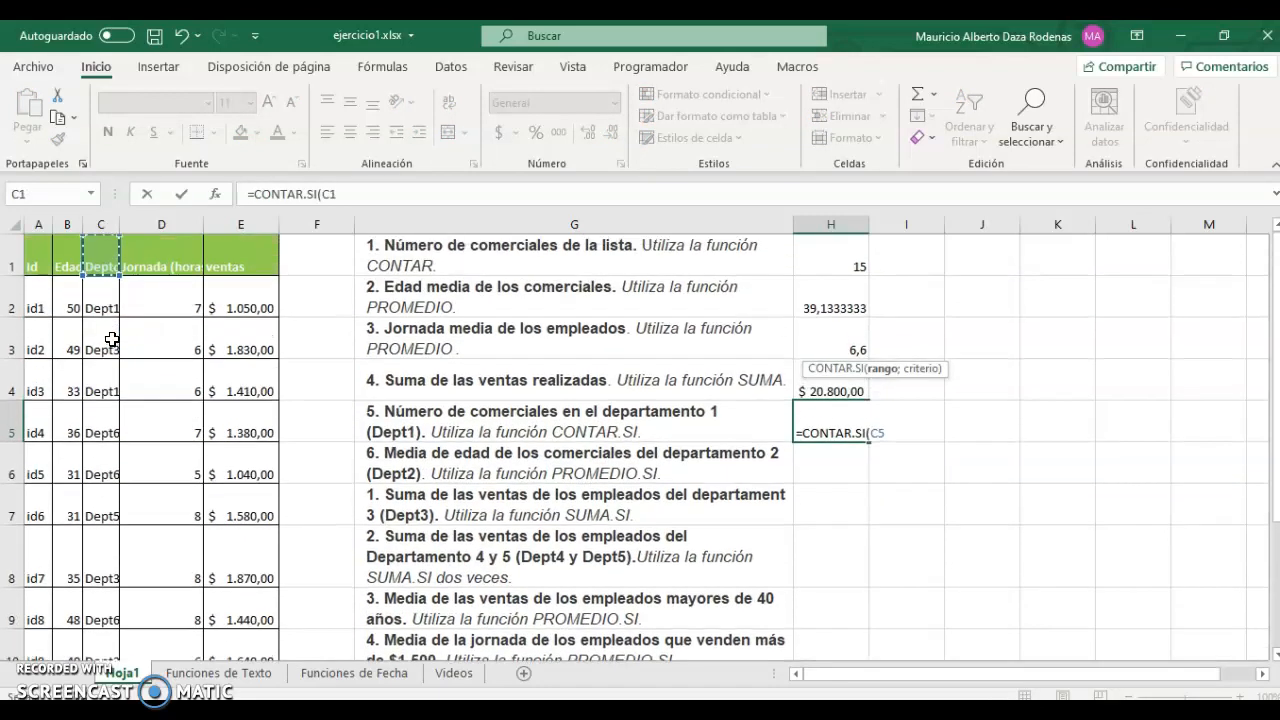
{"action": "key", "text": "Down"}
{"action": "key", "text": "ctrl+shift+Down"}
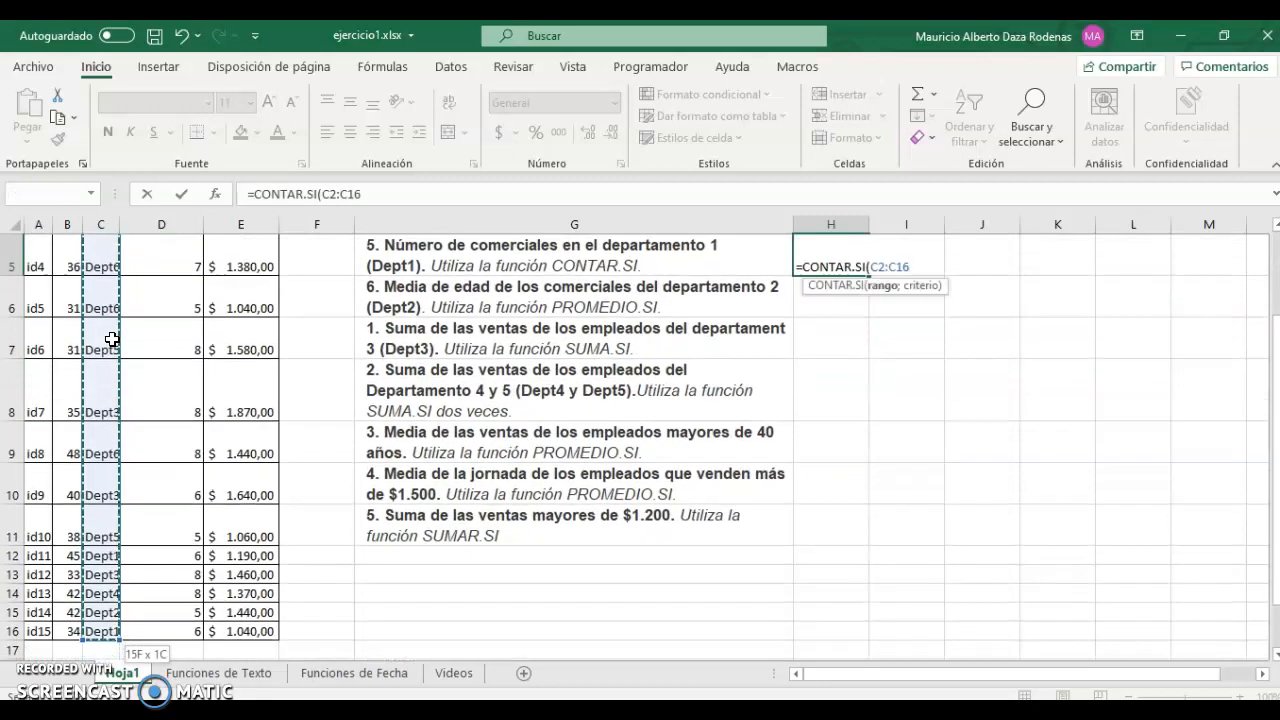
Add the "dept1" criterion and commit the count, giving 4.
{"action": "type", "text": ";"}
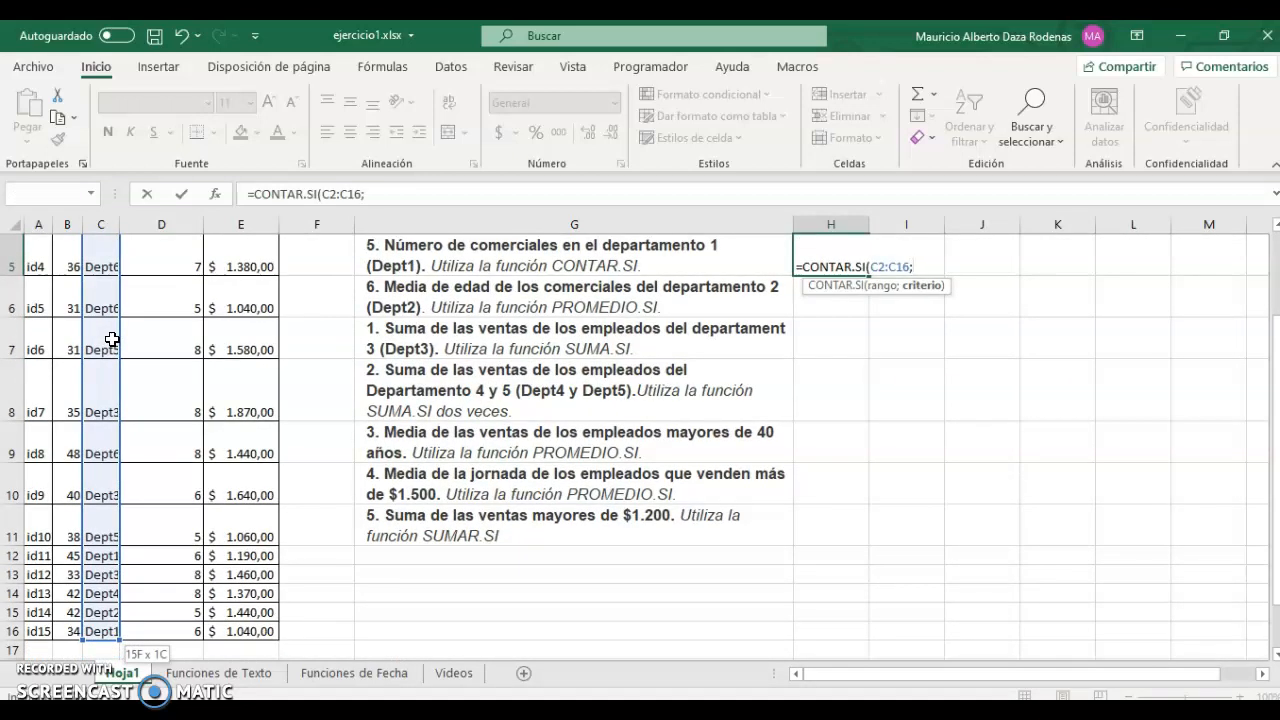
{"action": "type", "text": "\"dept1\")"}
{"action": "key", "text": "BackSpace"}
{"action": "type", "text": "\")"}
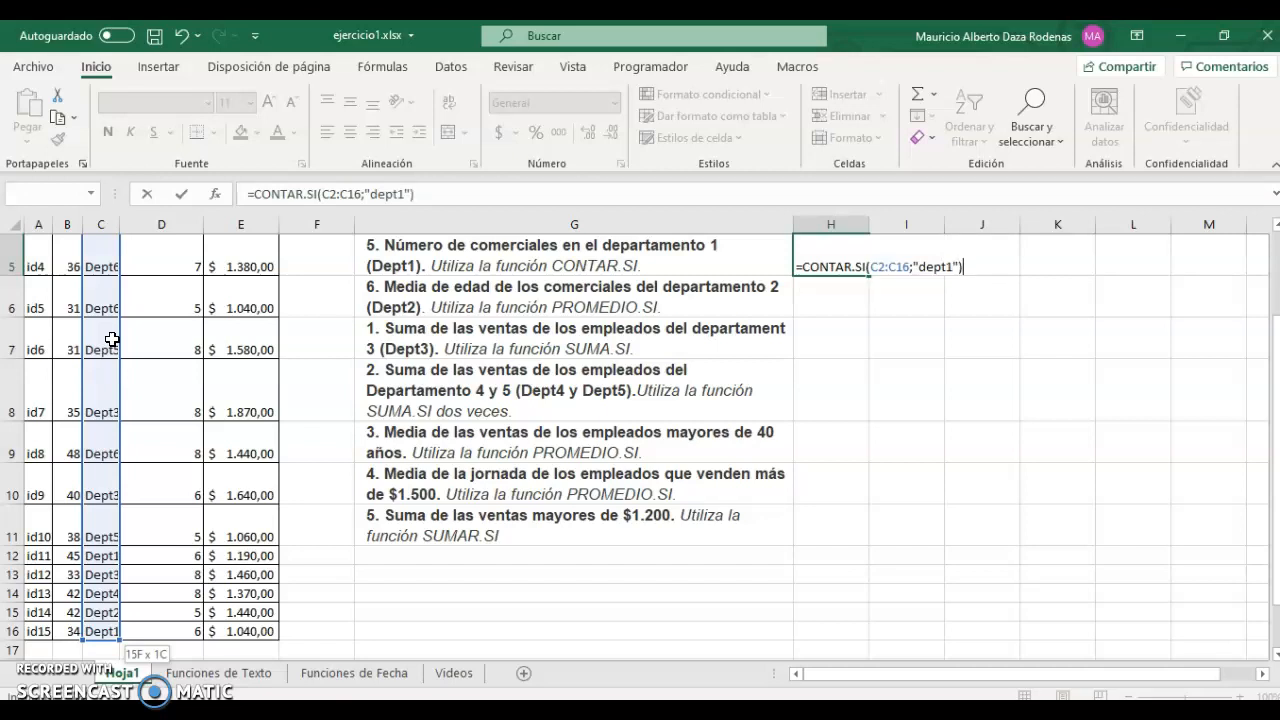
{"action": "key", "text": "Return"}
{"action": "key", "text": "Up"}
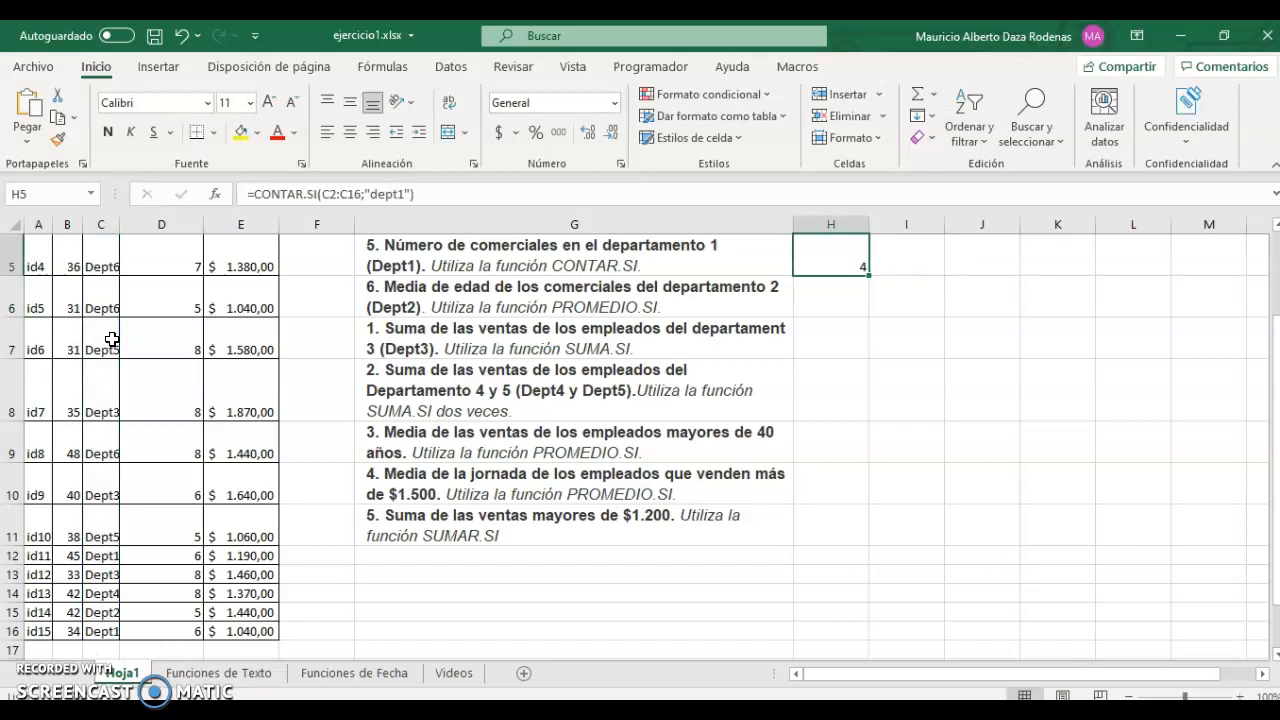
{"action": "key", "text": "Down"}
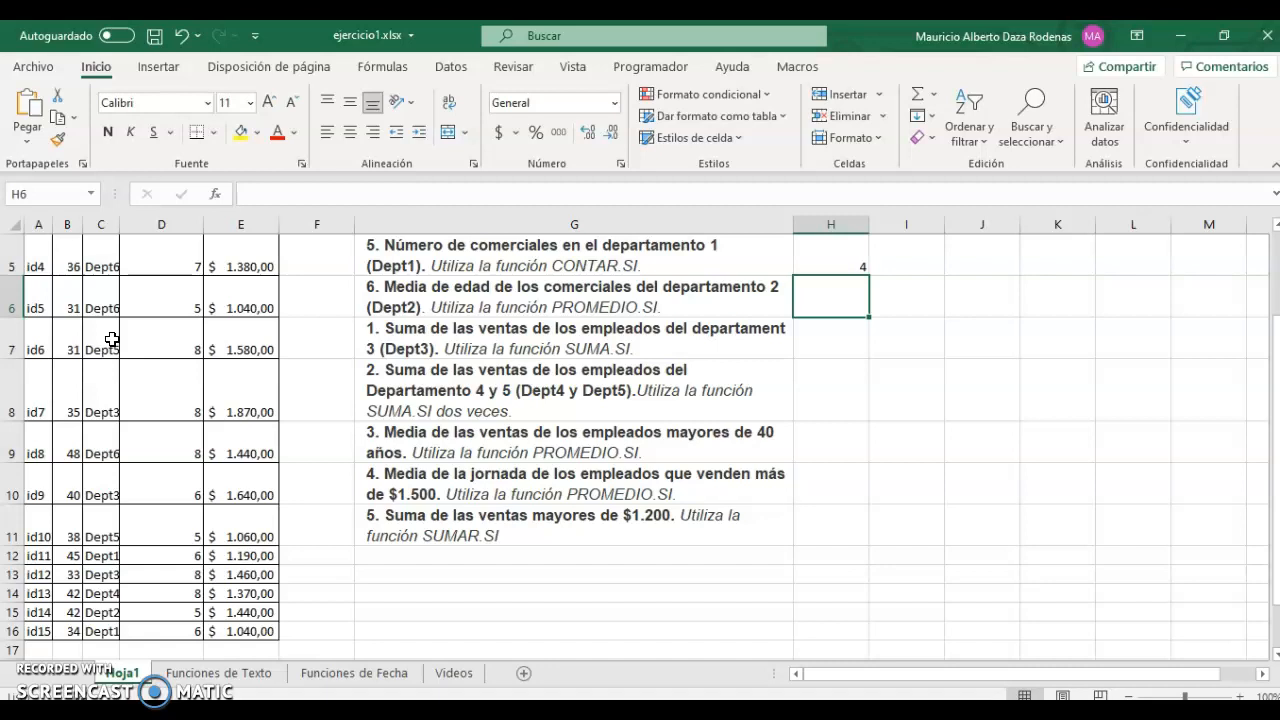
Enter =PROMEDIO.SI(C2:C16;"dept2";B2:B16) in H6, giving an average age of 42.
{"action": "type", "text": "=prome"}
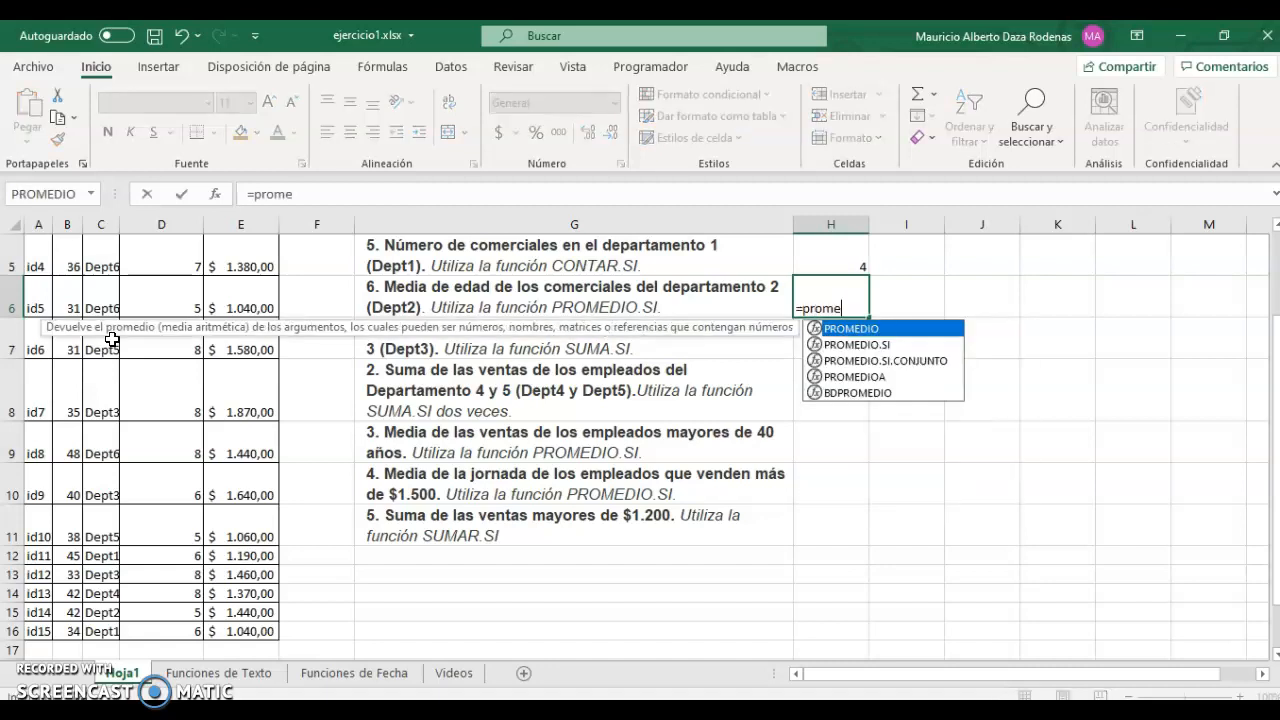
{"action": "key", "text": "Tab"}
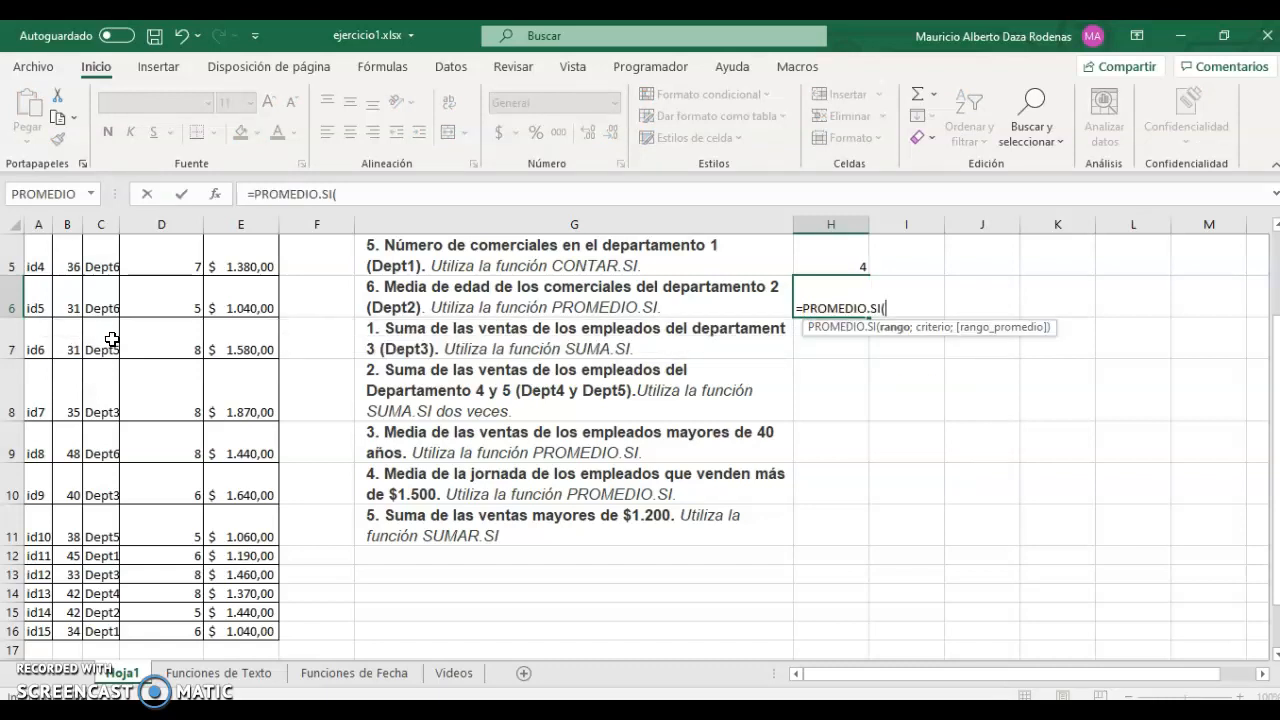
{"action": "key", "text": "Left"}
{"action": "key", "text": "Left"}
{"action": "key", "text": "Left"}
{"action": "key", "text": "Left"}
{"action": "key", "text": "Left"}
{"action": "key", "text": "Left"}
{"action": "key", "text": "Right"}
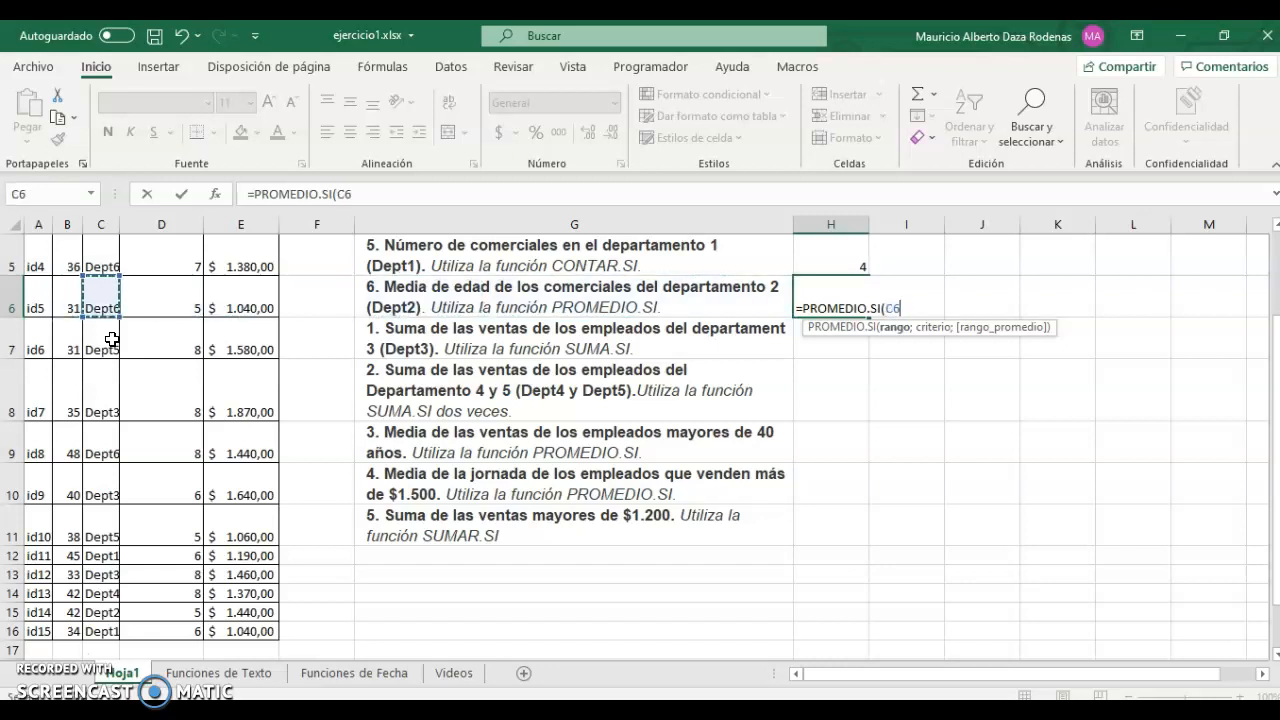
{"action": "key", "text": "Up"}
{"action": "key", "text": "Up"}
{"action": "key", "text": "Up"}
{"action": "key", "text": "Up"}
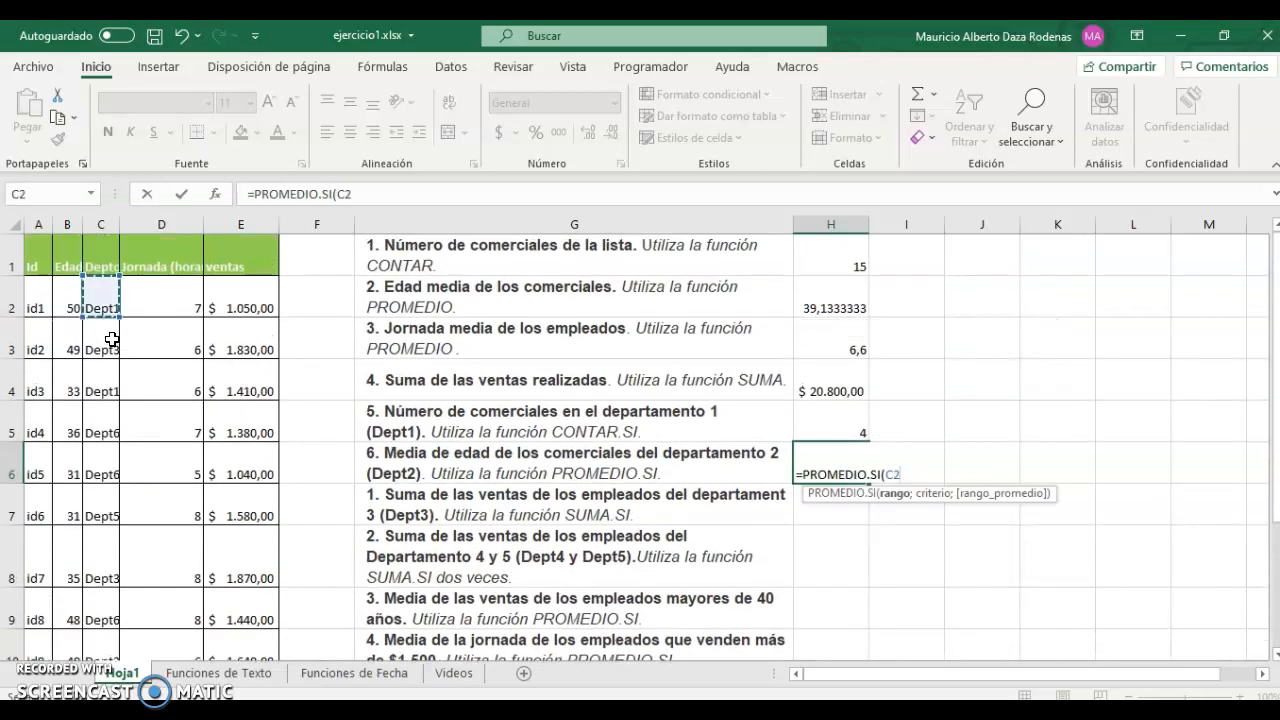
{"action": "key", "text": "ctrl+shift+Down"}
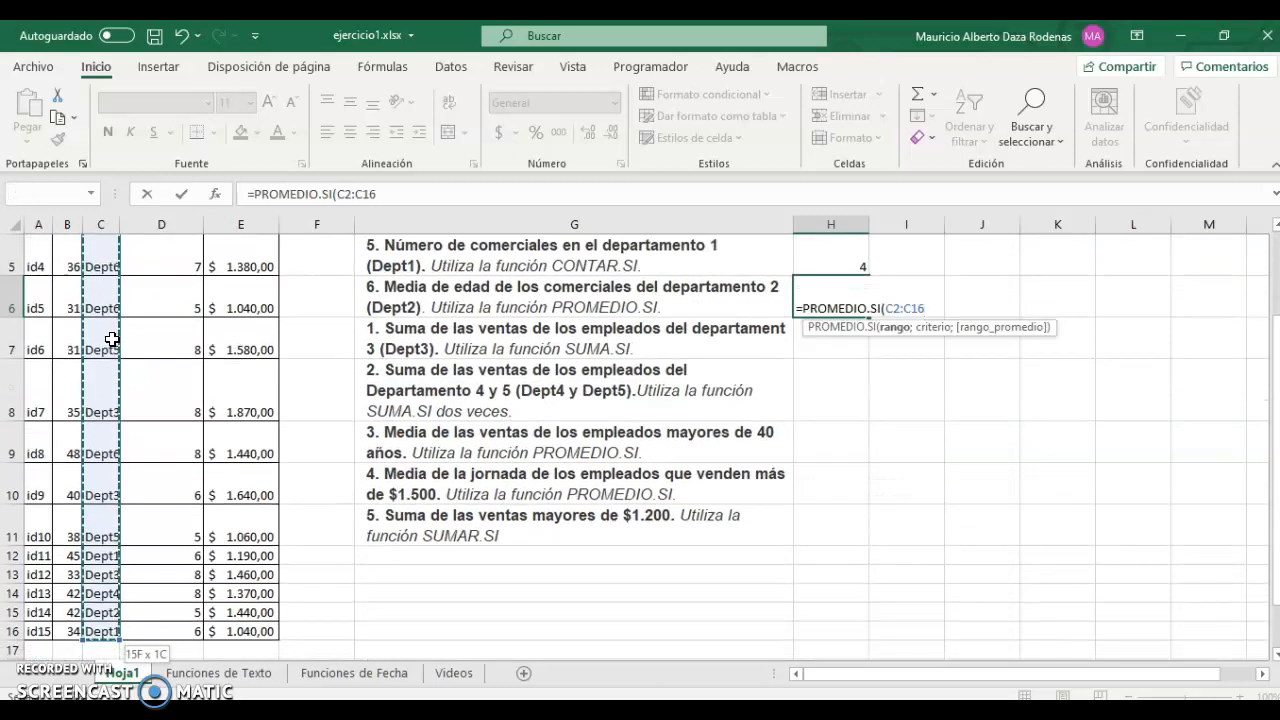
{"action": "type", "text": ";\""}
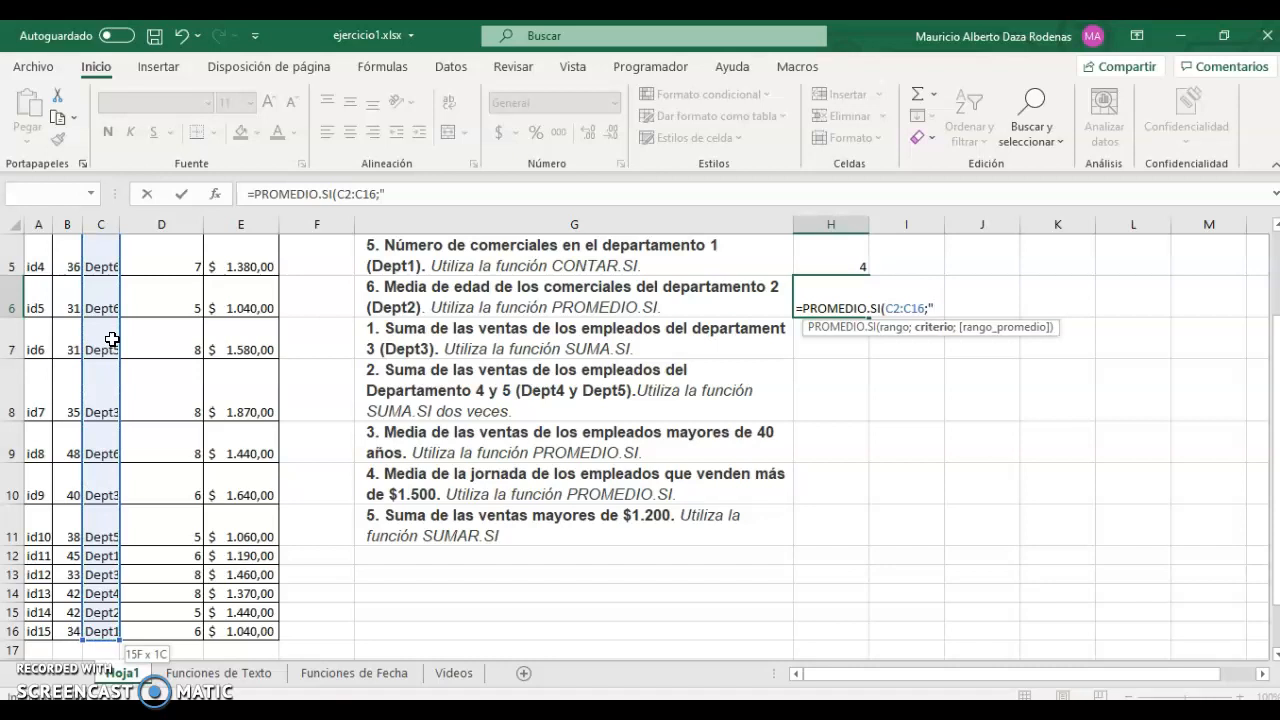
{"action": "type", "text": "dept2\";"}
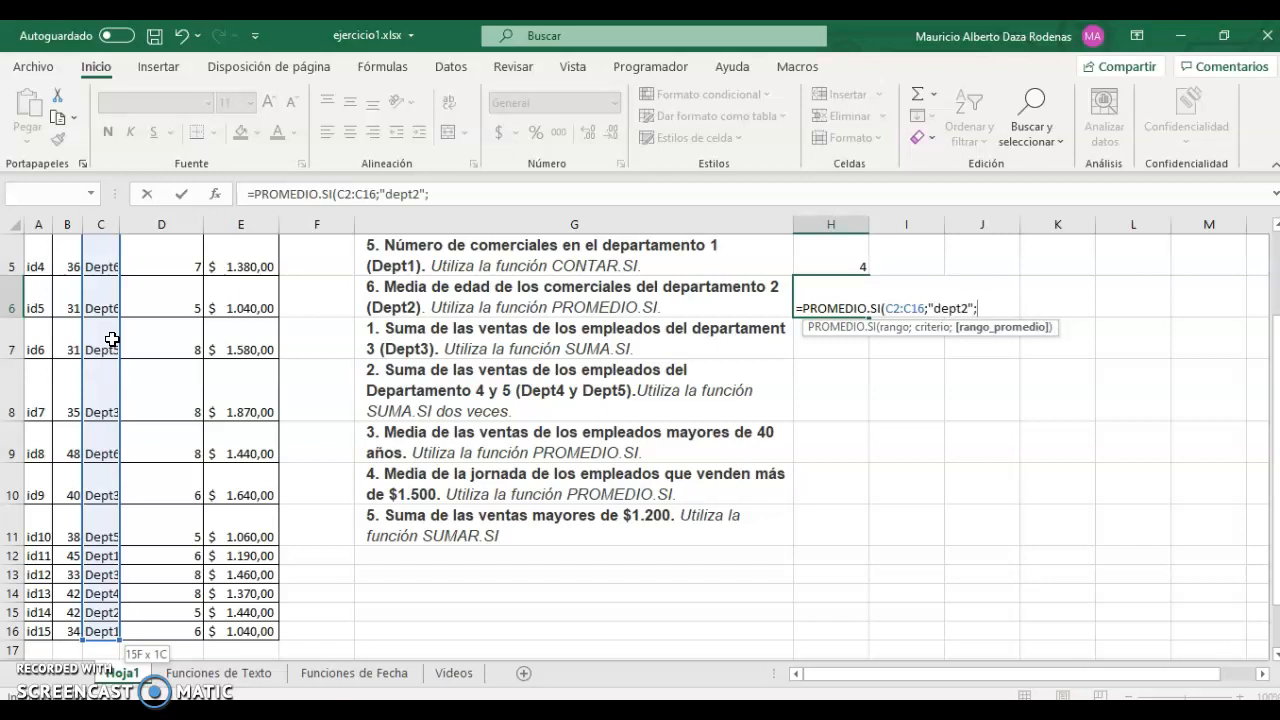
{"action": "key", "text": "Left"}
{"action": "key", "text": "Left"}
{"action": "key", "text": "Left"}
{"action": "key", "text": "Left"}
{"action": "key", "text": "Left"}
{"action": "key", "text": "Left"}
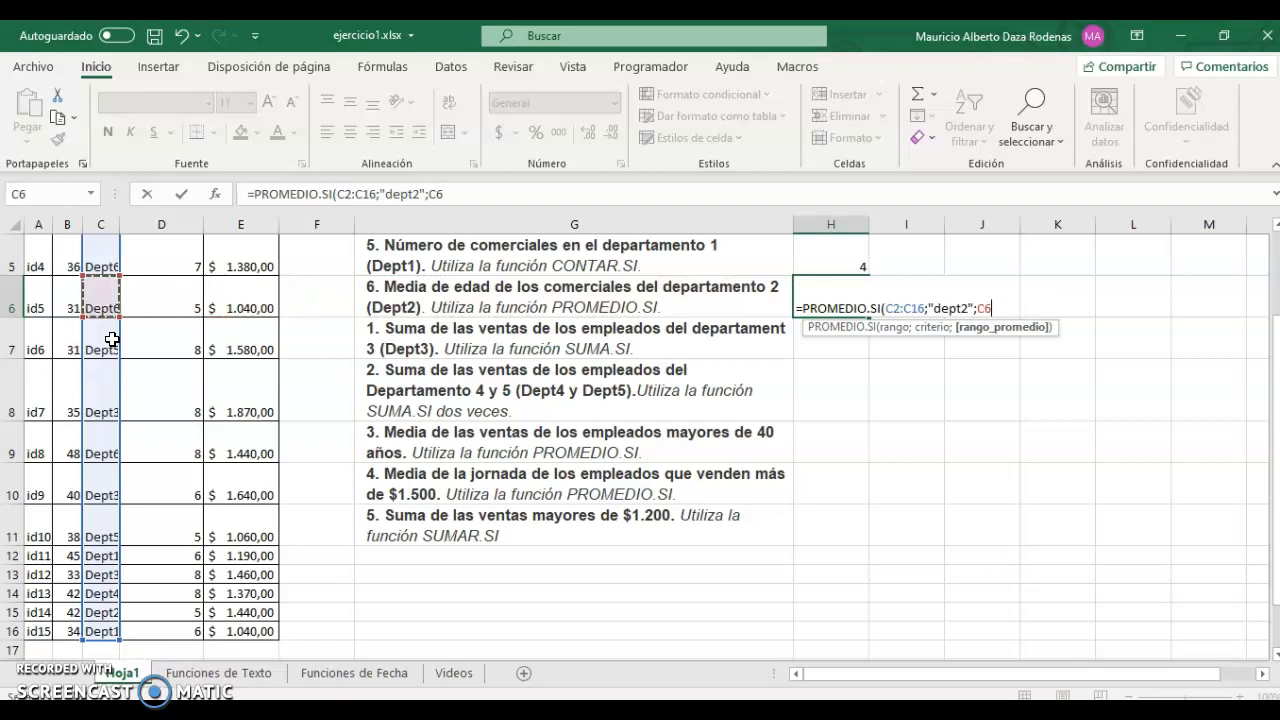
{"action": "key", "text": "Up"}
{"action": "key", "text": "Up"}
{"action": "key", "text": "Up"}
{"action": "key", "text": "Up"}
{"action": "key", "text": "ctrl+shift+Down"}
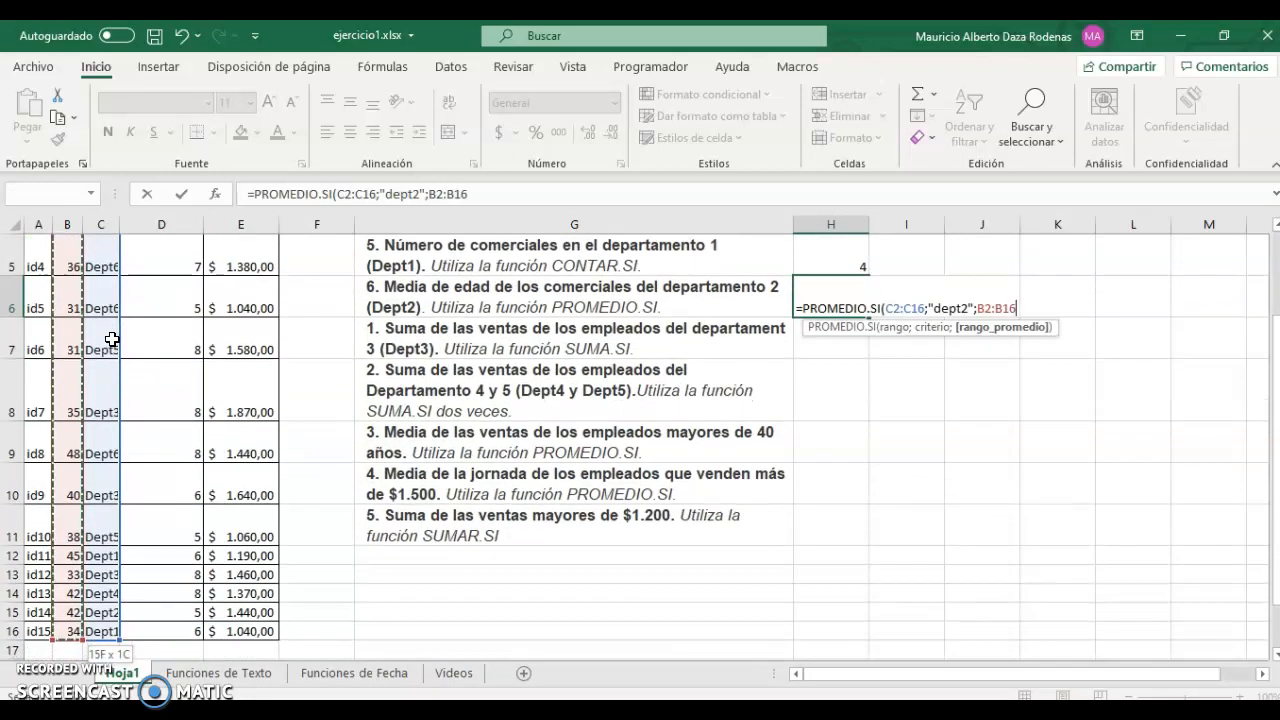
{"action": "key", "text": "Return"}
{"action": "key", "text": "Up"}
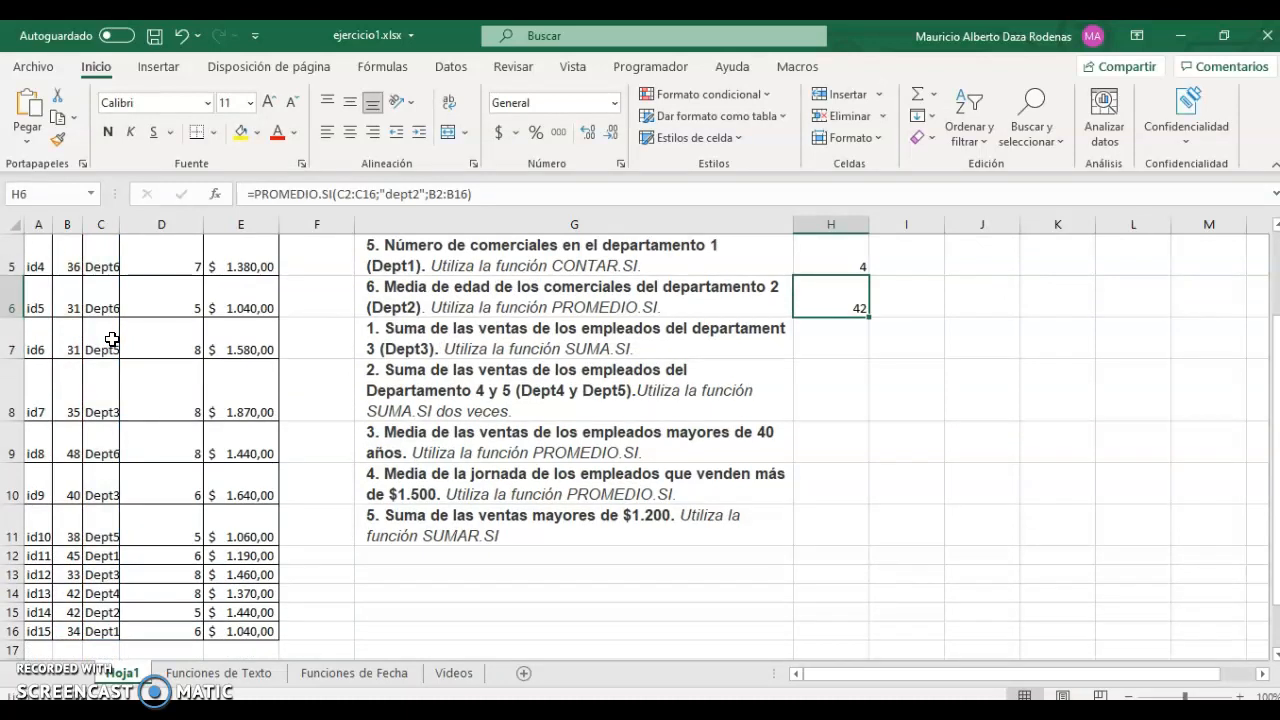
{"action": "key", "text": "Down"}
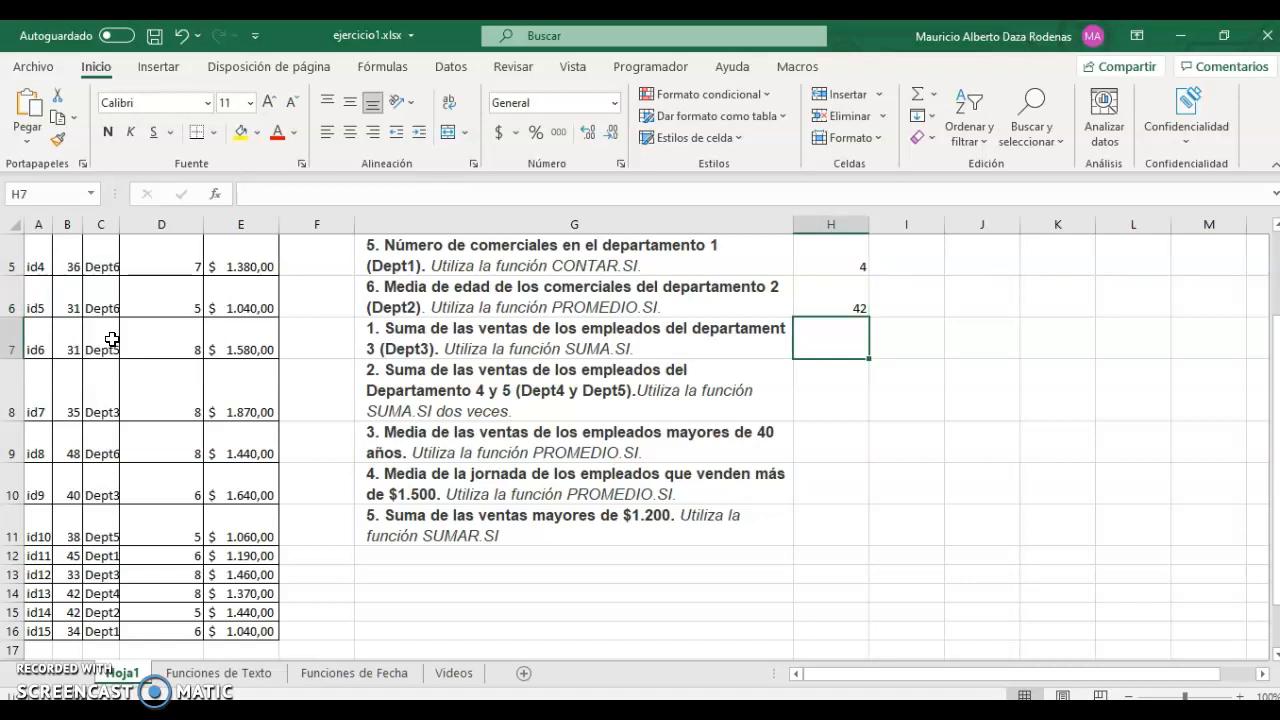
Enter =SUMAR.SI(C2:C16;"dept3";E2:E16) in H7, totalling Dept3 sales at 6800.
{"action": "type", "text": "=seuma"}
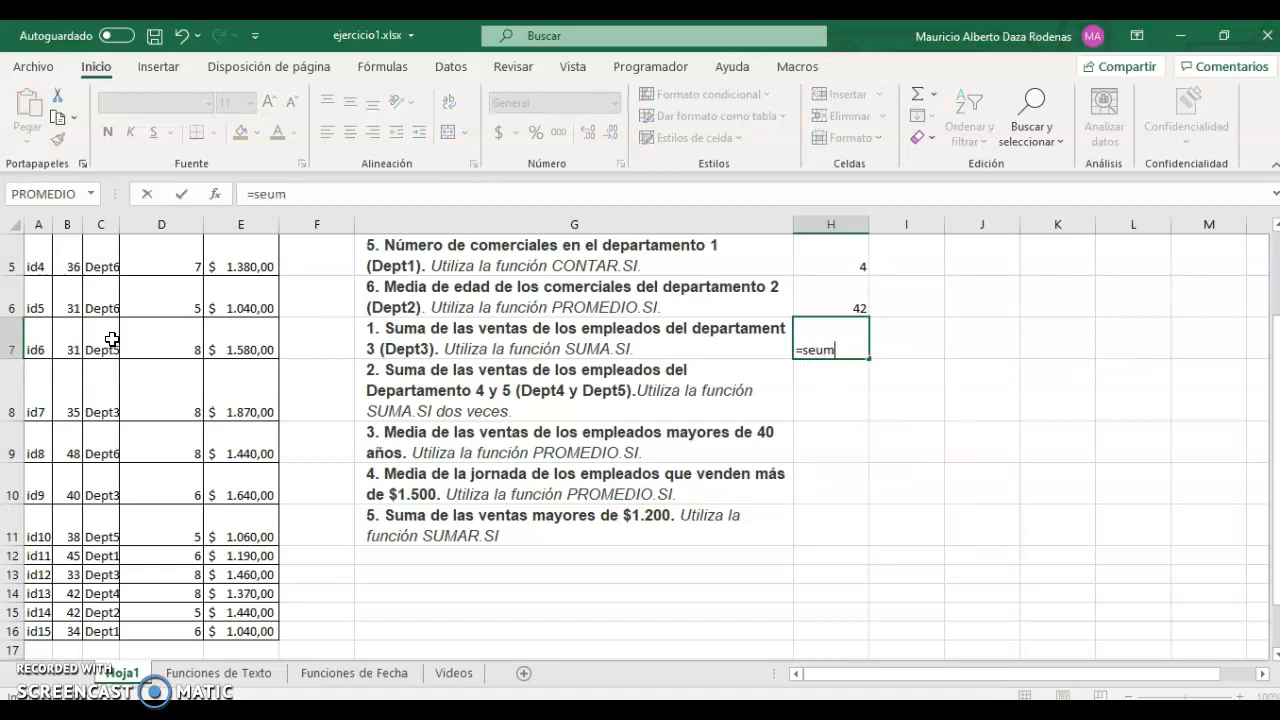
{"action": "key", "text": "BackSpace"}
{"action": "key", "text": "BackSpace"}
{"action": "key", "text": "BackSpace"}
{"action": "key", "text": "BackSpace"}
{"action": "key", "text": "BackSpace"}
{"action": "type", "text": "uma"}
{"action": "key", "text": "Down"}
{"action": "key", "text": "Down"}
{"action": "key", "text": "Down"}
{"action": "key", "text": "Down"}
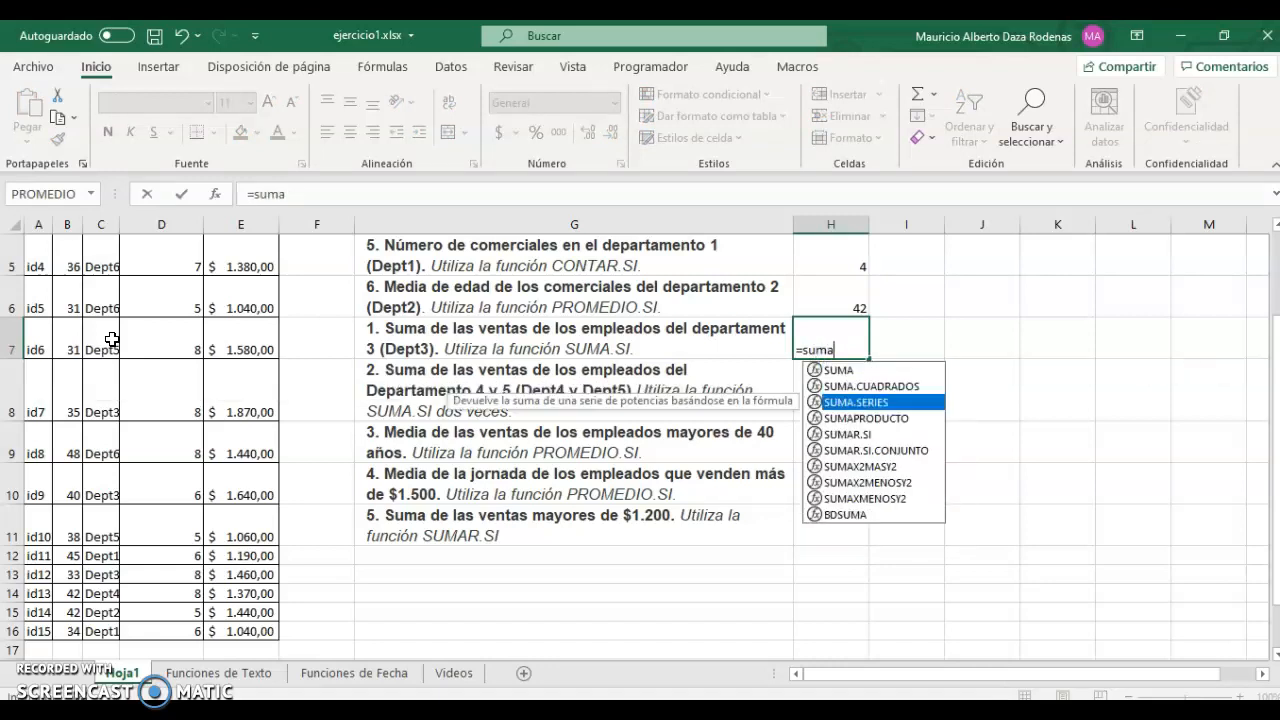
{"action": "key", "text": "Tab"}
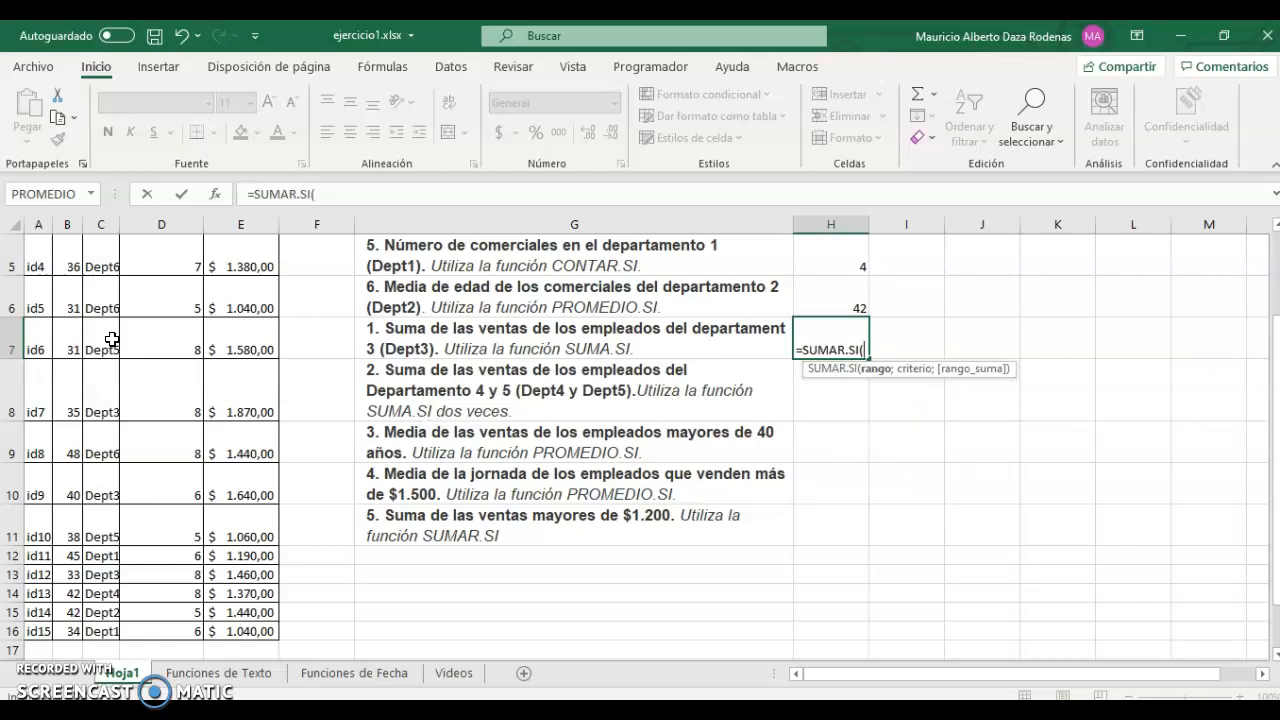
{"action": "key", "text": "Left"}
{"action": "key", "text": "Left"}
{"action": "key", "text": "Left"}
{"action": "key", "text": "Left"}
{"action": "key", "text": "Left"}
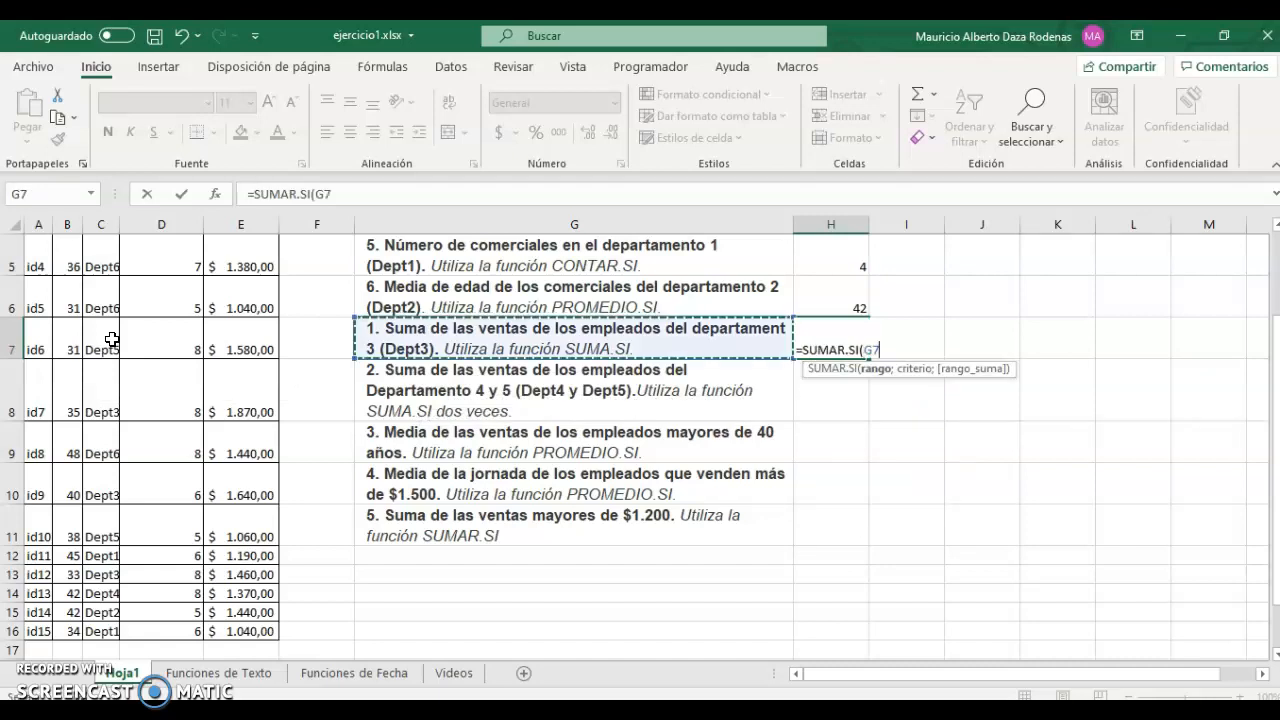
{"action": "key", "text": "ctrl+Up"}
{"action": "key", "text": "ctrl+shift+Down"}
{"action": "type", "text": ";"}
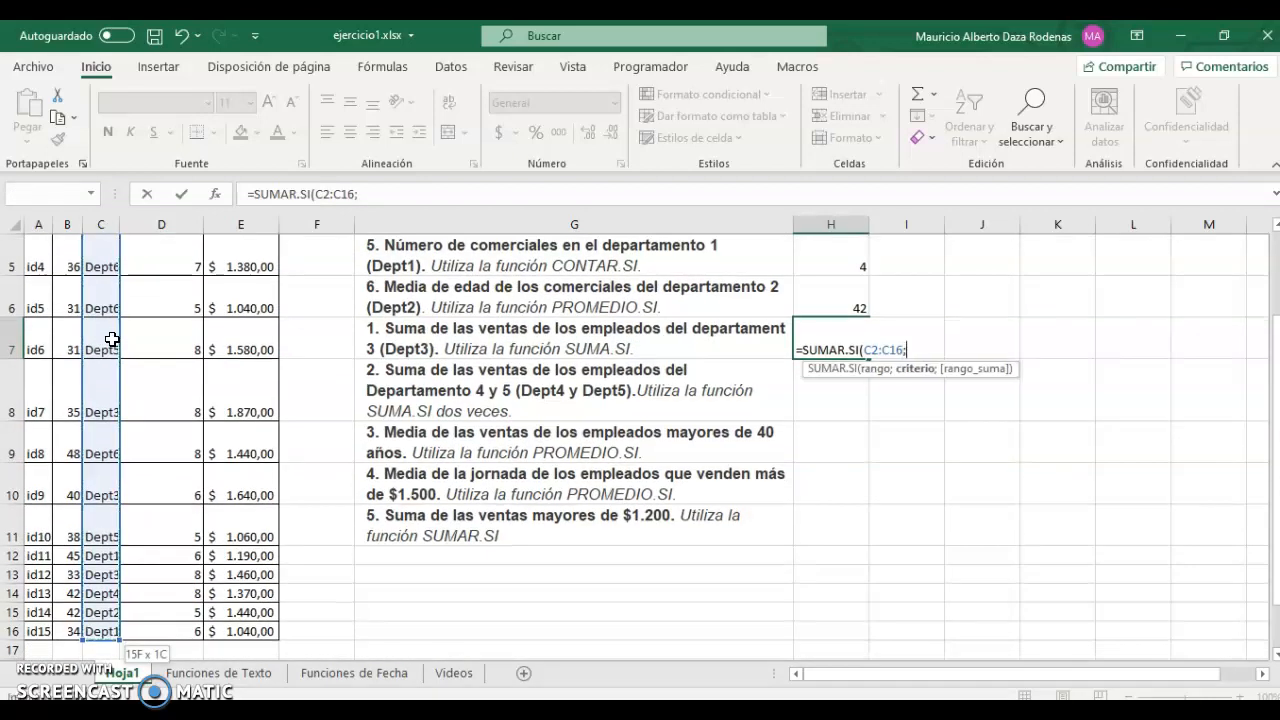
{"action": "type", "text": "\"dept3\";"}
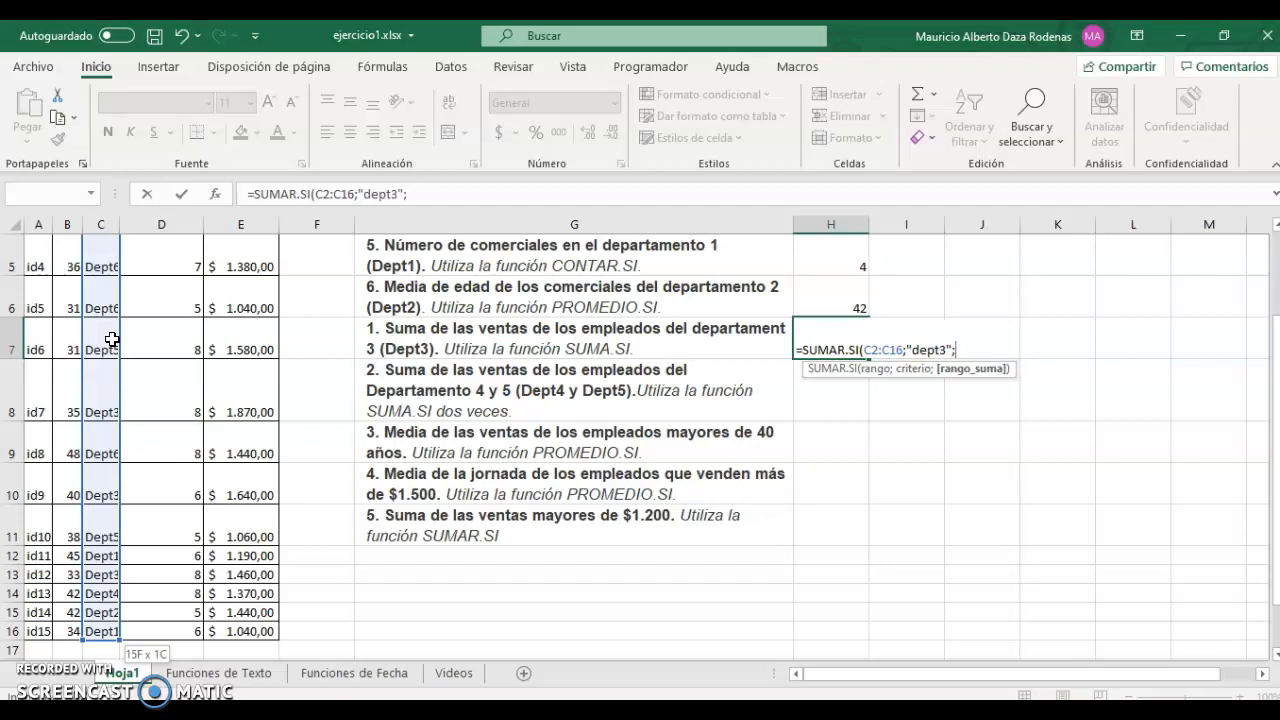
{"action": "key", "text": "Left"}
{"action": "key", "text": "Left"}
{"action": "key", "text": "Left"}
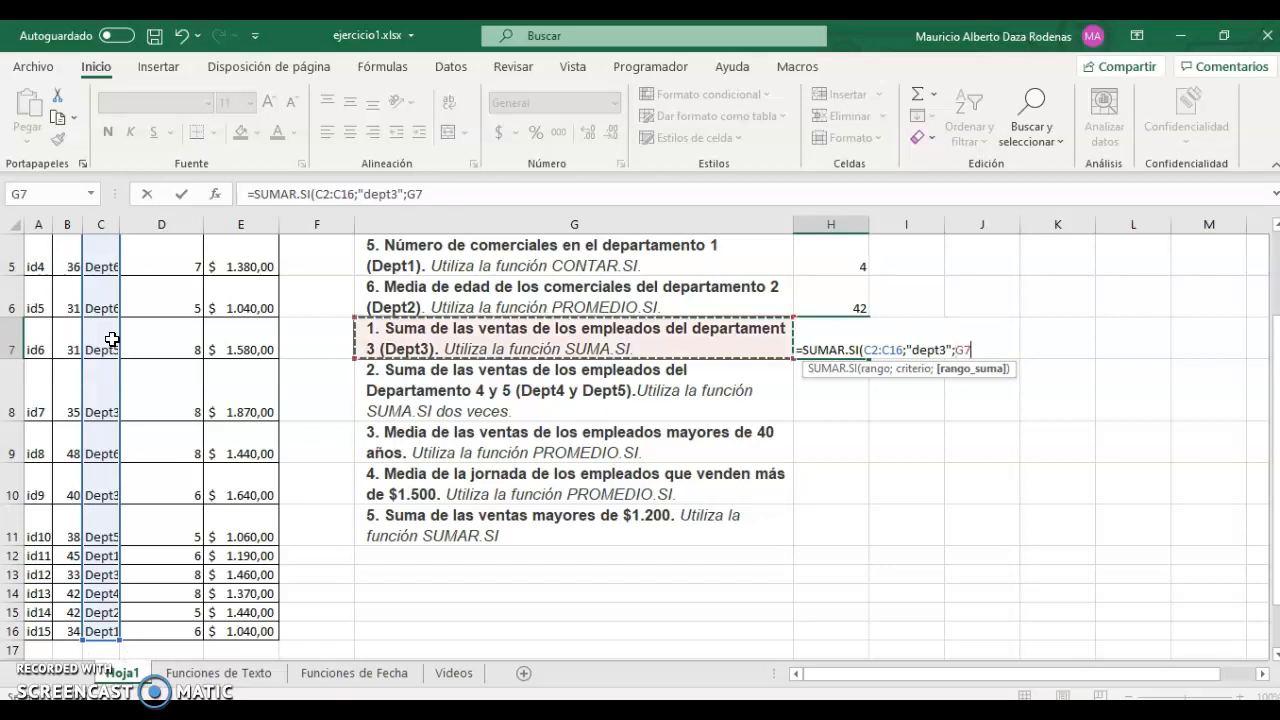
{"action": "key", "text": "ctrl+Up"}
{"action": "key", "text": "Down"}
{"action": "key", "text": "ctrl+shift+Down"}
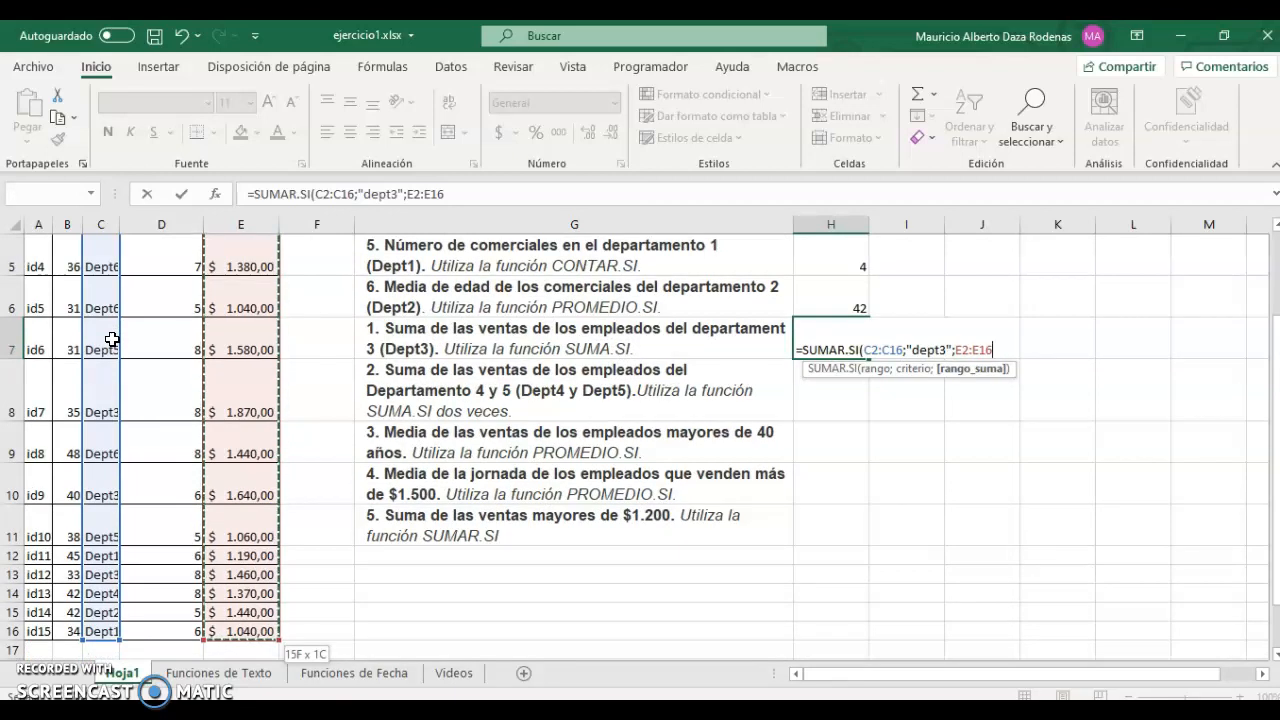
{"action": "key", "text": "Return"}
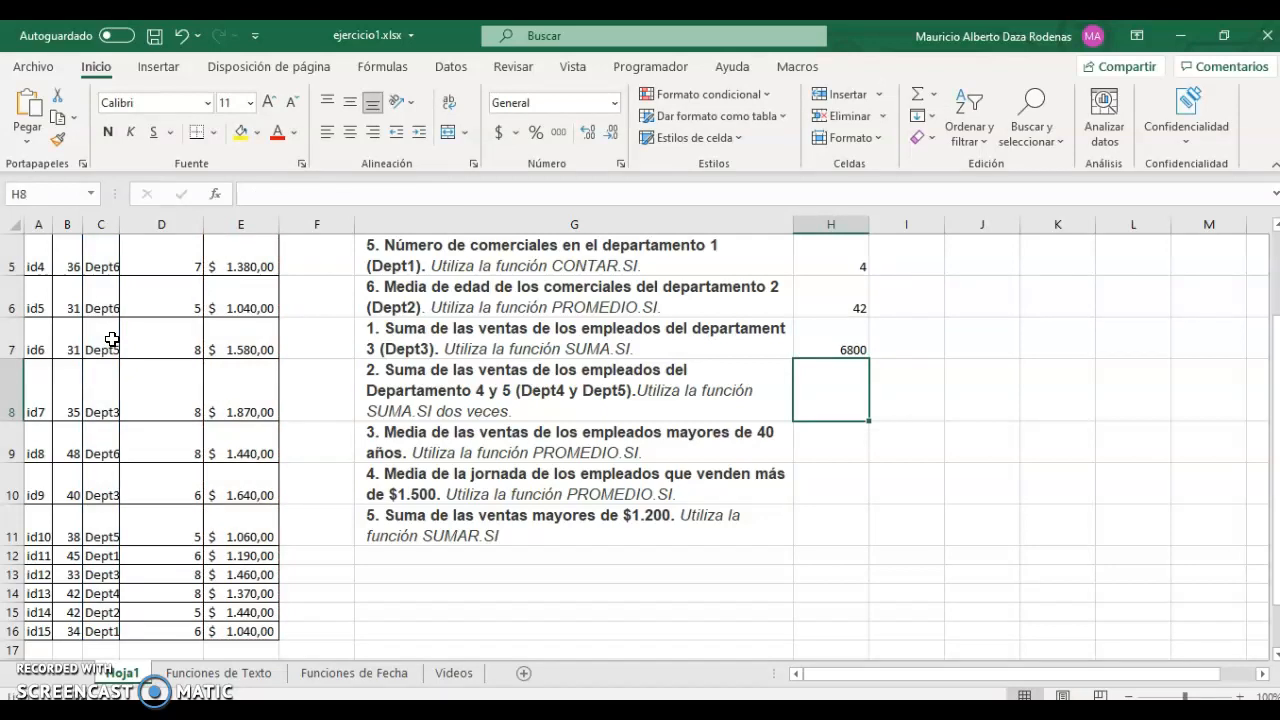
In H8 build the first term SUMAR.SI(C2:C16;"dept4";E2:E16) for Dept4 sales.
{"action": "type", "text": "=suma"}
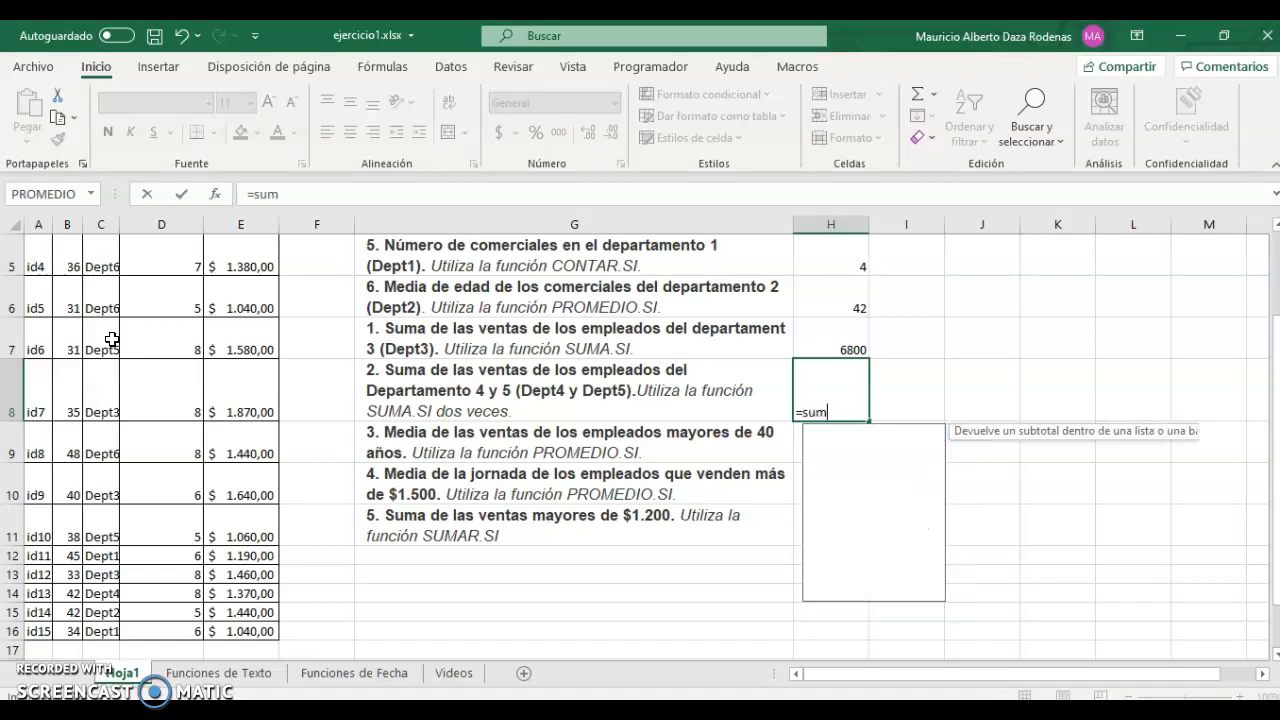
{"action": "key", "text": "Down"}
{"action": "key", "text": "Down"}
{"action": "key", "text": "Down"}
{"action": "key", "text": "Down"}
{"action": "key", "text": "Tab"}
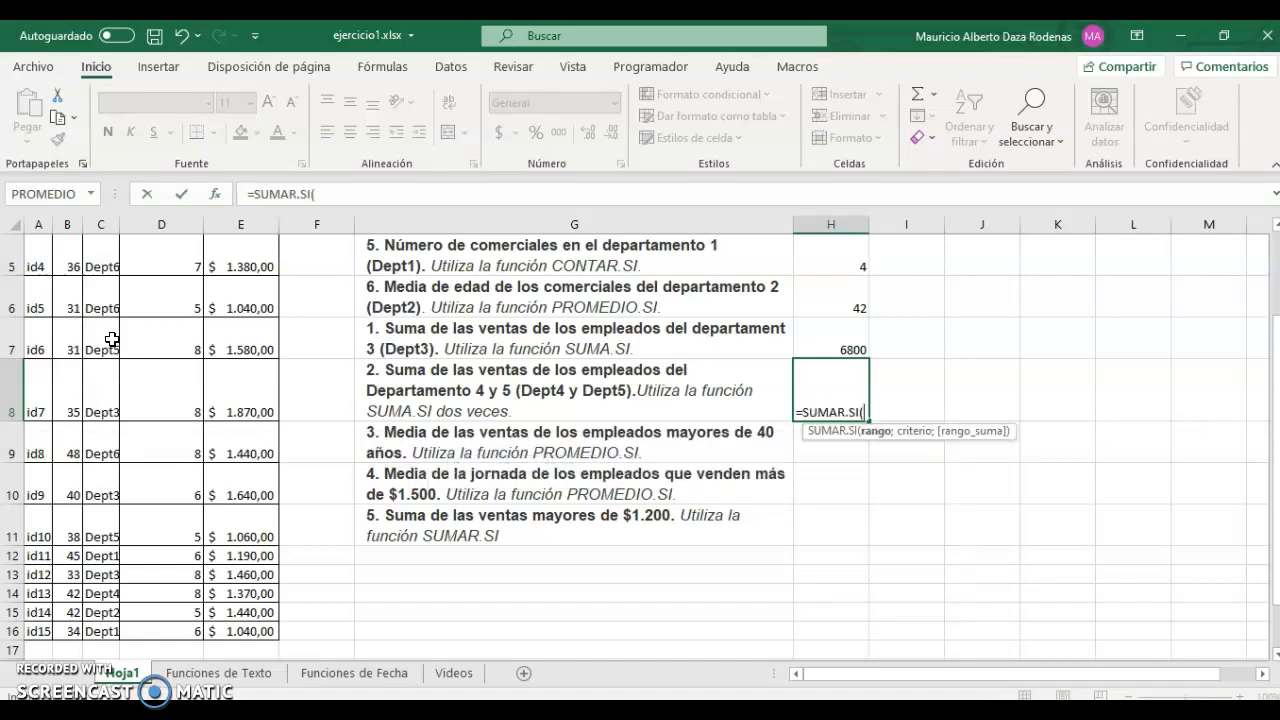
{"action": "key", "text": "Left"}
{"action": "key", "text": "Left"}
{"action": "key", "text": "Left"}
{"action": "key", "text": "Left"}
{"action": "key", "text": "Left"}
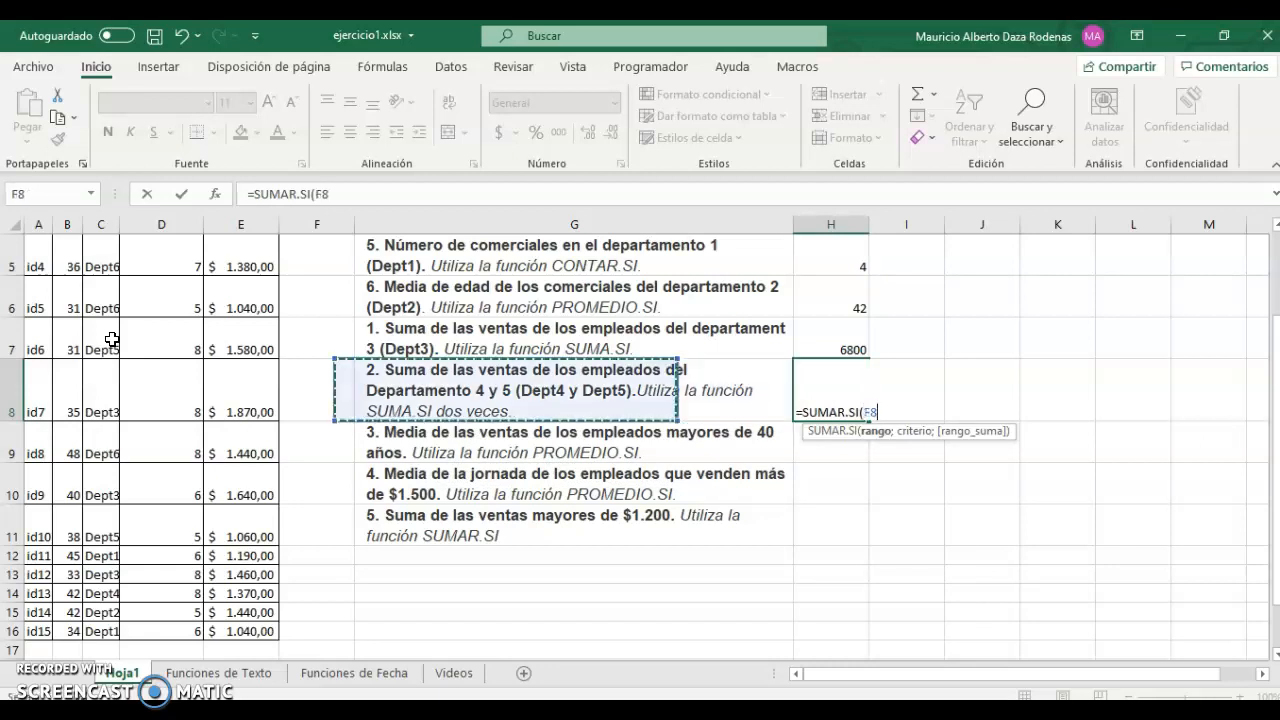
{"action": "key", "text": "ctrl+Down"}
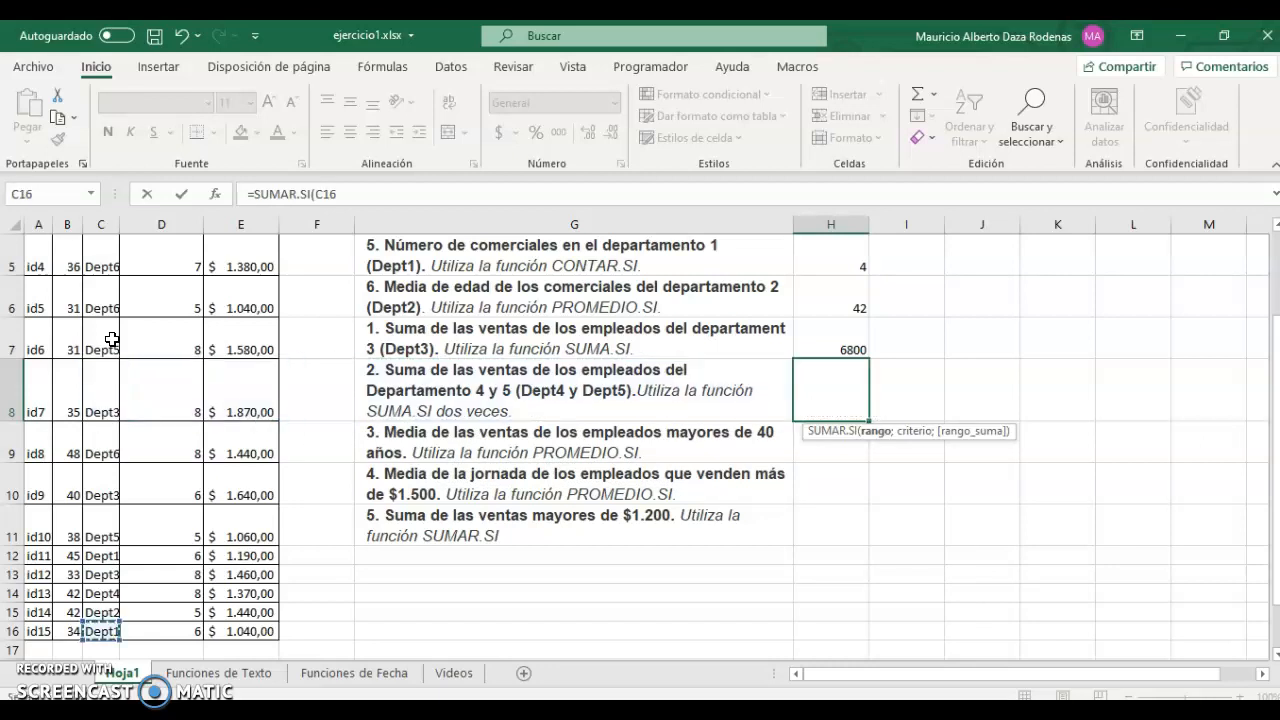
{"action": "key", "text": "ctrl+shift+Up"}
{"action": "key", "text": "shift+Down"}
{"action": "type", "text": ";"}
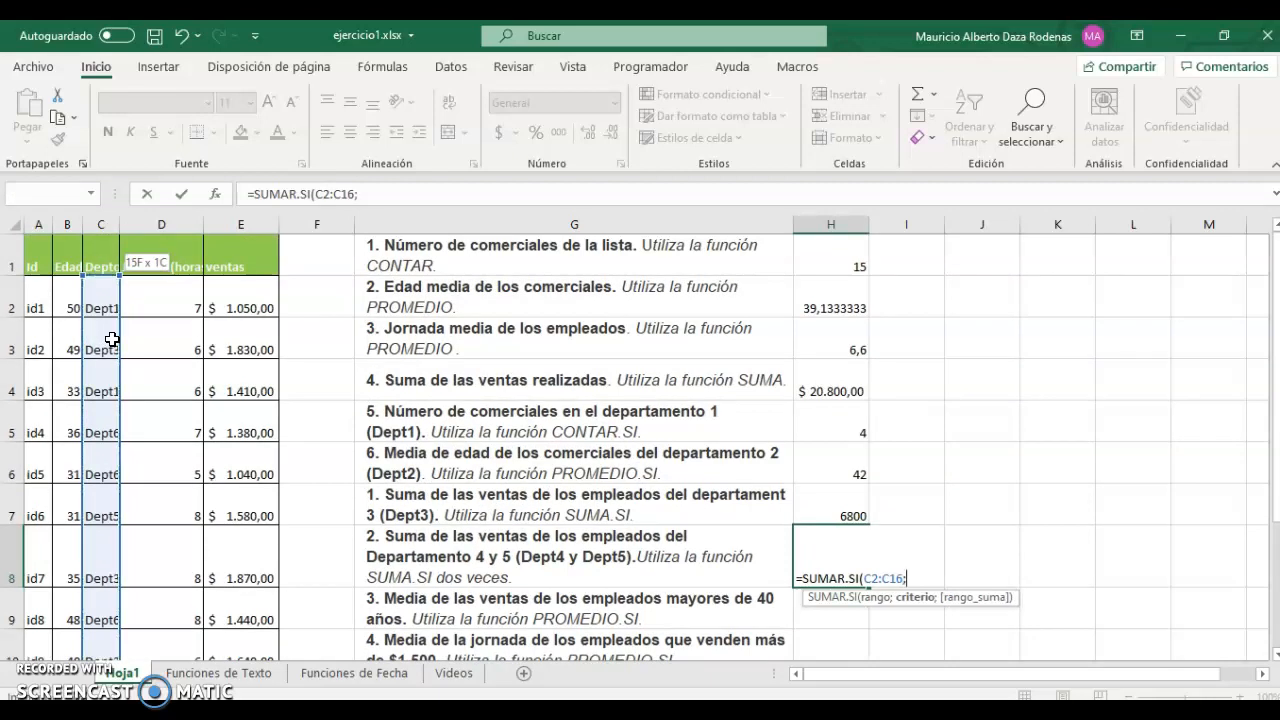
{"action": "type", "text": "\""}
{"action": "type", "text": "dept"}
{"action": "type", "text": "4!"}
{"action": "key", "text": "BackSpace"}
{"action": "type", "text": "\";"}
{"action": "key", "text": "Left"}
{"action": "key", "text": "Left"}
{"action": "key", "text": "Left"}
{"action": "key", "text": "ctrl+Up"}
{"action": "key", "text": "Down"}
{"action": "key", "text": "ctrl+shift+Down"}
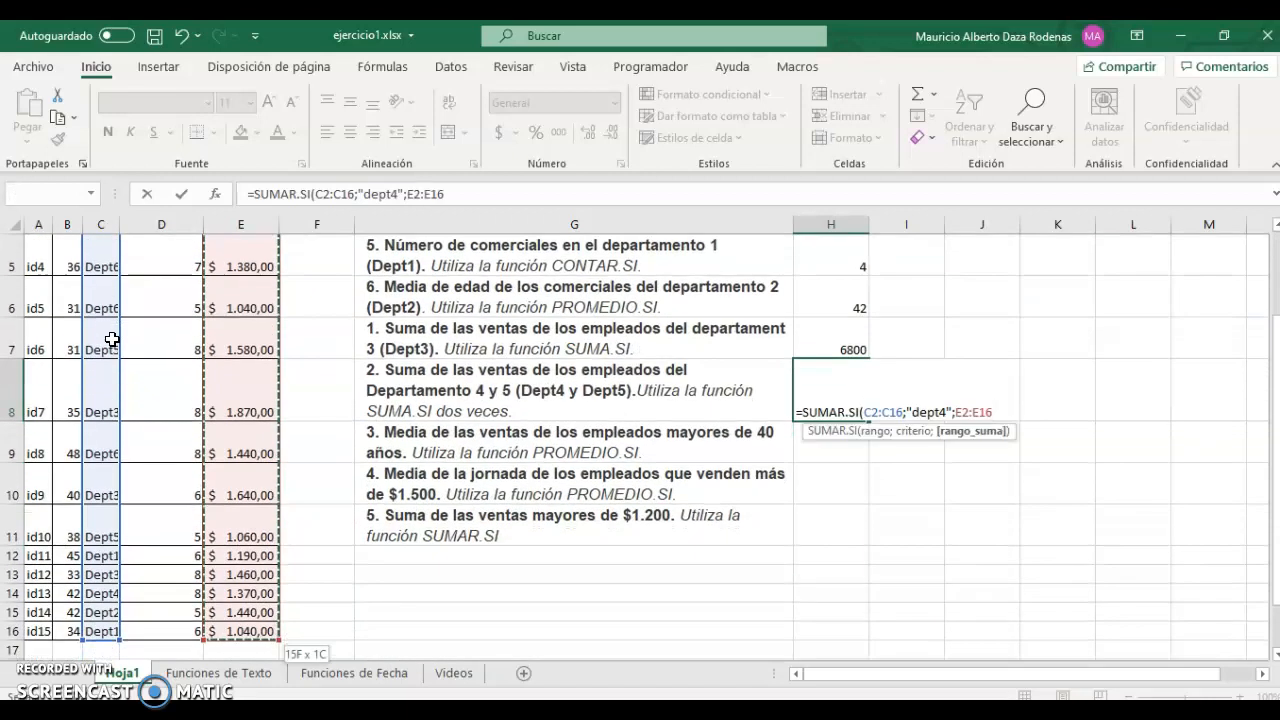
Add +SUMAR.SI(C2:C16;"dept5";E2:E16) and commit, giving 4010.
{"action": "type", "text": ")+"}
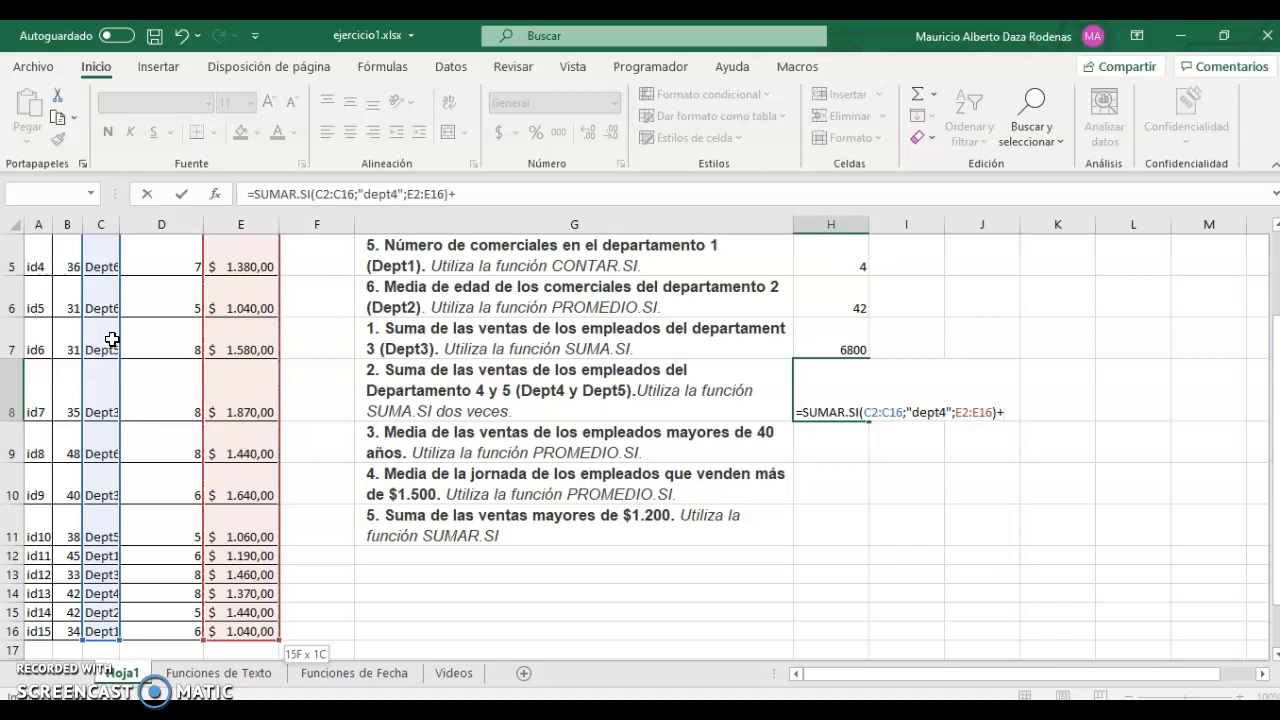
{"action": "type", "text": "sumar.si"}
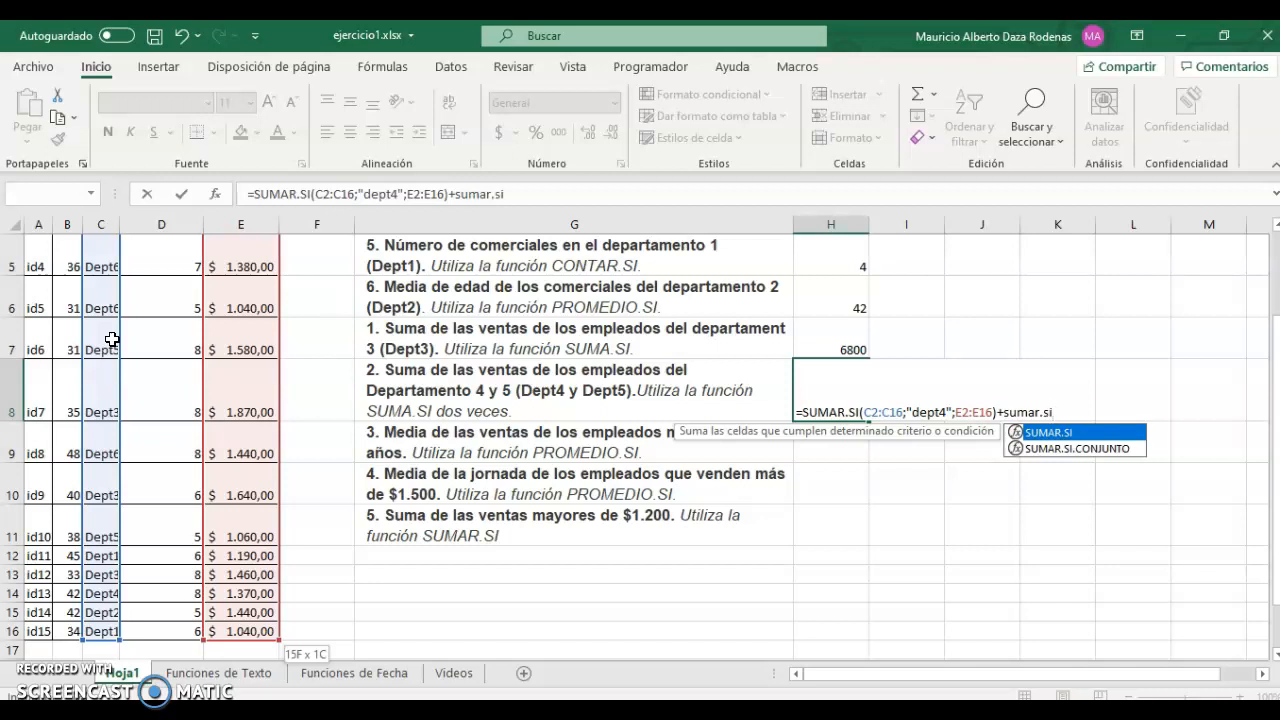
{"action": "type", "text": "("}
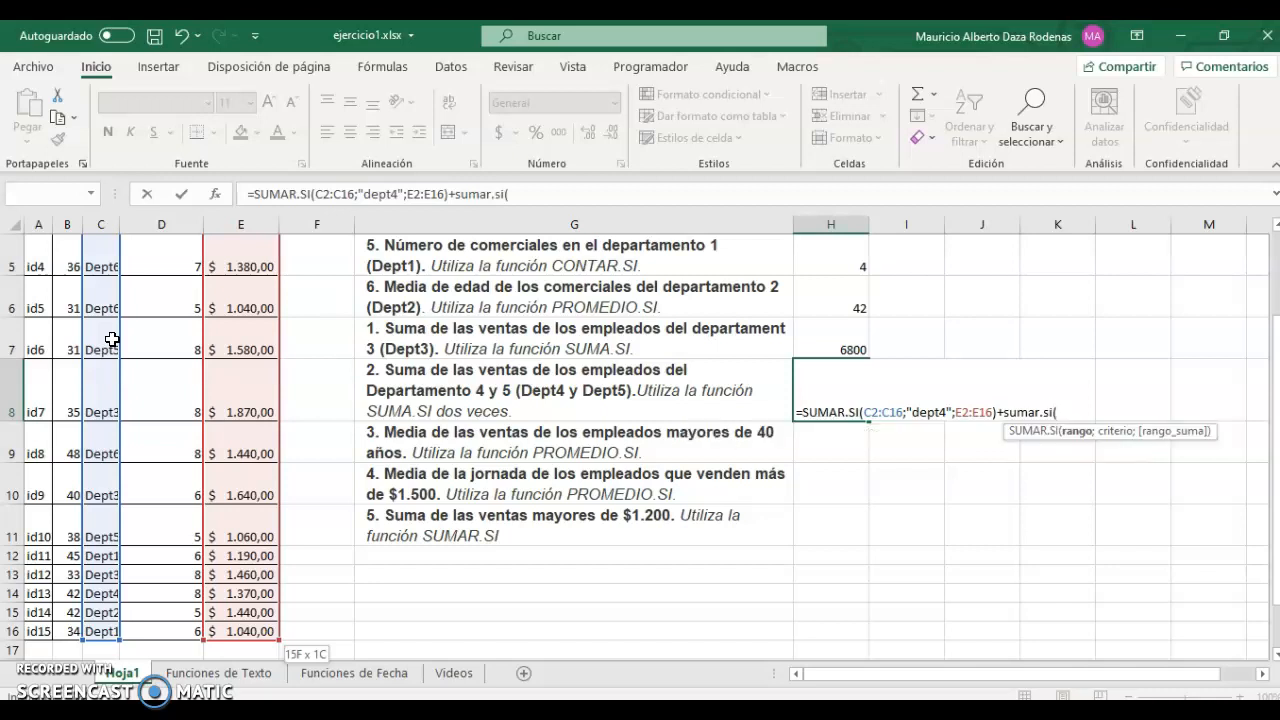
{"action": "key", "text": "Left"}
{"action": "key", "text": "Left"}
{"action": "key", "text": "Left"}
{"action": "key", "text": "Left"}
{"action": "key", "text": "Left"}
{"action": "key", "text": "ctrl+Up"}
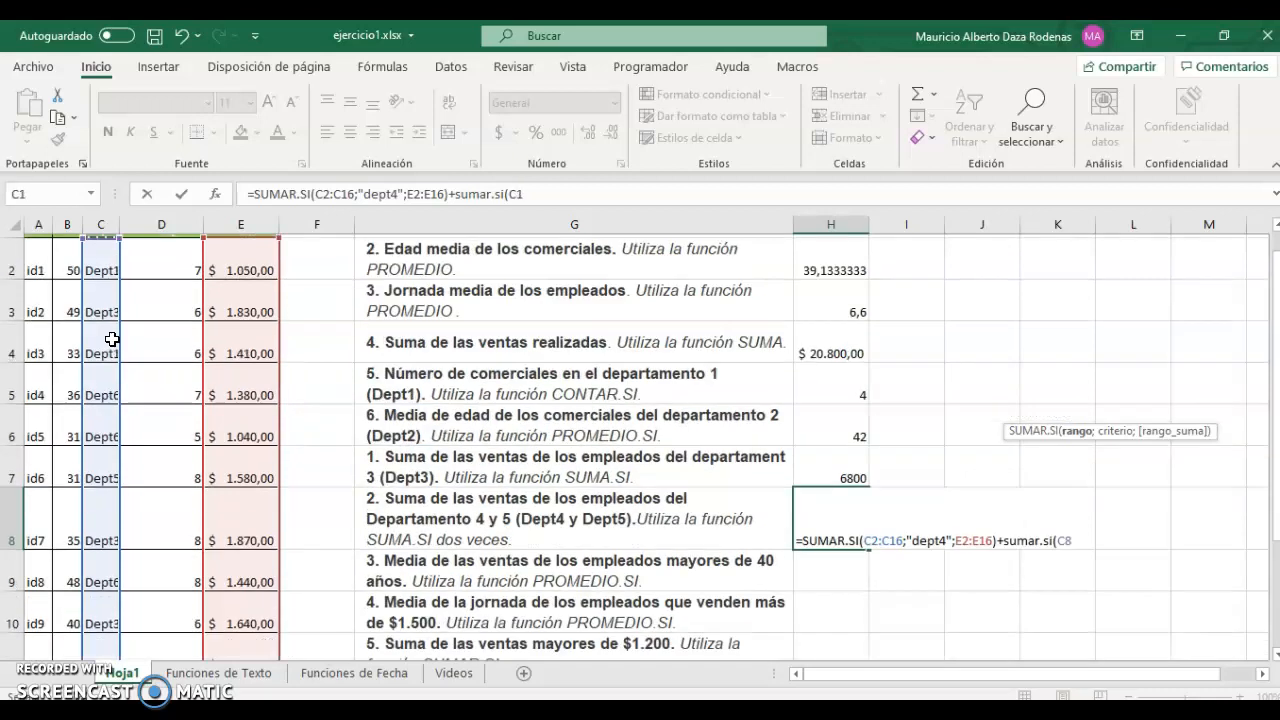
{"action": "key", "text": "Down"}
{"action": "key", "text": "ctrl+shift+Down"}
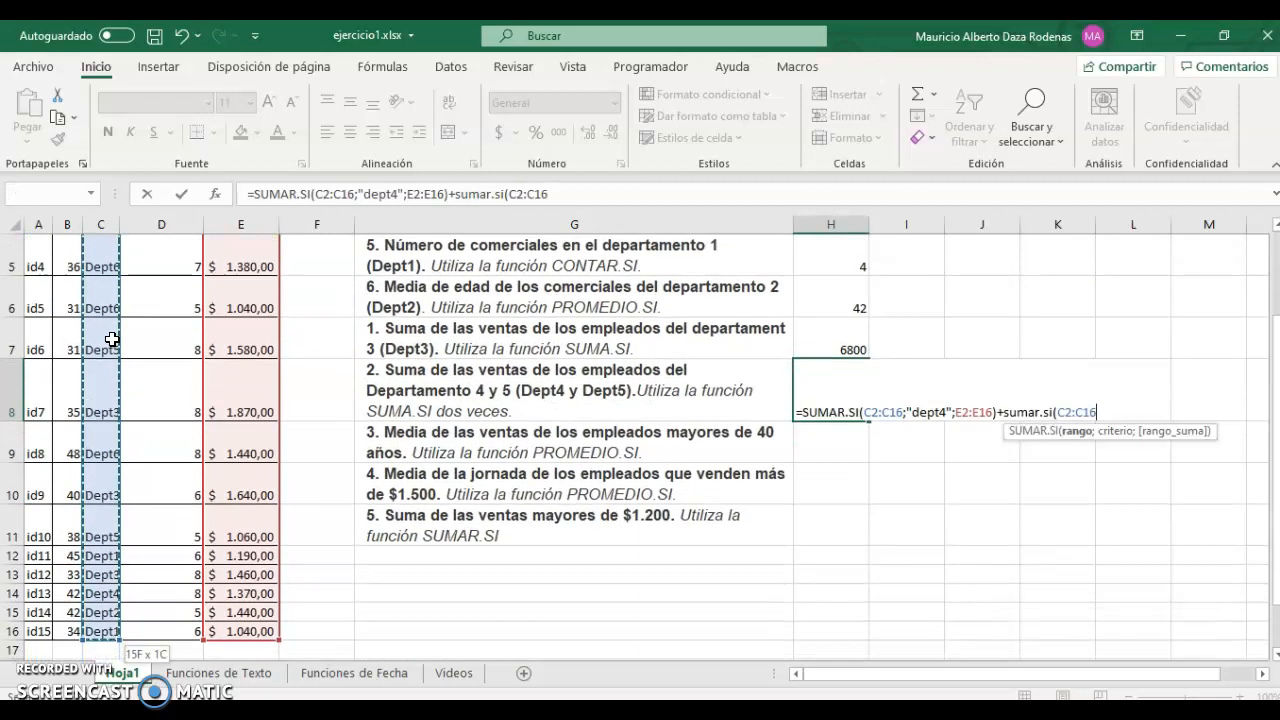
{"action": "type", "text": ";\"dept"}
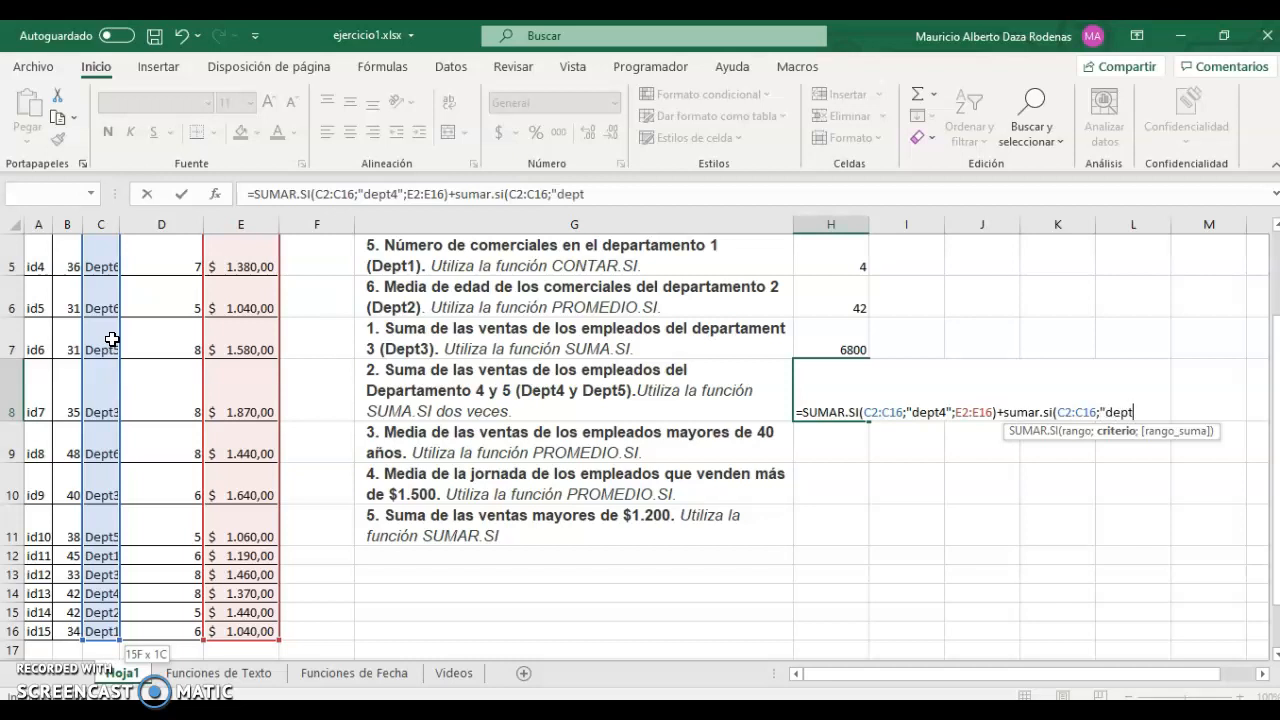
{"action": "type", "text": "5\";"}
{"action": "key", "text": "Left"}
{"action": "key", "text": "Left"}
{"action": "key", "text": "Left"}
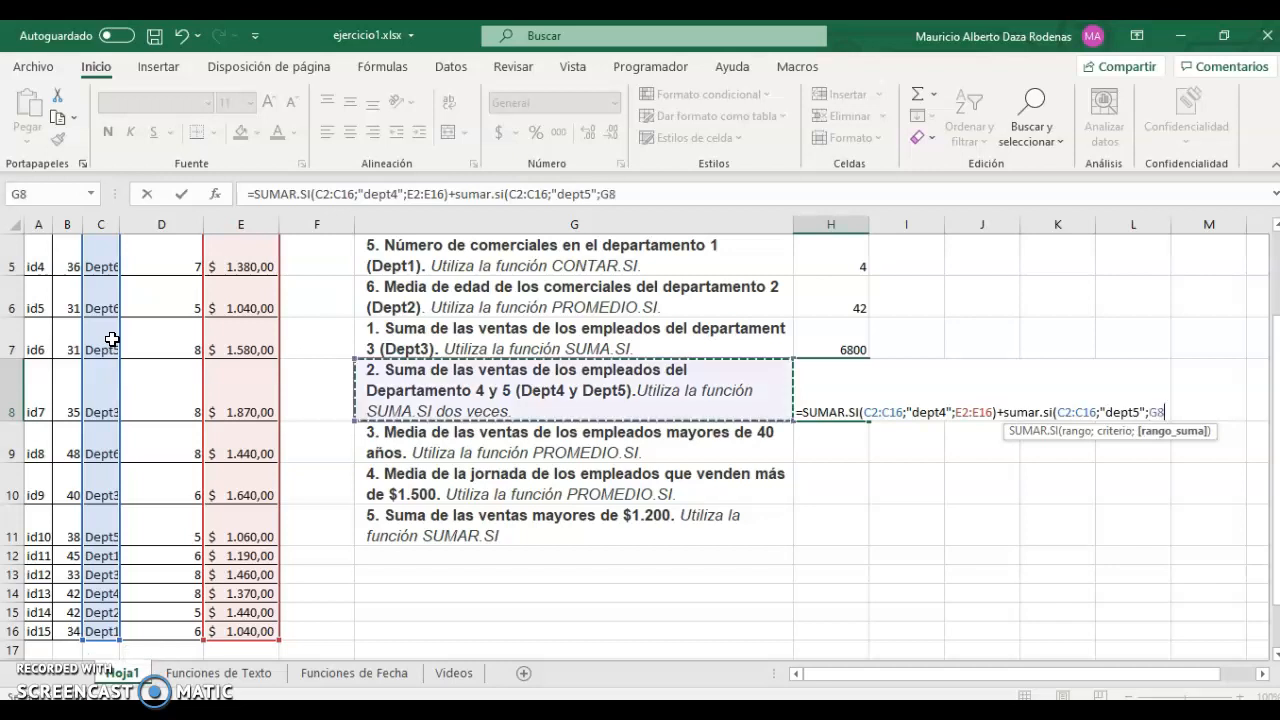
{"action": "key", "text": "ctrl+Up"}
{"action": "key", "text": "Down"}
{"action": "key", "text": "ctrl+shift+Down"}
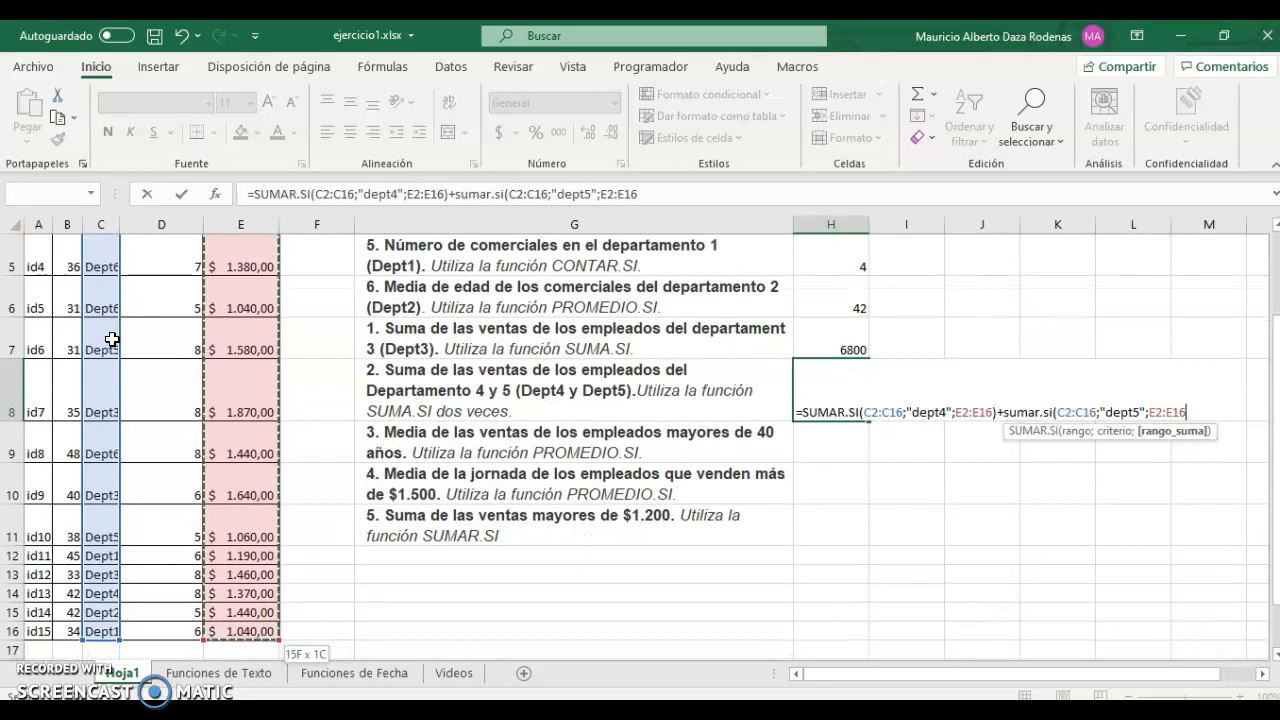
{"action": "type", "text": ")"}
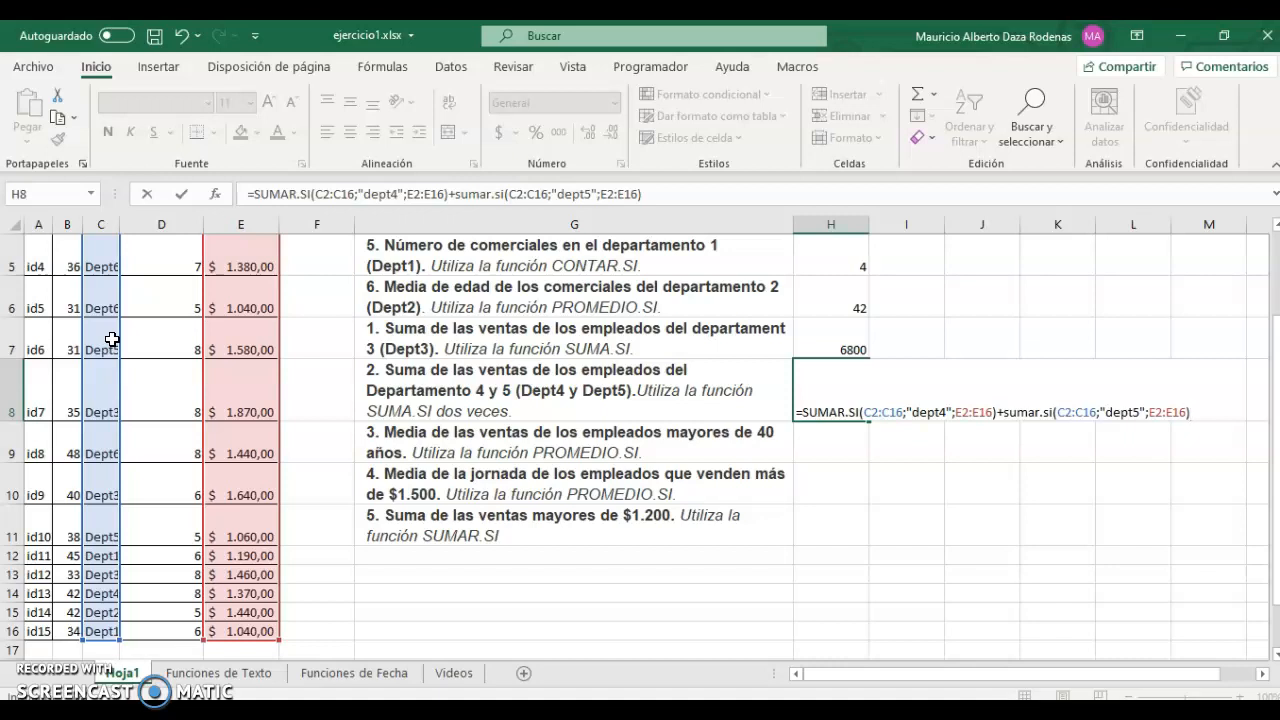
{"action": "key", "text": "Return"}
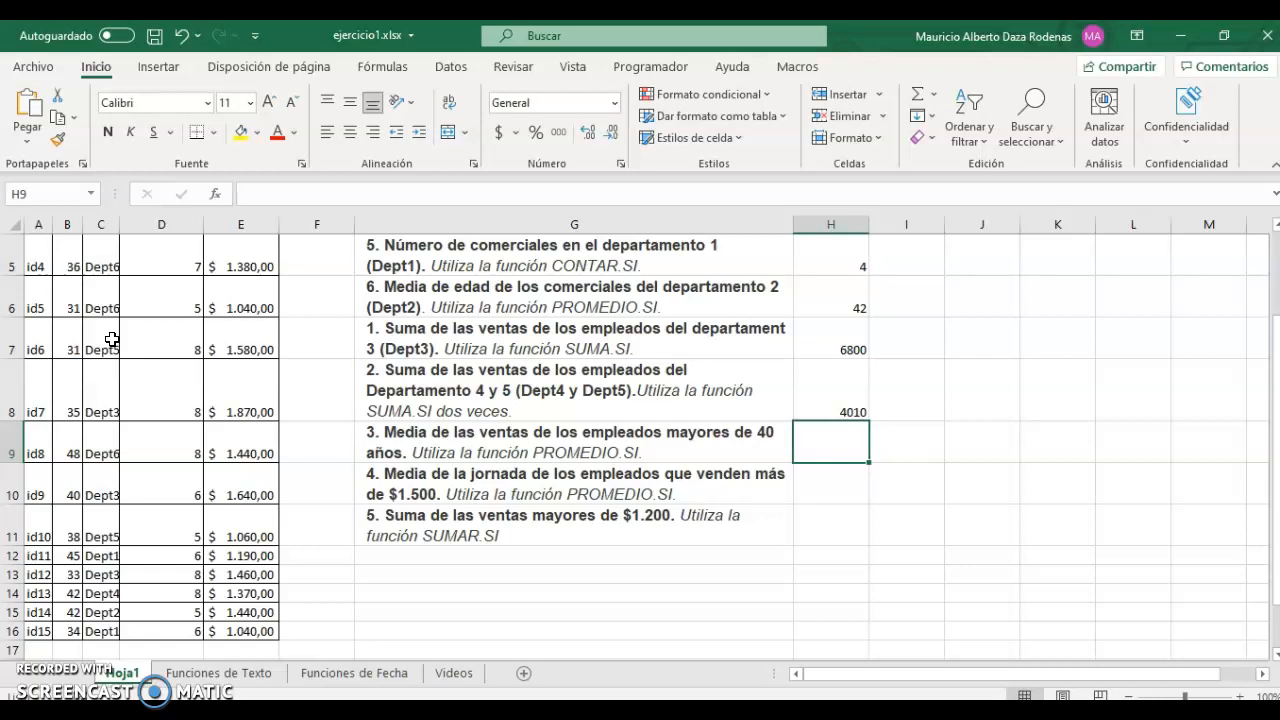
In H9 start =PROMEDIO.SI with ages B2:B16 and the criterion ">40".
{"action": "type", "text": "="}
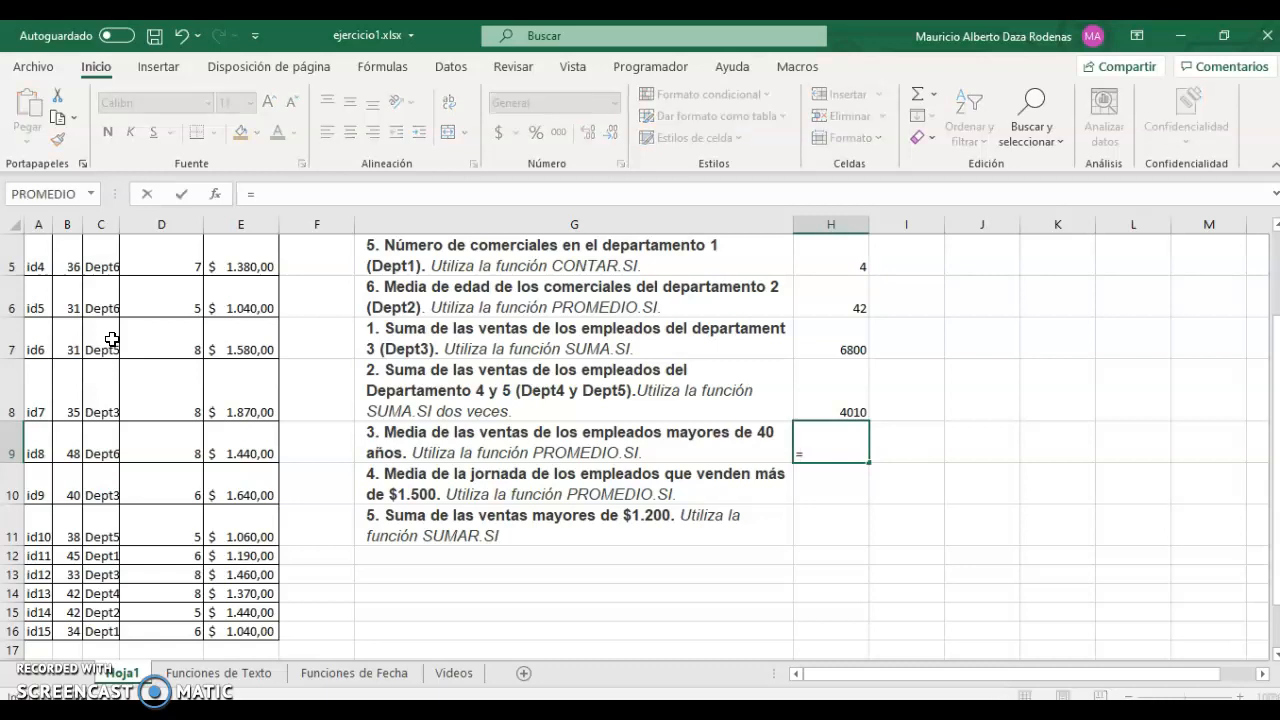
{"action": "type", "text": "pro"}
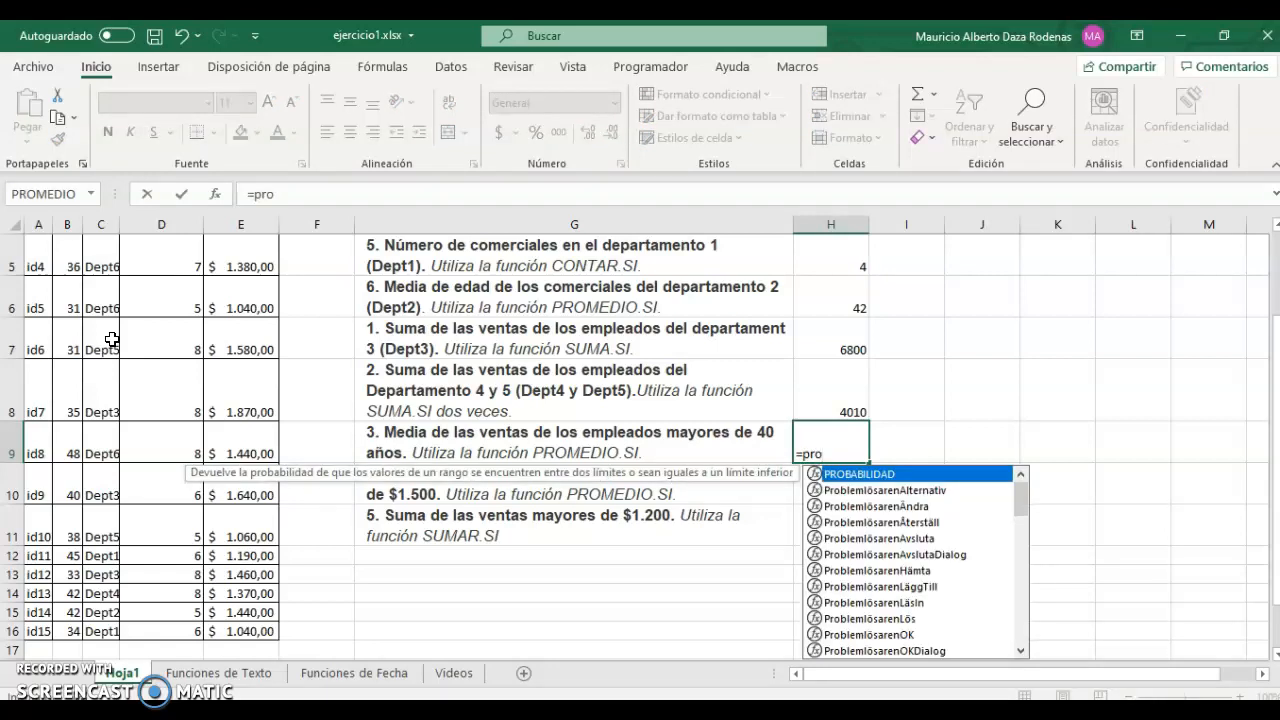
{"action": "type", "text": "medio"}
{"action": "key", "text": "Down"}
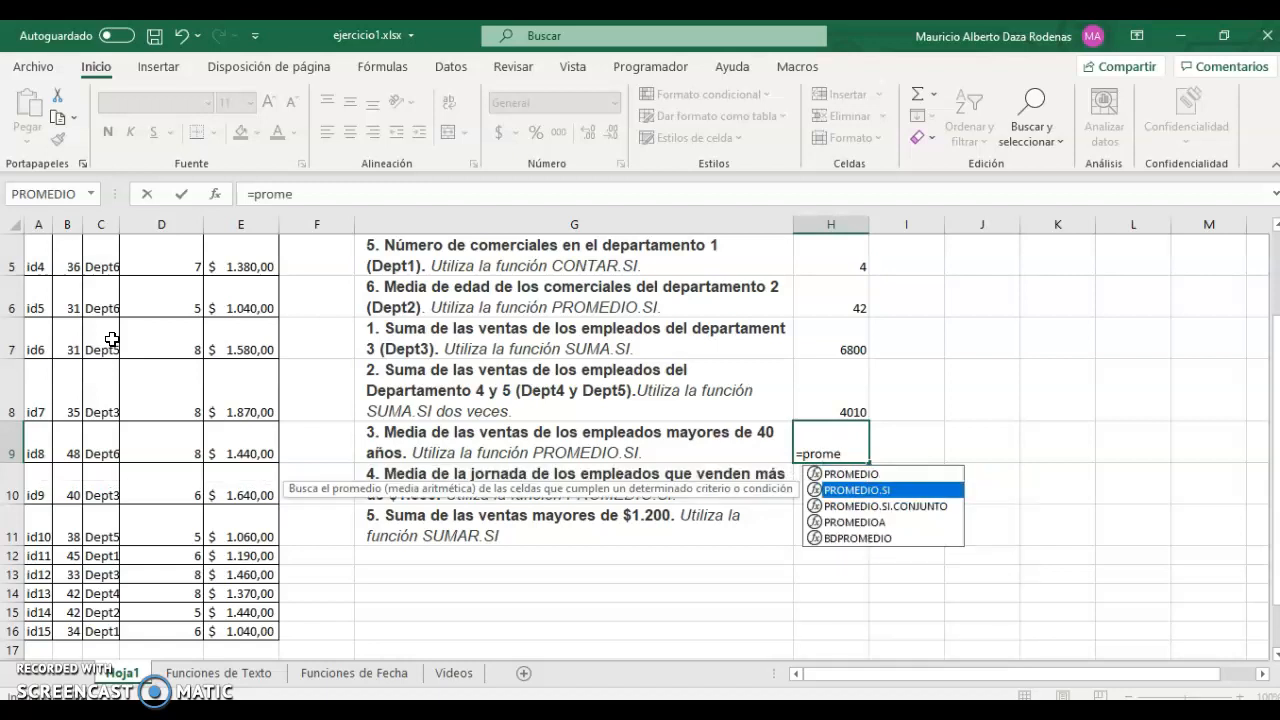
{"action": "key", "text": "Tab"}
{"action": "key", "text": "Left"}
{"action": "key", "text": "Left"}
{"action": "key", "text": "Left"}
{"action": "key", "text": "Left"}
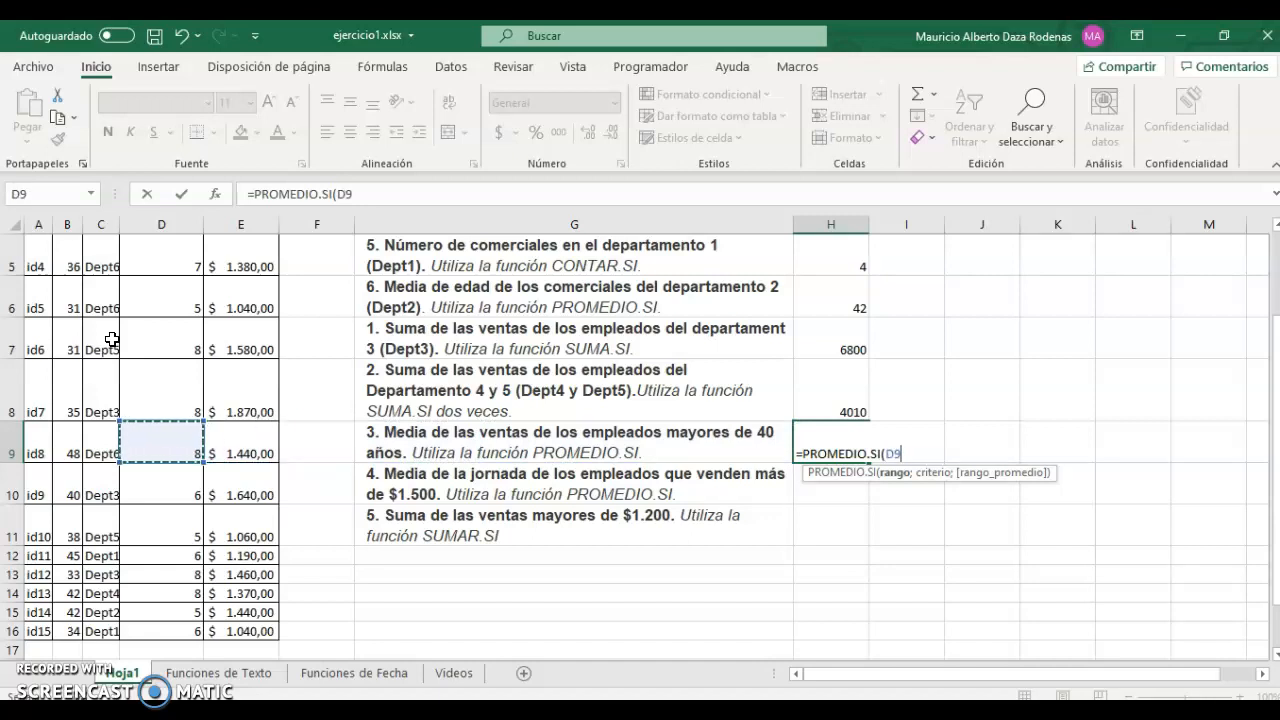
{"action": "key", "text": "Left"}
{"action": "key", "text": "Left"}
{"action": "key", "text": "ctrl+Down"}
{"action": "key", "text": "ctrl+shift+Up"}
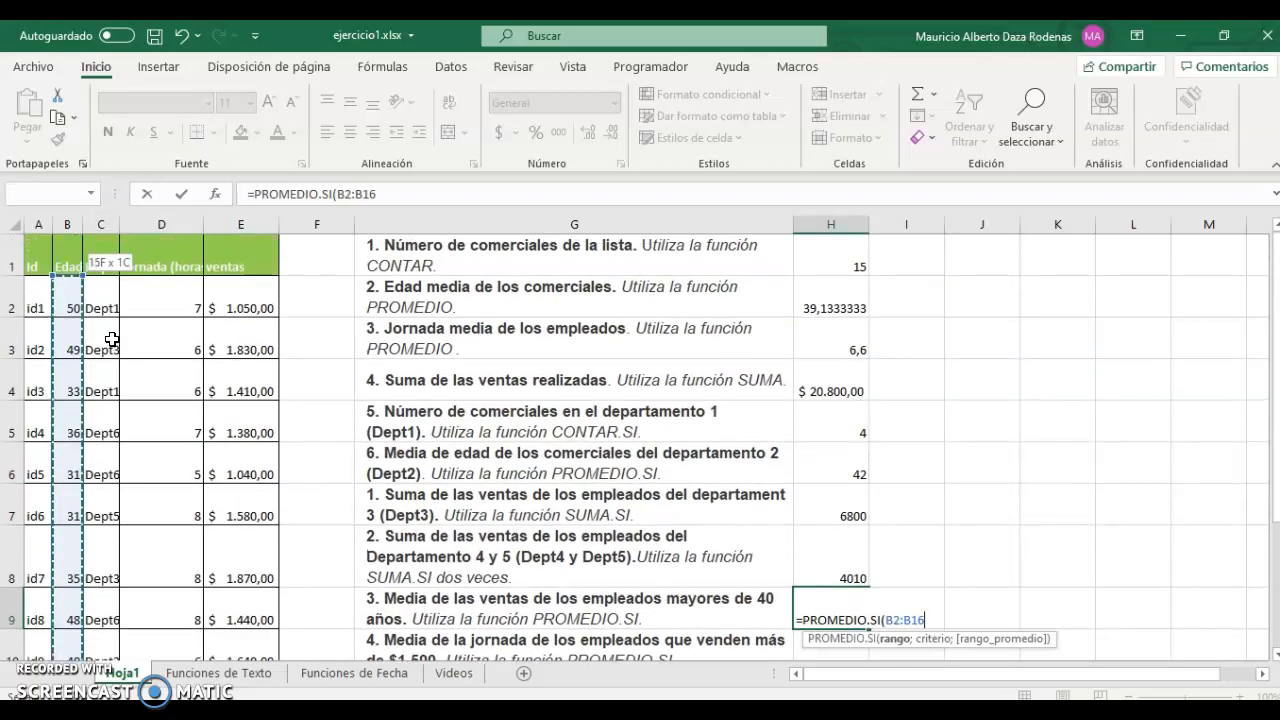
{"action": "type", "text": ";#"}
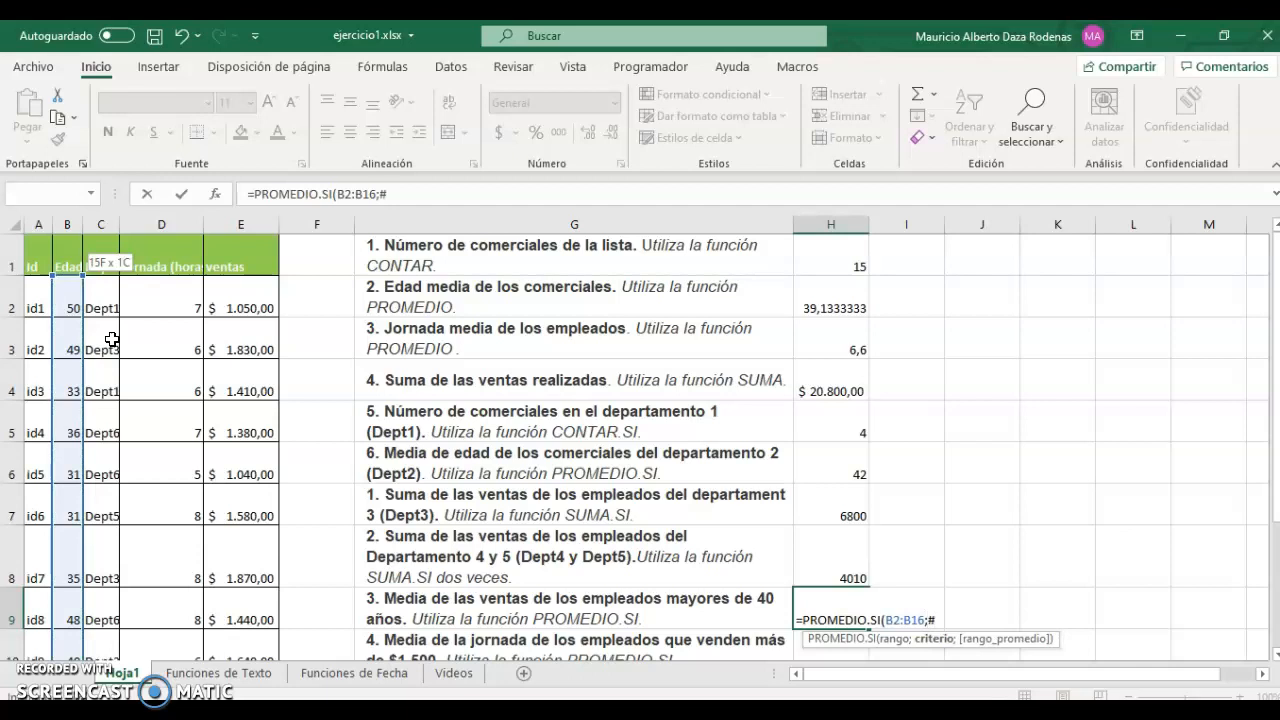
{"action": "key", "text": "BackSpace"}
{"action": "type", "text": "\">40\";"}
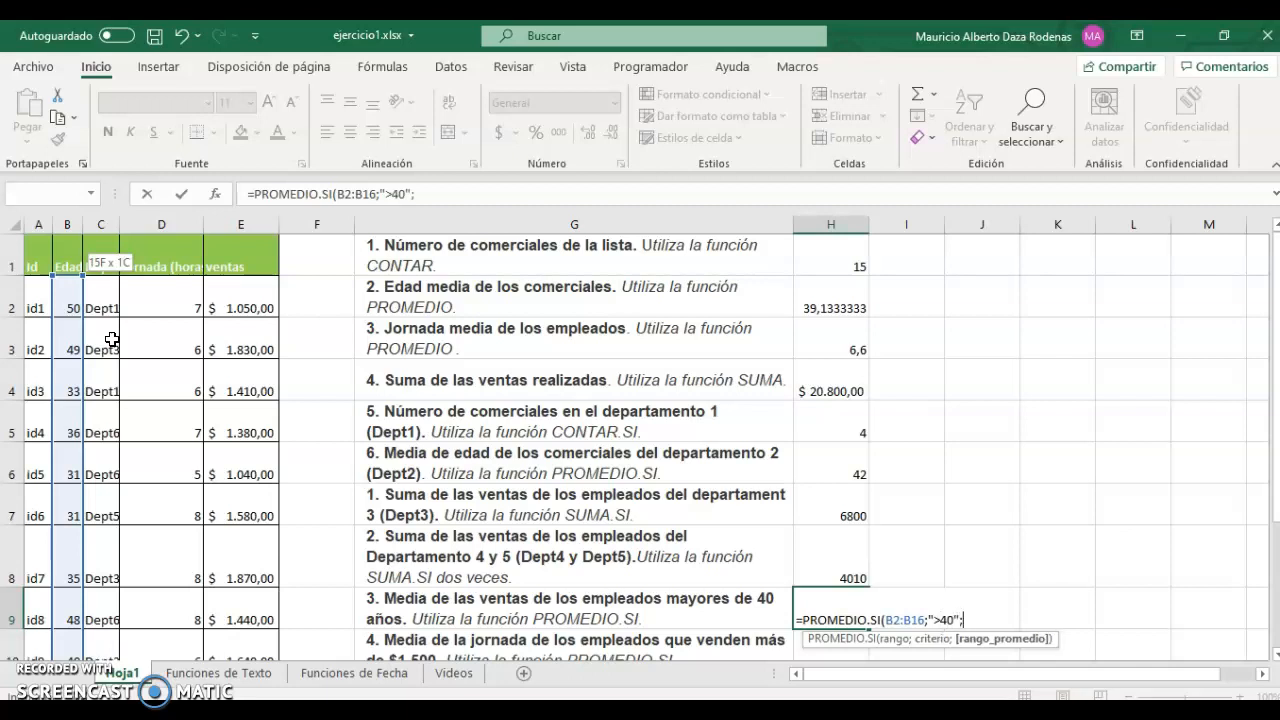
Use sales E1:E16 as the average range and commit, giving 1362.
{"action": "key", "text": "Left"}
{"action": "key", "text": "Left"}
{"action": "key", "text": "Left"}
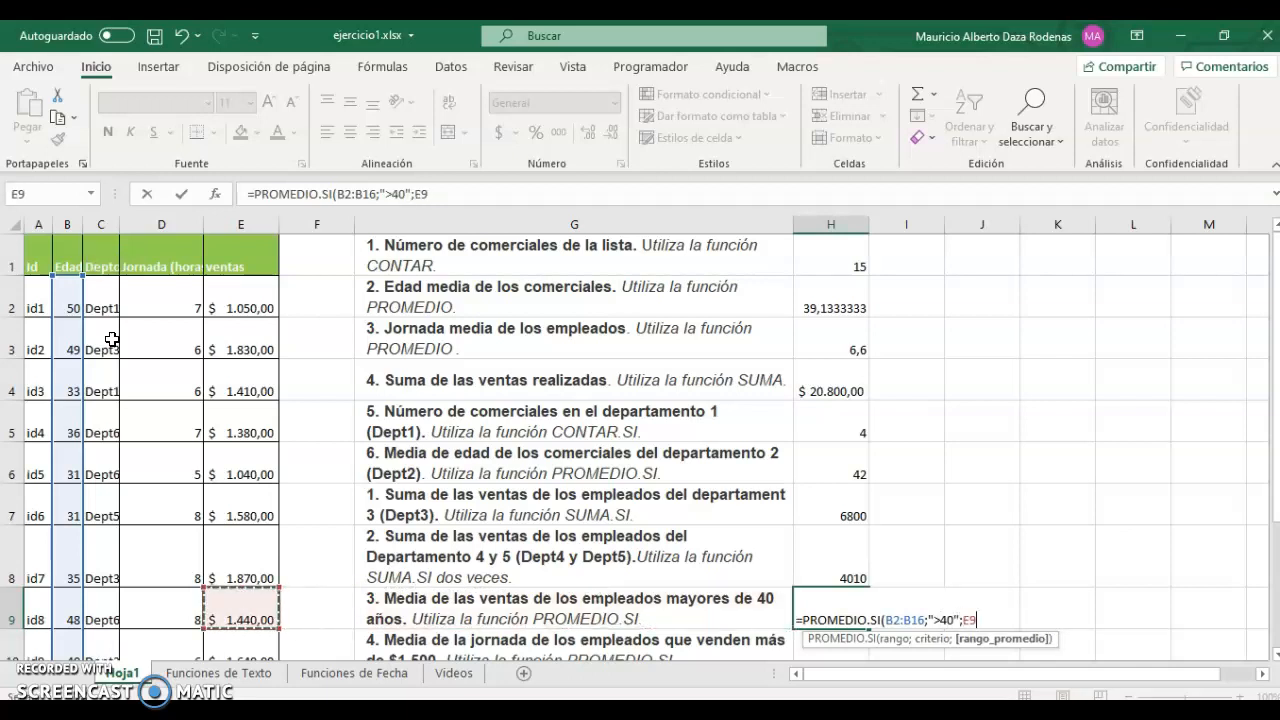
{"action": "key", "text": "ctrl+Down"}
{"action": "key", "text": "ctrl+shift+Up"}
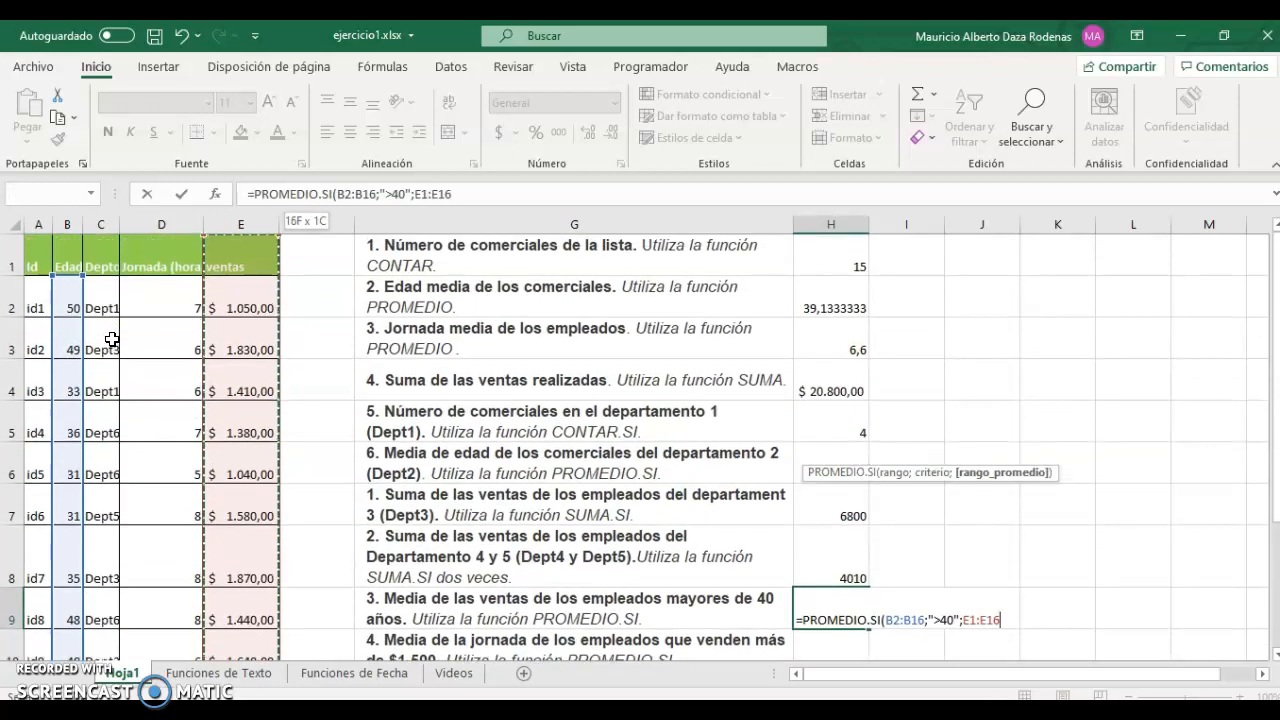
{"action": "type", "text": ")"}
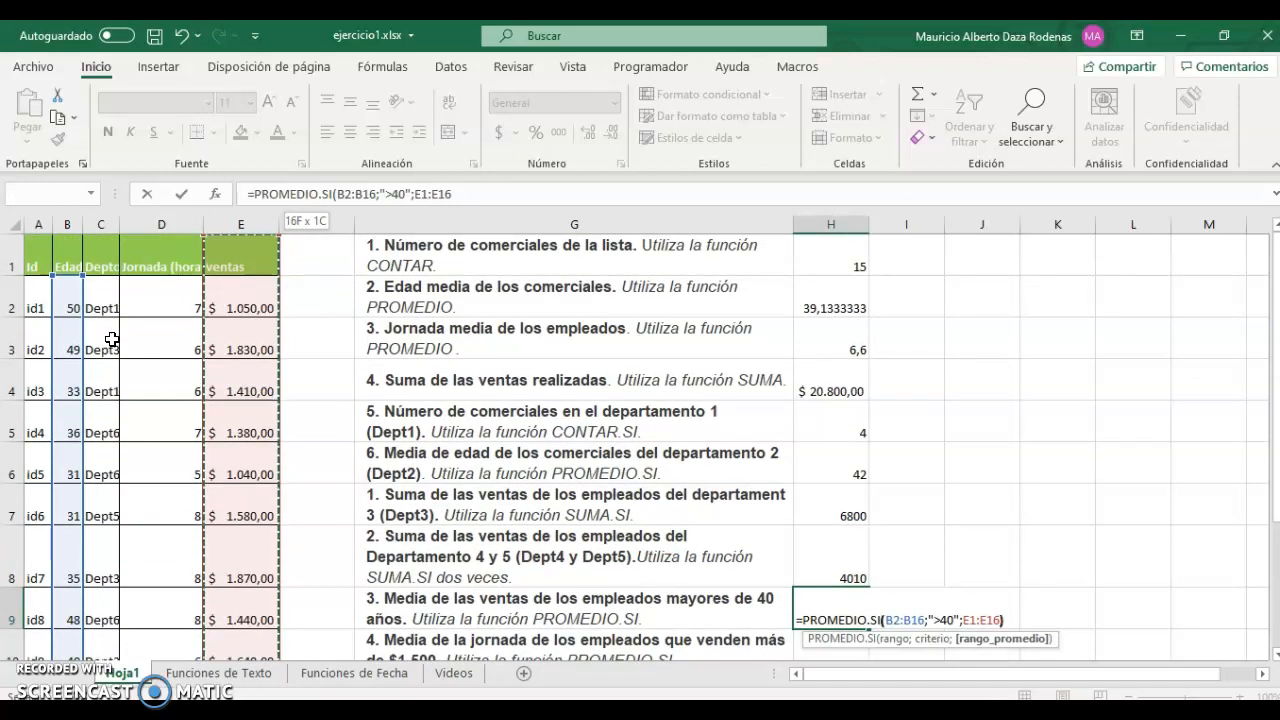
{"action": "key", "text": "Return"}
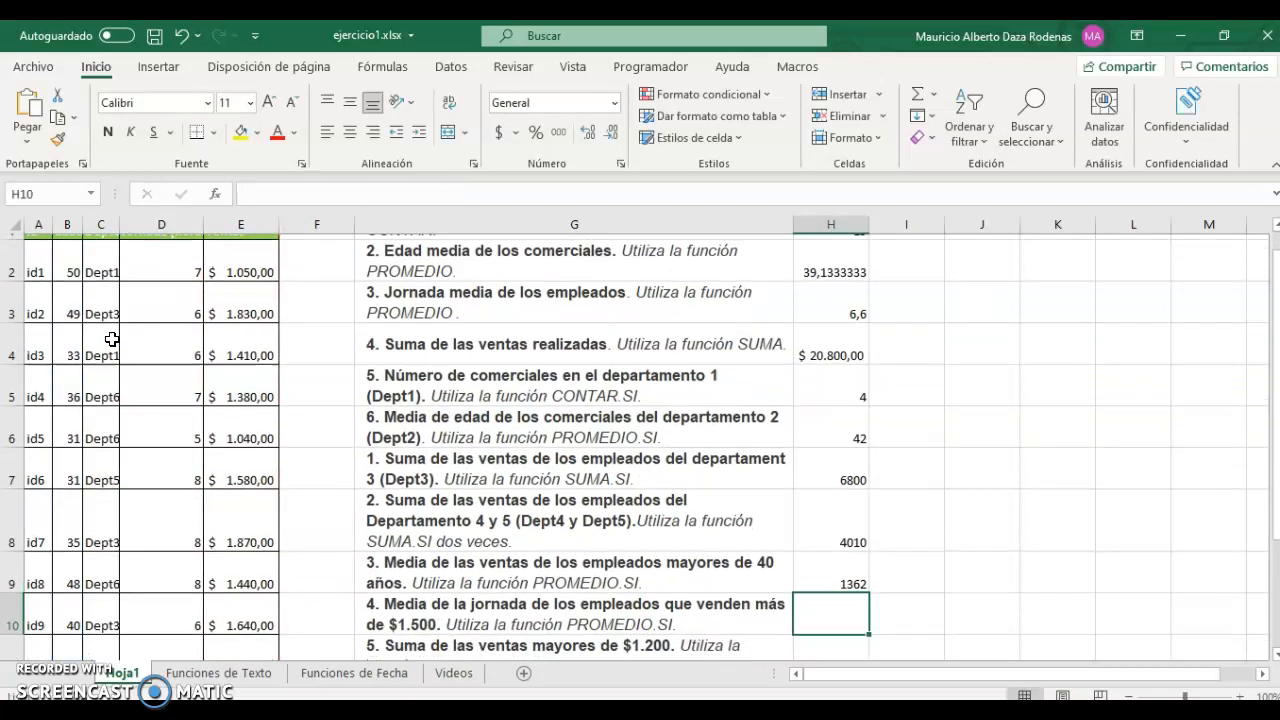
{"action": "key", "text": "Up"}
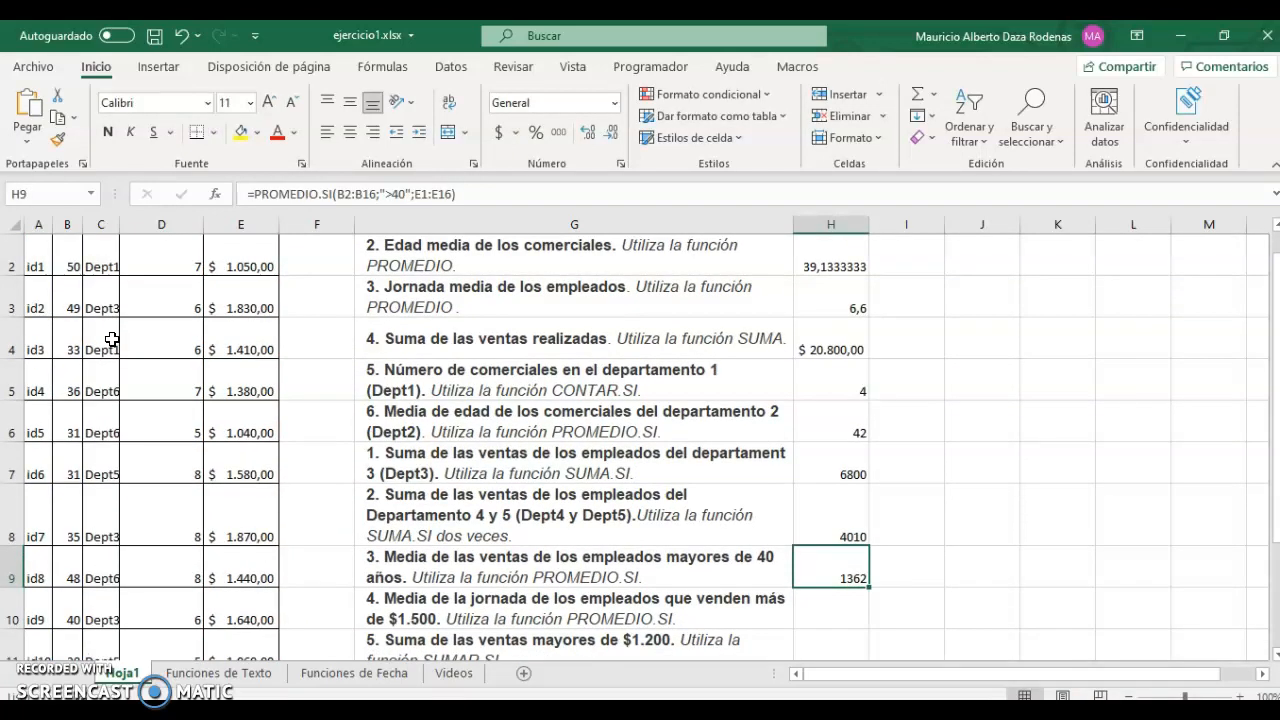
{"action": "key", "text": "Down"}
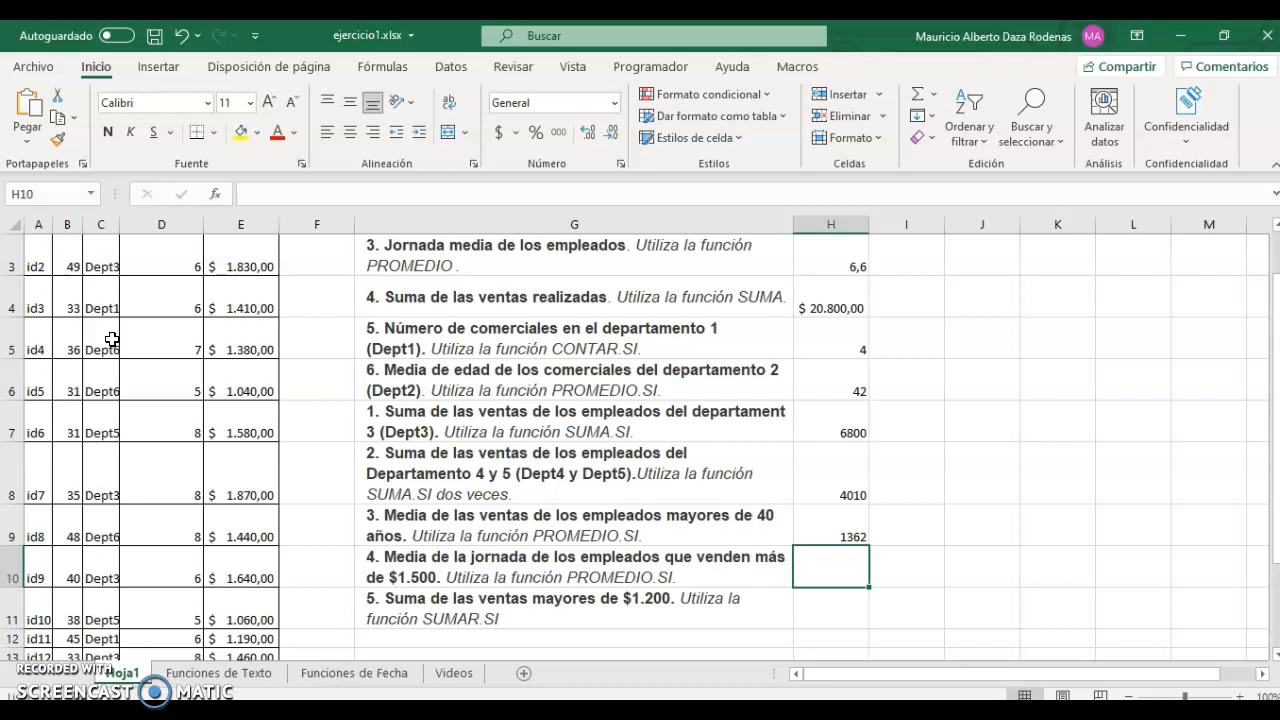
In H10 start =PROMEDIO.SI with sales E2:E16 and the criterion ">1500".
{"action": "type", "text": "="}
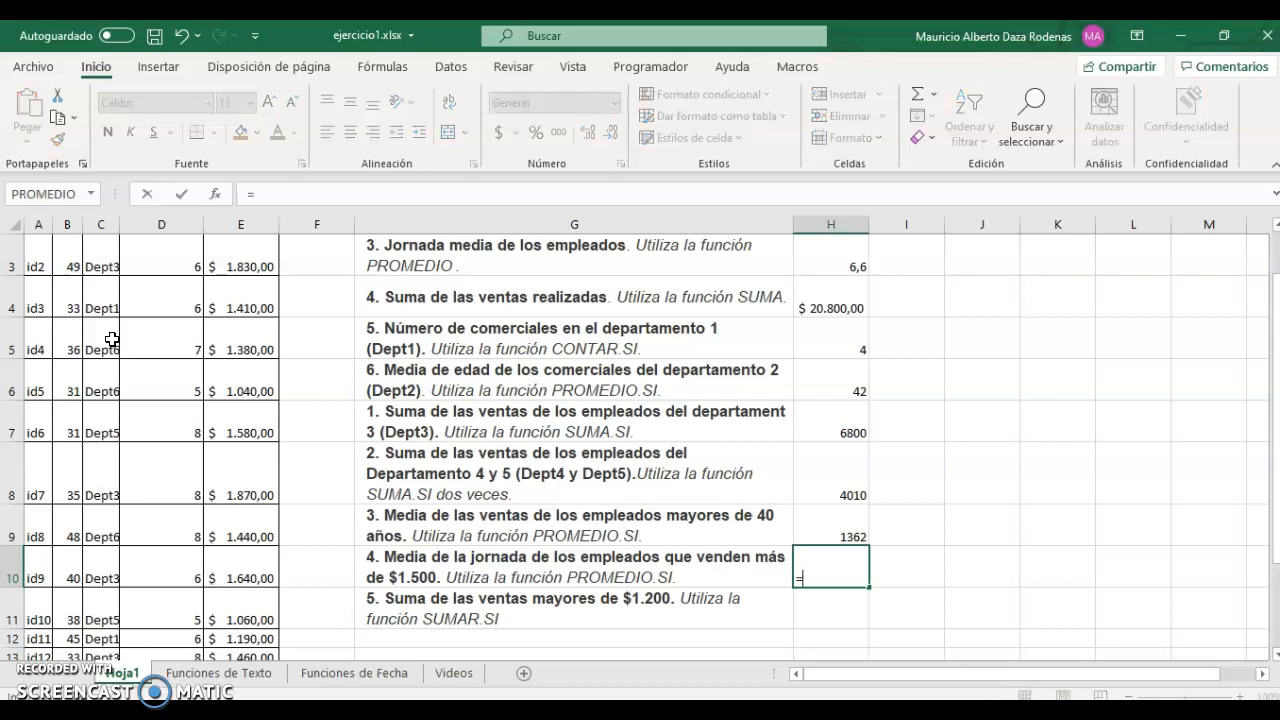
{"action": "type", "text": "promed"}
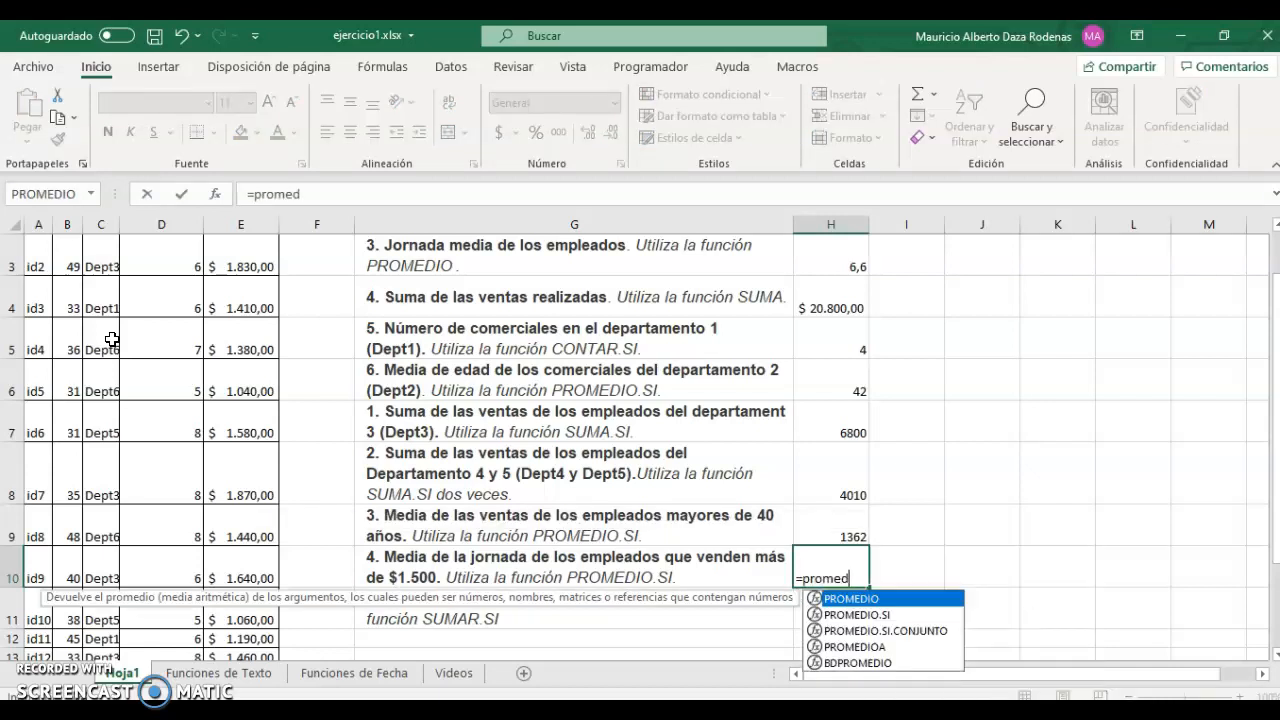
{"action": "key", "text": "Down"}
{"action": "key", "text": "Tab"}
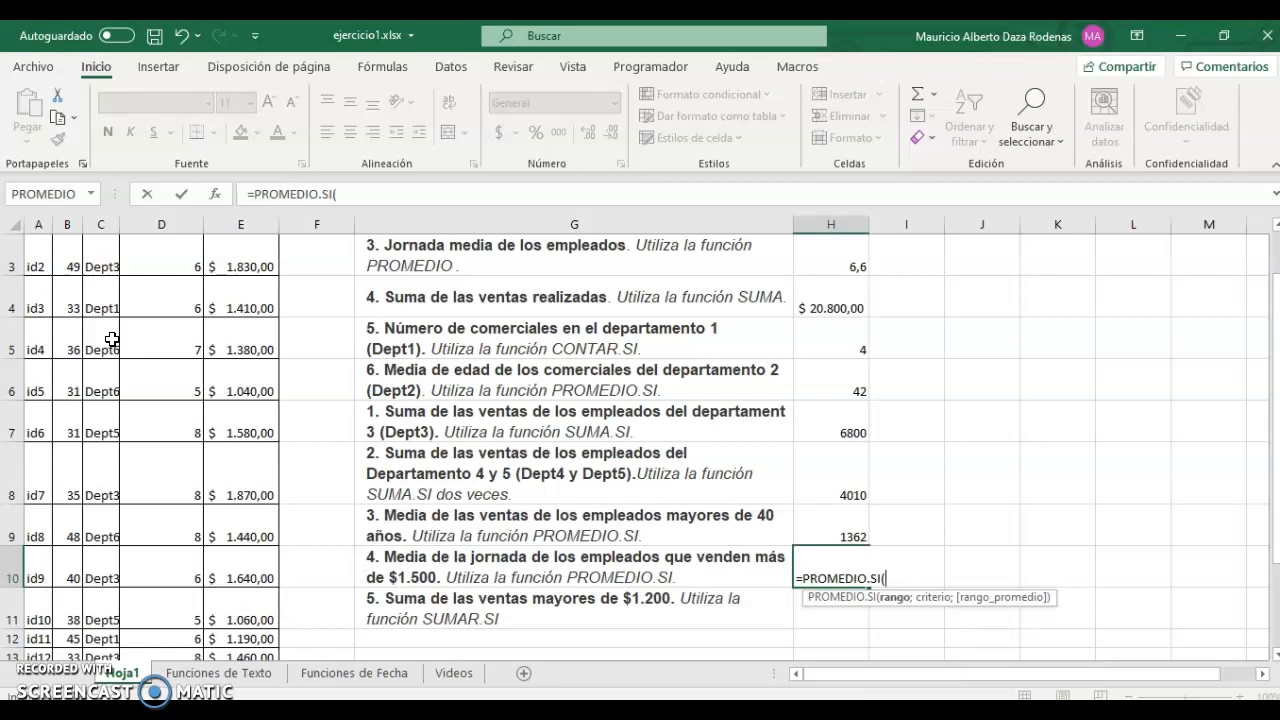
{"action": "key", "text": "Left"}
{"action": "key", "text": "Left"}
{"action": "key", "text": "Left"}
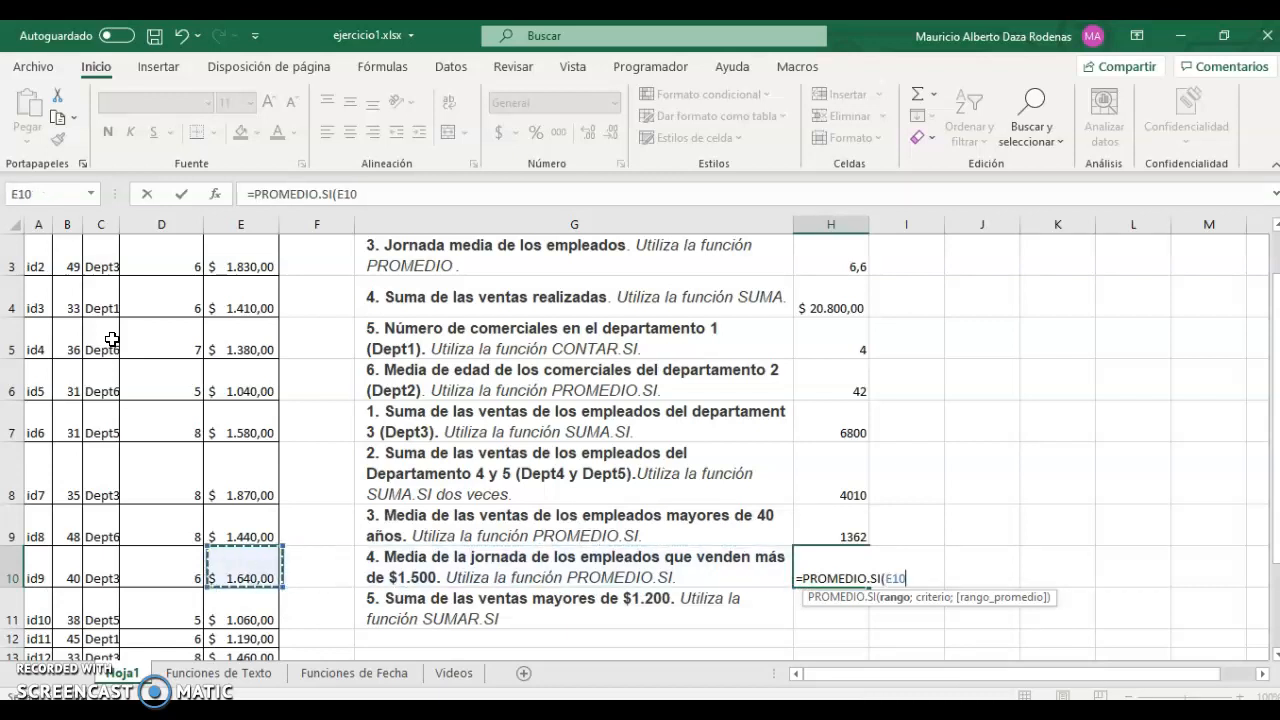
{"action": "key", "text": "ctrl+Down"}
{"action": "key", "text": "ctrl+shift+Up"}
{"action": "key", "text": "shift+Down"}
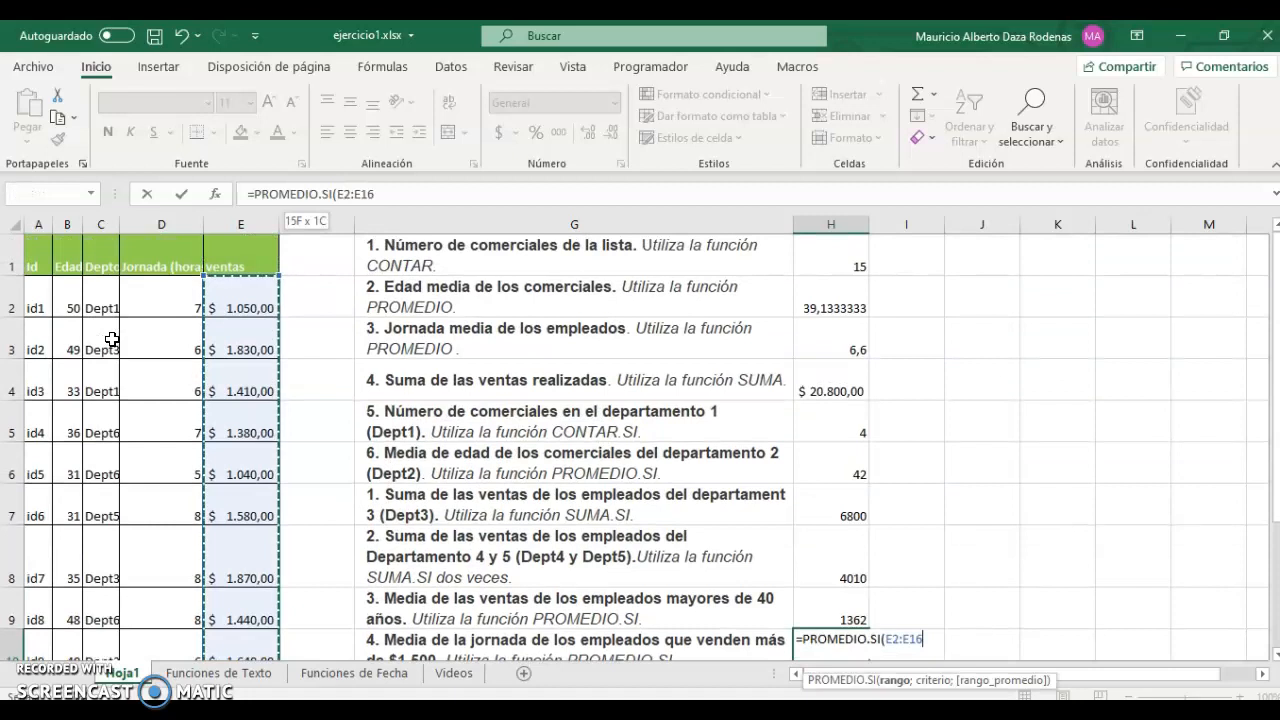
{"action": "type", "text": ";"}
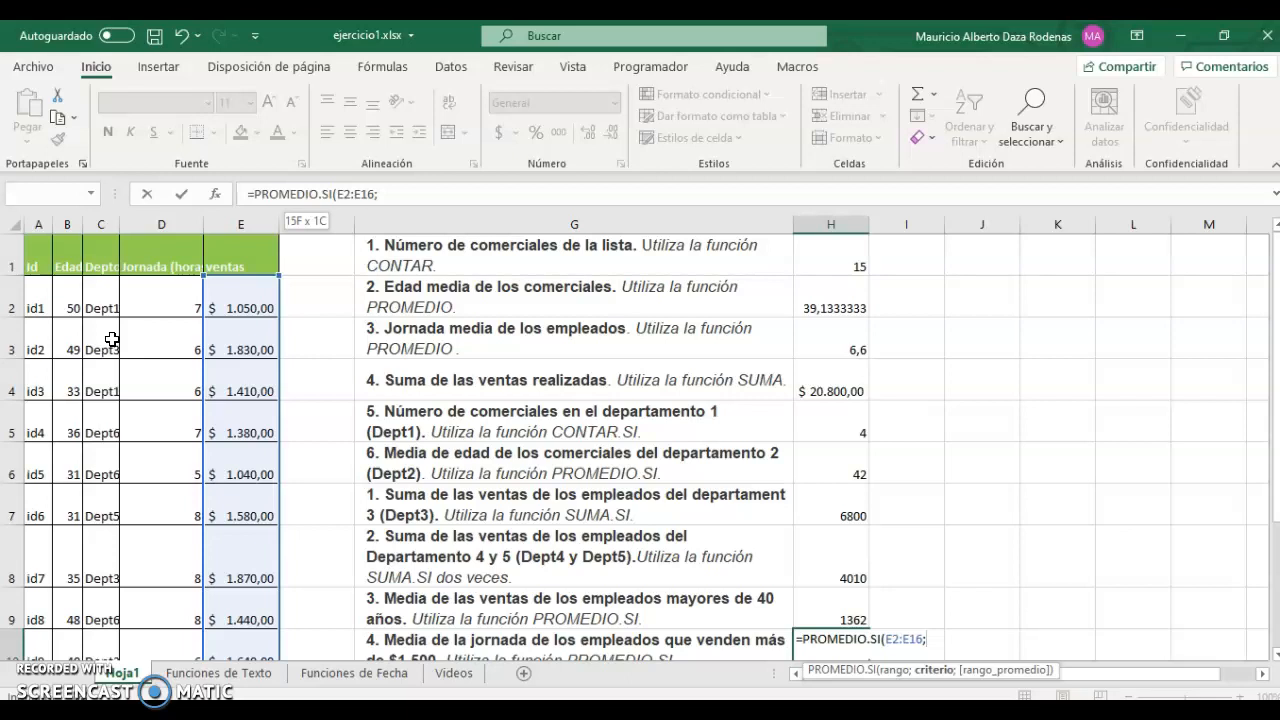
{"action": "type", "text": "\">1500\";"}
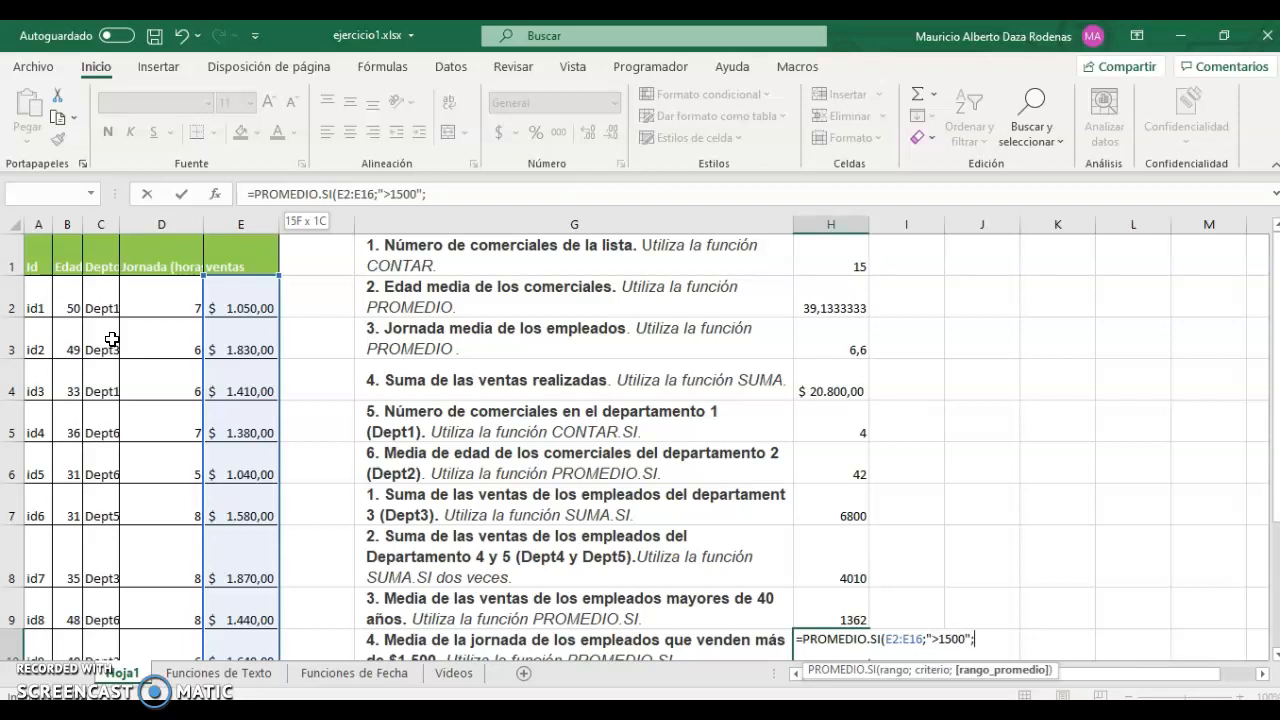
Average the working hours D2:D16 to finish the formula, giving 7.
{"action": "key", "text": "Left"}
{"action": "key", "text": "Left"}
{"action": "key", "text": "Left"}
{"action": "key", "text": "Left"}
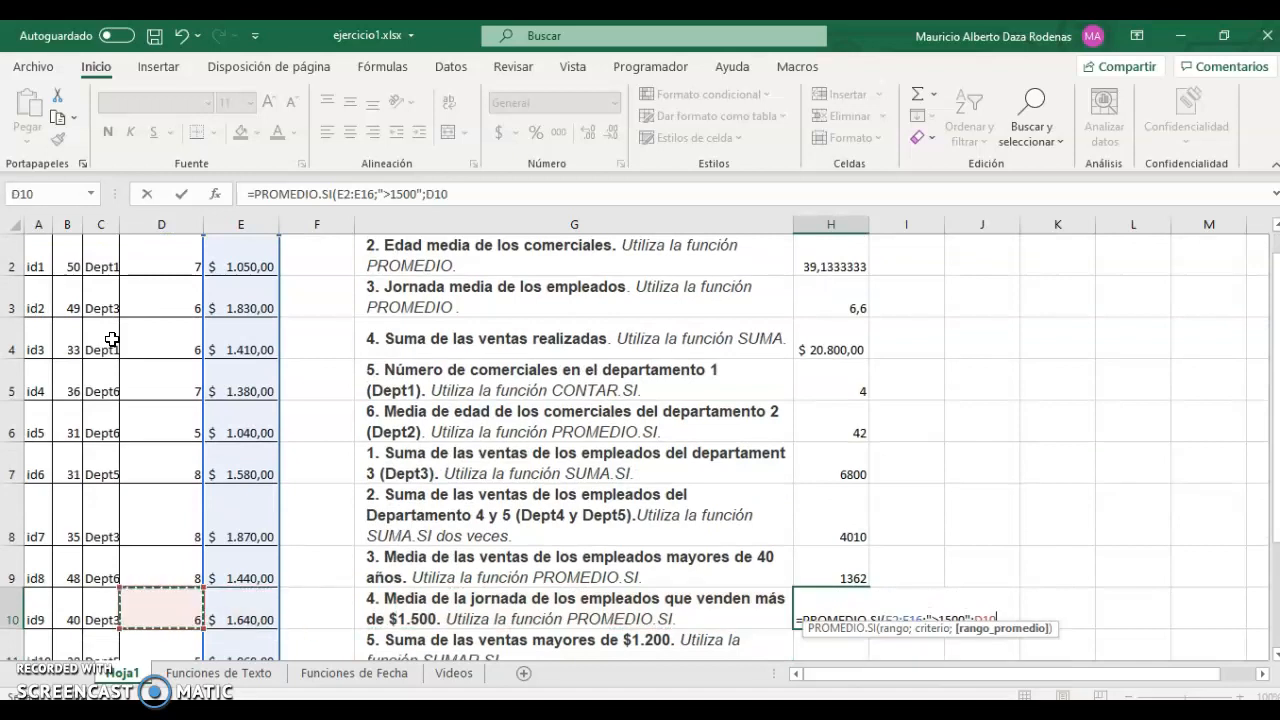
{"action": "key", "text": "ctrl+Down"}
{"action": "key", "text": "ctrl+shift+Up"}
{"action": "key", "text": "shift+Down"}
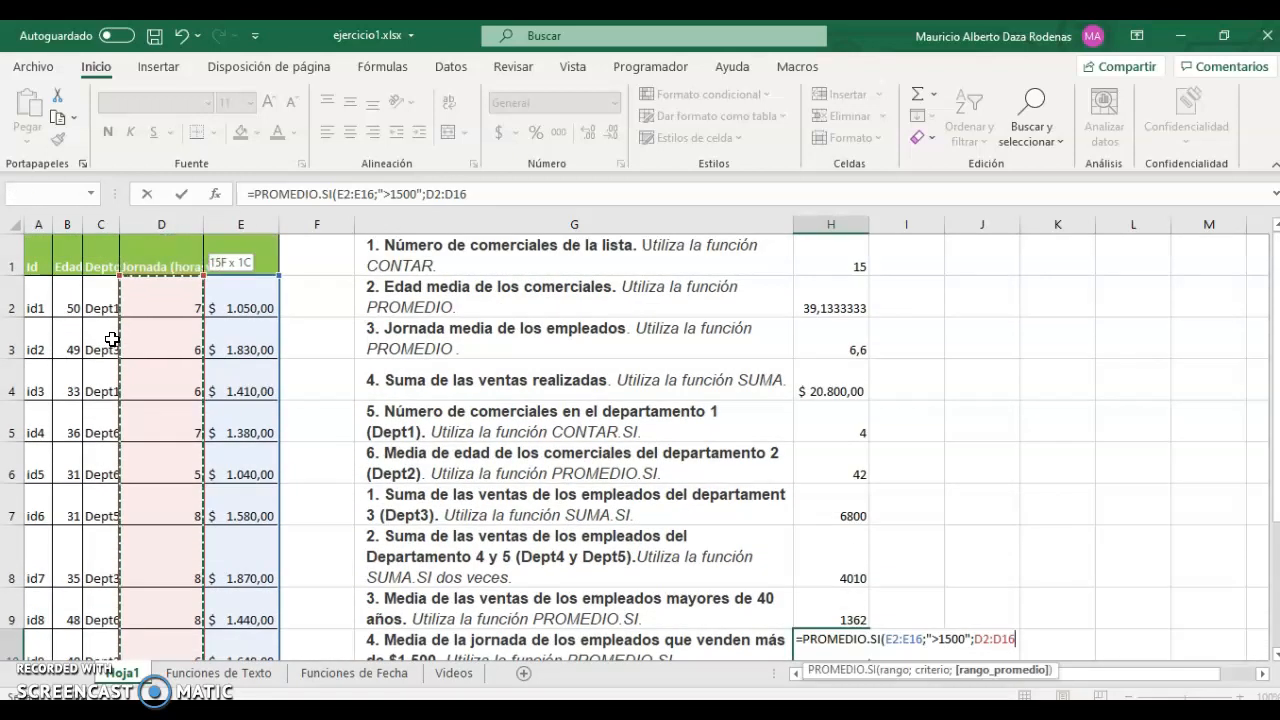
{"action": "type", "text": ")"}
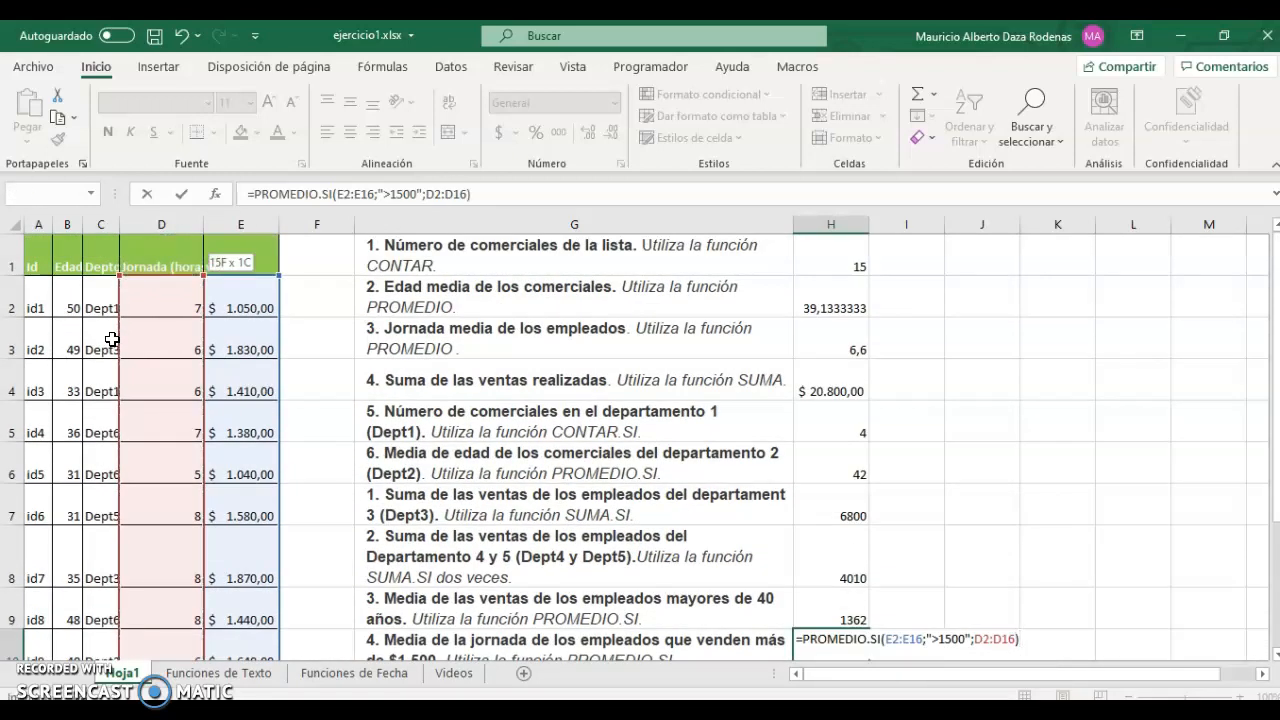
{"action": "key", "text": "Return"}
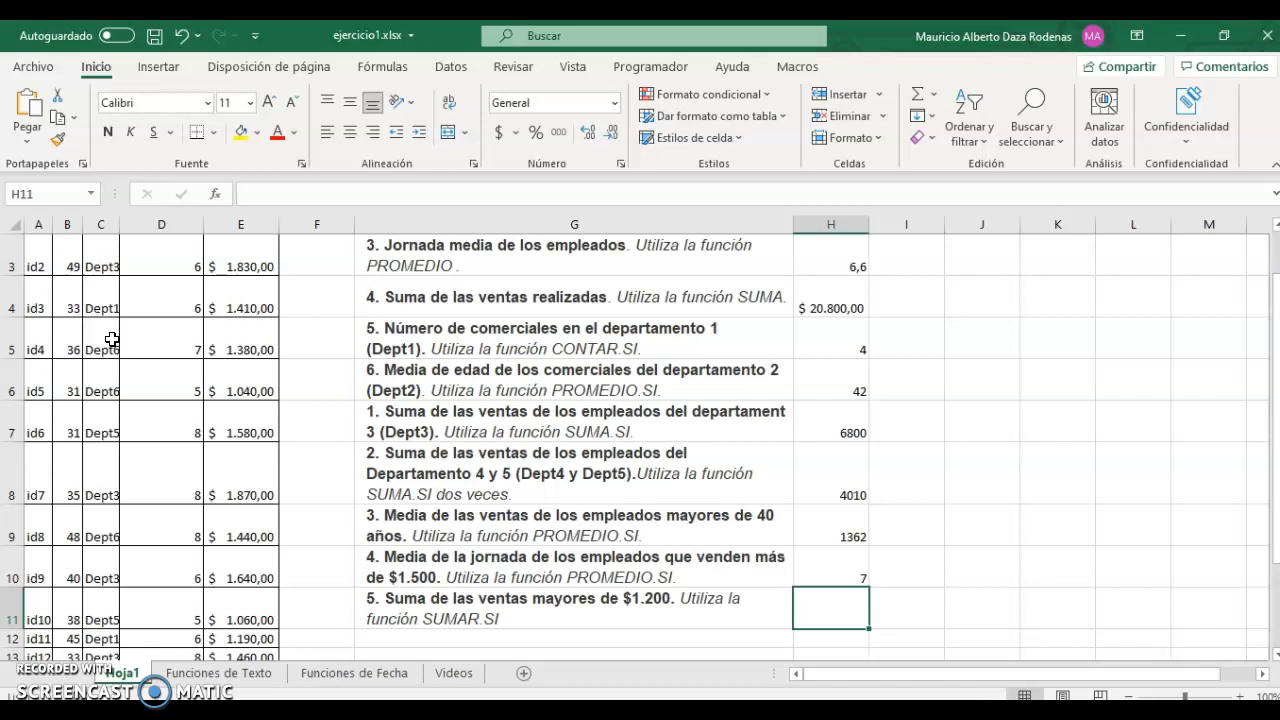
Write =SUMAR.SI(E2:E16;">1200";E2:E16) in H11 to total sales above 1200.
{"action": "type", "text": "="}
{"action": "type", "text": "sumar"}
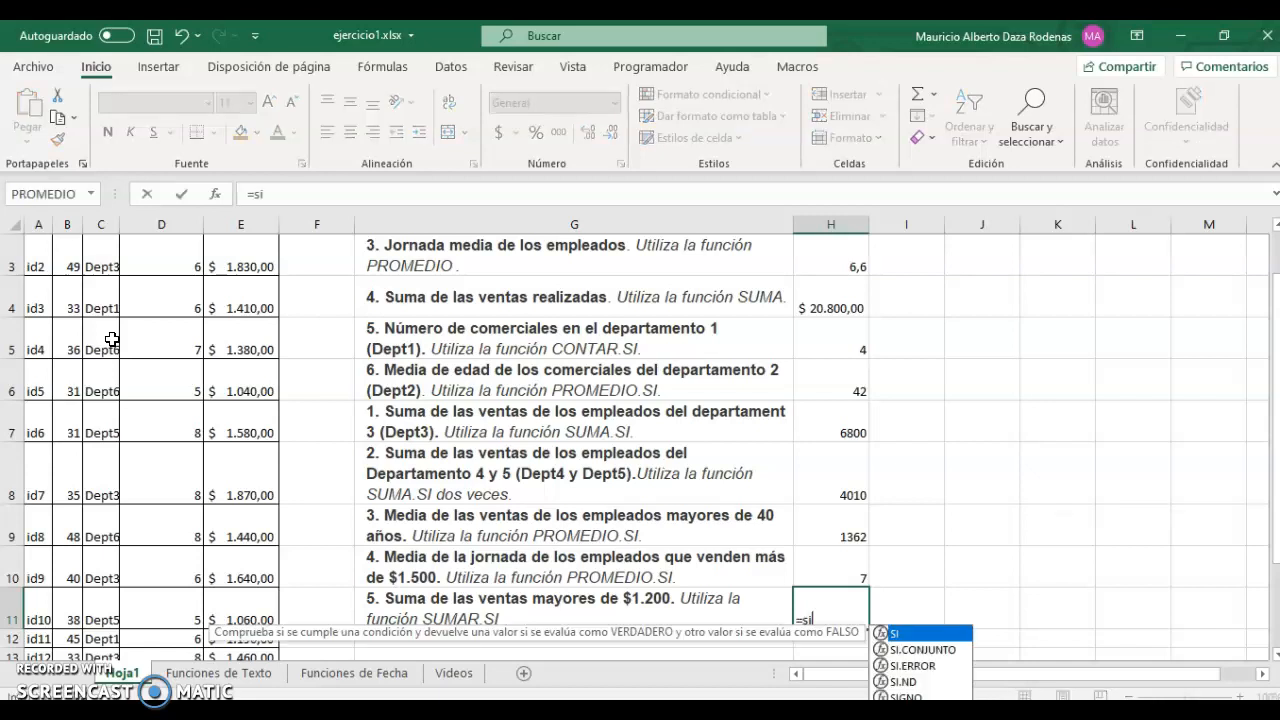
{"action": "key", "text": "Down"}
{"action": "key", "text": "Up"}
{"action": "key", "text": "Tab"}
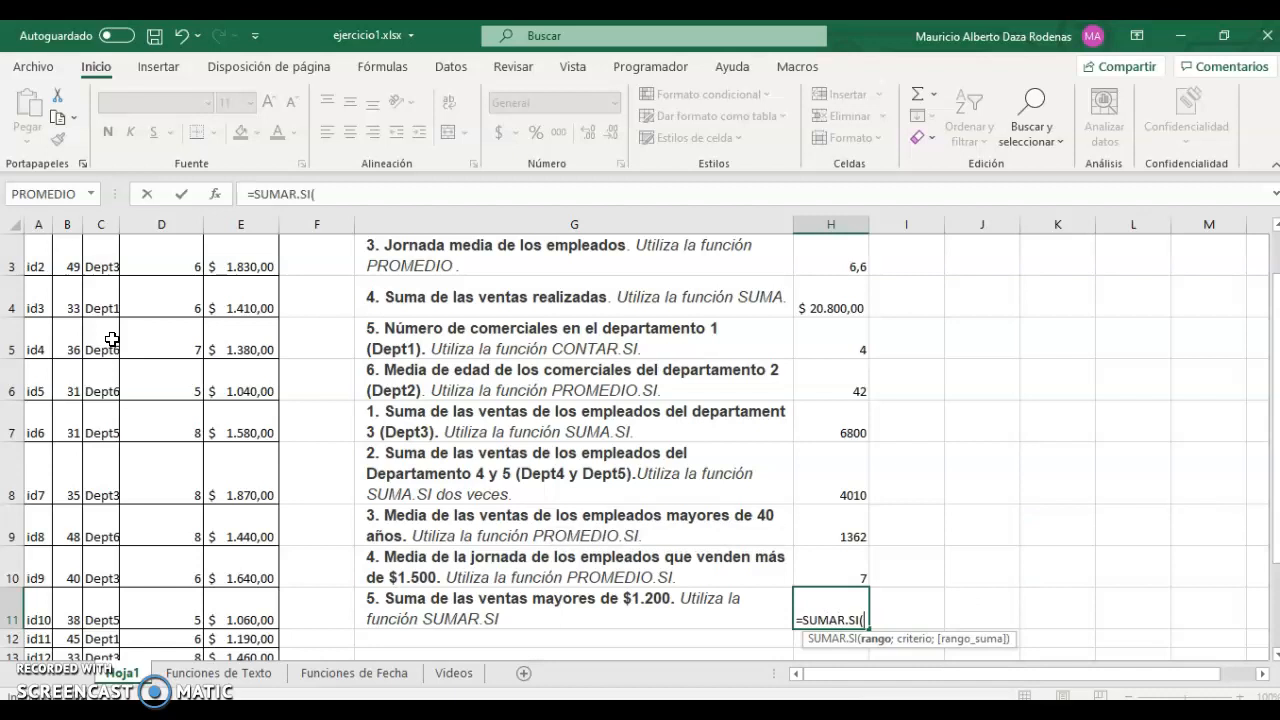
{"action": "key", "text": "Left"}
{"action": "key", "text": "Left"}
{"action": "key", "text": "Left"}
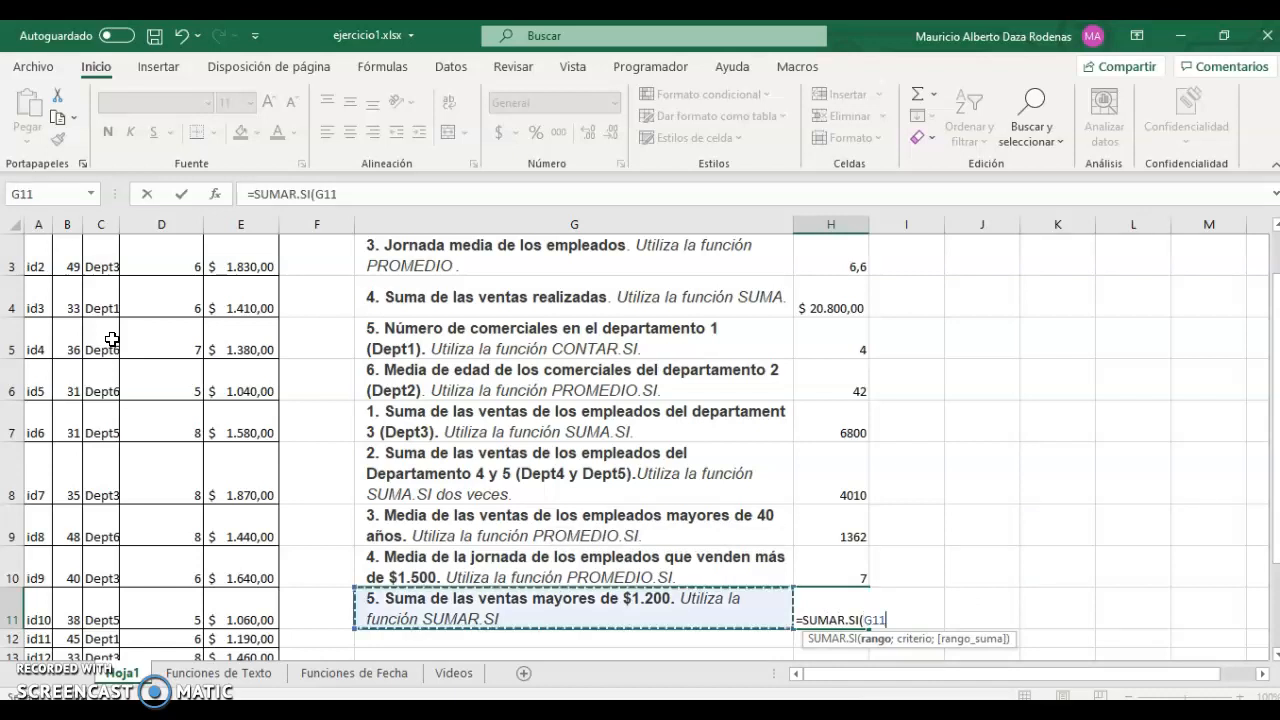
{"action": "key", "text": "Down"}
{"action": "key", "text": "Down"}
{"action": "key", "text": "Down"}
{"action": "key", "text": "Down"}
{"action": "key", "text": "Down"}
{"action": "key", "text": "shift+Up"}
{"action": "key", "text": "shift+Up"}
{"action": "key", "text": "shift+Up"}
{"action": "key", "text": "shift+Up"}
{"action": "key", "text": "shift+Up"}
{"action": "key", "text": "shift+Up"}
{"action": "key", "text": "shift+Up"}
{"action": "key", "text": "shift+Up"}
{"action": "key", "text": "shift+Up"}
{"action": "key", "text": "shift+Up"}
{"action": "key", "text": "shift+Up"}
{"action": "key", "text": "shift+Up"}
{"action": "key", "text": "shift+Up"}
{"action": "key", "text": "shift+Up"}
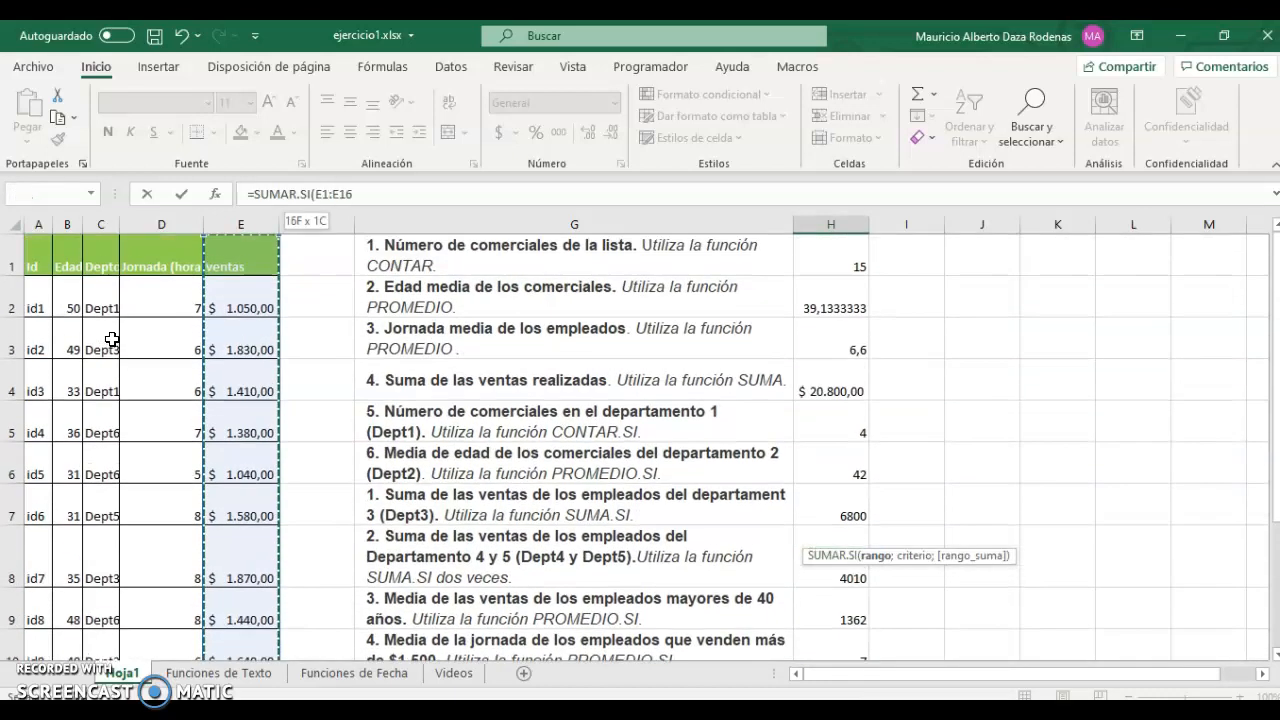
{"action": "type", "text": ";"}
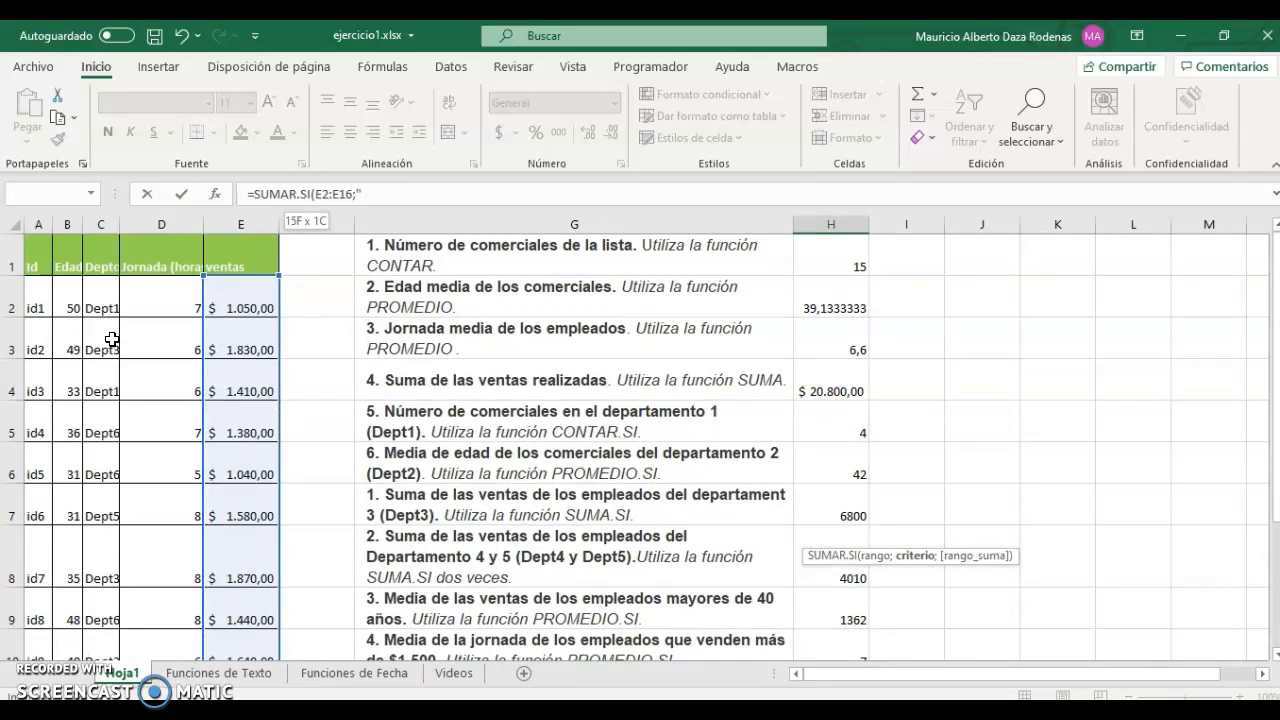
{"action": "type", "text": "\">1200\";"}
{"action": "key", "text": "Down"}
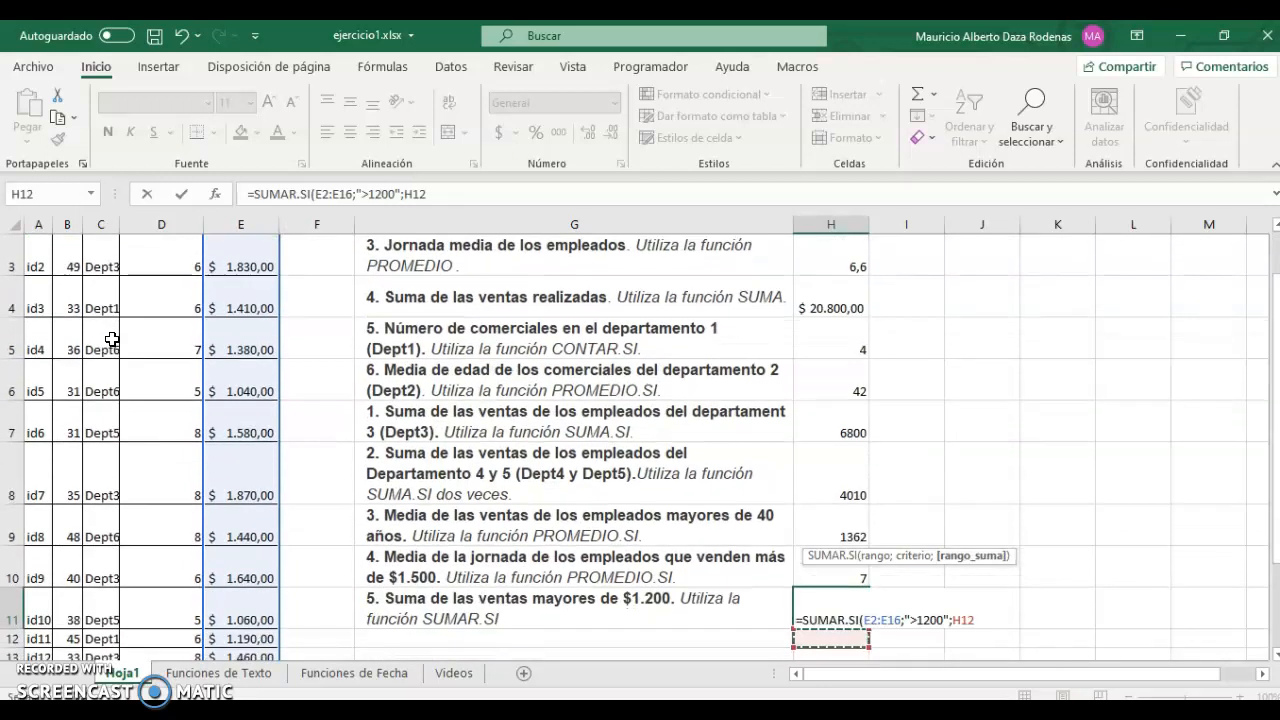
{"action": "key", "text": "Left"}
{"action": "key", "text": "Left"}
{"action": "key", "text": "Left"}
{"action": "key", "text": "Down"}
{"action": "key", "text": "Down"}
{"action": "key", "text": "Down"}
{"action": "key", "text": "Down"}
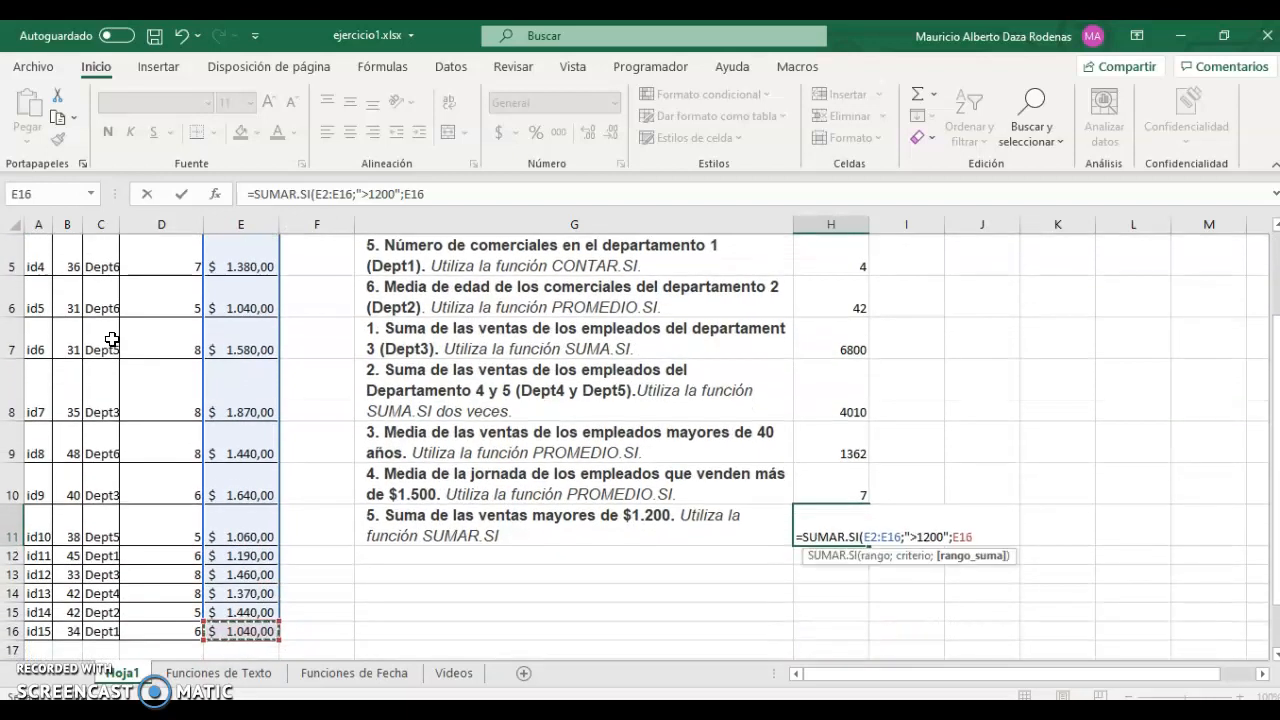
{"action": "key", "text": "ctrl+shift+Up"}
{"action": "key", "text": "shift+Down"}
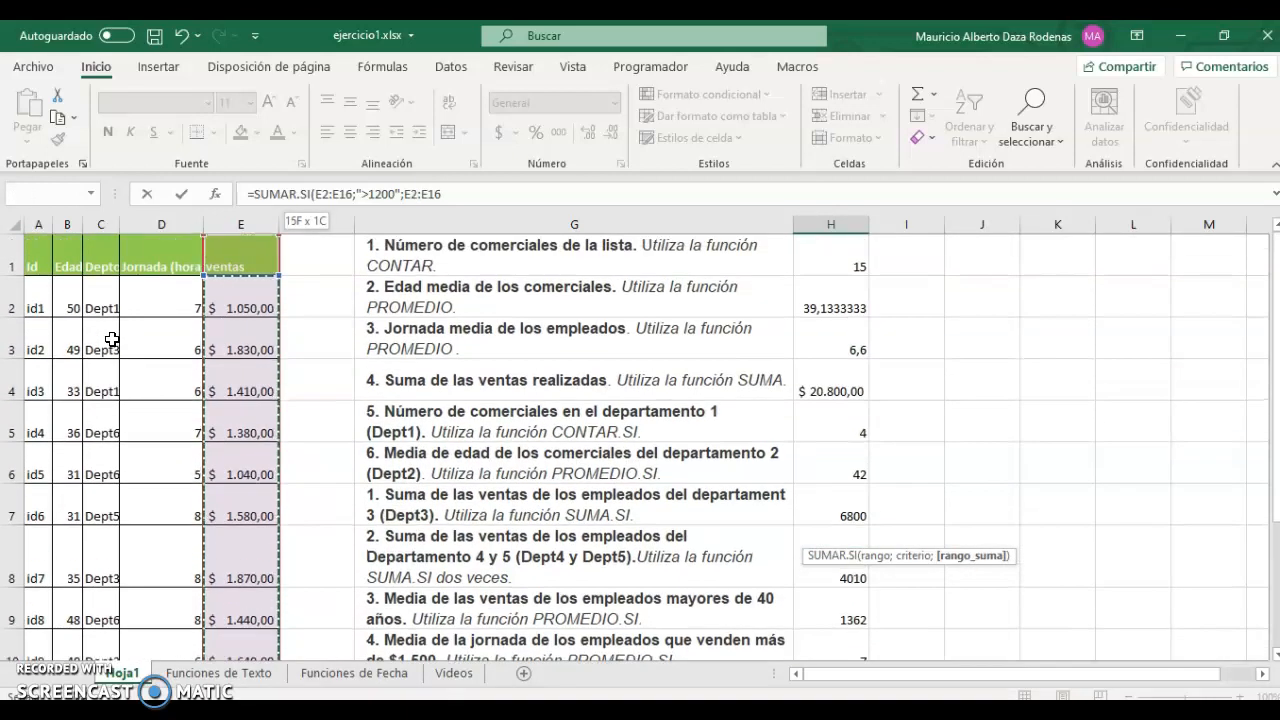
{"action": "type", "text": ")"}
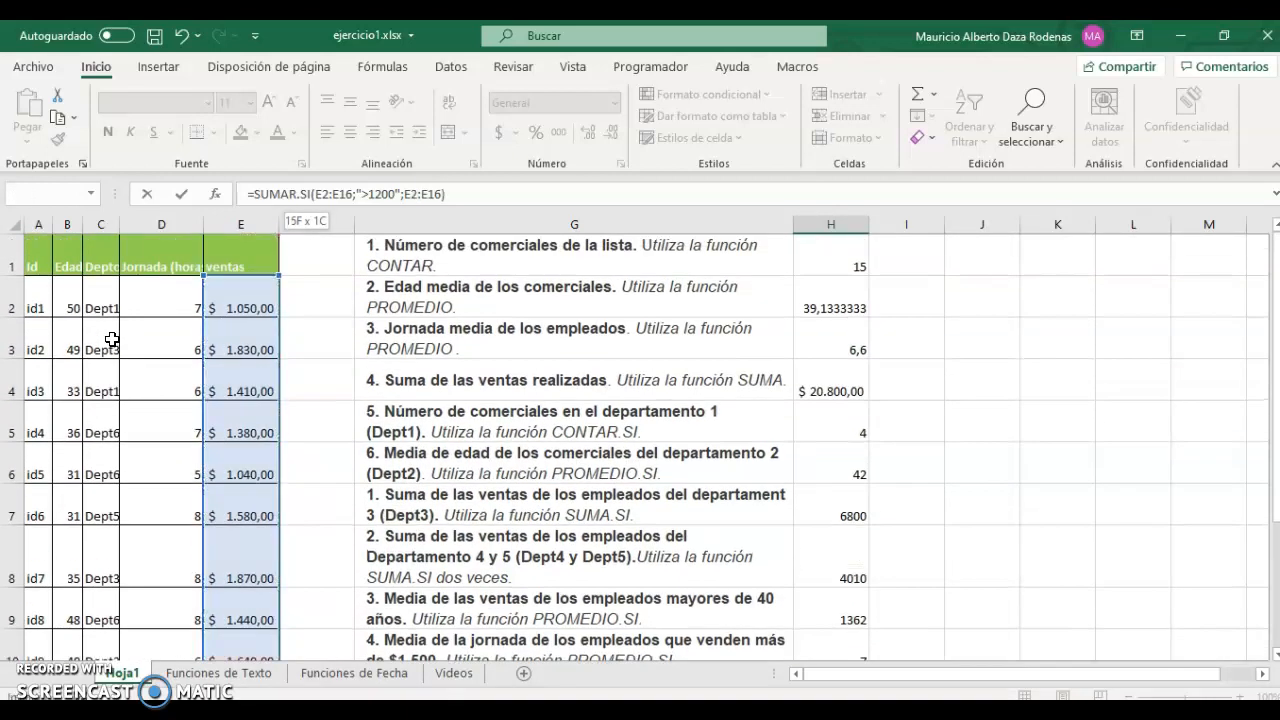
Commit the formula, discard a stray entry, and confirm H11 shows 15420.
{"action": "key", "text": "Return"}
{"action": "key", "text": "Up"}
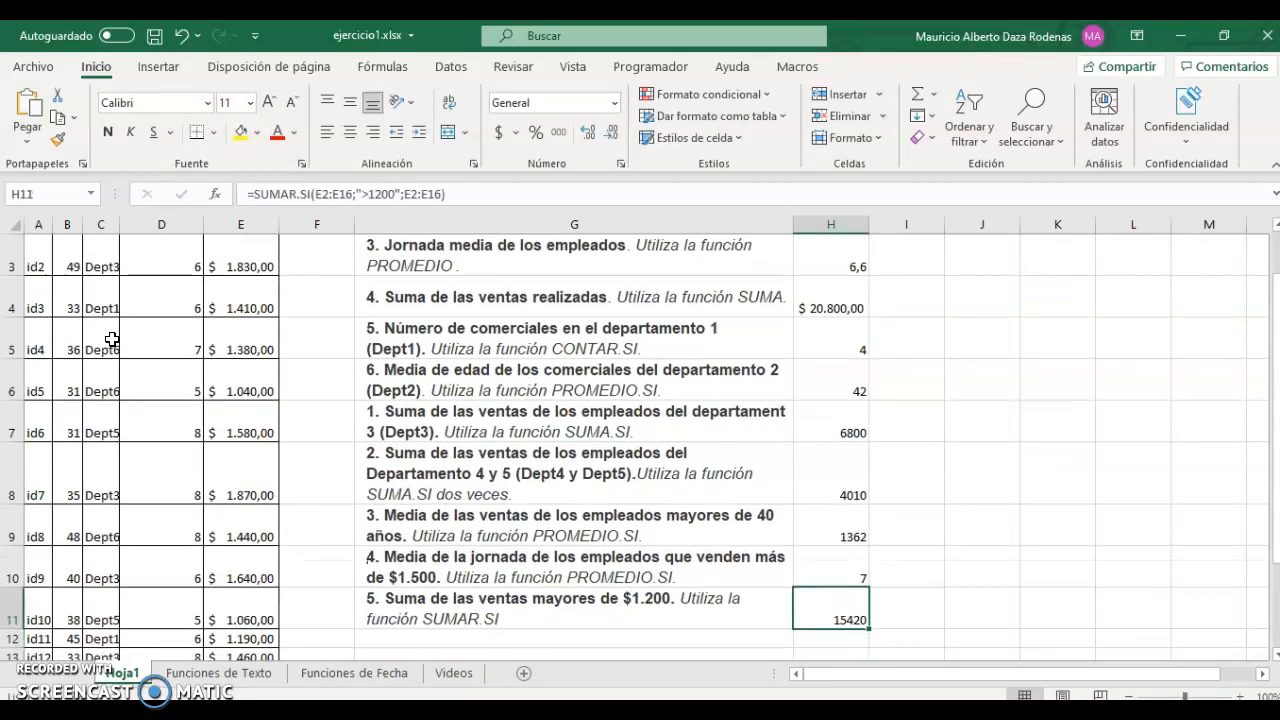
{"action": "type", "text": "2"}
{"action": "key", "text": "Escape"}
{"action": "key", "text": "F2"}
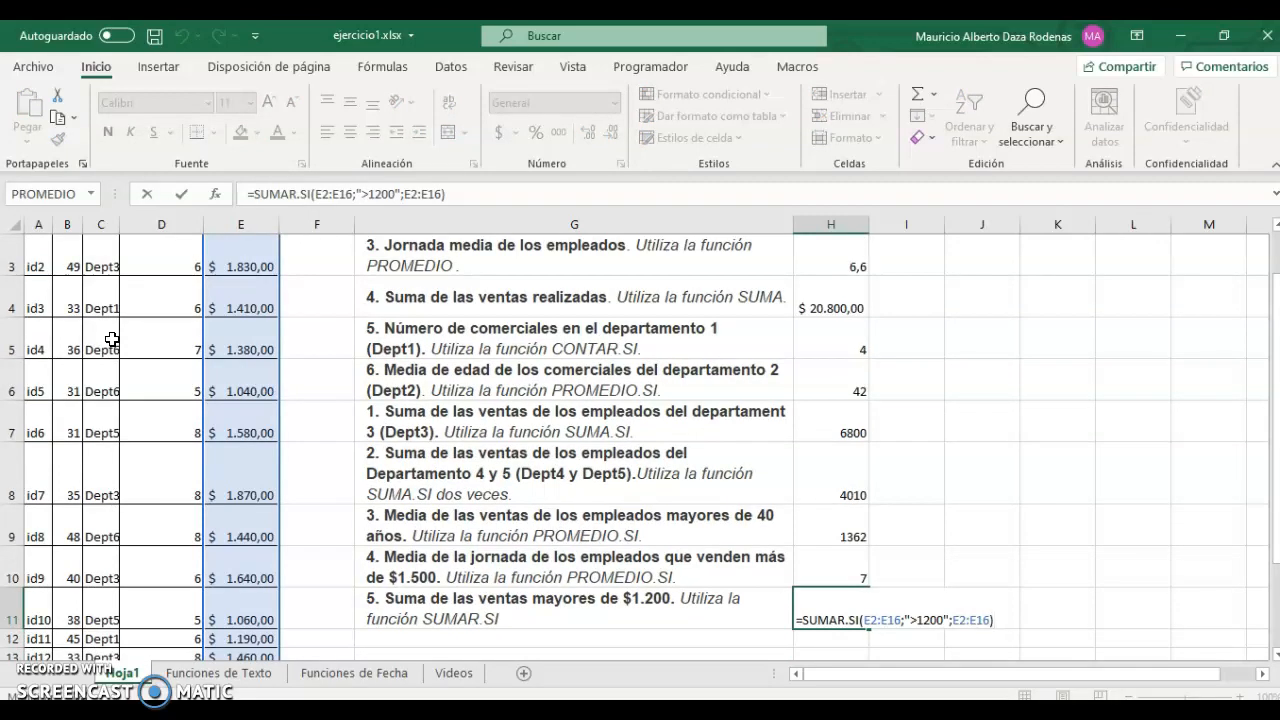
{"action": "key", "text": "Return"}
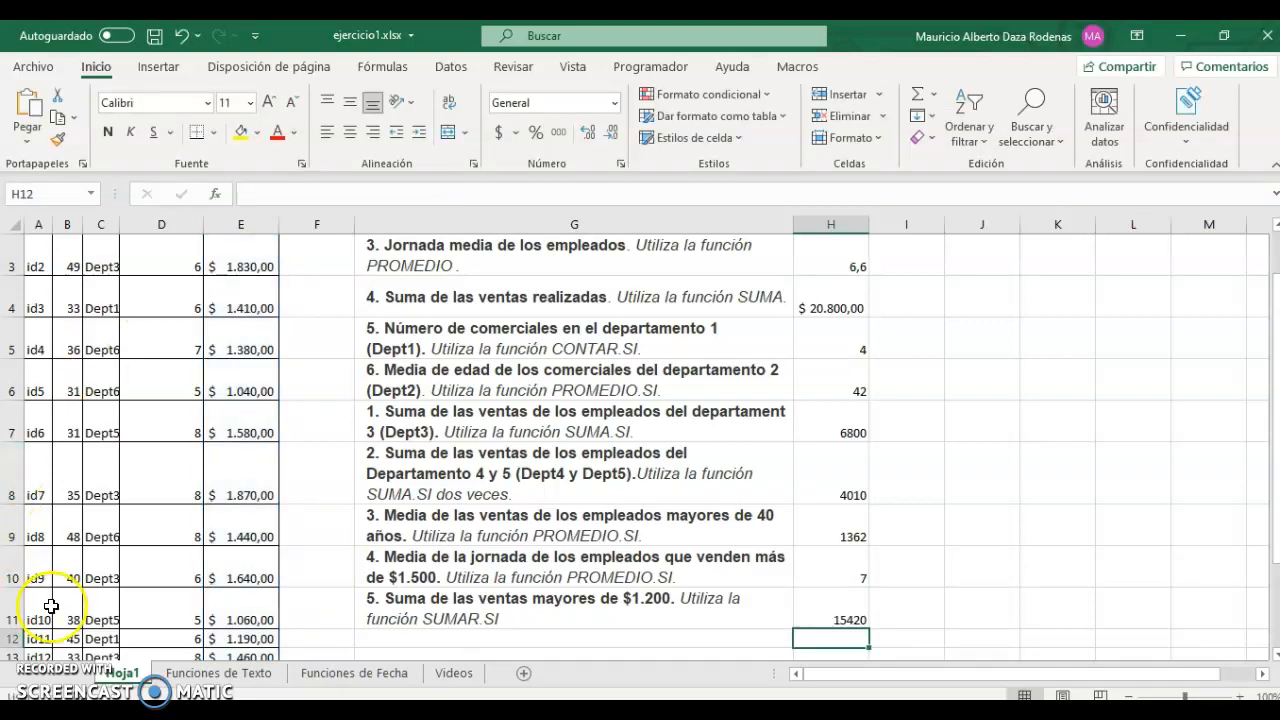
On the Funciones de Texto sheet, select the four full names in B6:B9.
{"action": "left_click", "coordinate": [199, 676]}
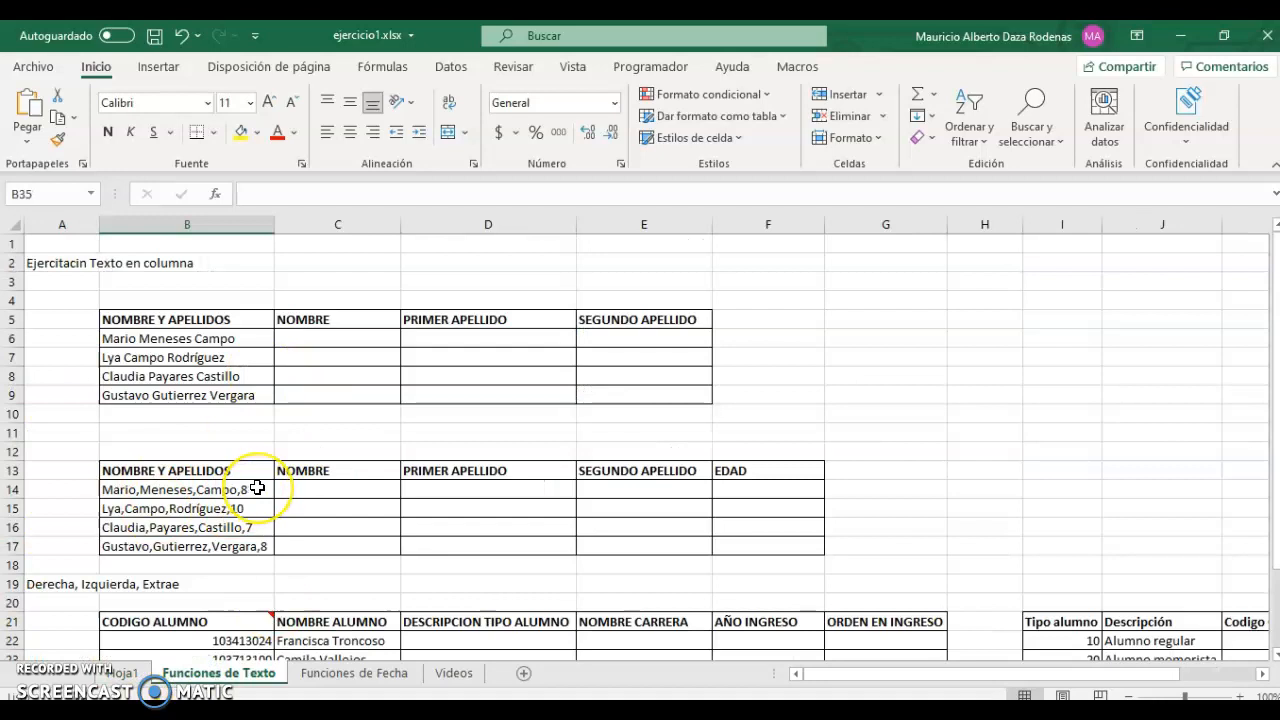
{"action": "scroll", "coordinate": [255, 489], "scroll_direction": "down", "scroll_amount": 2}
{"action": "scroll", "coordinate": [244, 491], "scroll_direction": "up", "scroll_amount": 1}
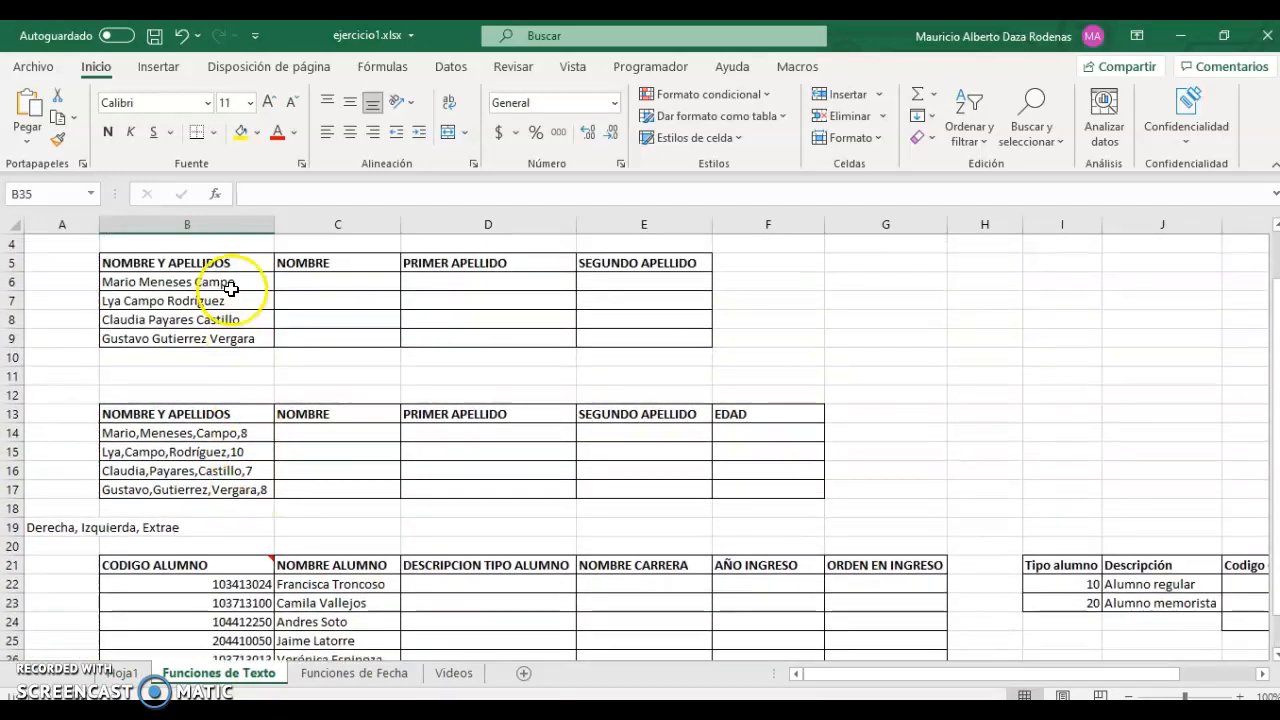
{"action": "scroll", "coordinate": [230, 280], "scroll_direction": "up", "scroll_amount": 1}
{"action": "left_click_drag", "start_coordinate": [177, 338], "coordinate": [183, 392]}
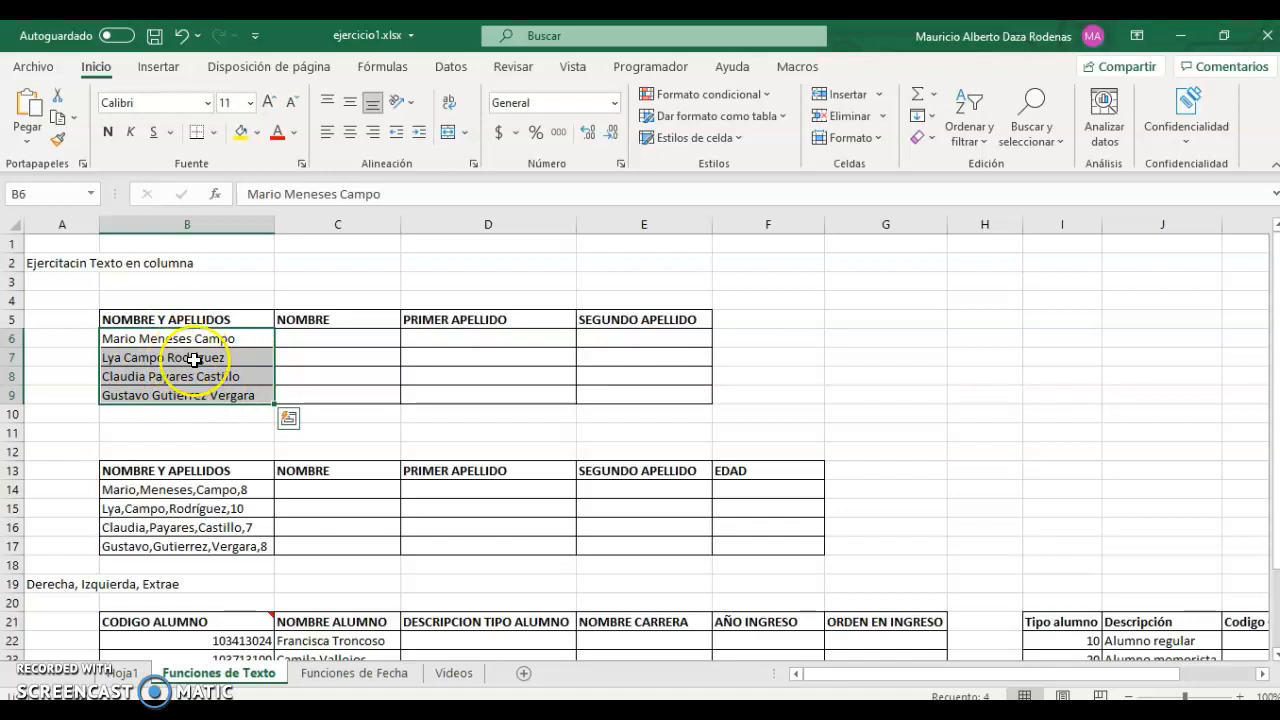
Split the names at spaces with Texto en columnas into C6, replacing existing cells.
{"action": "left_click", "coordinate": [462, 70]}
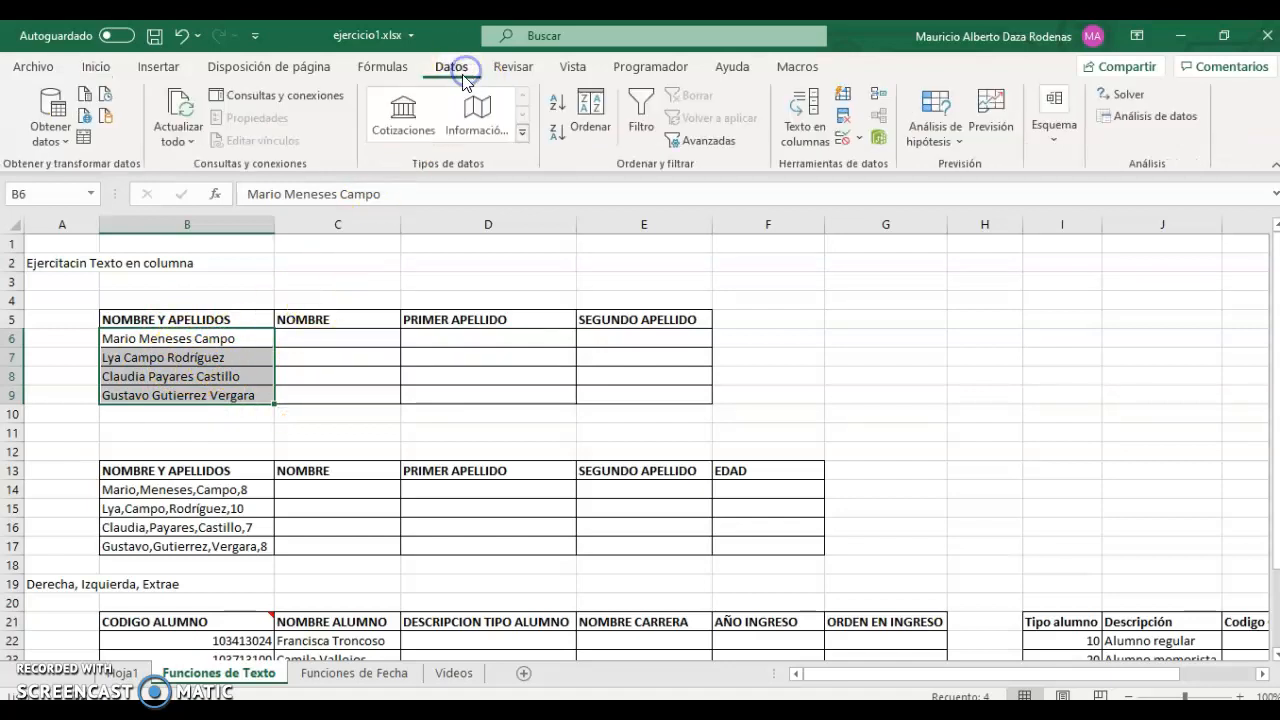
{"action": "left_click", "coordinate": [815, 128]}
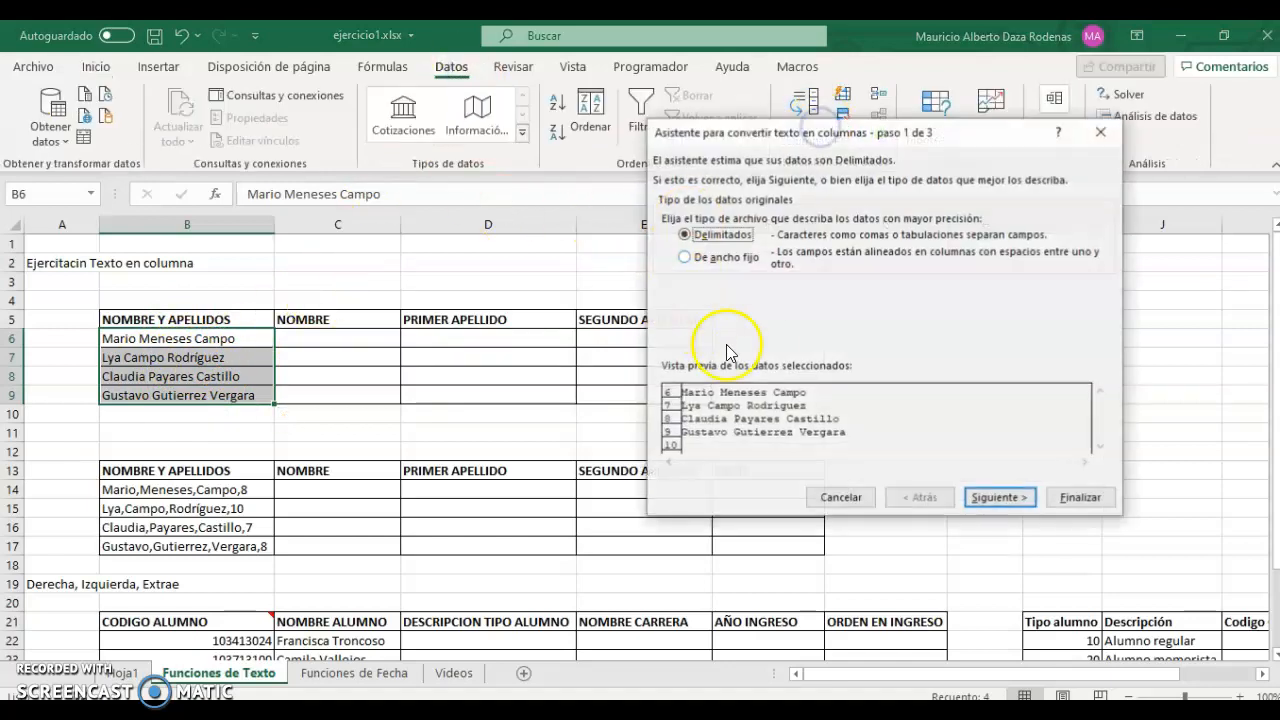
{"action": "left_click", "coordinate": [999, 497]}
{"action": "left_click", "coordinate": [697, 268]}
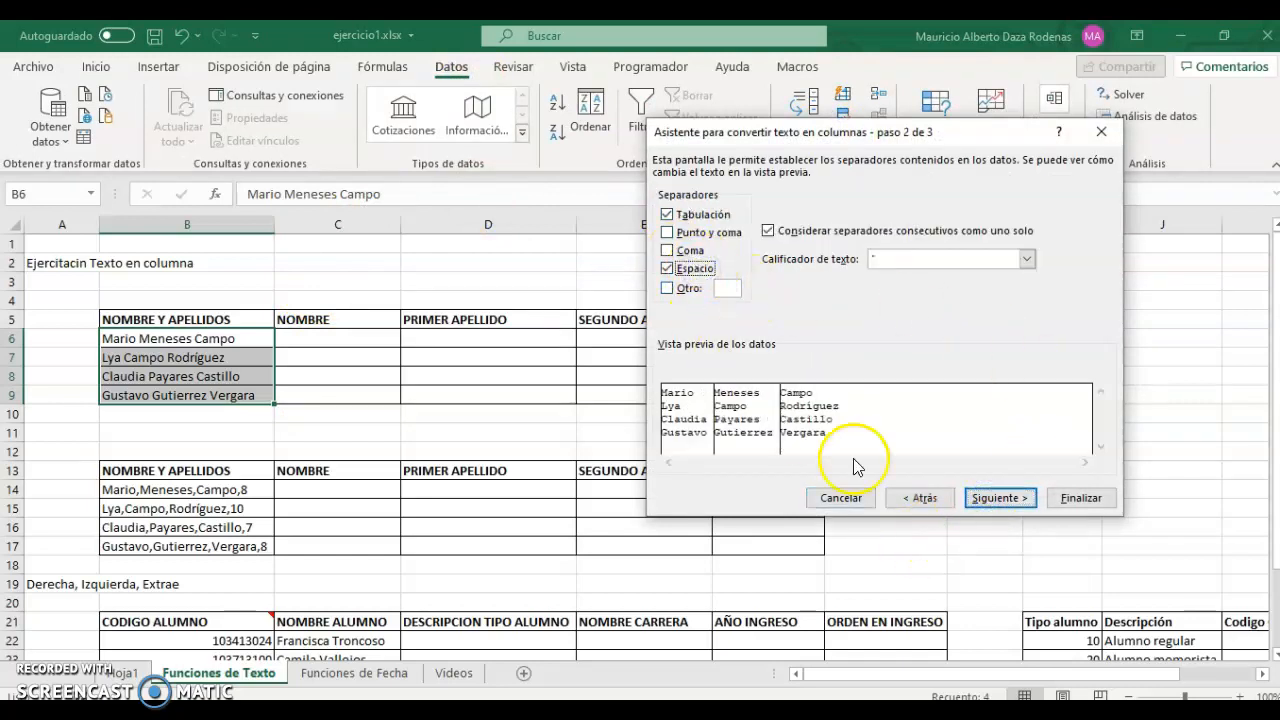
{"action": "left_click", "coordinate": [999, 497]}
{"action": "left_click", "coordinate": [730, 290]}
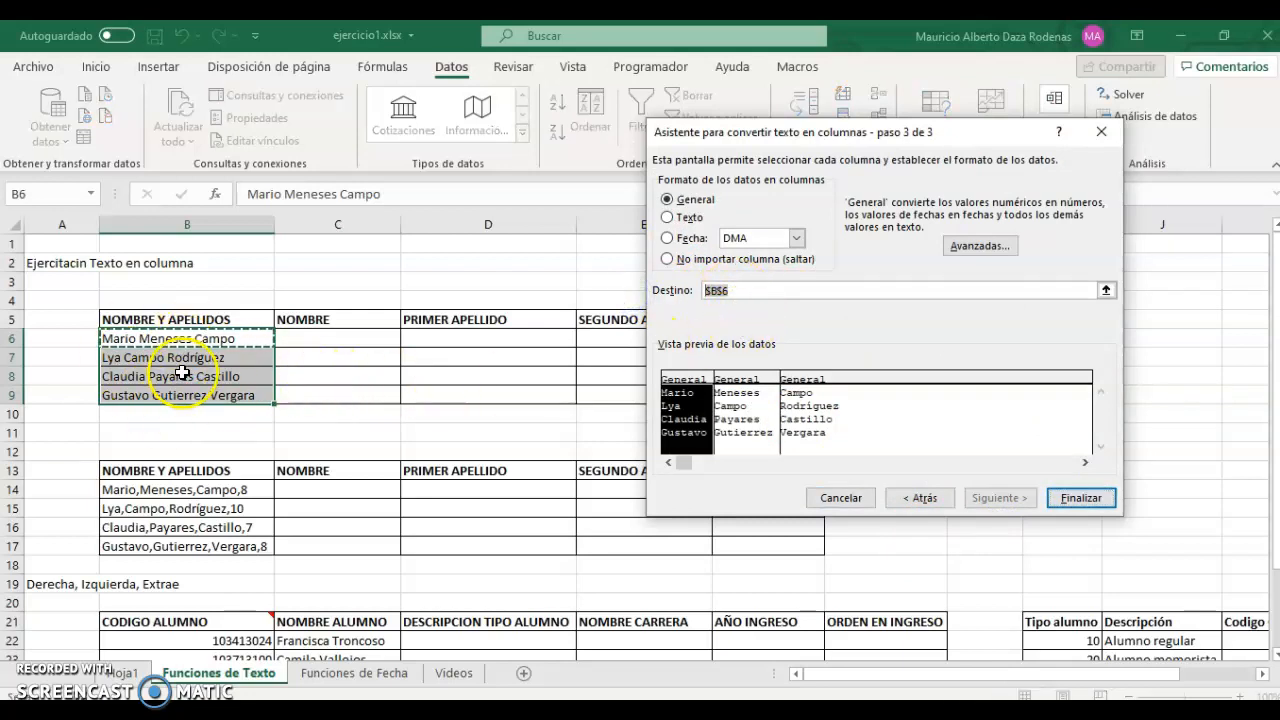
{"action": "key", "text": "BackSpace"}
{"action": "left_click", "coordinate": [373, 341]}
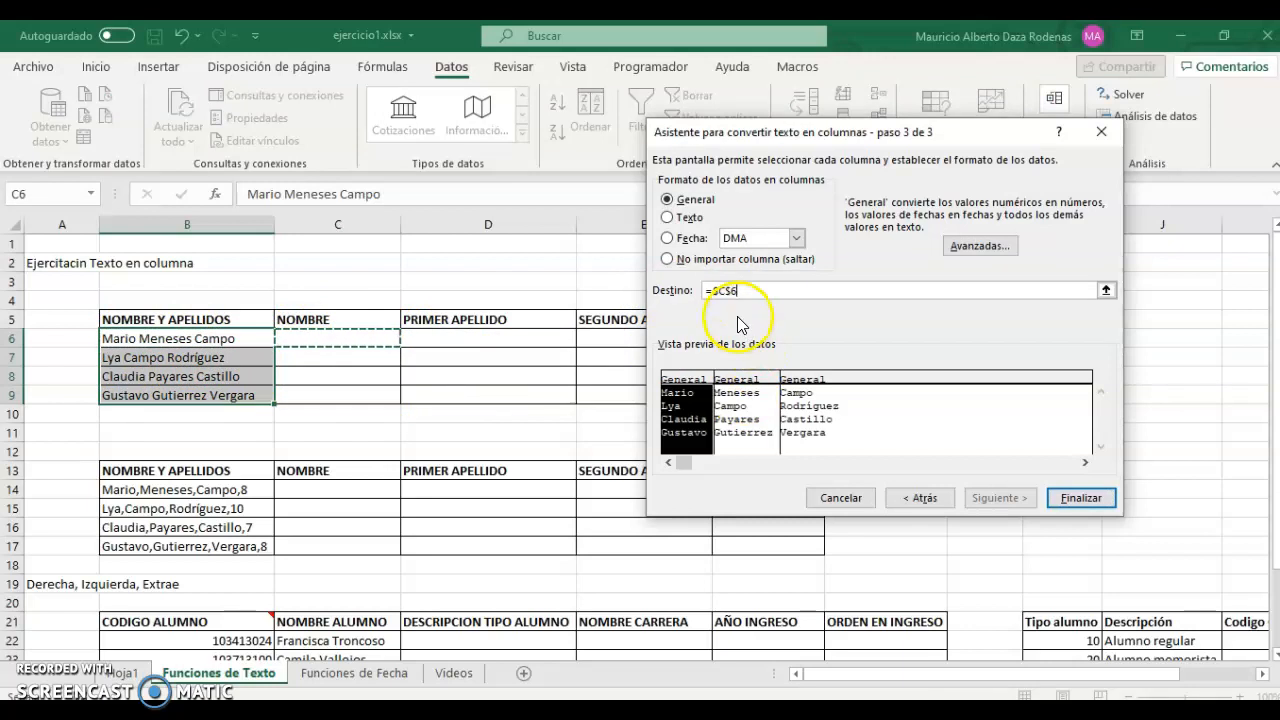
{"action": "left_click", "coordinate": [1081, 499]}
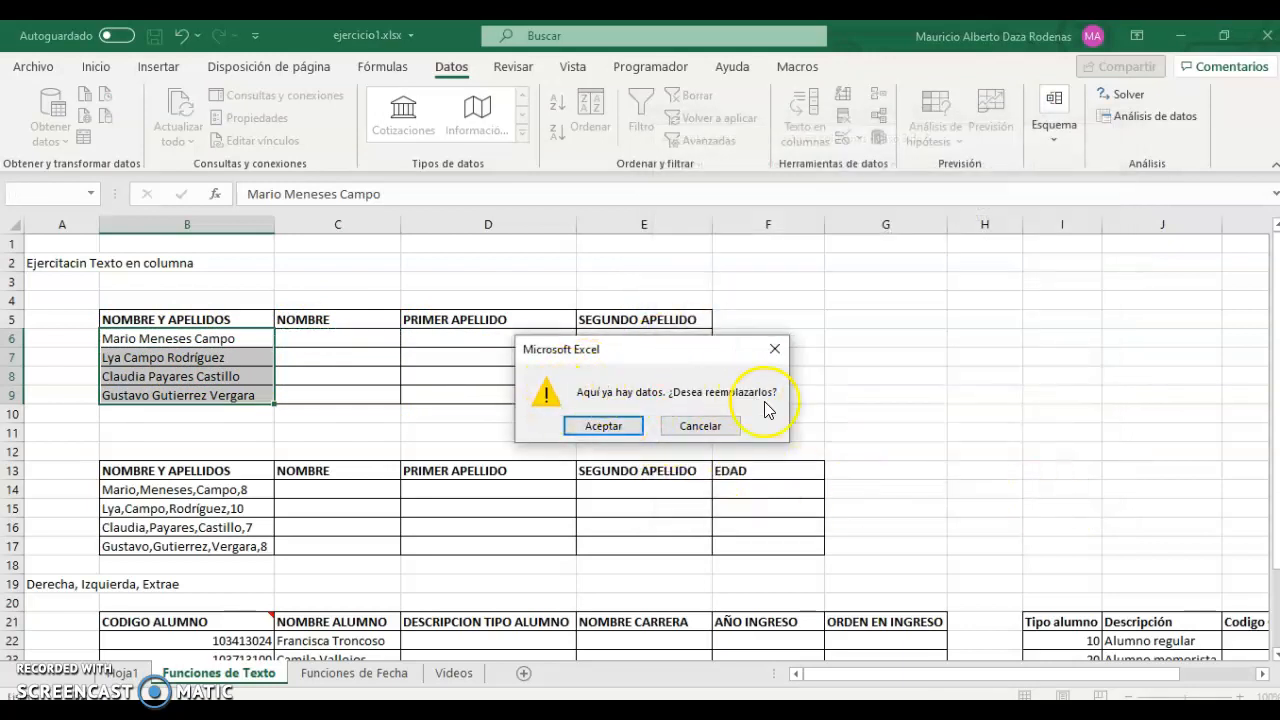
{"action": "left_click", "coordinate": [628, 420]}
Split B14:B17 at commas into C14:F17 as name, two surnames and age.
{"action": "left_click", "coordinate": [341, 355]}
{"action": "left_click_drag", "start_coordinate": [342, 338], "coordinate": [586, 397]}
{"action": "left_click_drag", "start_coordinate": [206, 491], "coordinate": [255, 546]}
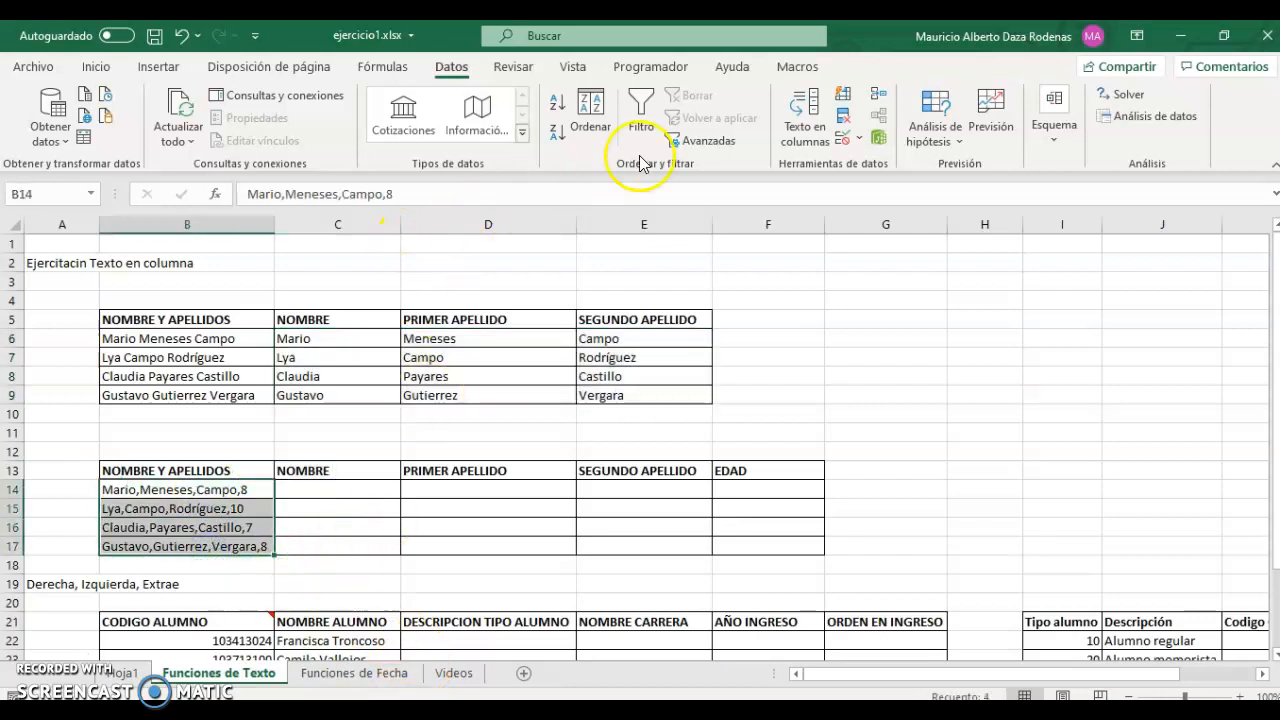
{"action": "left_click", "coordinate": [803, 118]}
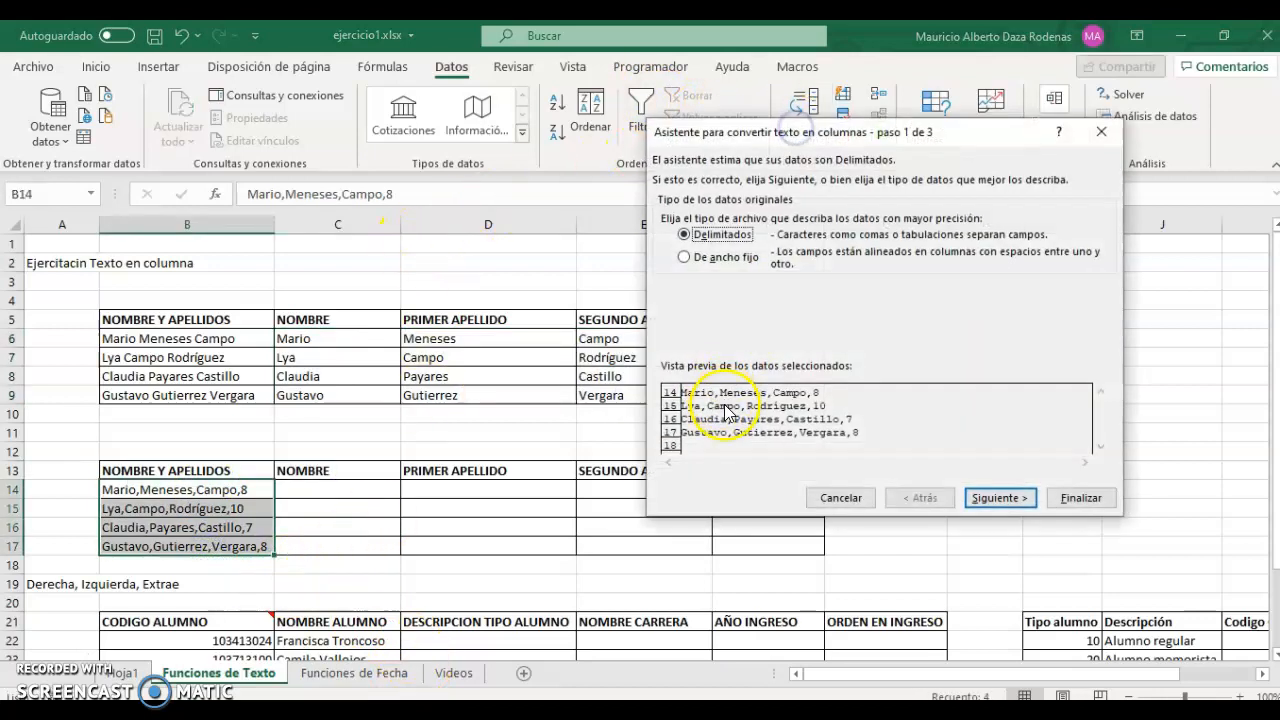
{"action": "left_click", "coordinate": [1000, 497]}
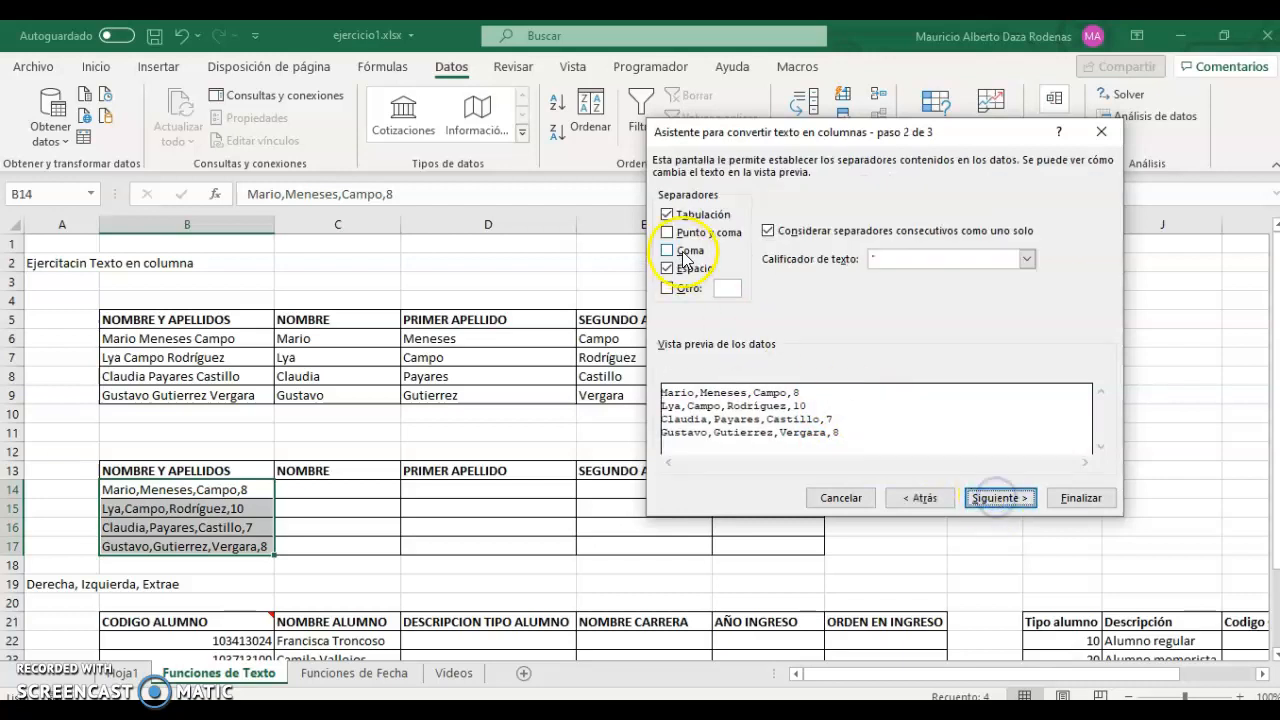
{"action": "left_click", "coordinate": [686, 256]}
{"action": "left_click", "coordinate": [998, 497]}
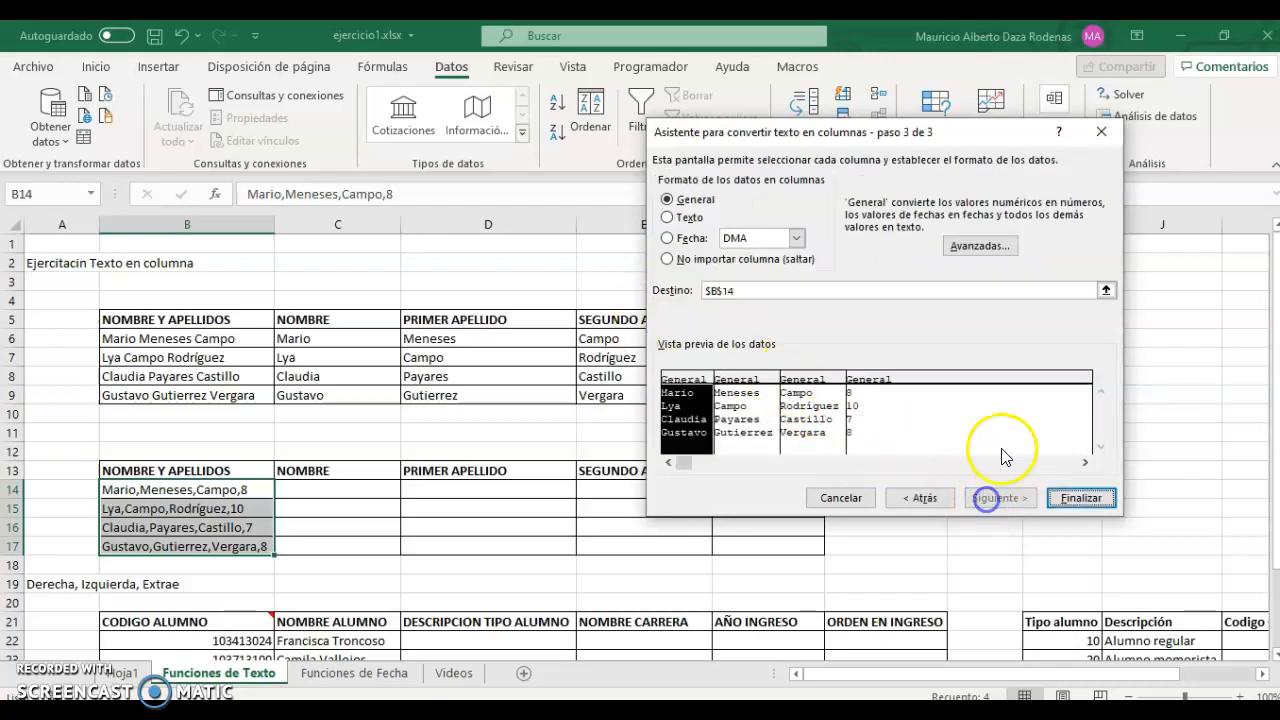
{"action": "left_click_drag", "start_coordinate": [745, 290], "coordinate": [640, 289]}
{"action": "key", "text": "Delete"}
{"action": "left_click", "coordinate": [391, 492]}
{"action": "left_click", "coordinate": [1080, 497]}
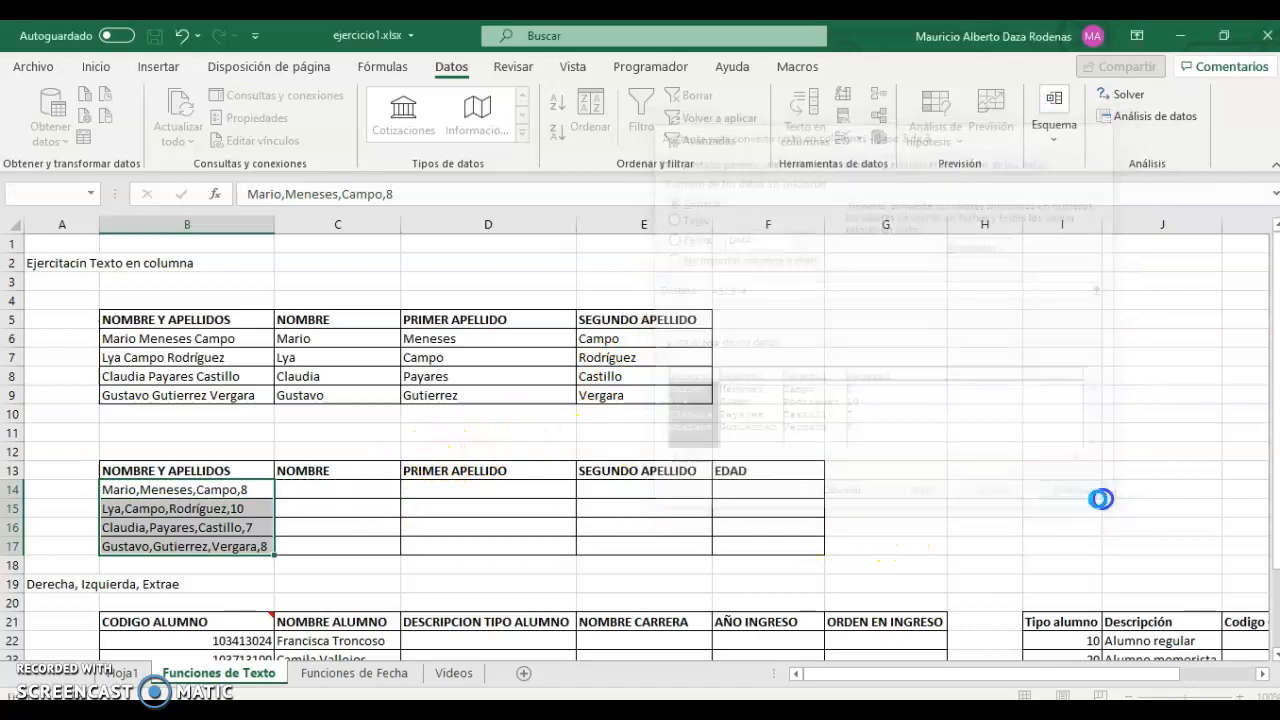
{"action": "left_click", "coordinate": [630, 428]}
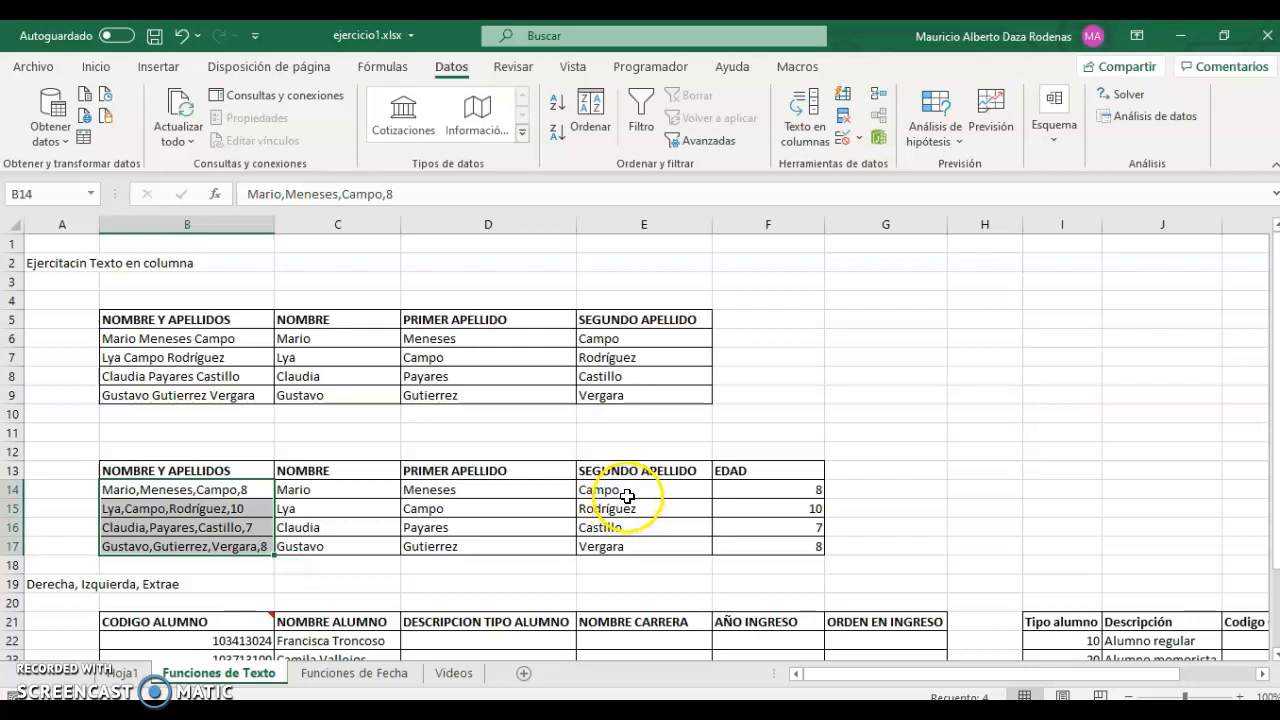
{"action": "scroll", "coordinate": [627, 496], "scroll_direction": "down", "scroll_amount": 3}
{"action": "left_click_drag", "start_coordinate": [330, 471], "coordinate": [337, 560]}
{"action": "left_click_drag", "start_coordinate": [490, 470], "coordinate": [866, 577]}
{"action": "left_click_drag", "start_coordinate": [237, 471], "coordinate": [236, 566]}
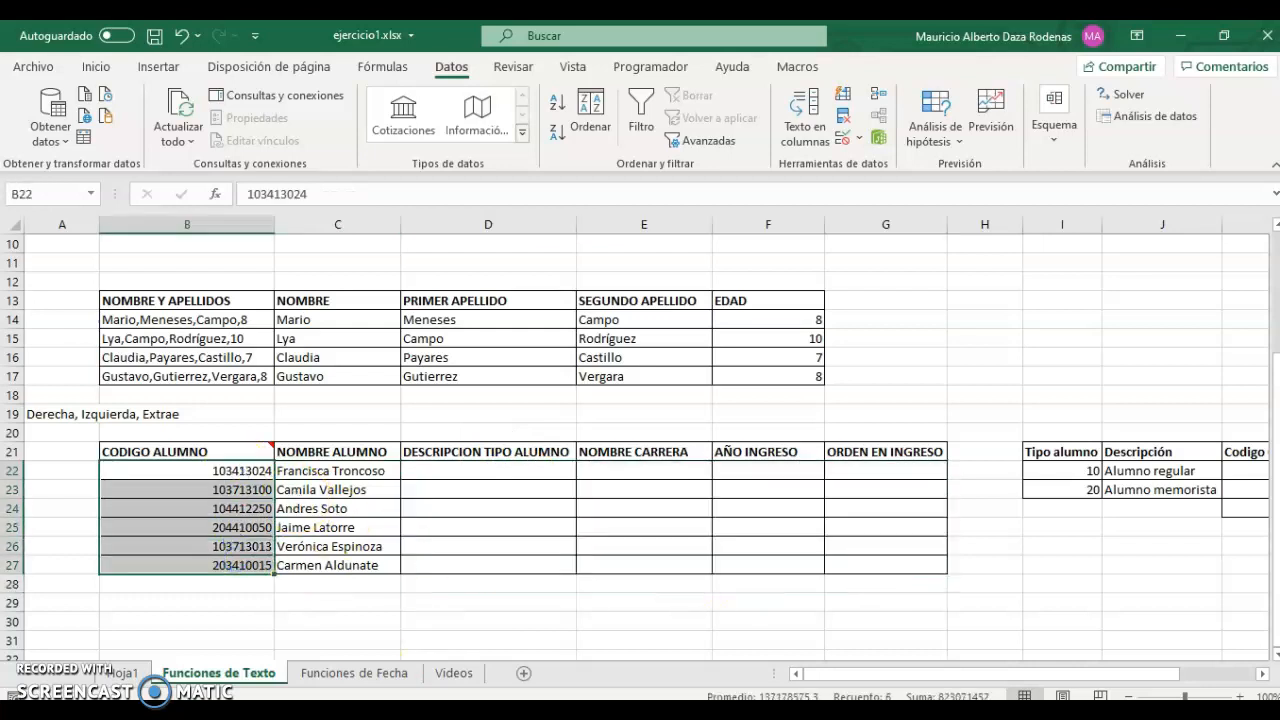
{"action": "left_click_drag", "start_coordinate": [857, 677], "coordinate": [936, 676]}
{"action": "left_click_drag", "start_coordinate": [830, 467], "coordinate": [872, 491]}
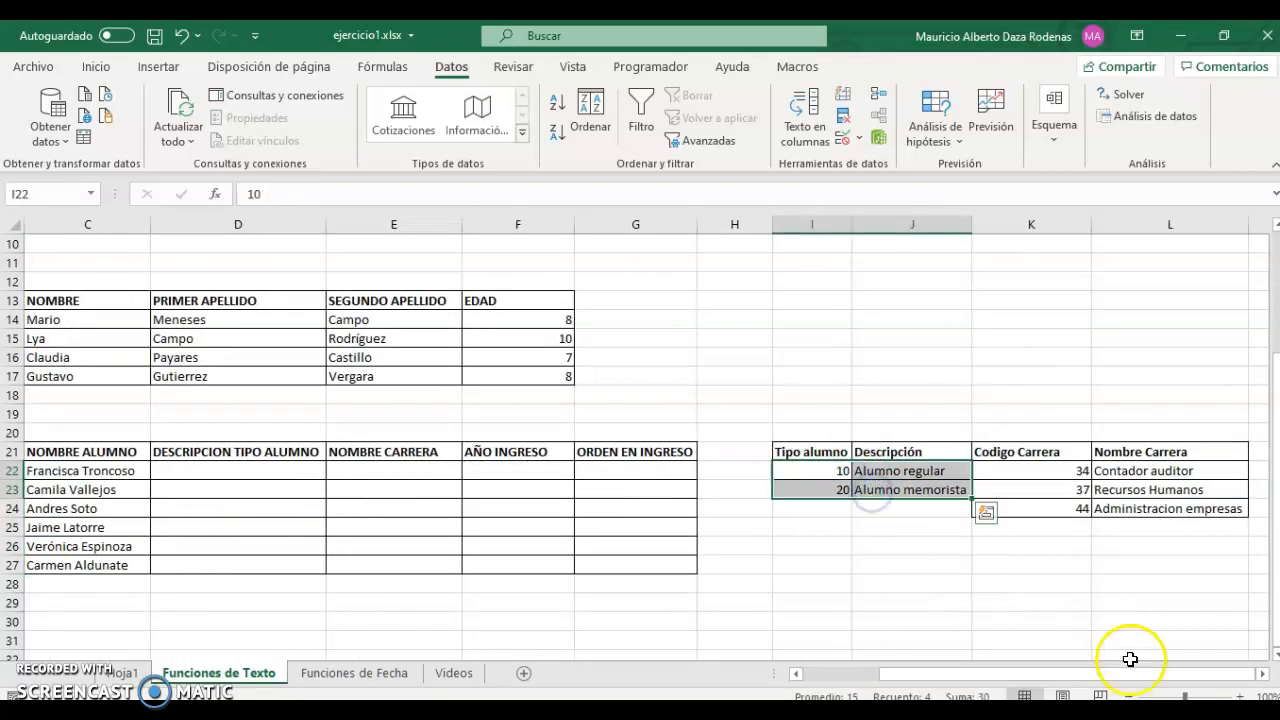
{"action": "left_click_drag", "start_coordinate": [1157, 677], "coordinate": [1157, 677]}
{"action": "left_click_drag", "start_coordinate": [1080, 470], "coordinate": [1134, 509]}
{"action": "left_click_drag", "start_coordinate": [1106, 674], "coordinate": [1045, 688]}
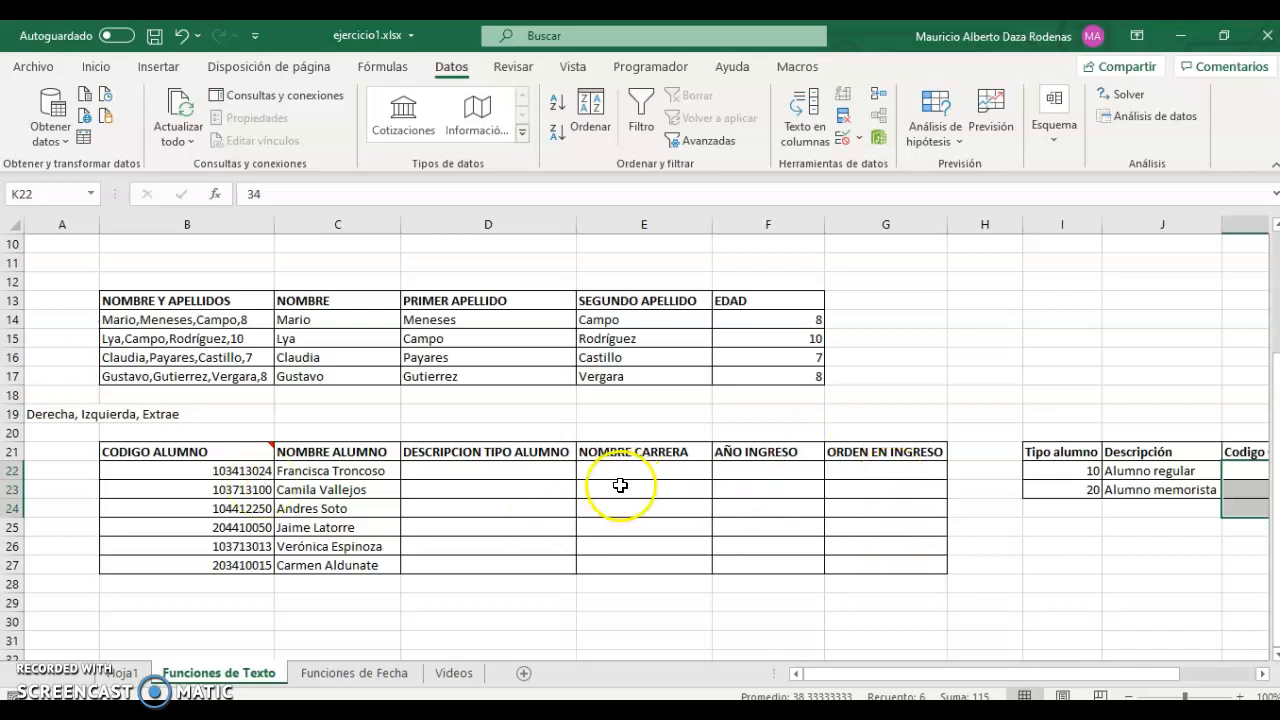
{"action": "mouse_move", "coordinate": [537, 477]}
{"action": "left_mouse_down"}
{"action": "mouse_move", "coordinate": [777, 489]}
{"action": "mouse_move", "coordinate": [860, 567]}
{"action": "left_mouse_up"}
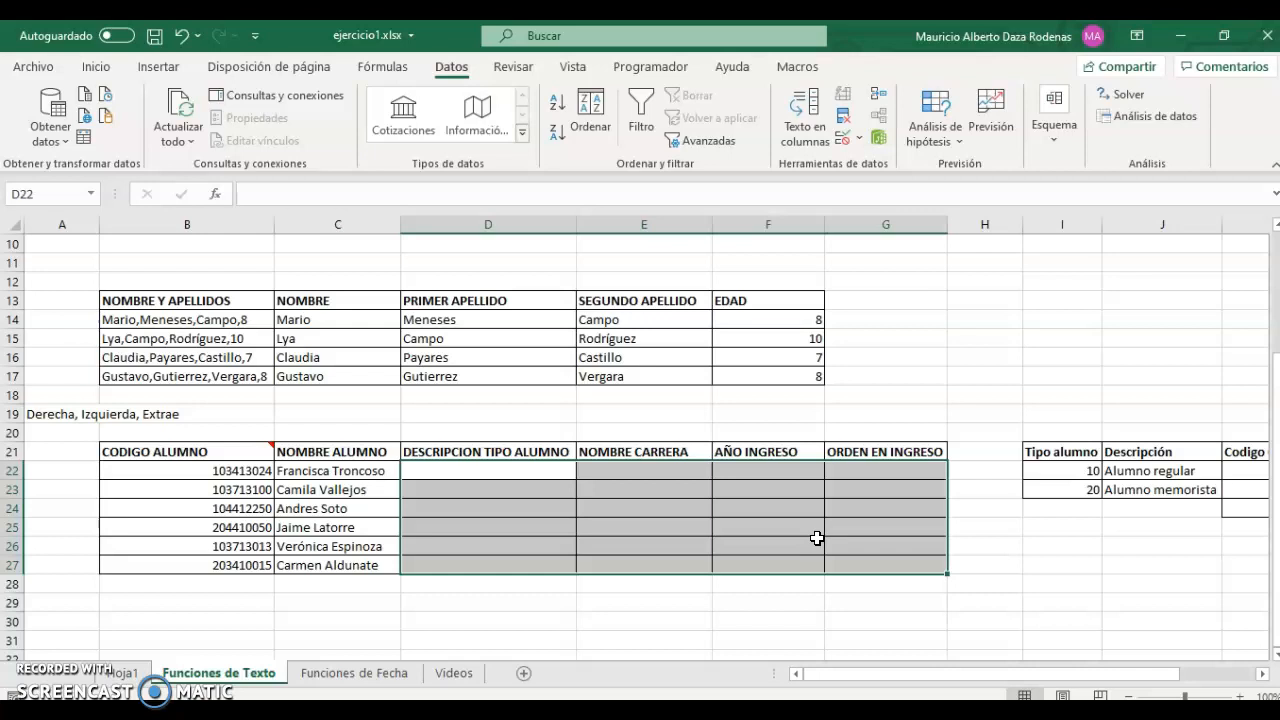
Enter =IZQUIERDA(B22;2) in D22 to take the code's first two digits.
{"action": "left_click", "coordinate": [427, 470]}
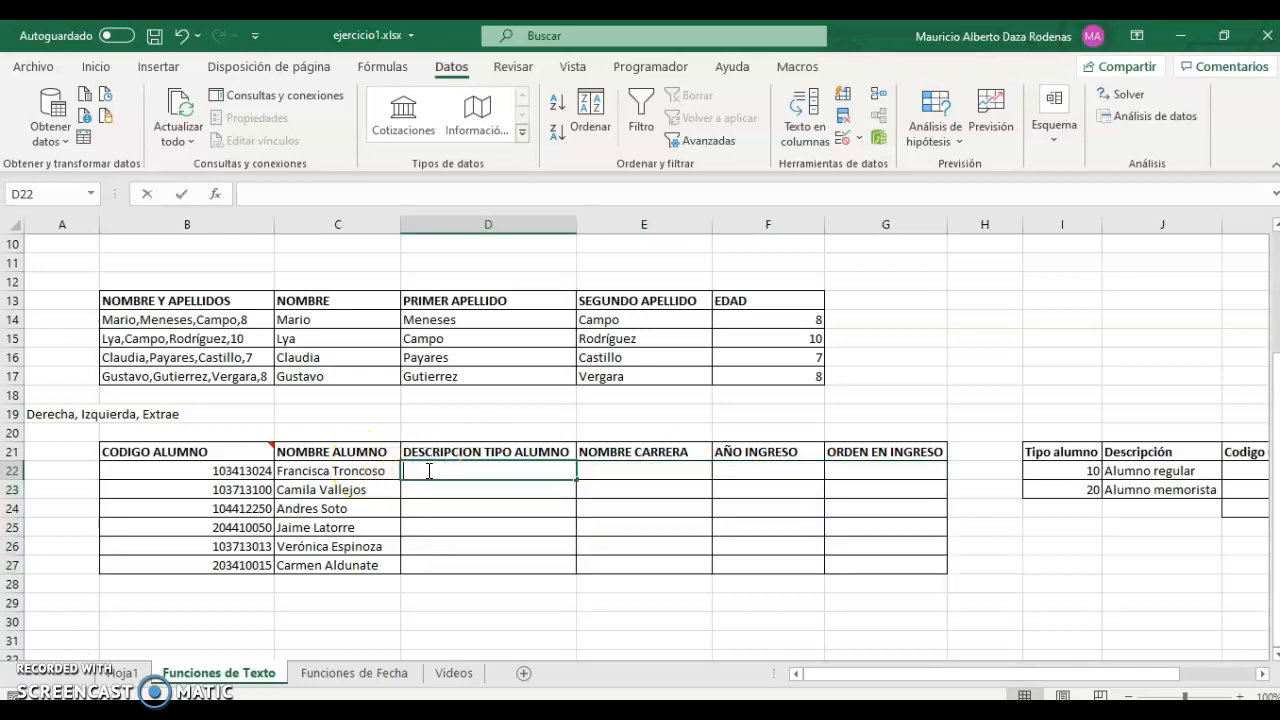
{"action": "type", "text": "=iz"}
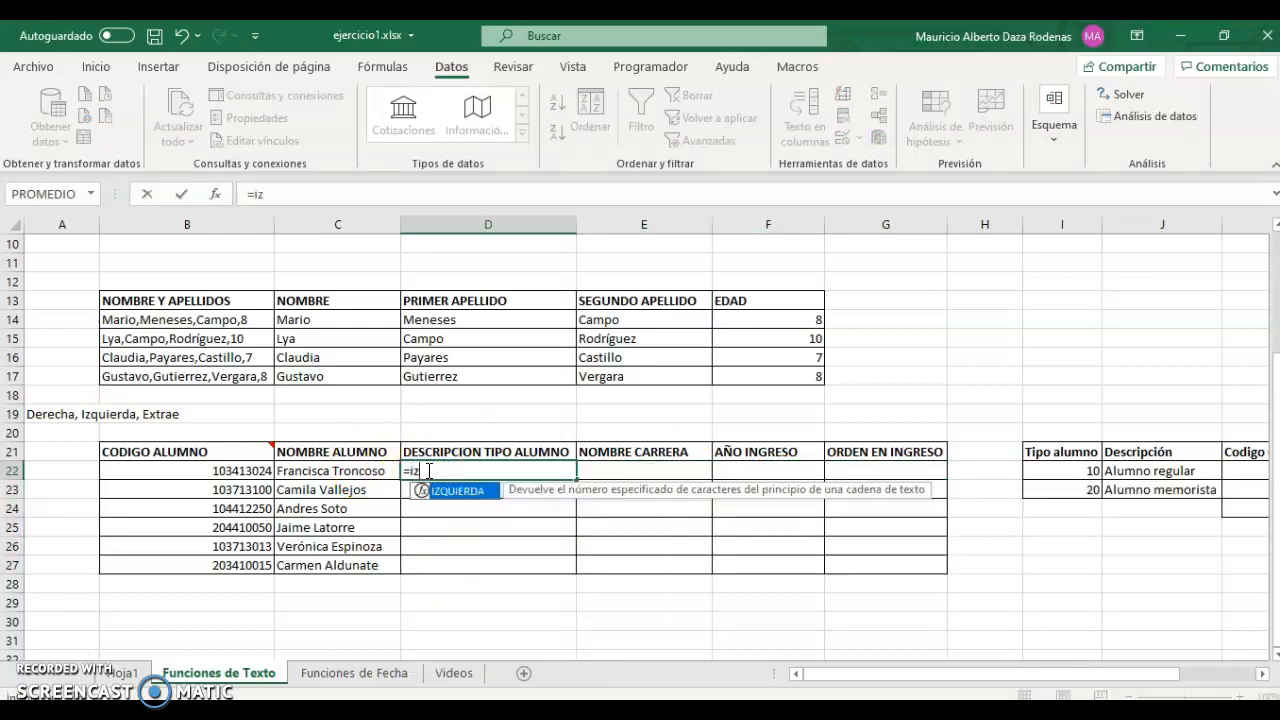
{"action": "type", "text": "quier"}
{"action": "key", "text": "Tab"}
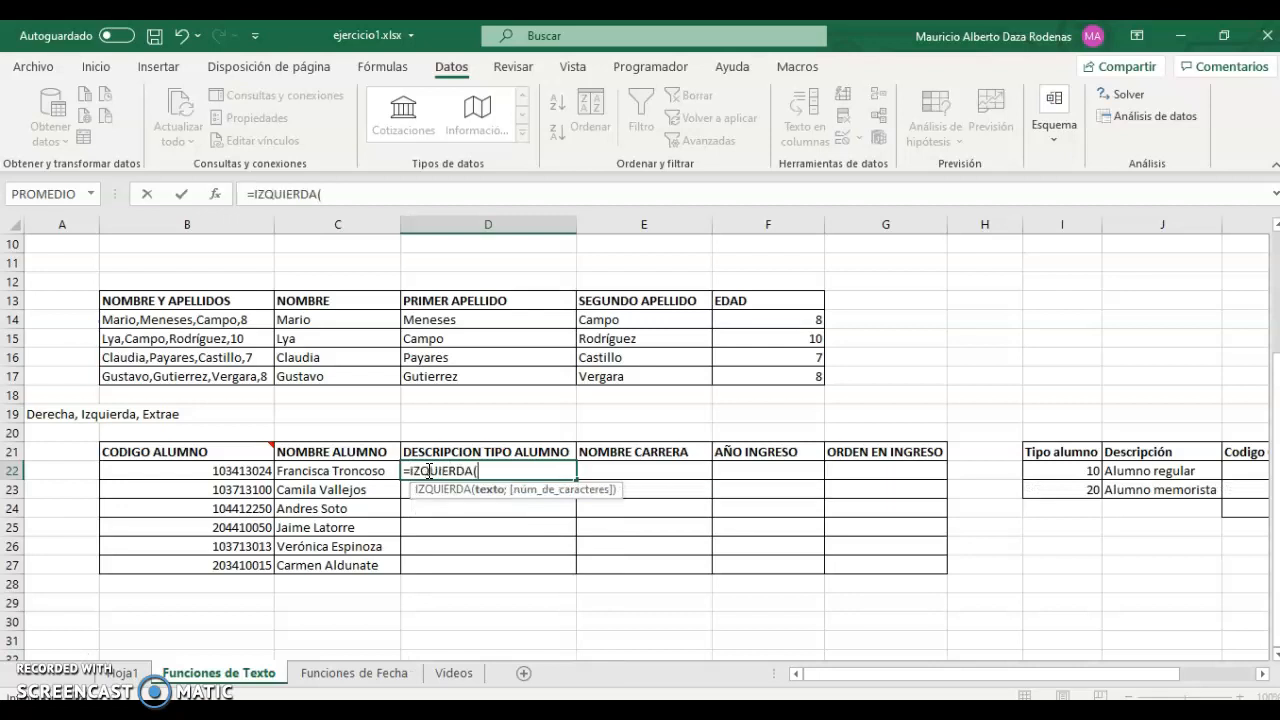
{"action": "key", "text": "Left"}
{"action": "key", "text": "Left"}
{"action": "type", "text": ";"}
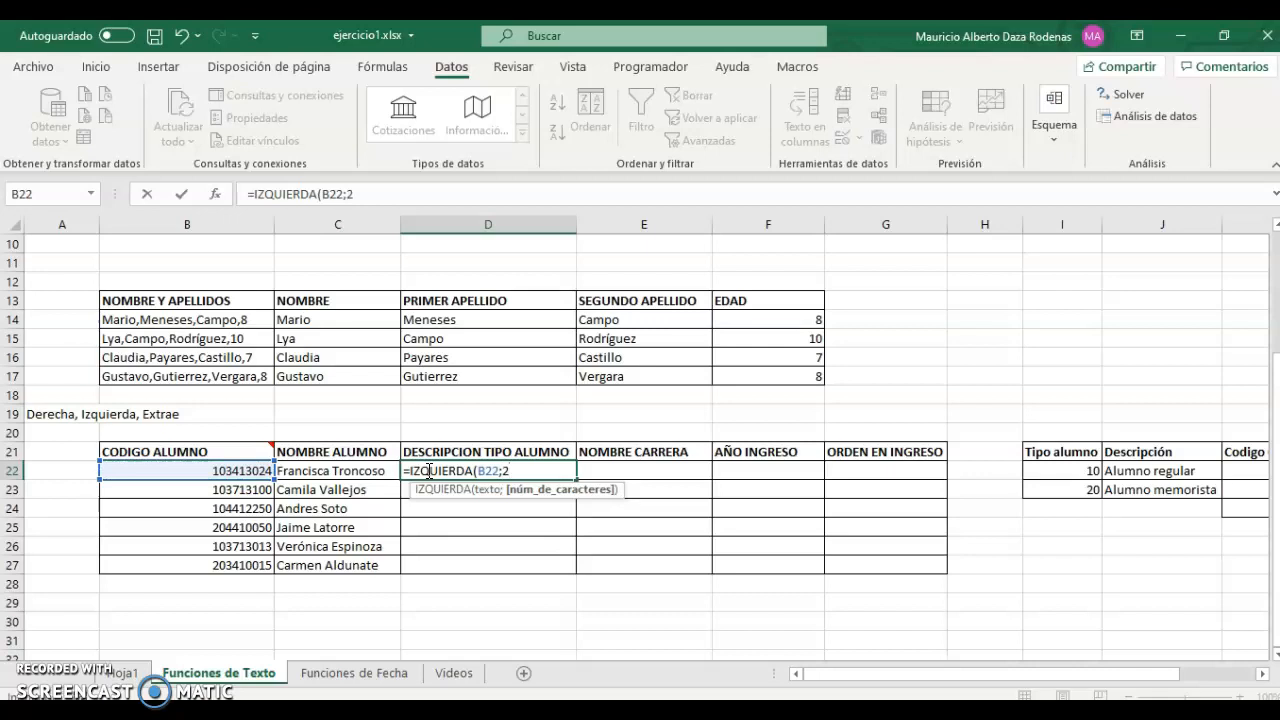
{"action": "key", "text": "Return"}
{"action": "left_click", "coordinate": [427, 470]}
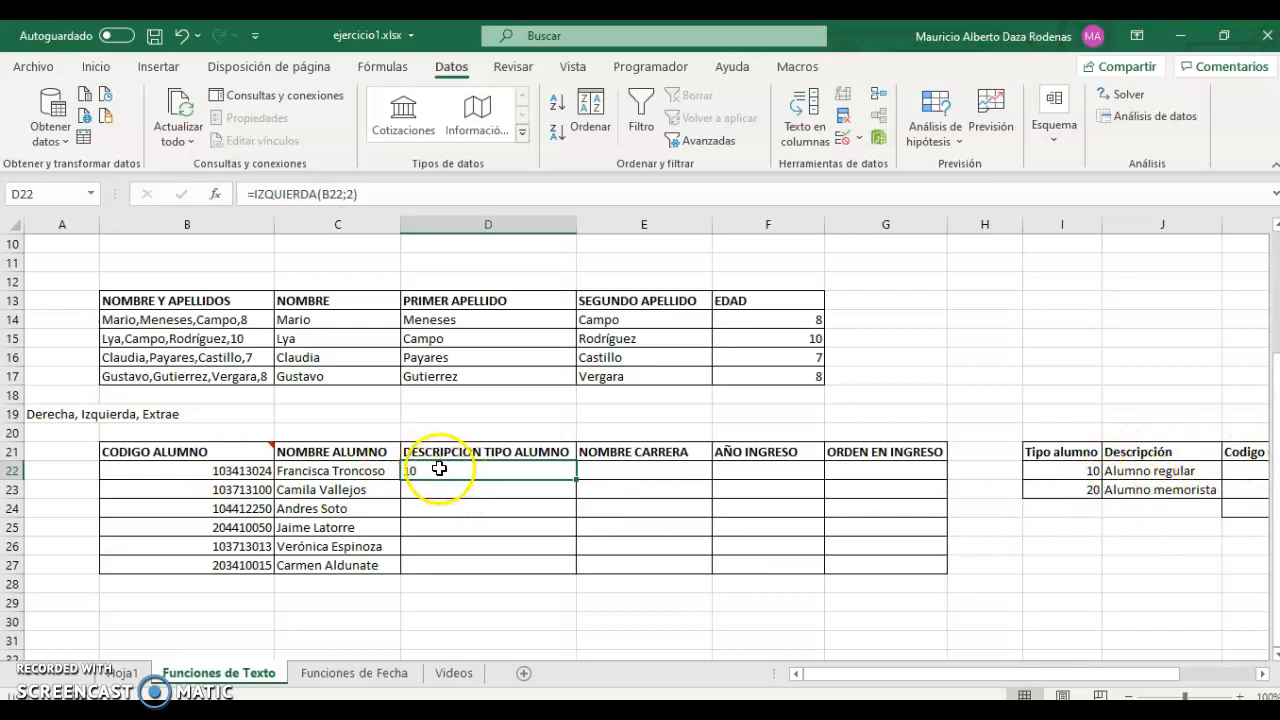
Wrap D22 into =SI(IZQUIERDA(B22;2)=10;J22;J23) in the formula bar.
{"action": "left_click", "coordinate": [288, 194]}
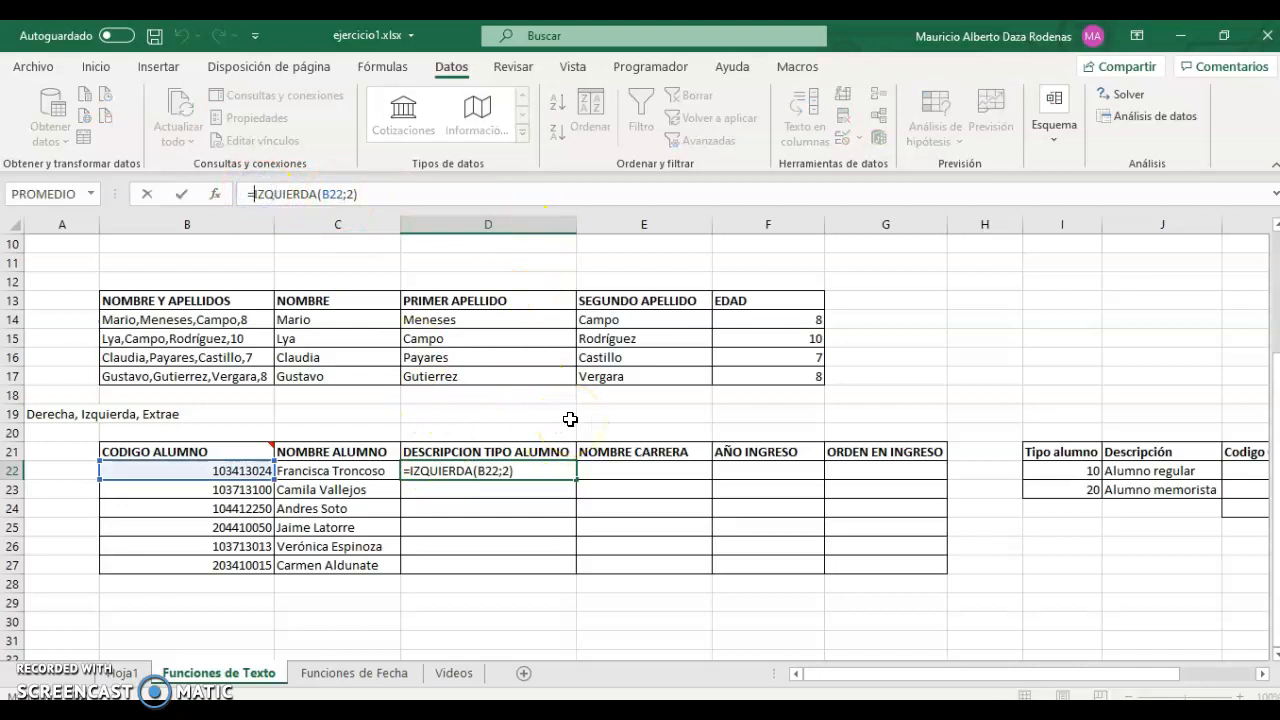
{"action": "type", "text": "si("}
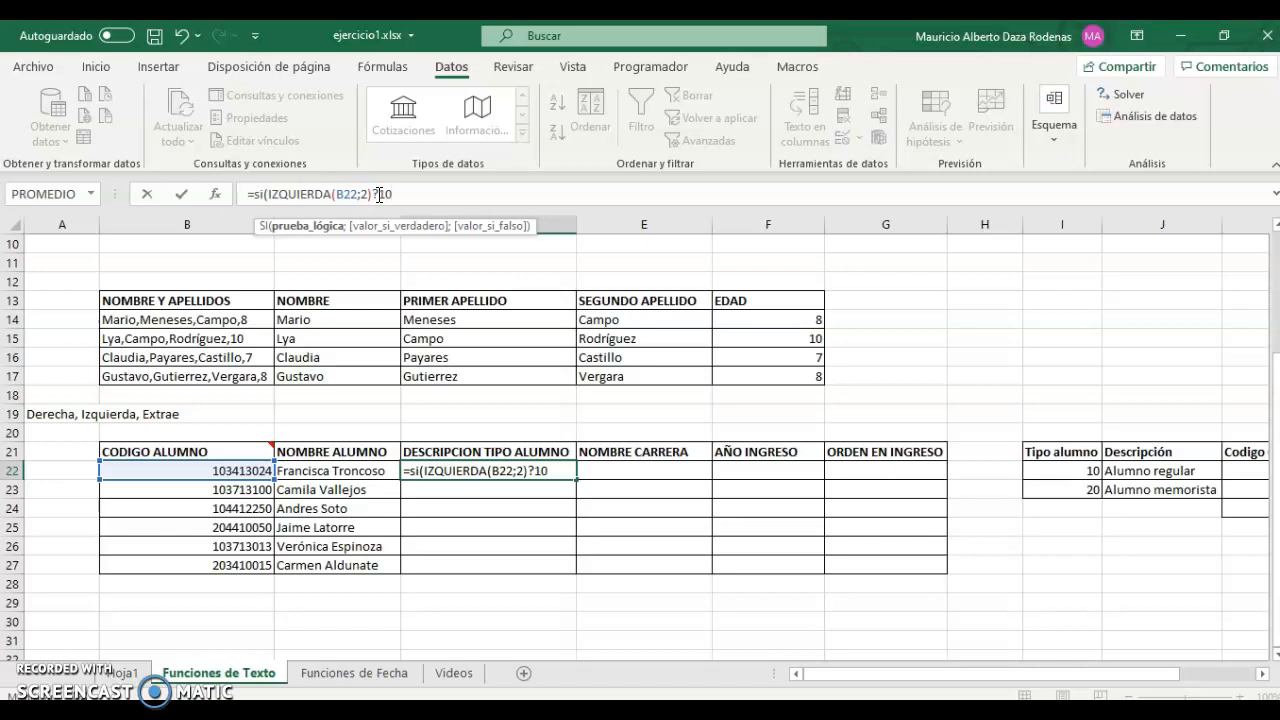
{"action": "type", "text": ";"}
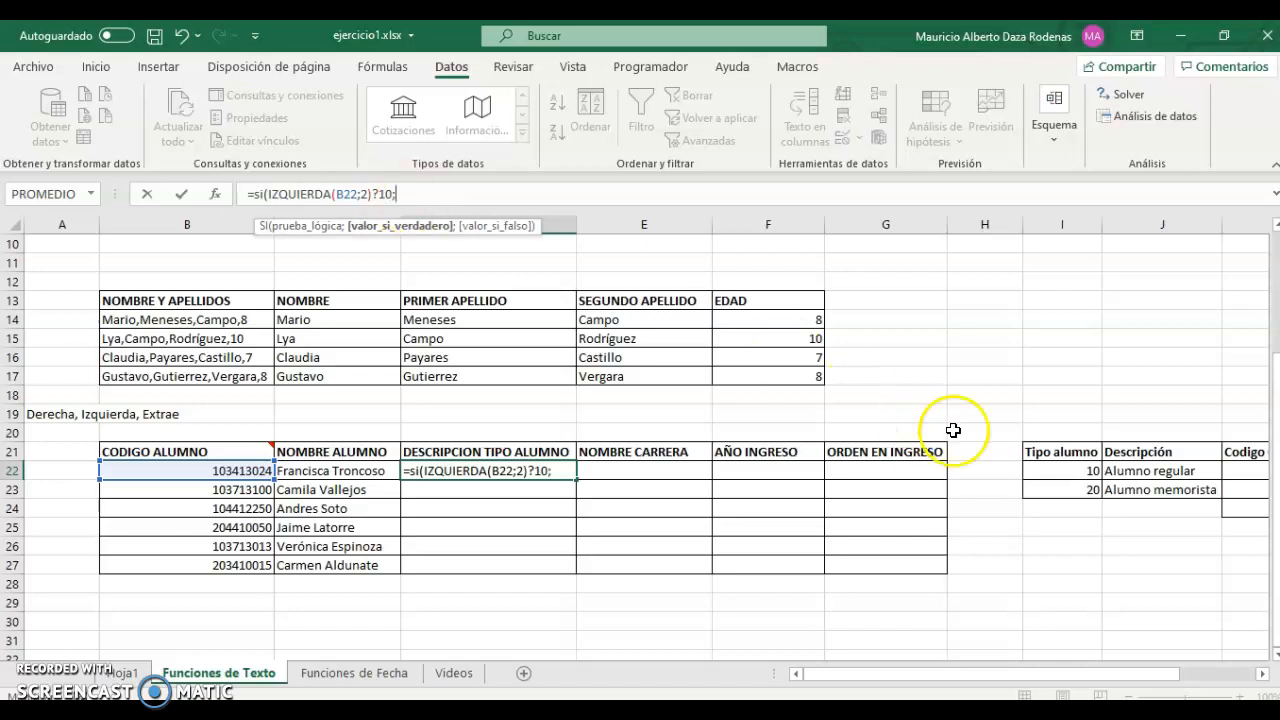
{"action": "left_click", "coordinate": [1155, 466]}
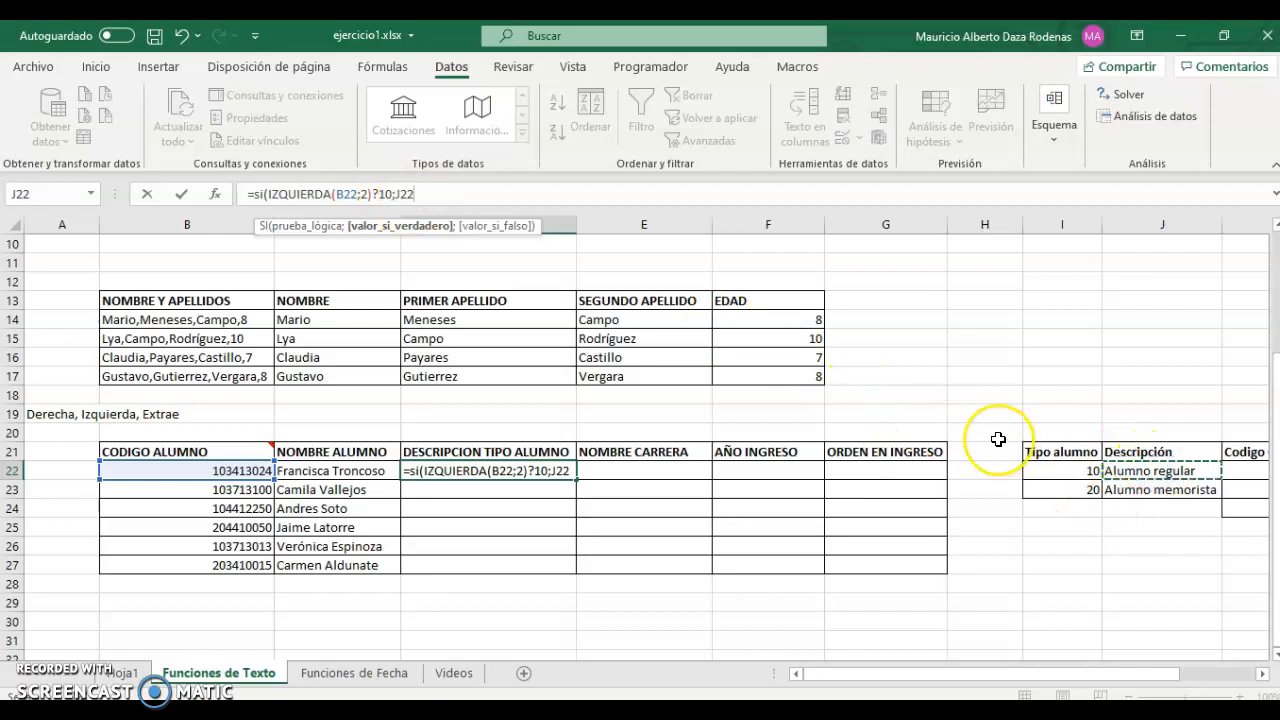
{"action": "type", "text": ";"}
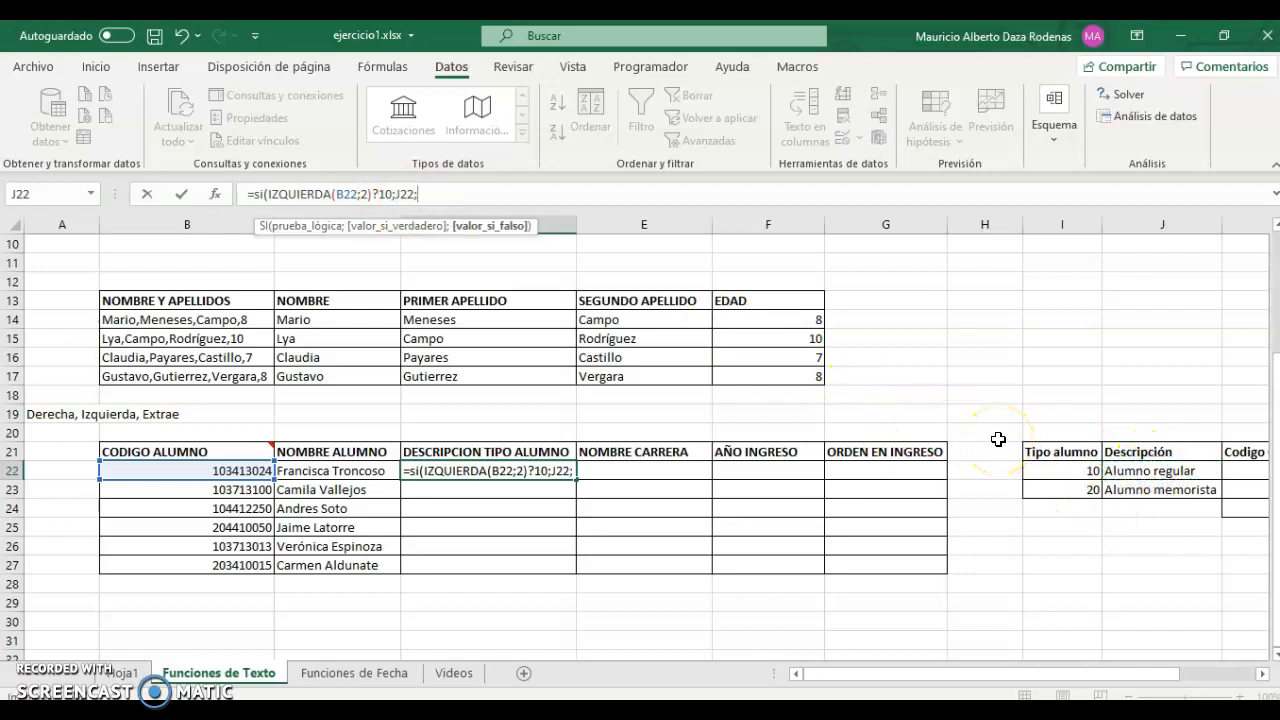
{"action": "left_click", "coordinate": [1155, 490]}
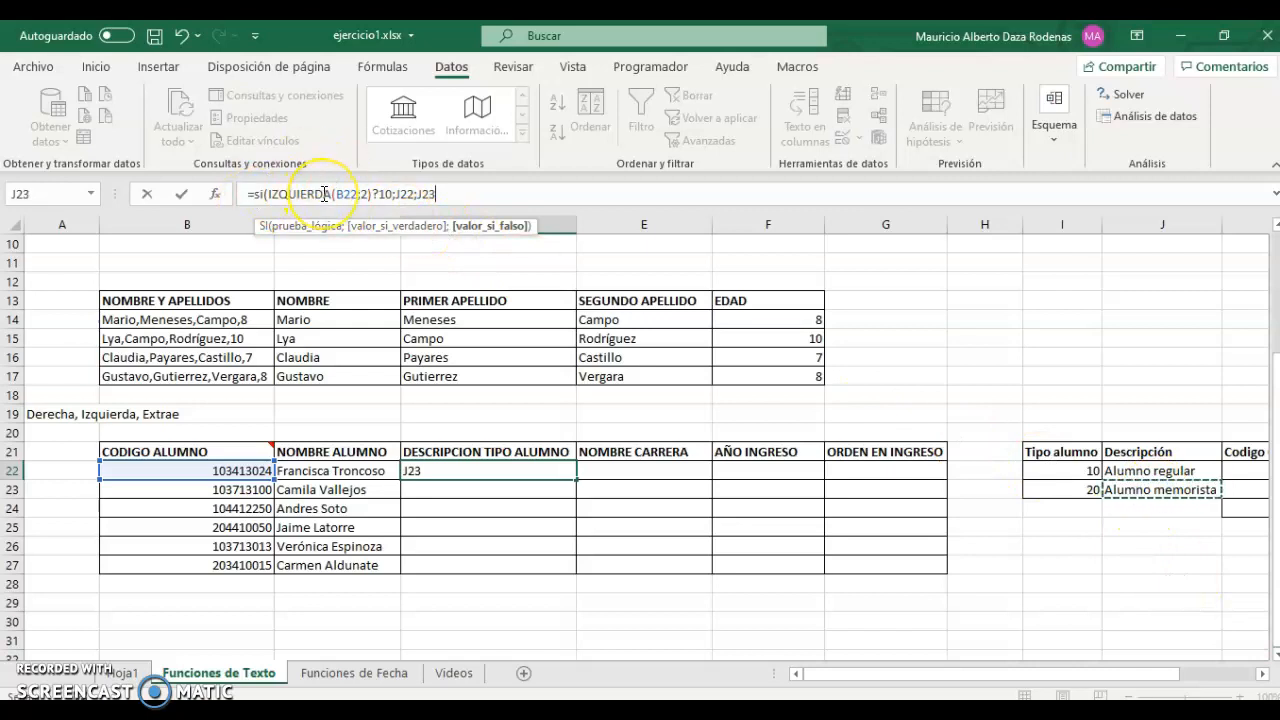
{"action": "type", "text": ")"}
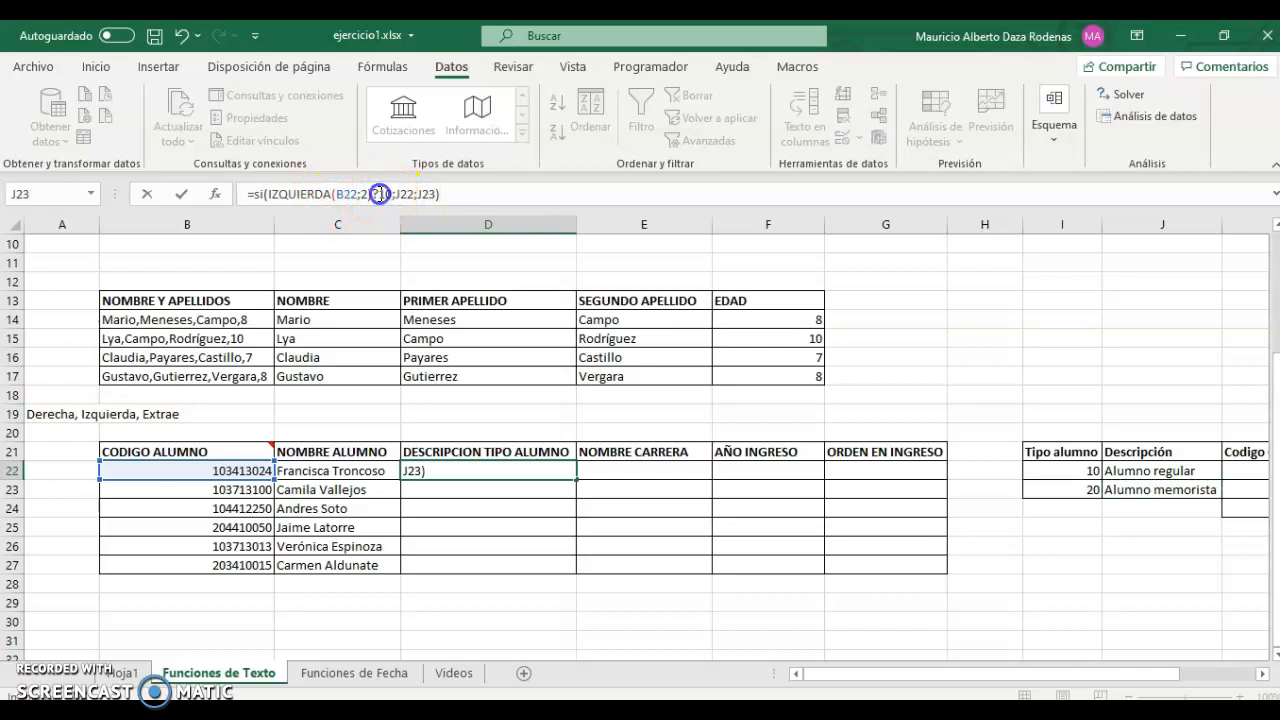
{"action": "left_click", "coordinate": [380, 194]}
{"action": "type", "text": ")"}
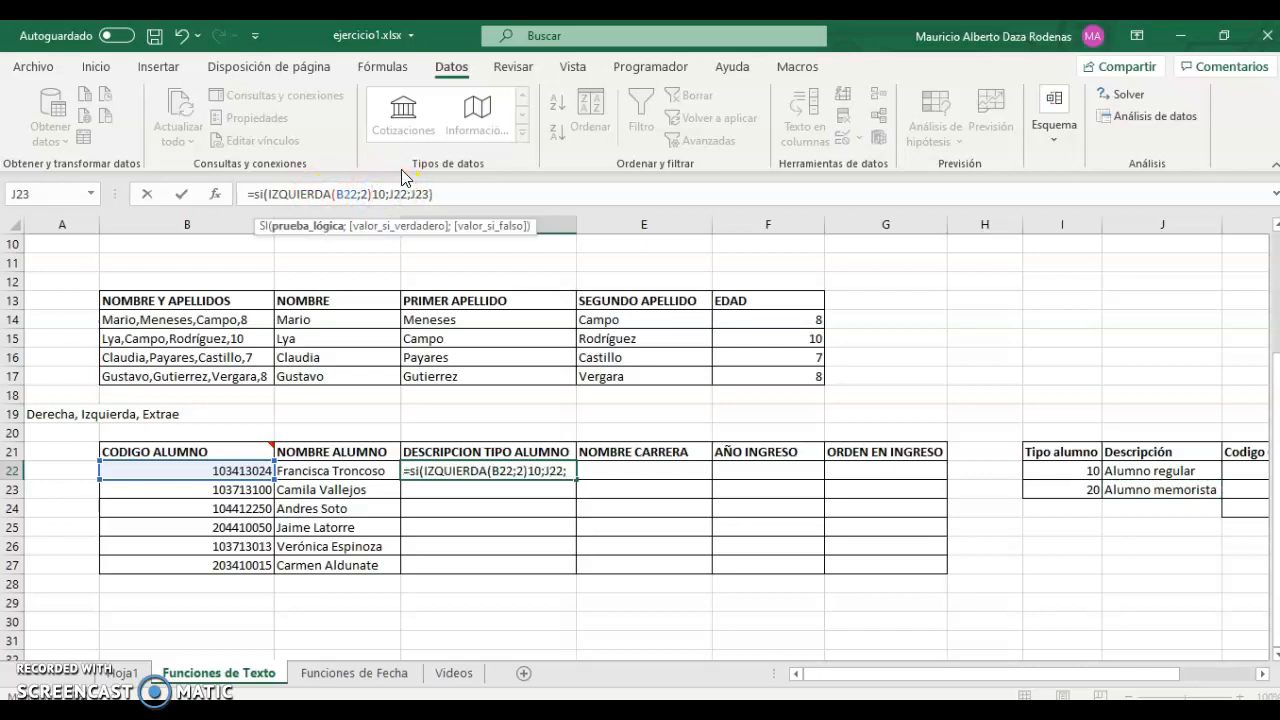
{"action": "type", "text": "="}
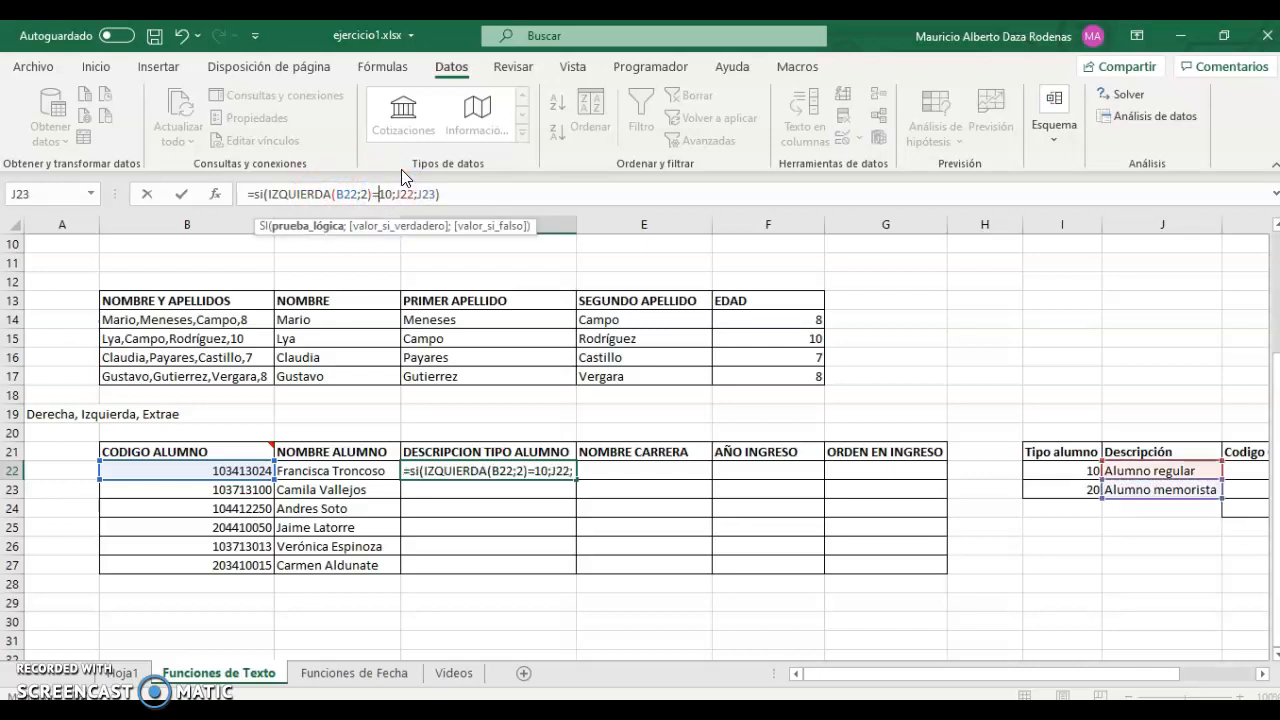
{"action": "left_click", "coordinate": [438, 194]}
Commit D22's student-type formula and copy it down the column.
{"action": "key", "text": "Return"}
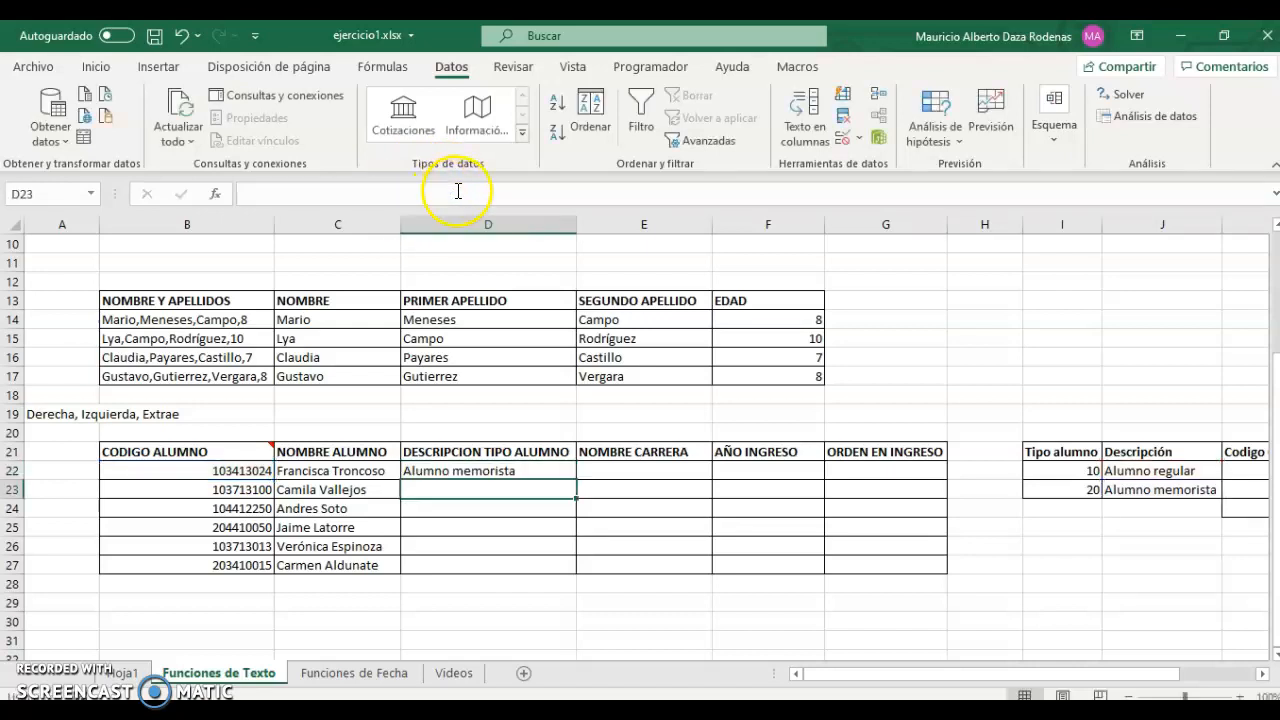
{"action": "left_click", "coordinate": [561, 467]}
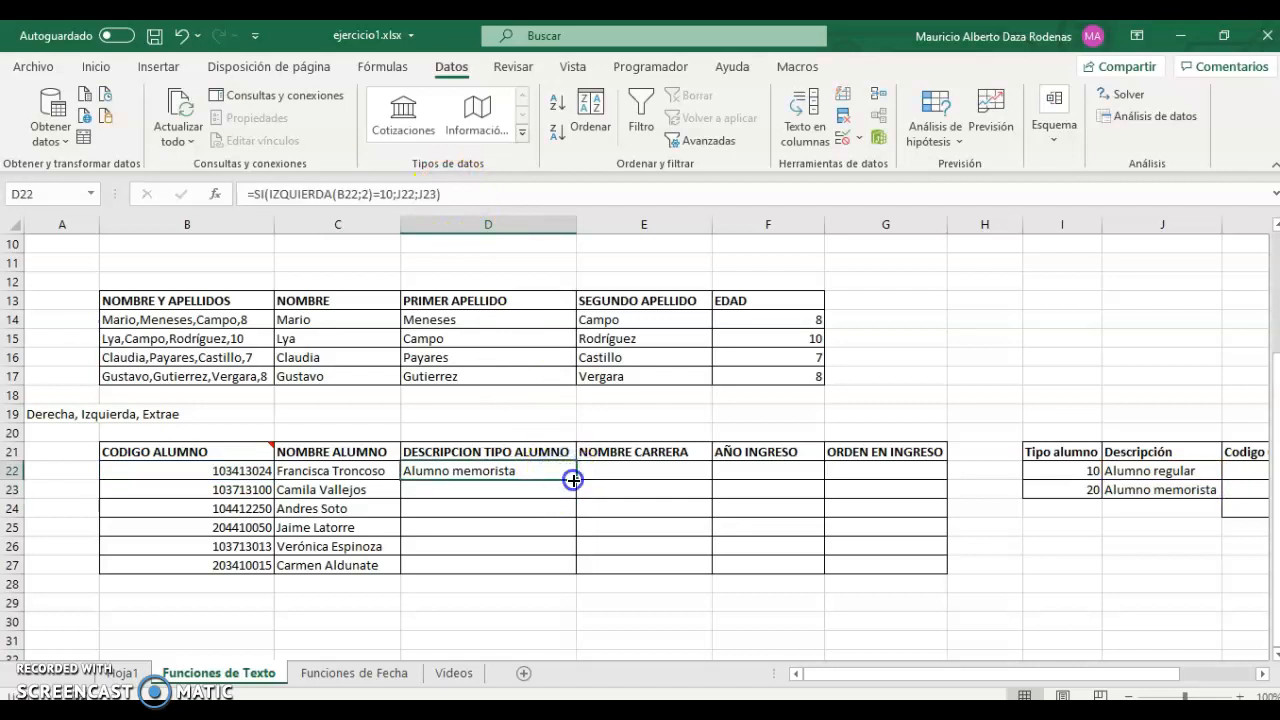
{"action": "double_click", "coordinate": [573, 480]}
{"action": "left_click", "coordinate": [514, 470]}
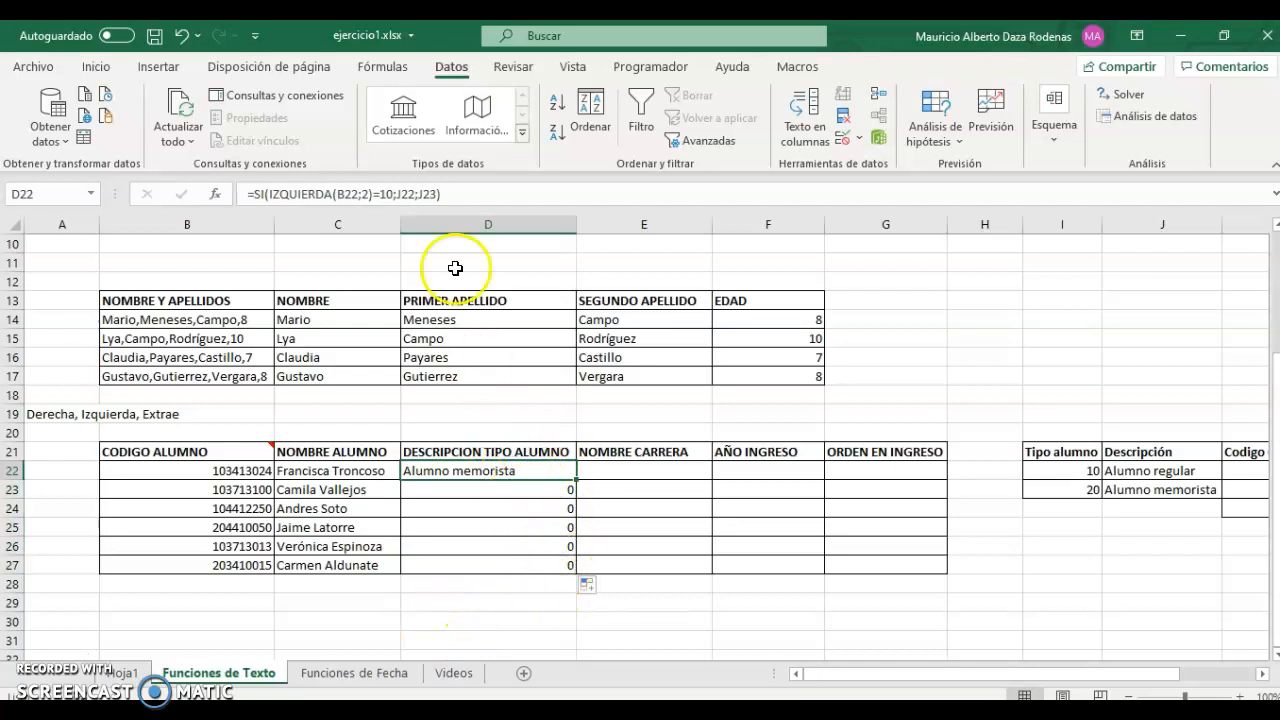
Make J22 and J23 absolute ($J$22, $J$23) and fill D22 down to D27.
{"action": "left_click", "coordinate": [409, 194]}
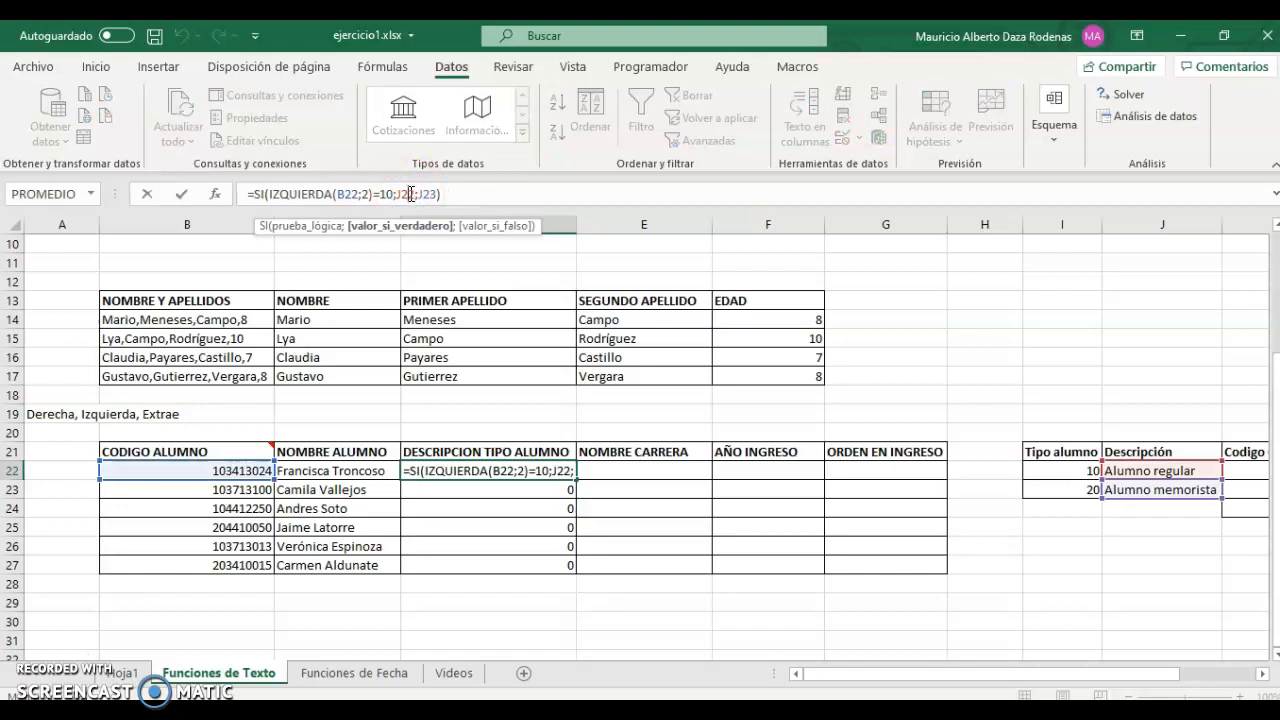
{"action": "key", "text": "F4"}
{"action": "left_click", "coordinate": [441, 194]}
{"action": "key", "text": "F4"}
{"action": "key", "text": "ctrl+Return"}
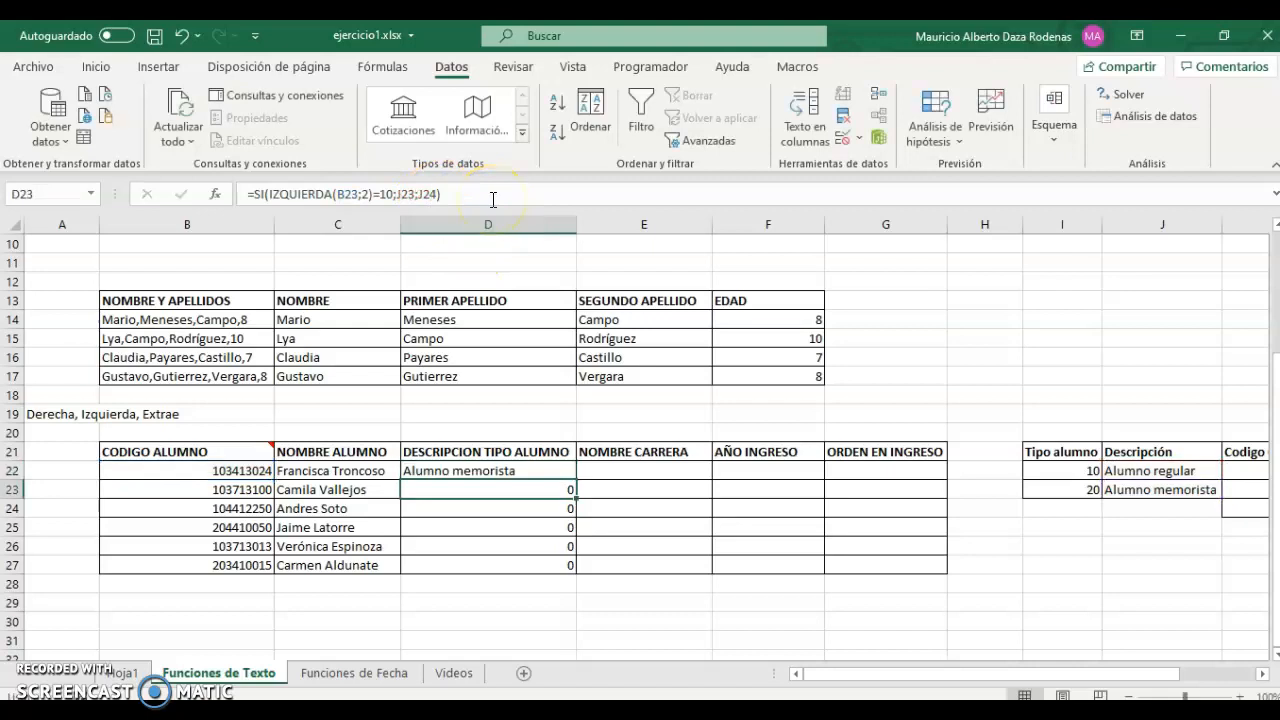
{"action": "left_click_drag", "start_coordinate": [577, 477], "coordinate": [575, 574]}
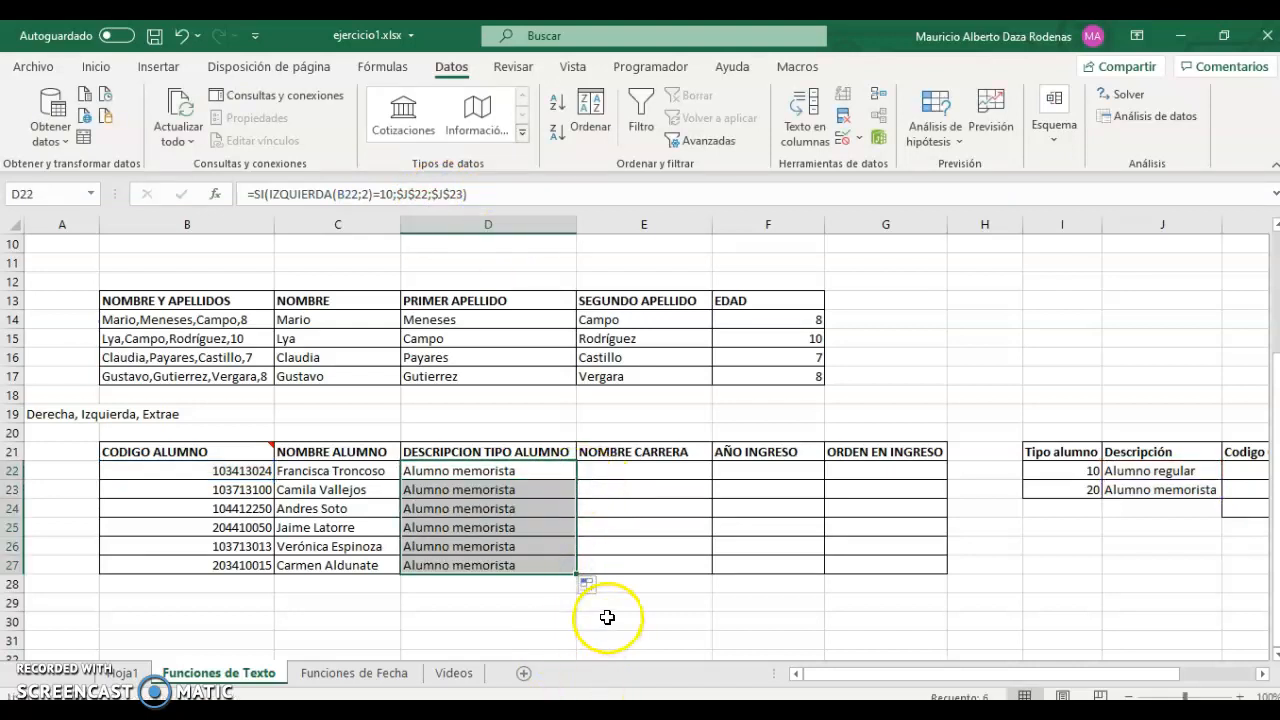
Check the copied formulas in D27 and D25, then reopen D22 for editing.
{"action": "left_click", "coordinate": [522, 564]}
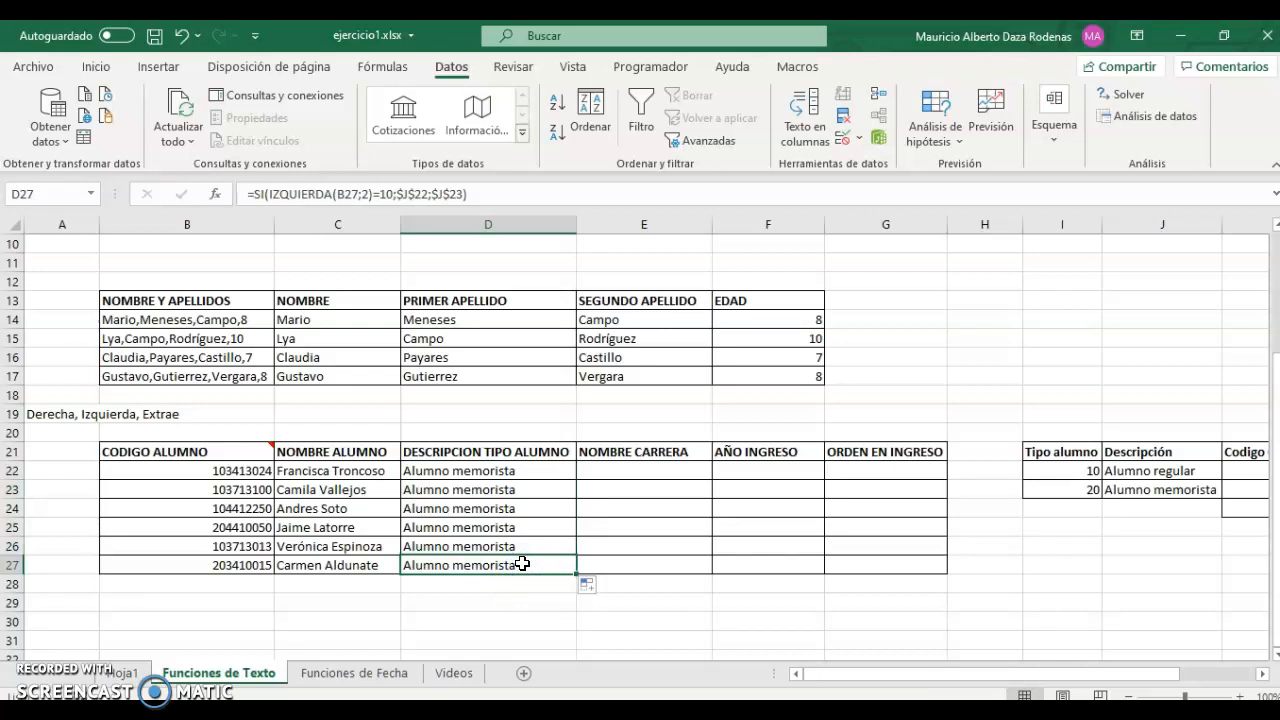
{"action": "left_click", "coordinate": [519, 565]}
{"action": "left_click", "coordinate": [517, 528]}
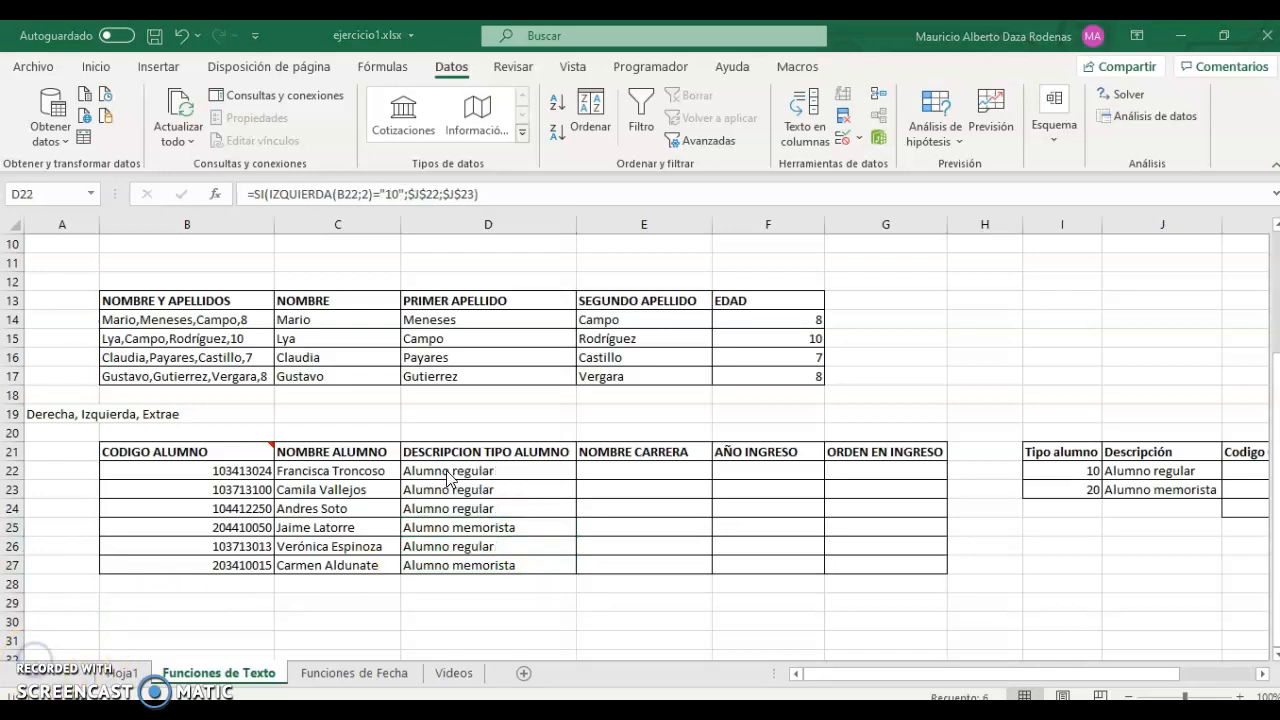
{"action": "double_click", "coordinate": [448, 473]}
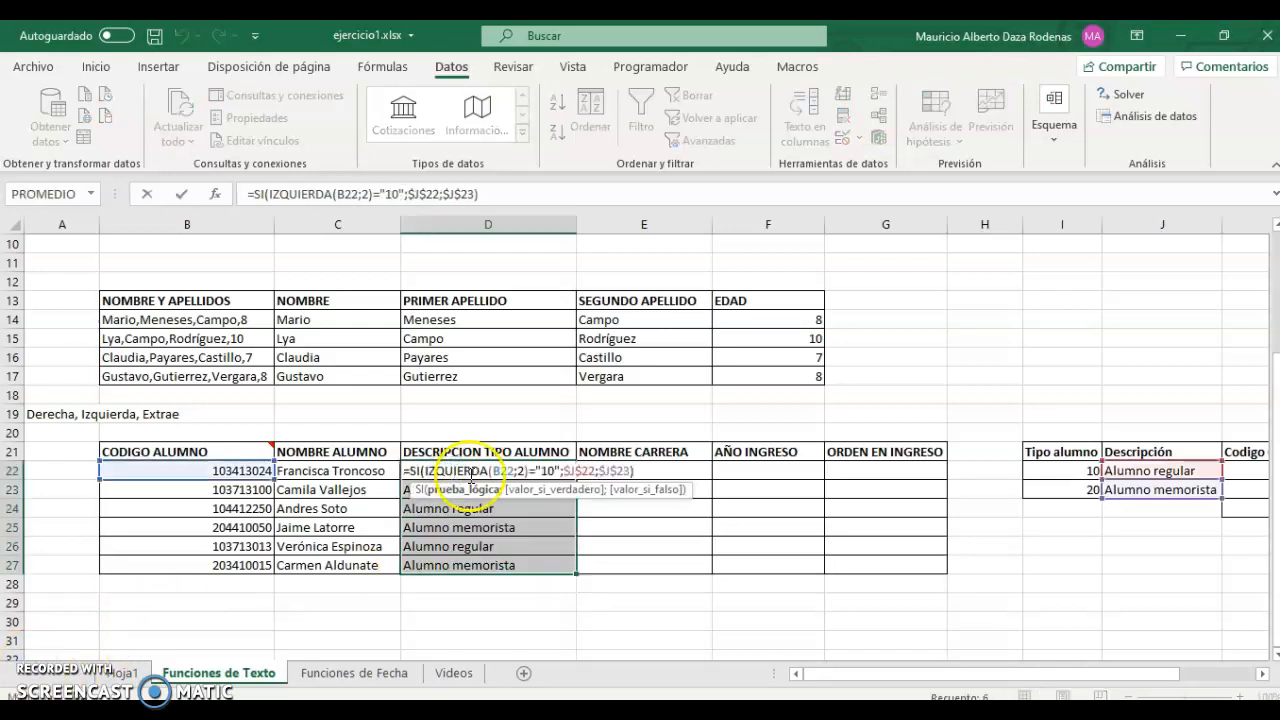
Compare against the text "10" in D22's formula and verify student types in rows 22–27.
{"action": "left_click", "coordinate": [536, 470]}
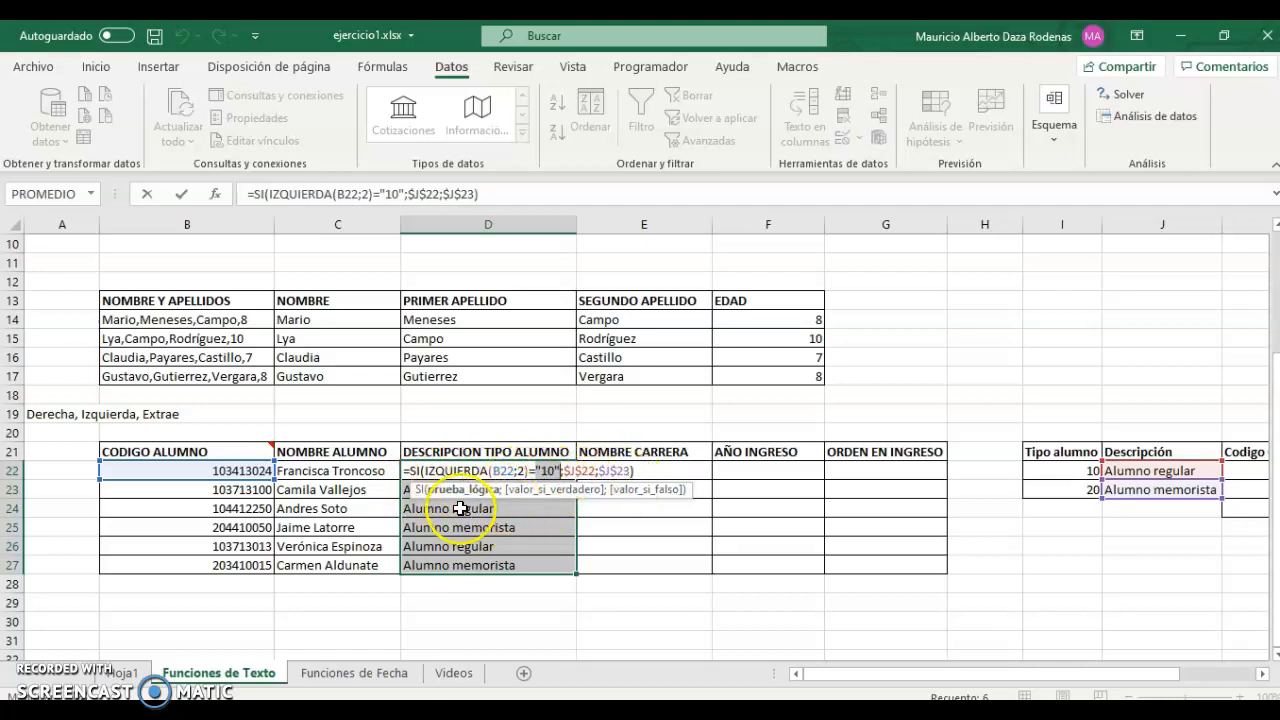
{"action": "key", "text": "Escape"}
{"action": "left_click", "coordinate": [525, 468]}
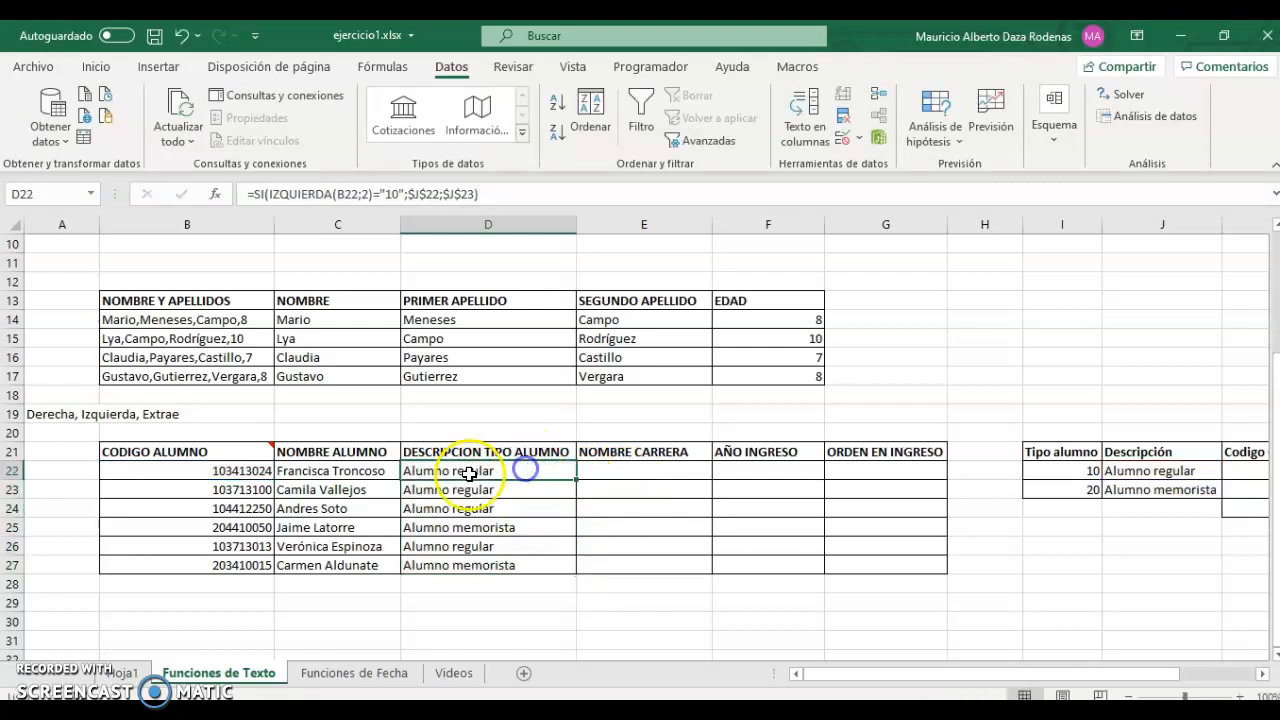
{"action": "left_click_drag", "start_coordinate": [467, 469], "coordinate": [468, 522]}
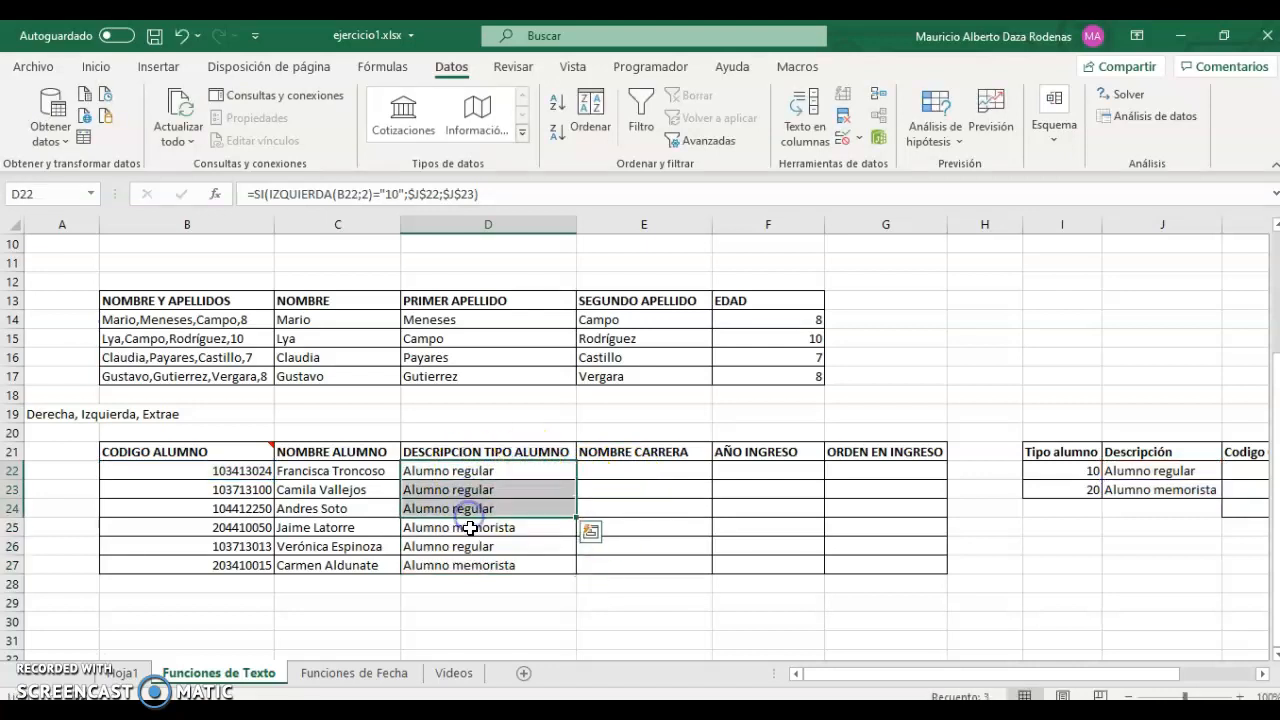
{"action": "left_click", "coordinate": [468, 522]}
{"action": "left_click", "coordinate": [452, 549]}
{"action": "left_click", "coordinate": [466, 564]}
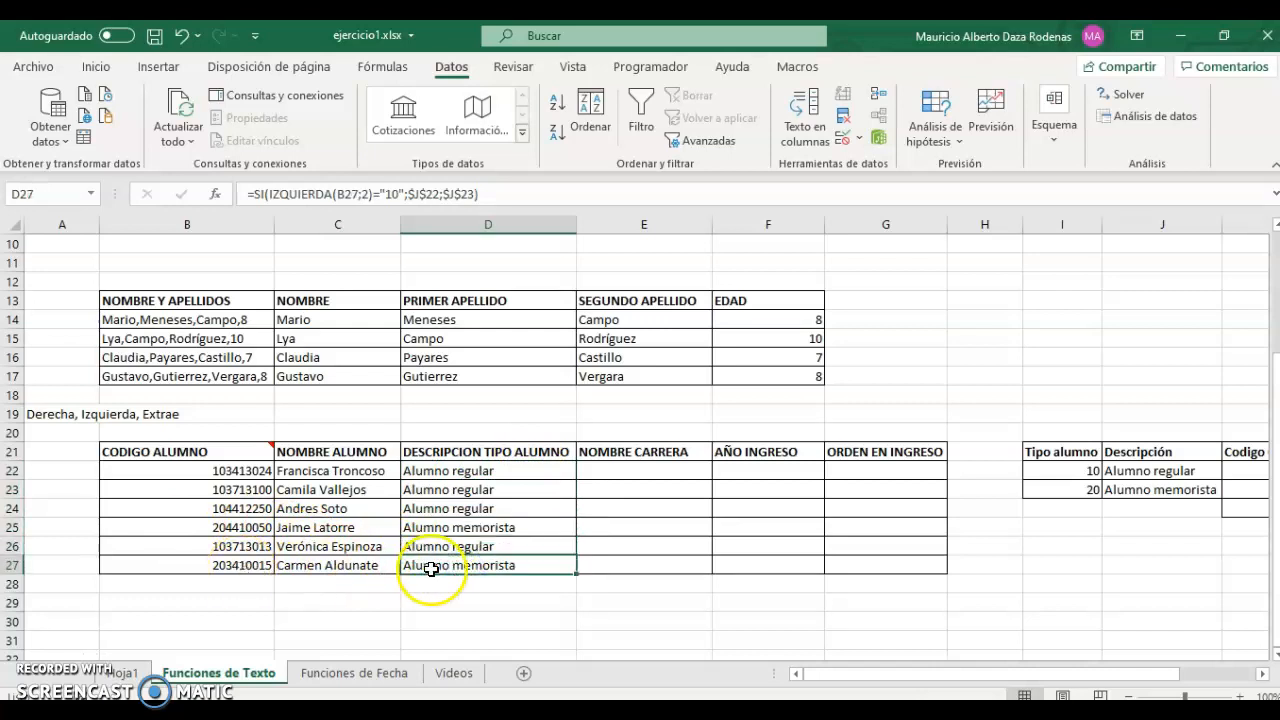
{"action": "left_click", "coordinate": [610, 470]}
{"action": "left_click_drag", "start_coordinate": [822, 680], "coordinate": [889, 684]}
{"action": "left_click_drag", "start_coordinate": [888, 683], "coordinate": [900, 683]}
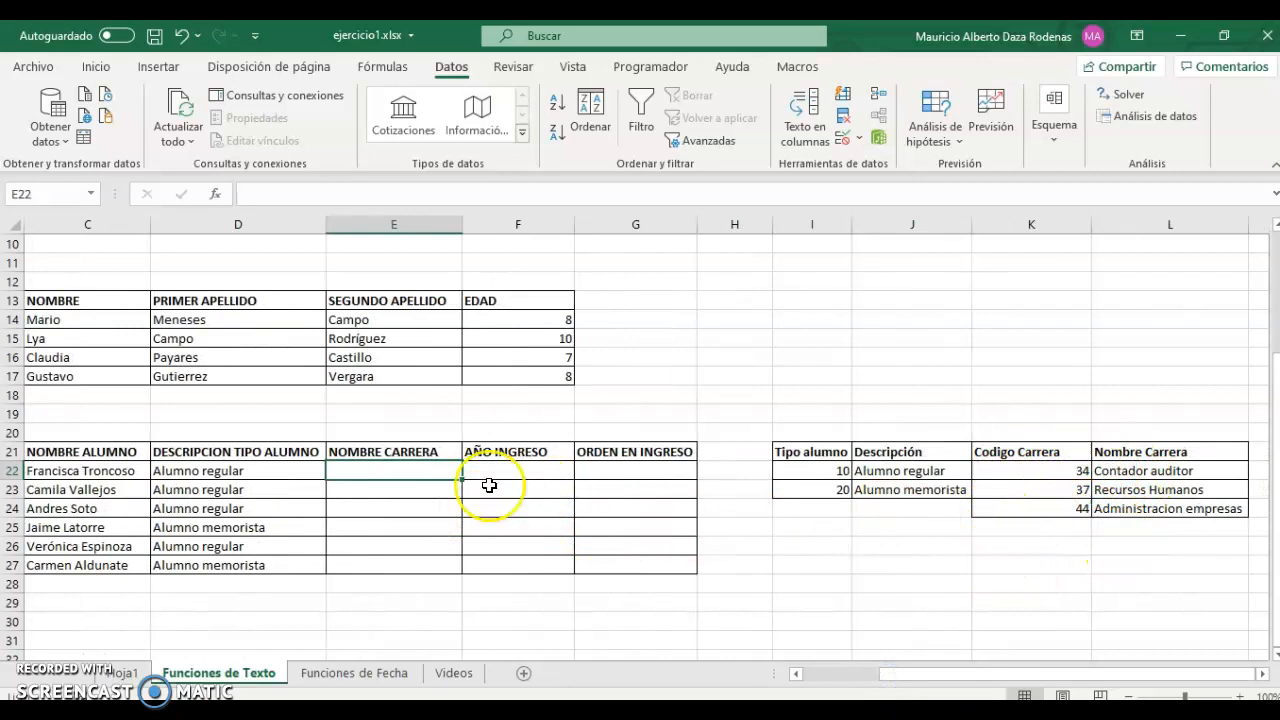
Enter =EXTRAE(B22;3;2) in E22, returning career code 34, then reopen it for editing.
{"action": "left_click_drag", "start_coordinate": [962, 678], "coordinate": [886, 680]}
{"action": "type", "text": "=extr"}
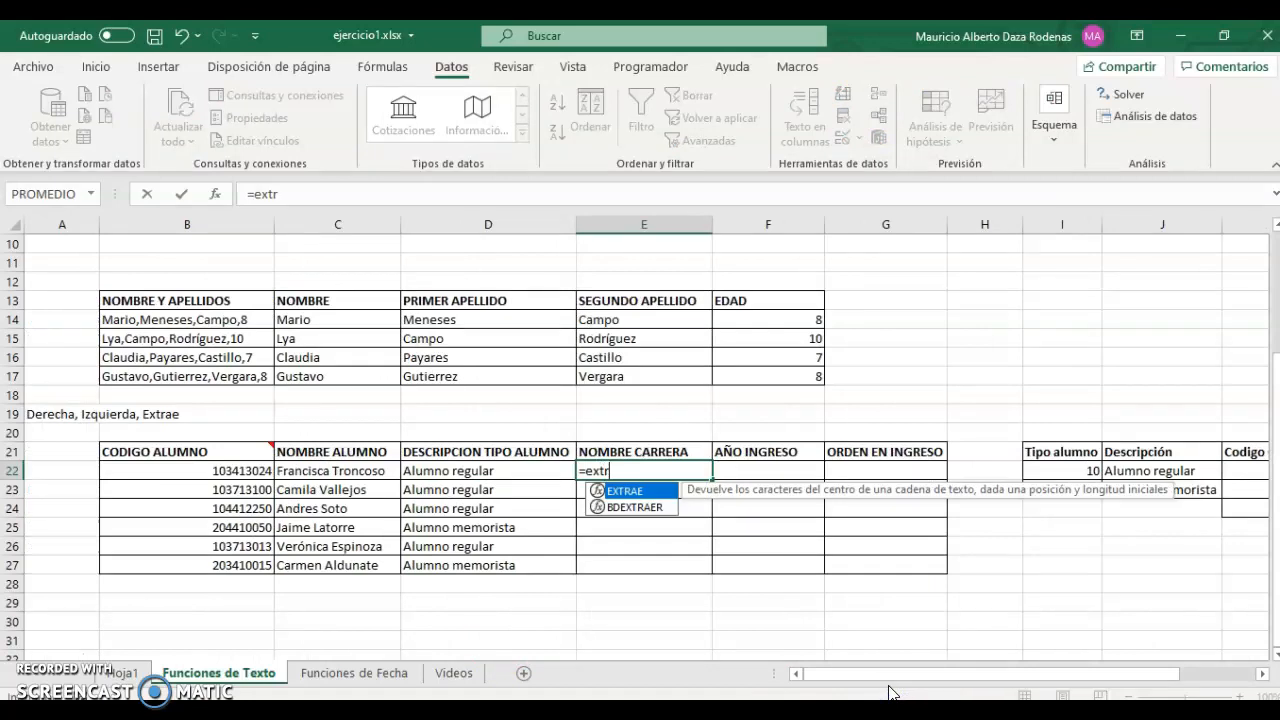
{"action": "key", "text": "Down"}
{"action": "key", "text": "Tab"}
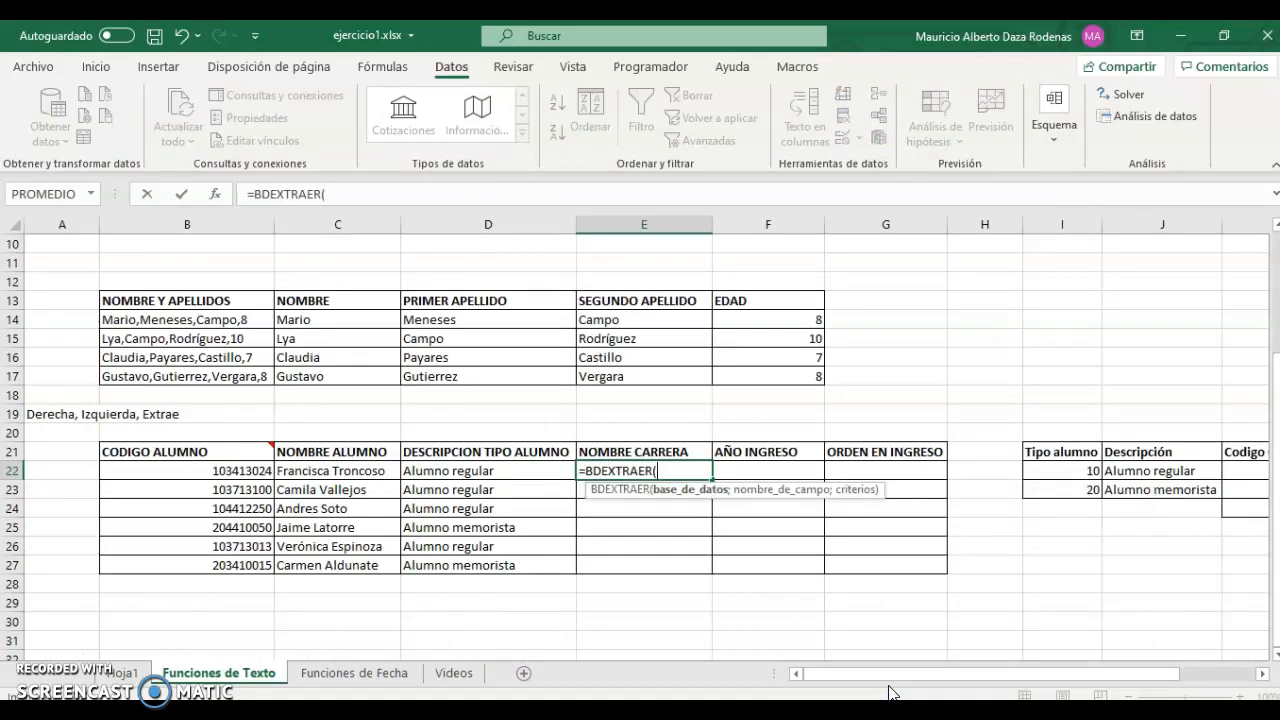
{"action": "key", "text": "BackSpace"}
{"action": "key", "text": "BackSpace"}
{"action": "key", "text": "BackSpace"}
{"action": "key", "text": "BackSpace"}
{"action": "key", "text": "BackSpace"}
{"action": "key", "text": "BackSpace"}
{"action": "key", "text": "BackSpace"}
{"action": "key", "text": "BackSpace"}
{"action": "key", "text": "BackSpace"}
{"action": "key", "text": "BackSpace"}
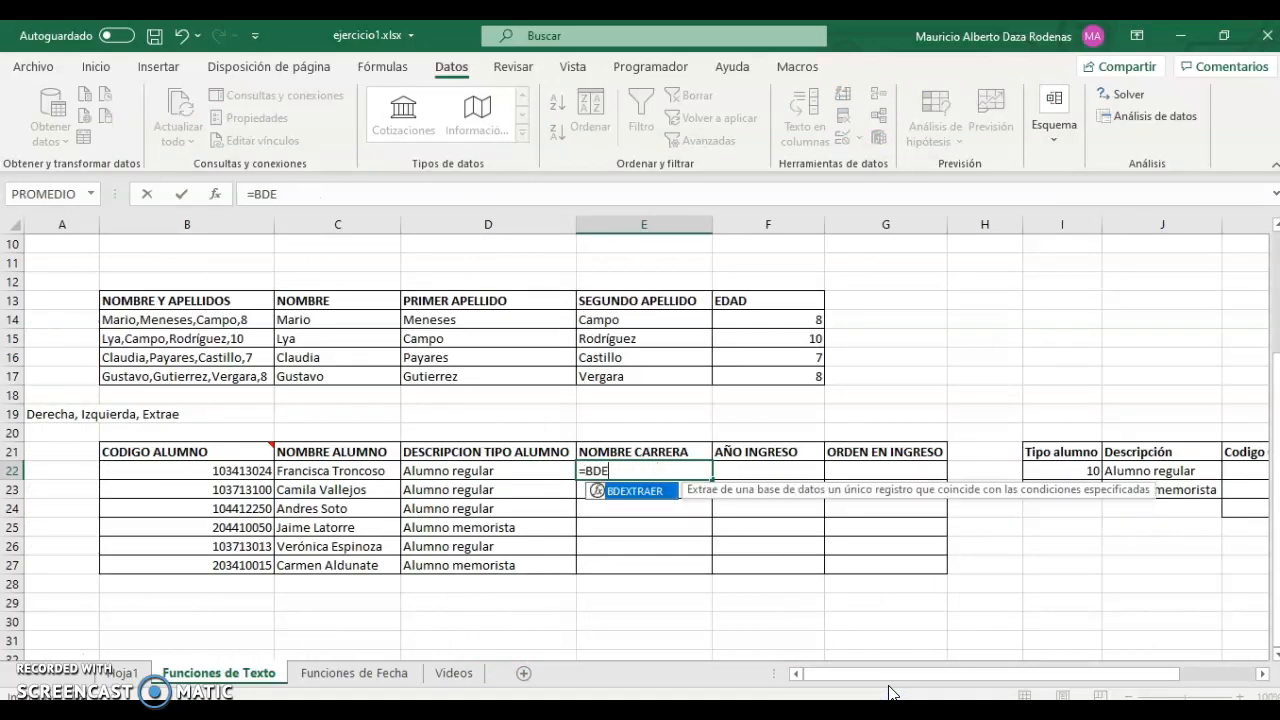
{"action": "type", "text": "extr"}
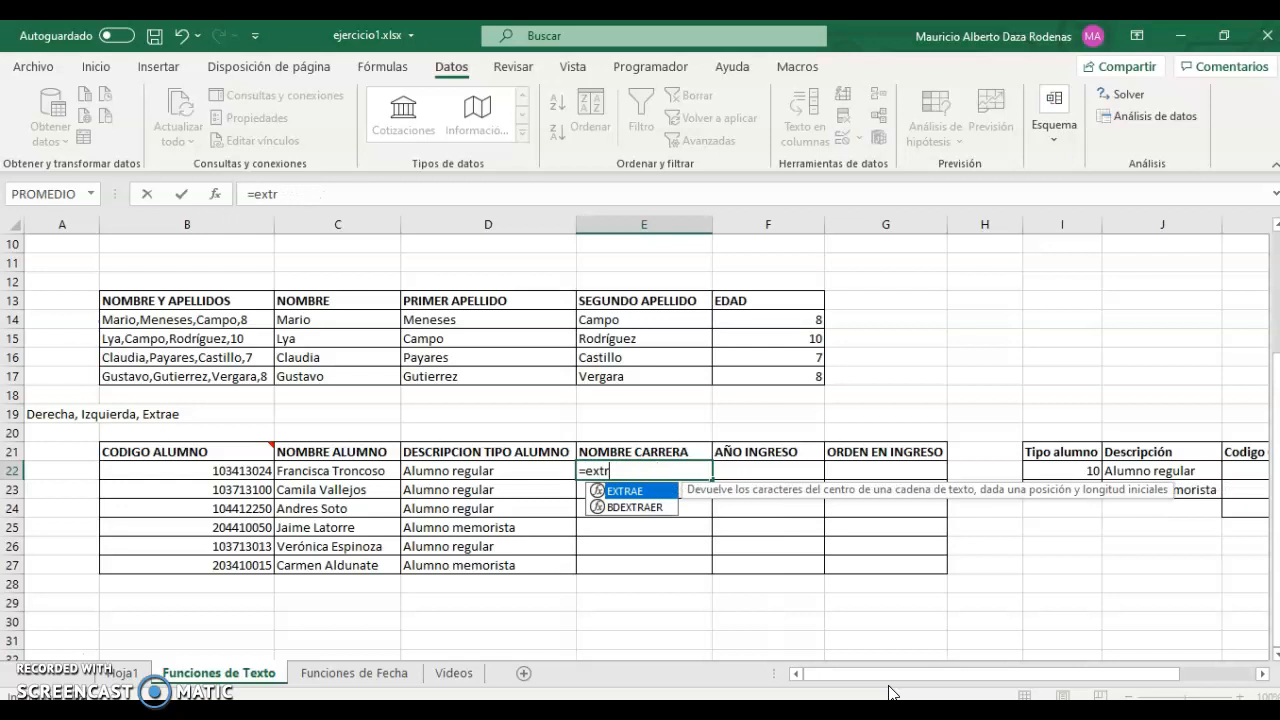
{"action": "key", "text": "Tab"}
{"action": "key", "text": "Left"}
{"action": "key", "text": "Left"}
{"action": "key", "text": "Left"}
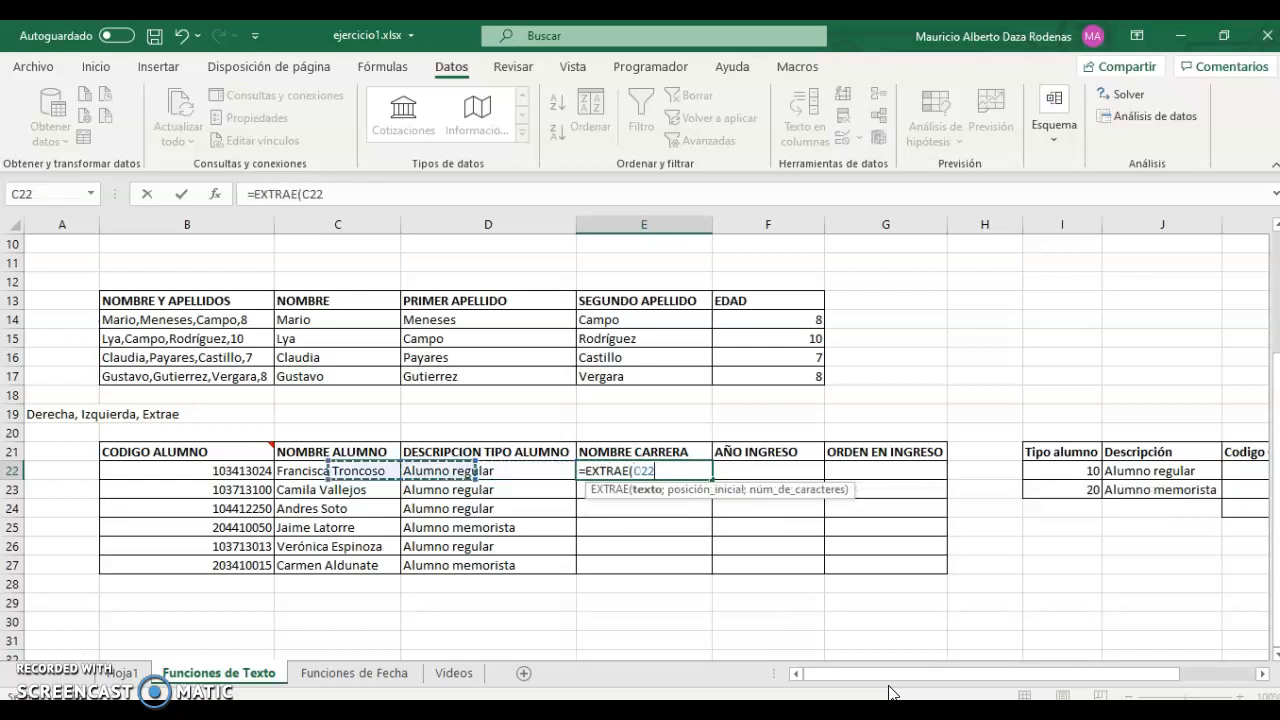
{"action": "type", "text": ";3;"}
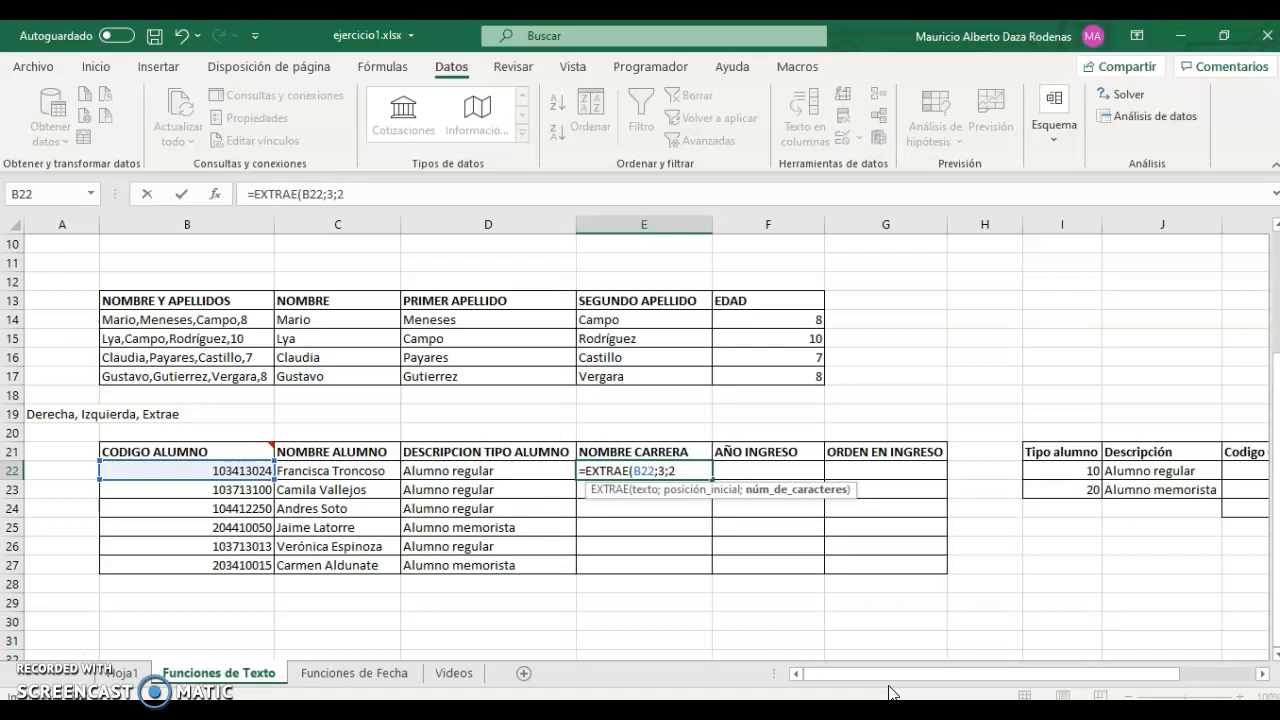
{"action": "type", "text": "2)"}
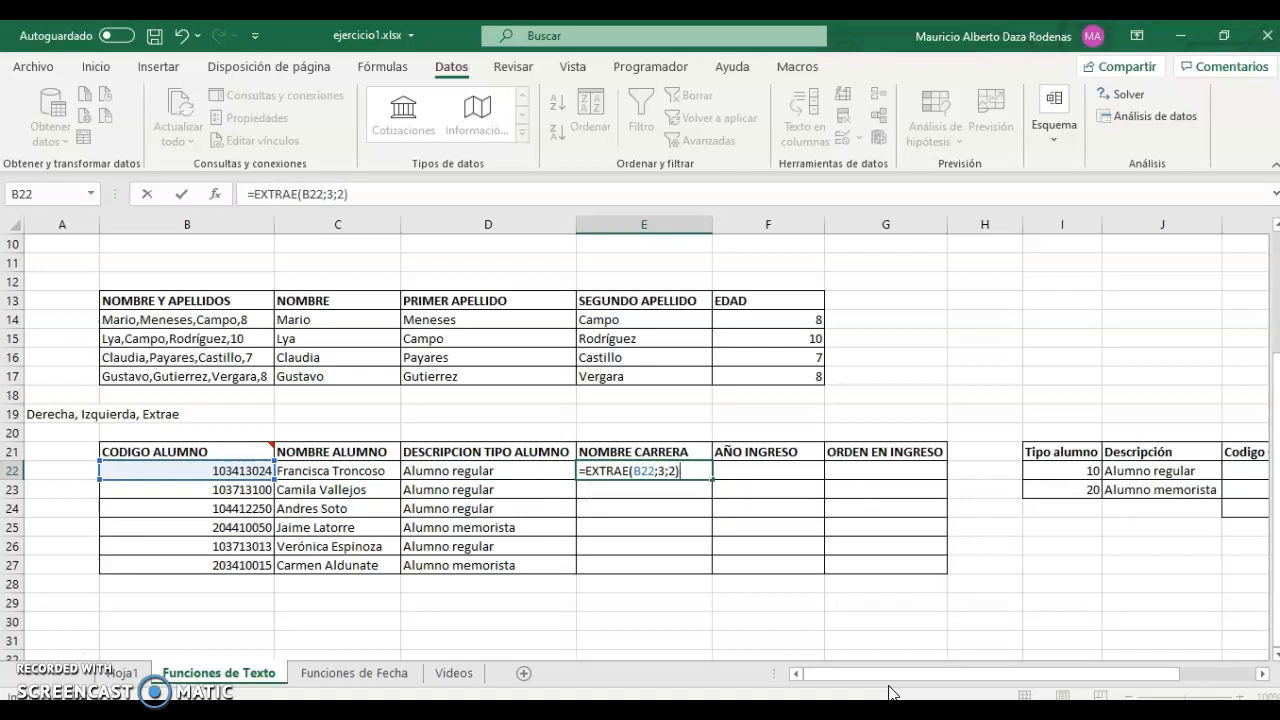
{"action": "key", "text": "ctrl+Return"}
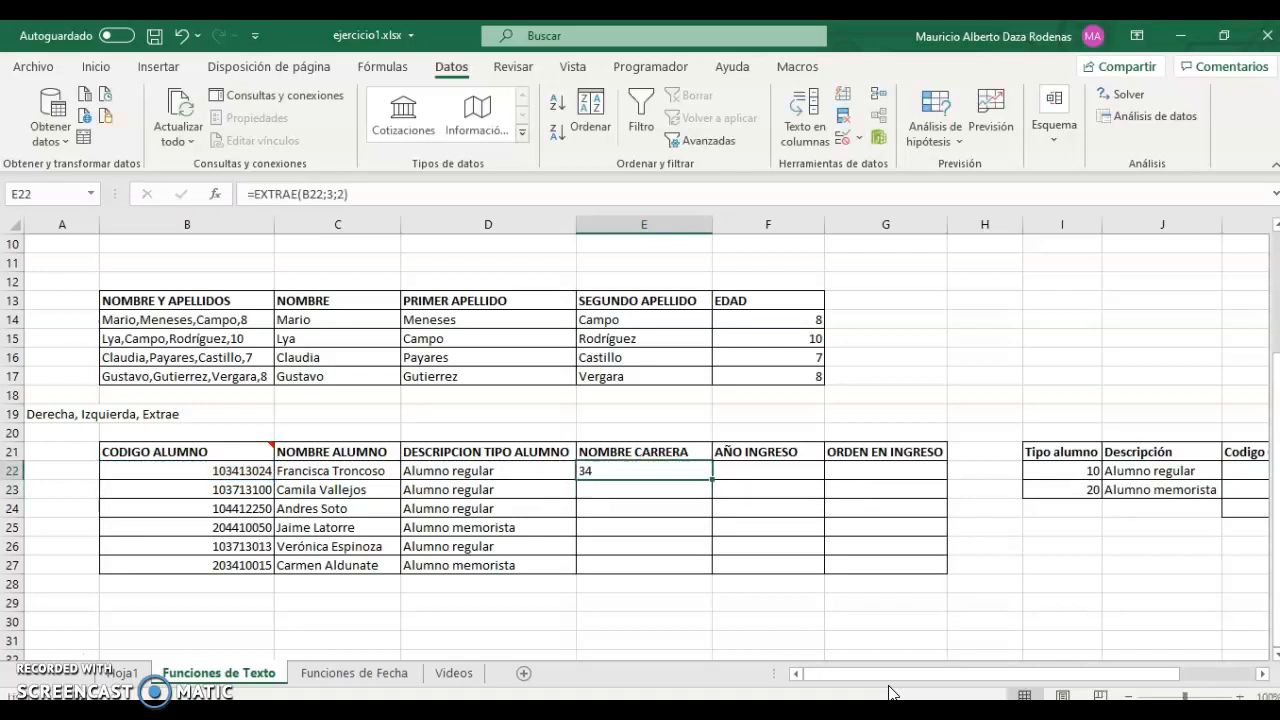
{"action": "key", "text": "F2"}
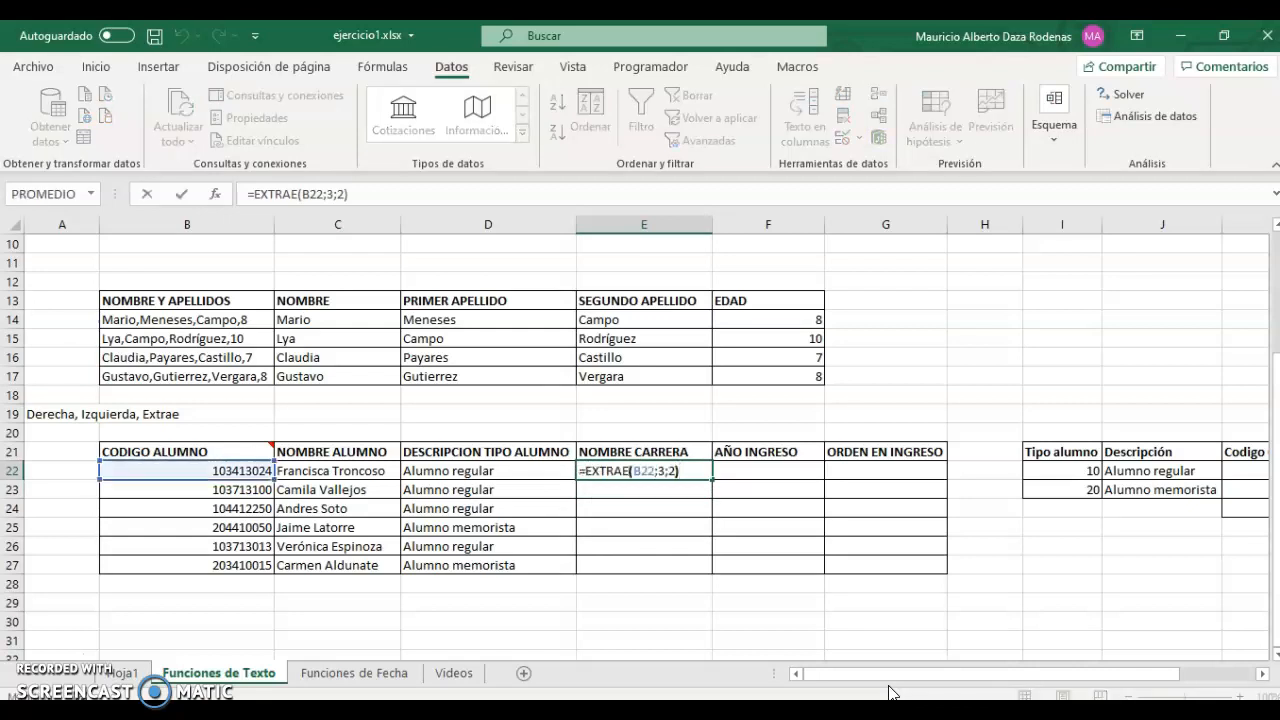
{"action": "key", "text": "Left"}
{"action": "key", "text": "Left"}
{"action": "key", "text": "Left"}
{"action": "key", "text": "Left"}
{"action": "key", "text": "Left"}
{"action": "key", "text": "Left"}
{"action": "key", "text": "Left"}
{"action": "key", "text": "Left"}
{"action": "key", "text": "Left"}
{"action": "key", "text": "Left"}
{"action": "key", "text": "Left"}
Wrap E22 in SI comparing the extracted code to $K$22, returning $L$22 (Contador auditor).
{"action": "type", "text": "si"}
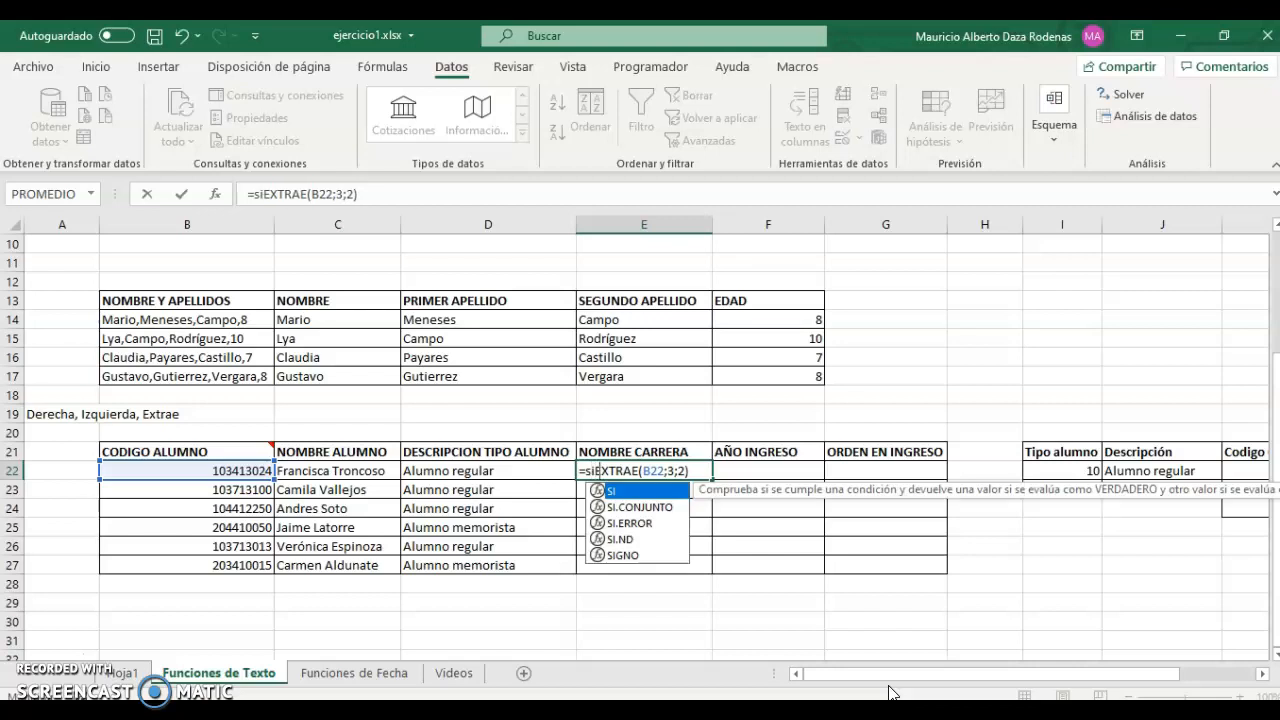
{"action": "type", "text": "("}
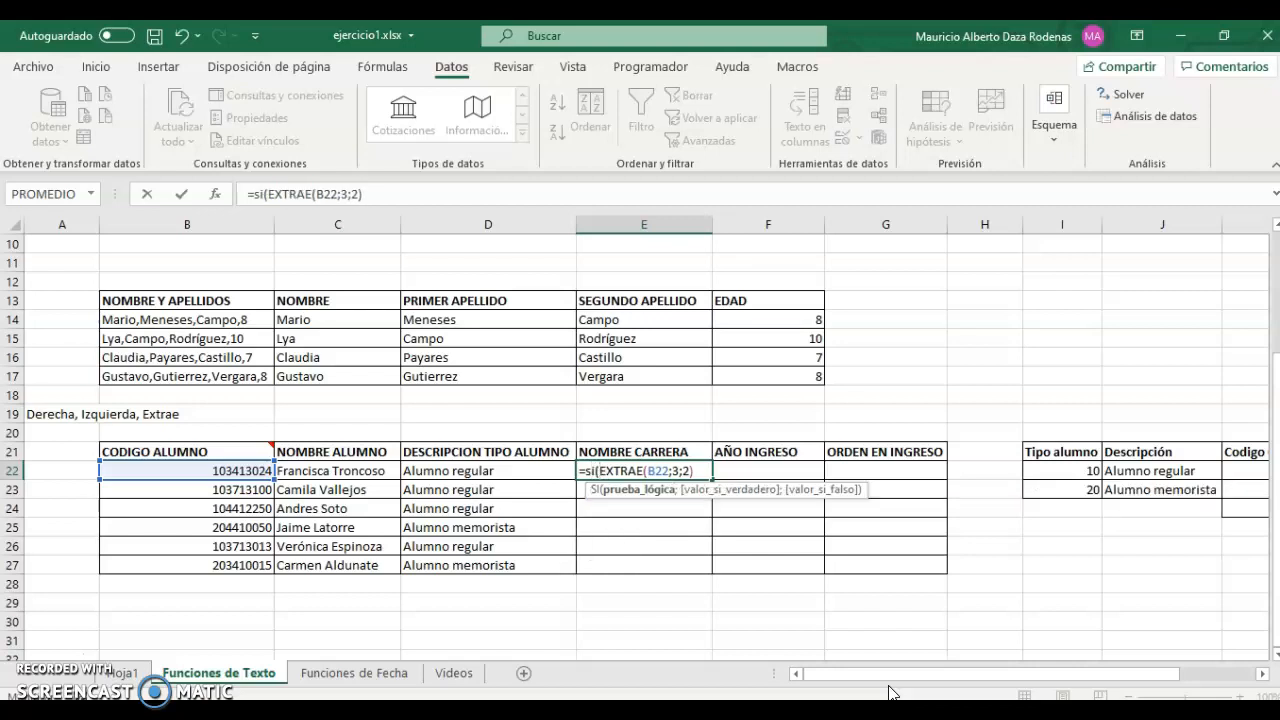
{"action": "key", "text": "Right"}
{"action": "key", "text": "Right"}
{"action": "key", "text": "Right"}
{"action": "key", "text": "Right"}
{"action": "key", "text": "Right"}
{"action": "key", "text": "Right"}
{"action": "key", "text": "Right"}
{"action": "key", "text": "Right"}
{"action": "key", "text": "Right"}
{"action": "key", "text": "Right"}
{"action": "key", "text": "Right"}
{"action": "key", "text": "Right"}
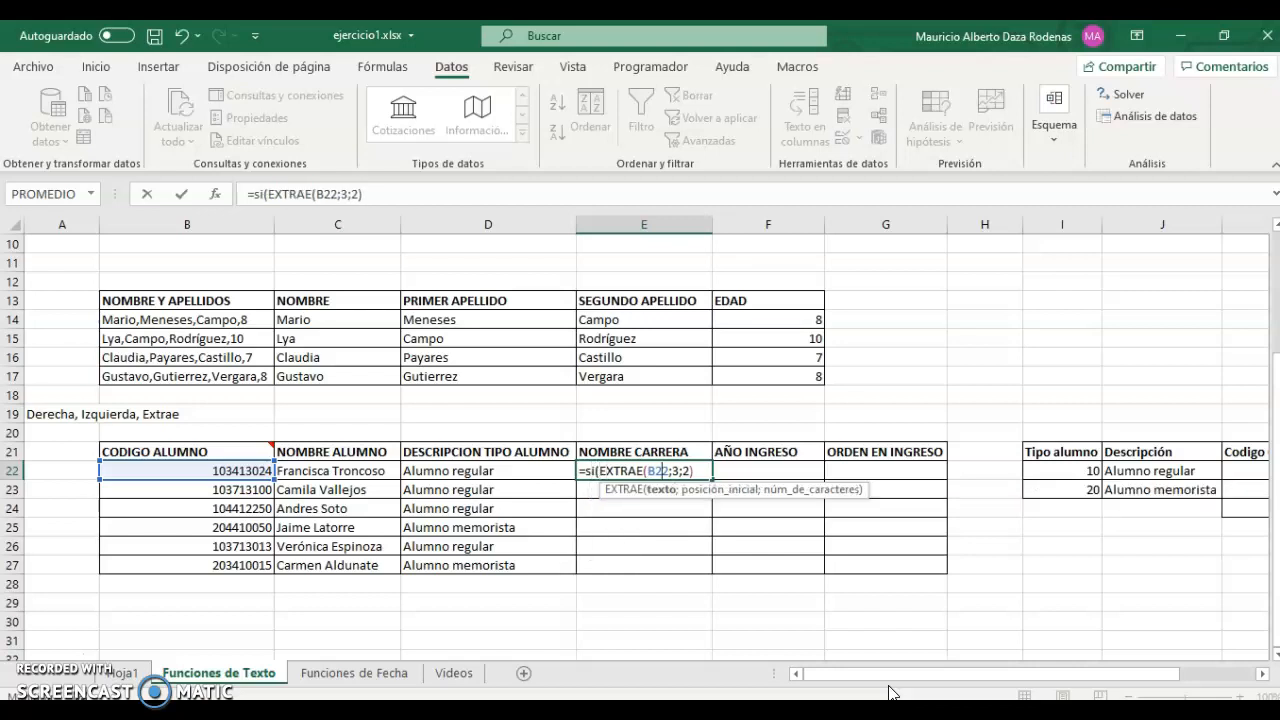
{"action": "key", "text": "Right"}
{"action": "key", "text": "Right"}
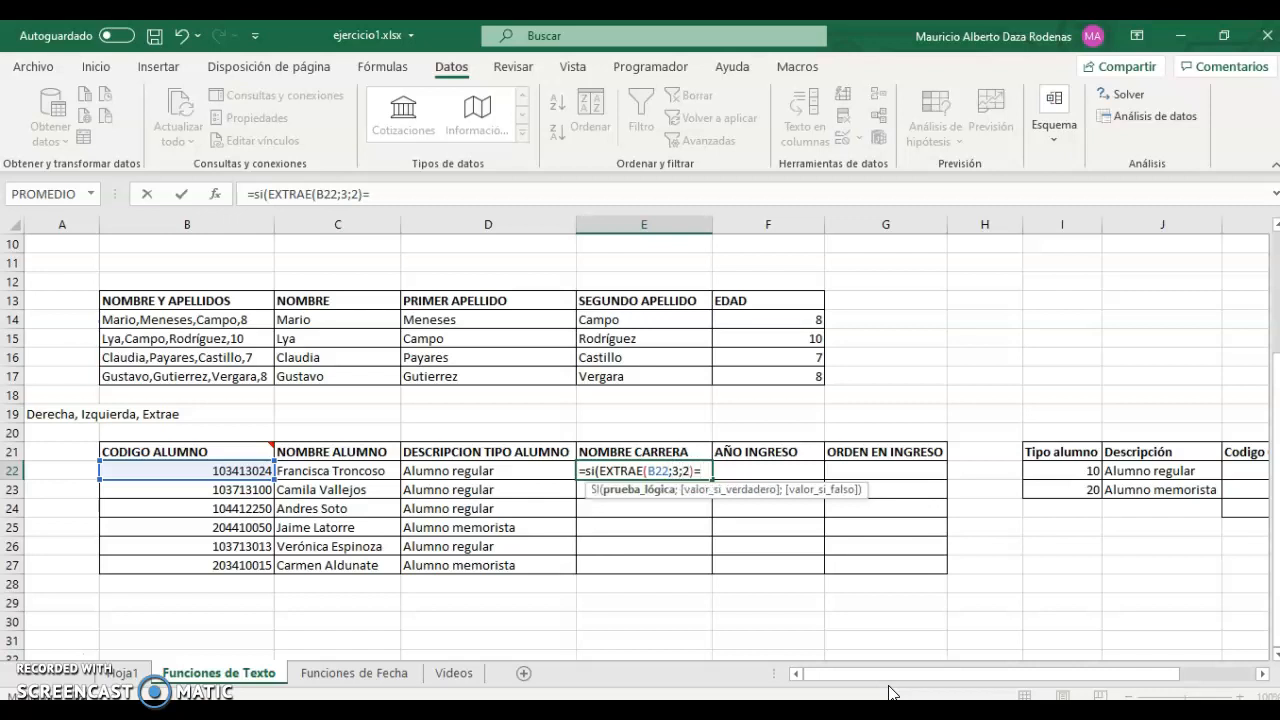
{"action": "left_click_drag", "start_coordinate": [1143, 672], "coordinate": [1219, 672]}
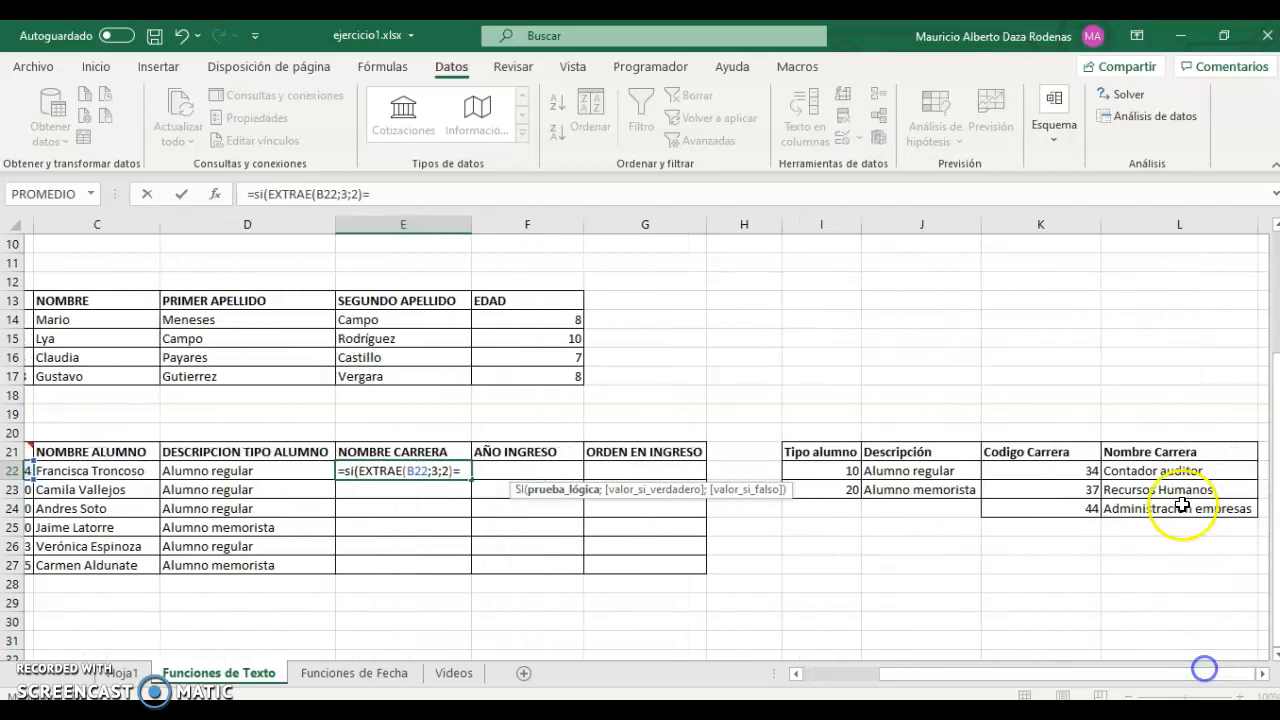
{"action": "left_click", "coordinate": [1063, 478]}
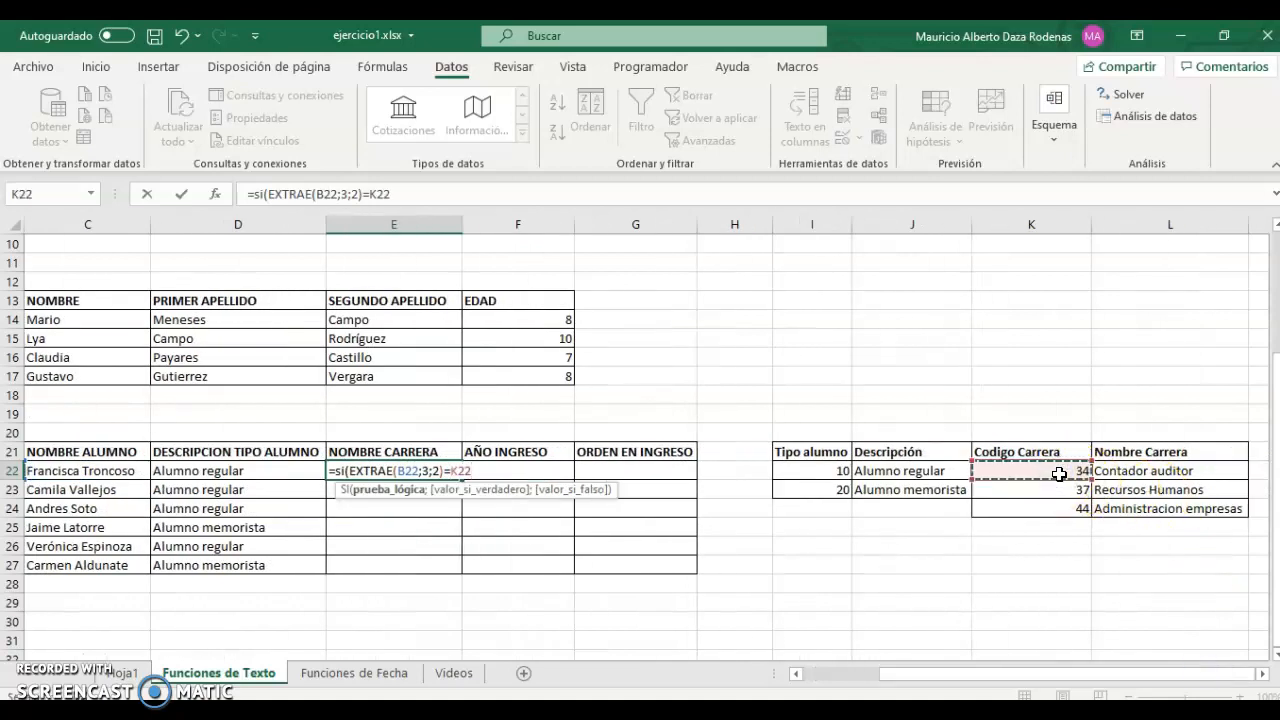
{"action": "key", "text": "F4"}
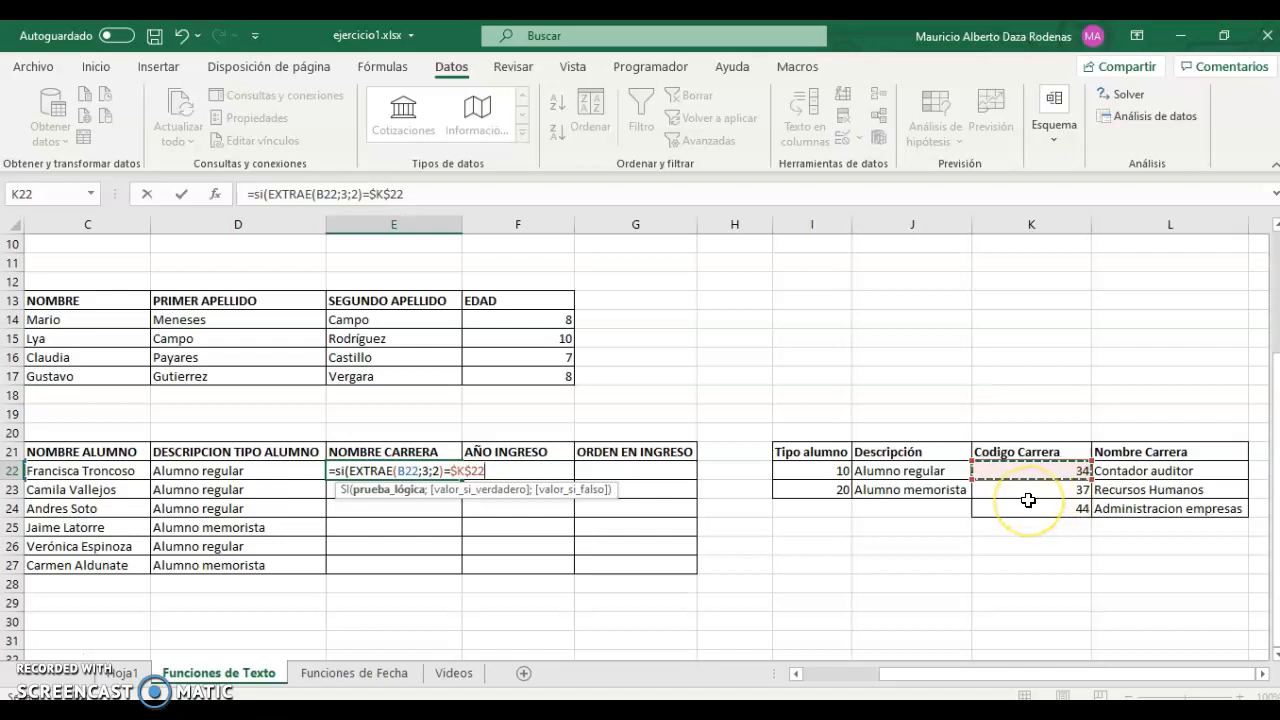
{"action": "type", "text": ";"}
{"action": "left_click", "coordinate": [1123, 472]}
{"action": "key", "text": "F4"}
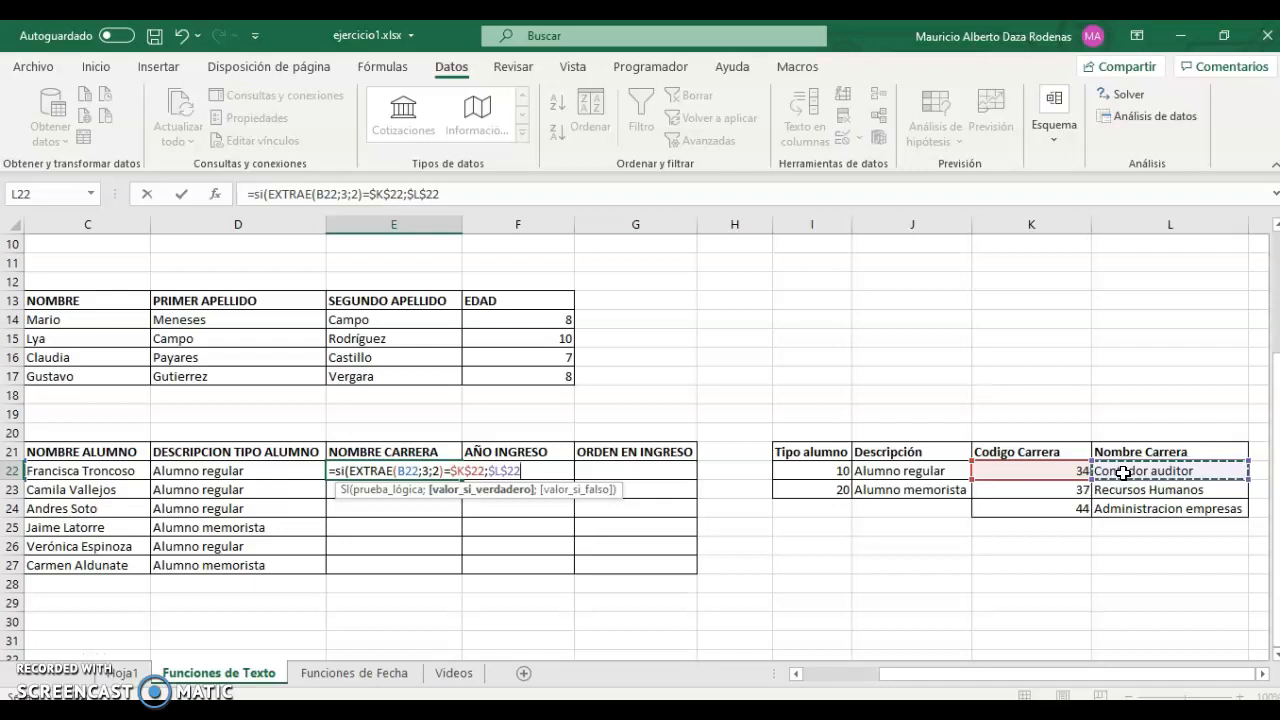
Add a nested SI with a second EXTRAE(B22;3;2) as its condition.
{"action": "type", "text": ";si"}
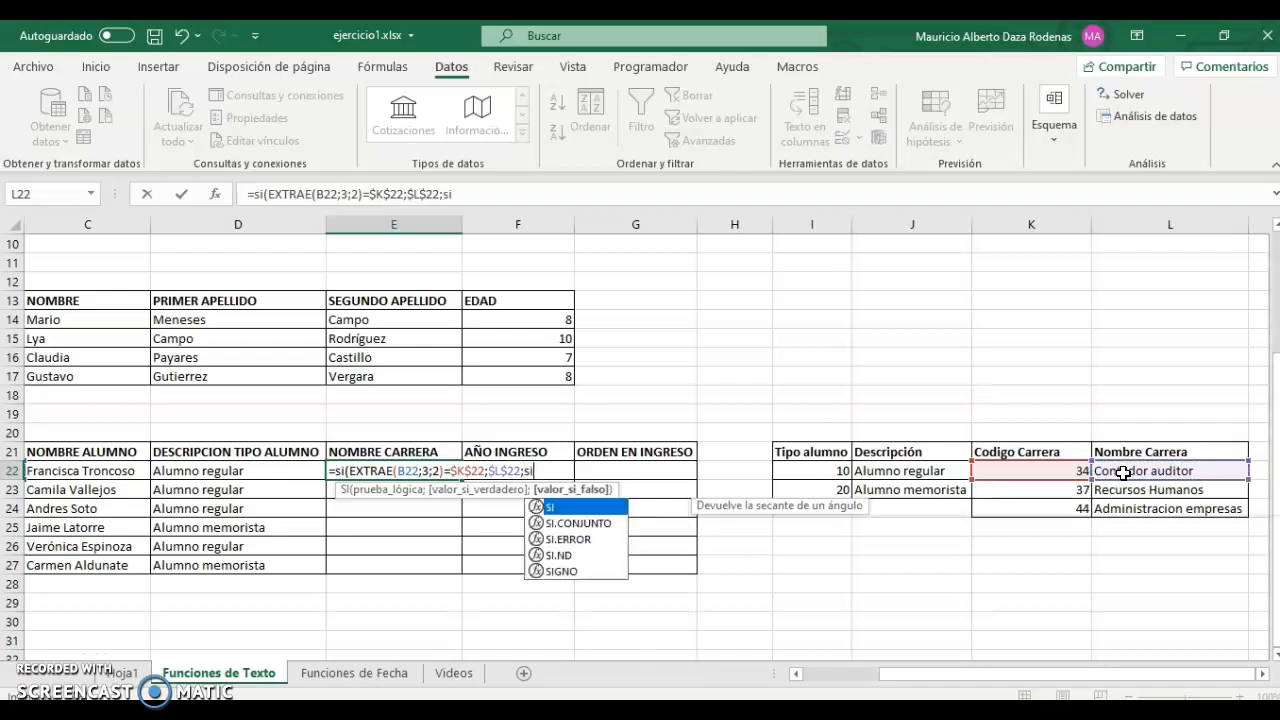
{"action": "type", "text": "("}
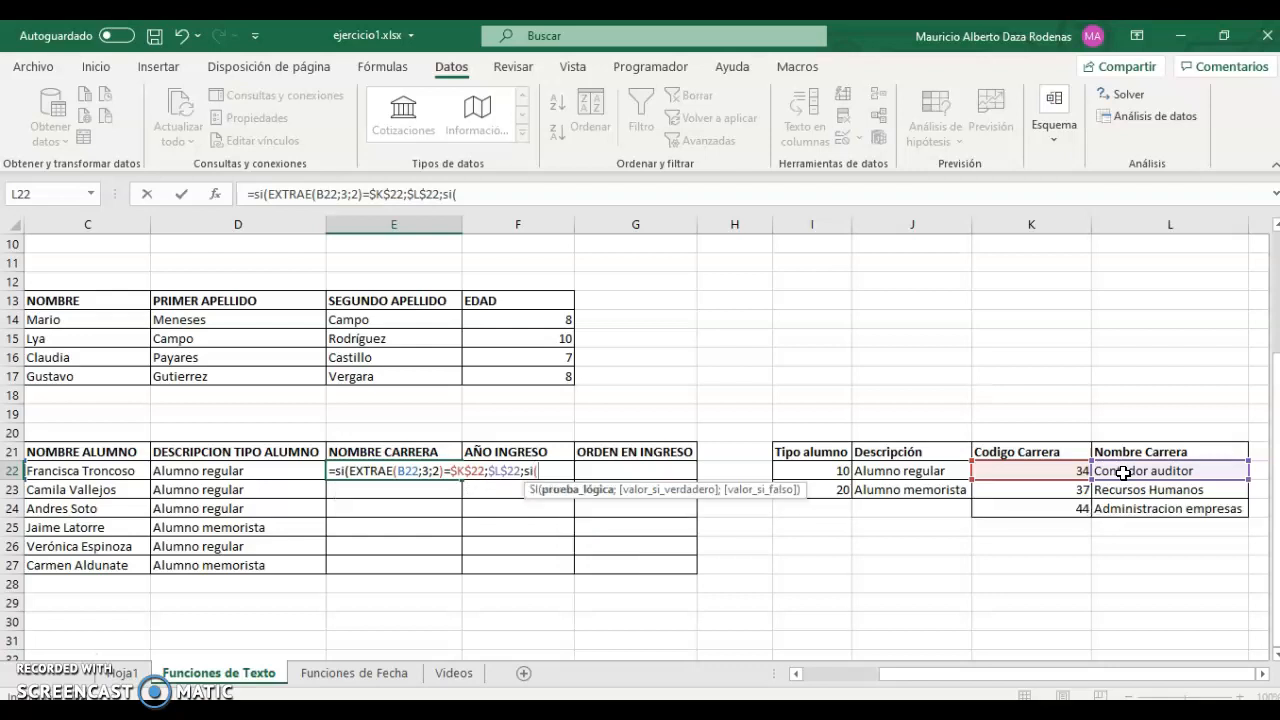
{"action": "type", "text": "extr"}
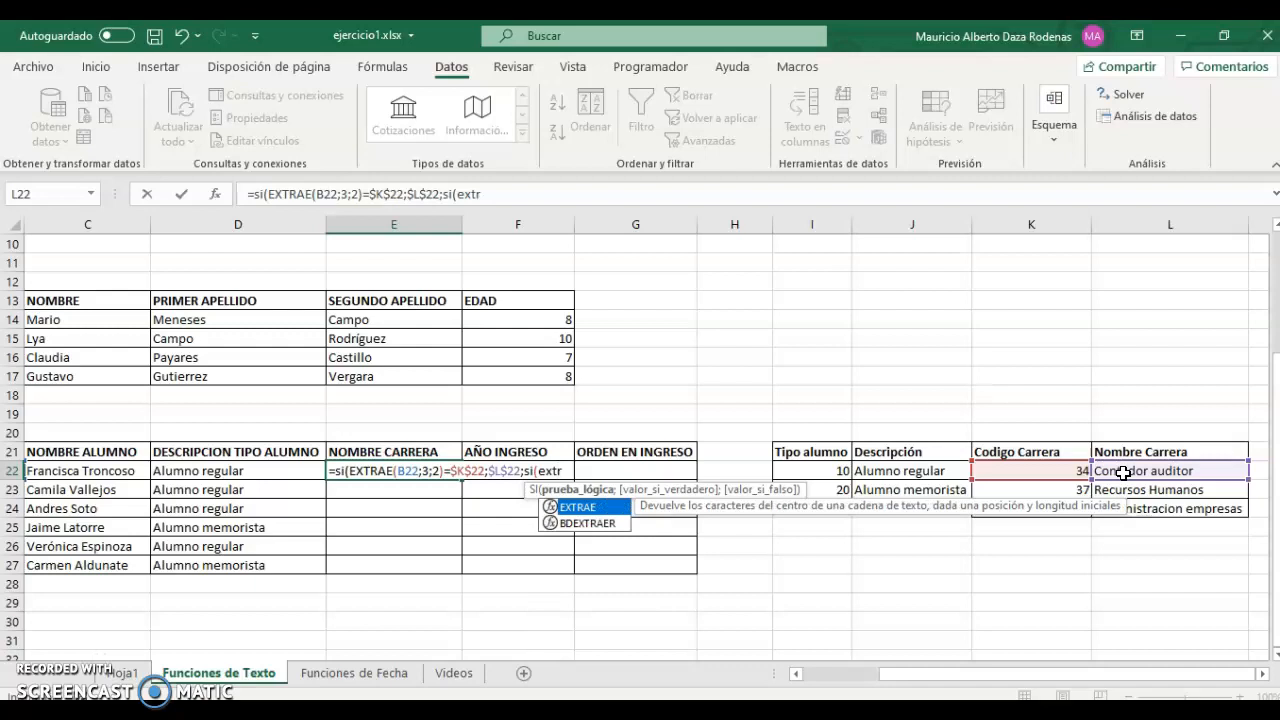
{"action": "key", "text": "Tab"}
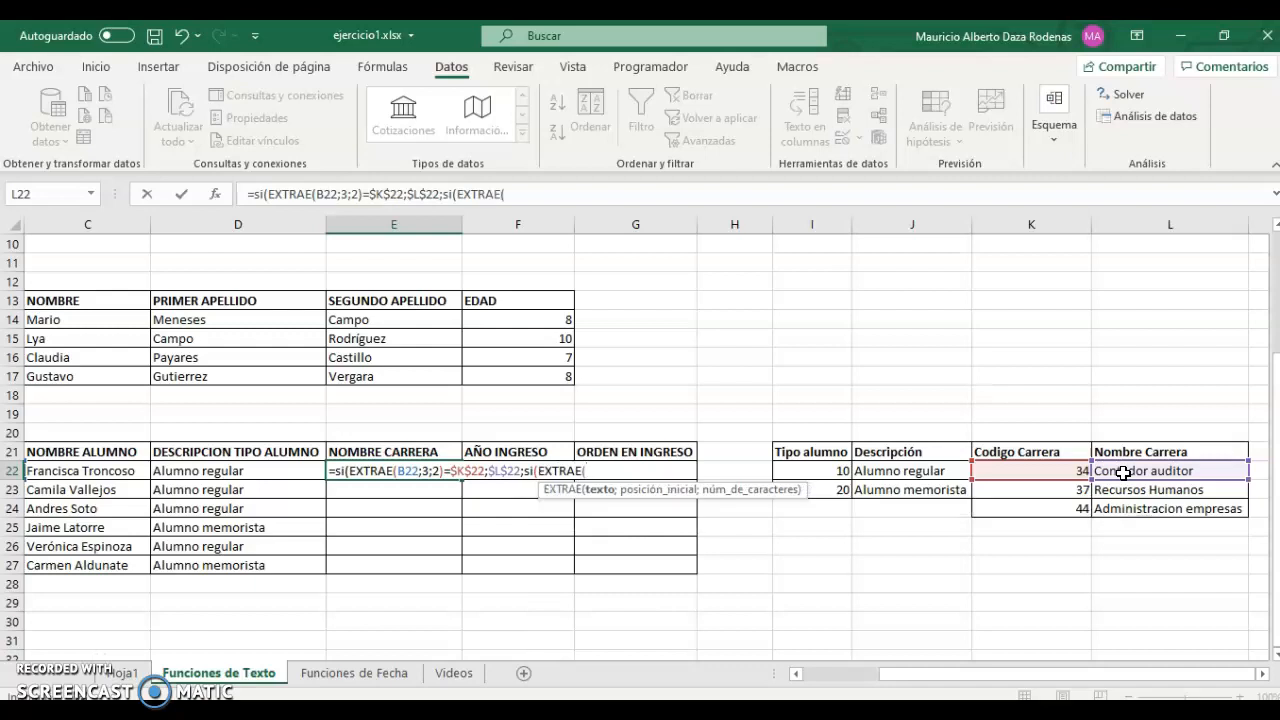
{"action": "key", "text": "Left"}
{"action": "key", "text": "Left"}
{"action": "key", "text": "Left"}
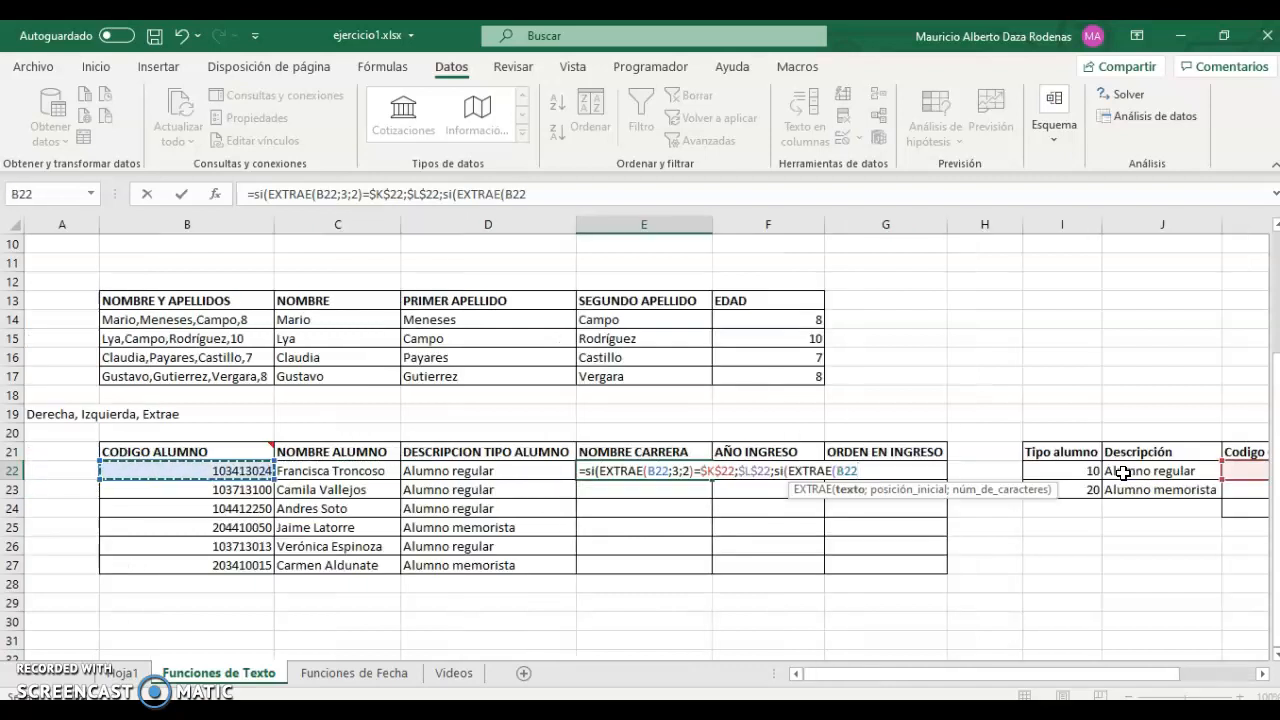
{"action": "type", "text": ";3;2)"}
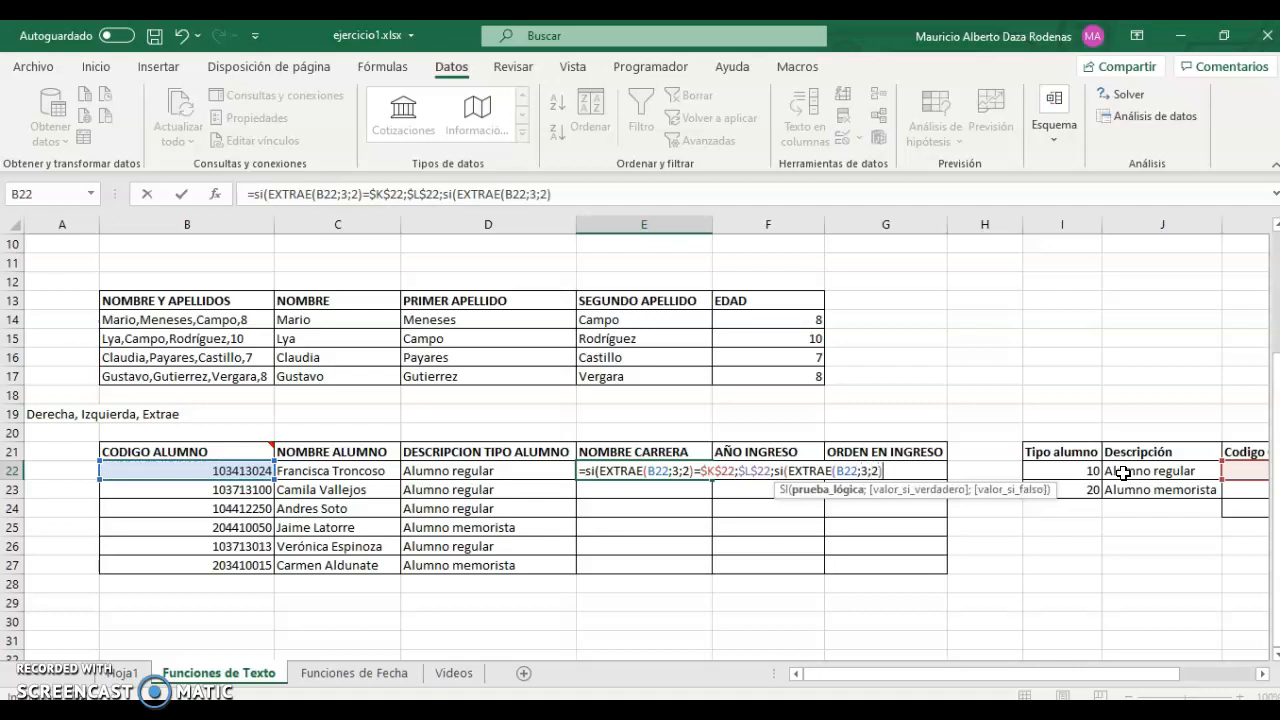
{"action": "key", "text": "BackSpace"}
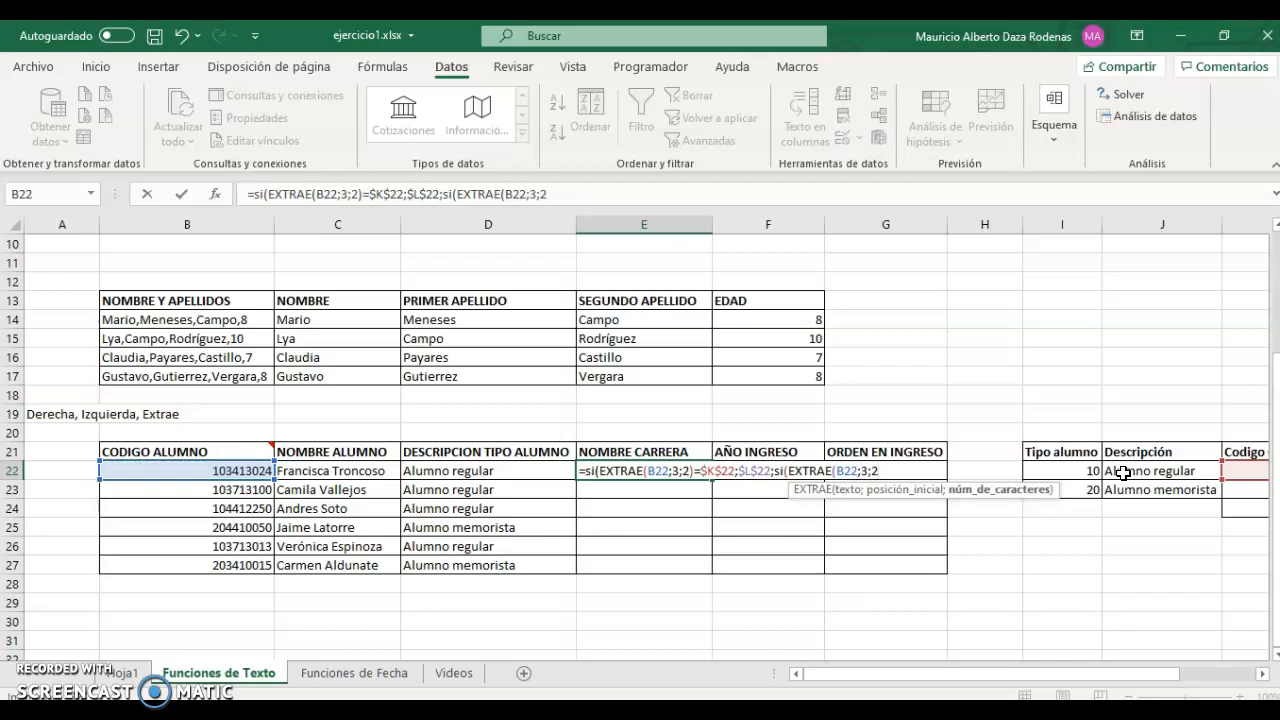
{"action": "type", "text": ")="}
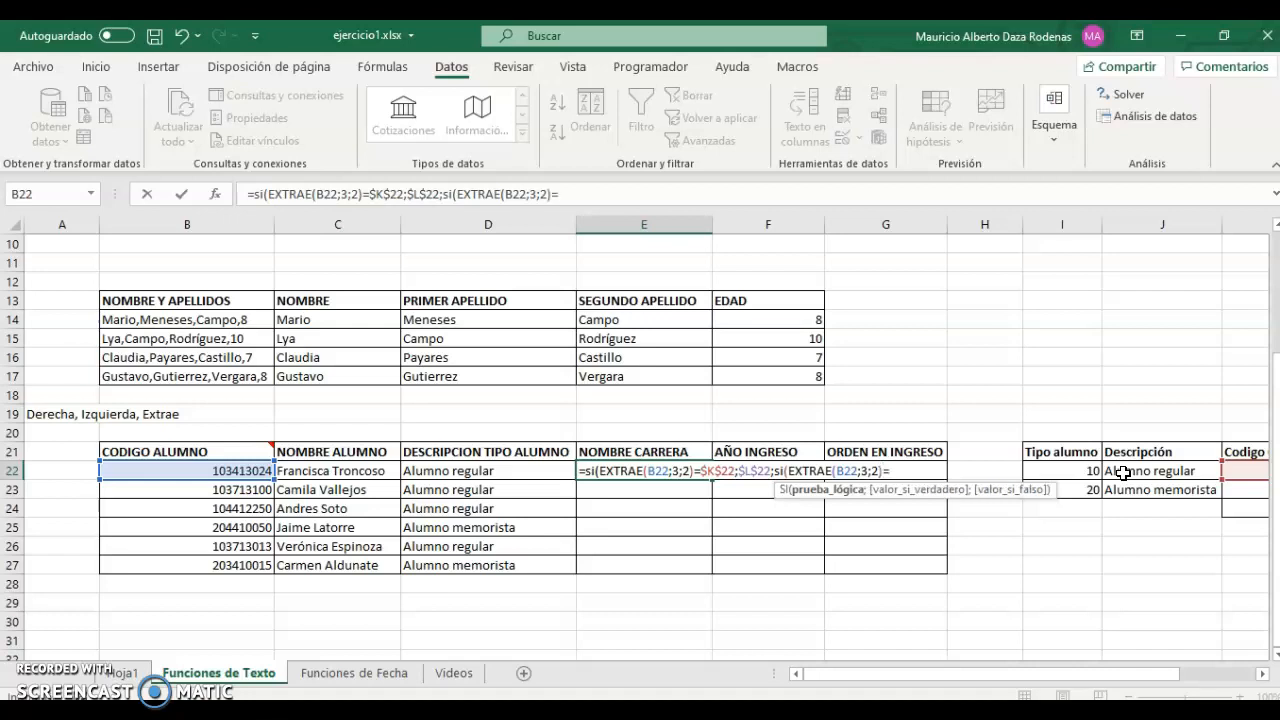
Compare with $K$23 to return $L$23, fall back to $L$24, and commit E22.
{"action": "left_click_drag", "start_coordinate": [1166, 680], "coordinate": [1250, 678]}
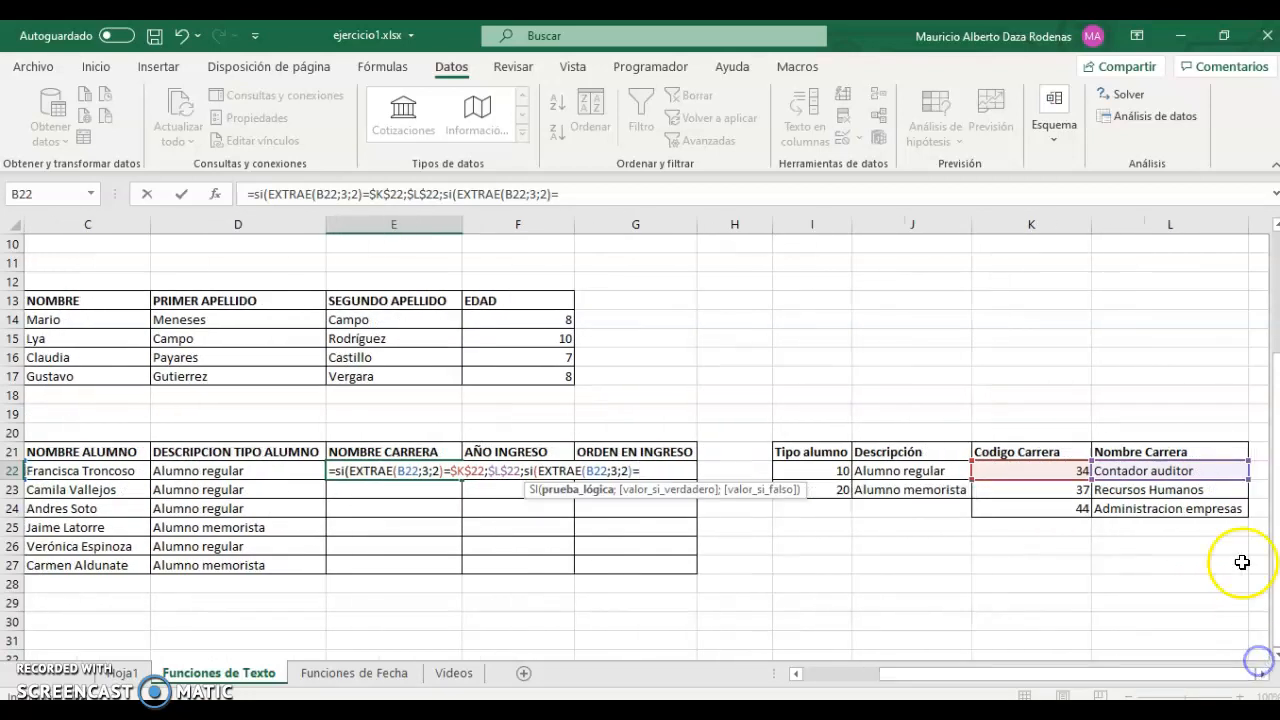
{"action": "left_click", "coordinate": [1080, 494]}
{"action": "key", "text": "F4"}
{"action": "type", "text": ";"}
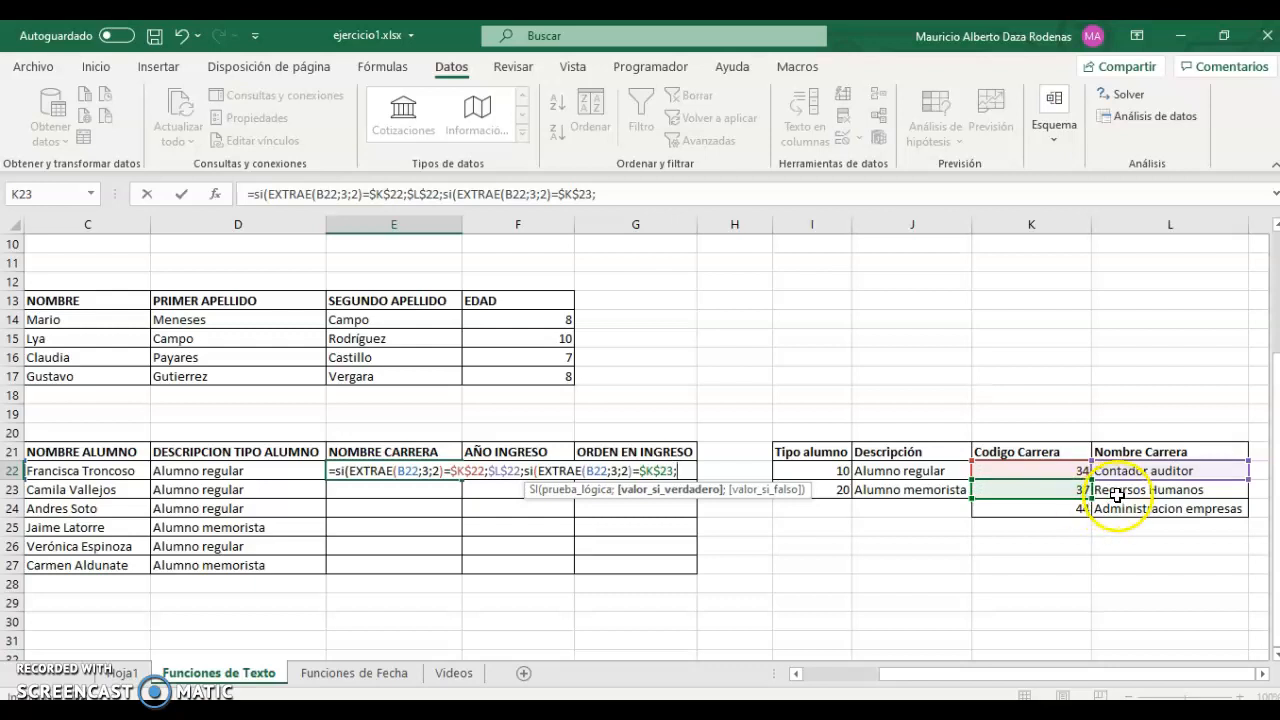
{"action": "left_click", "coordinate": [1120, 492]}
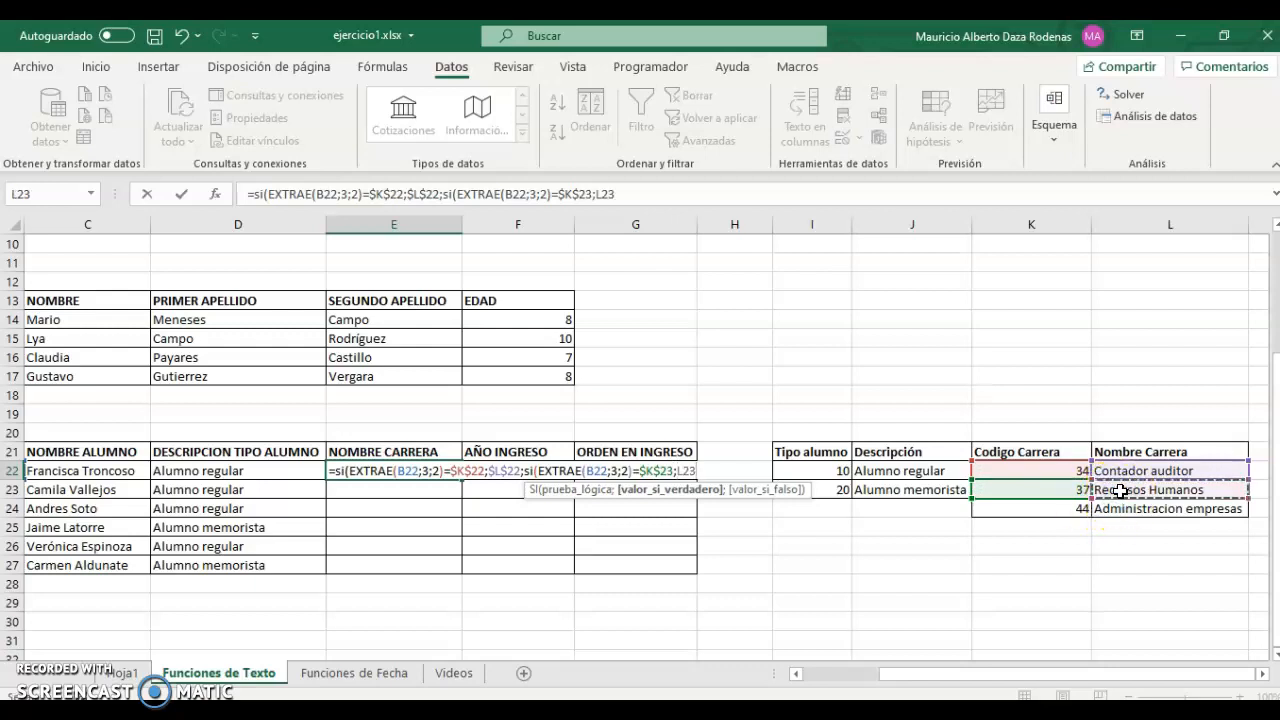
{"action": "key", "text": "F4"}
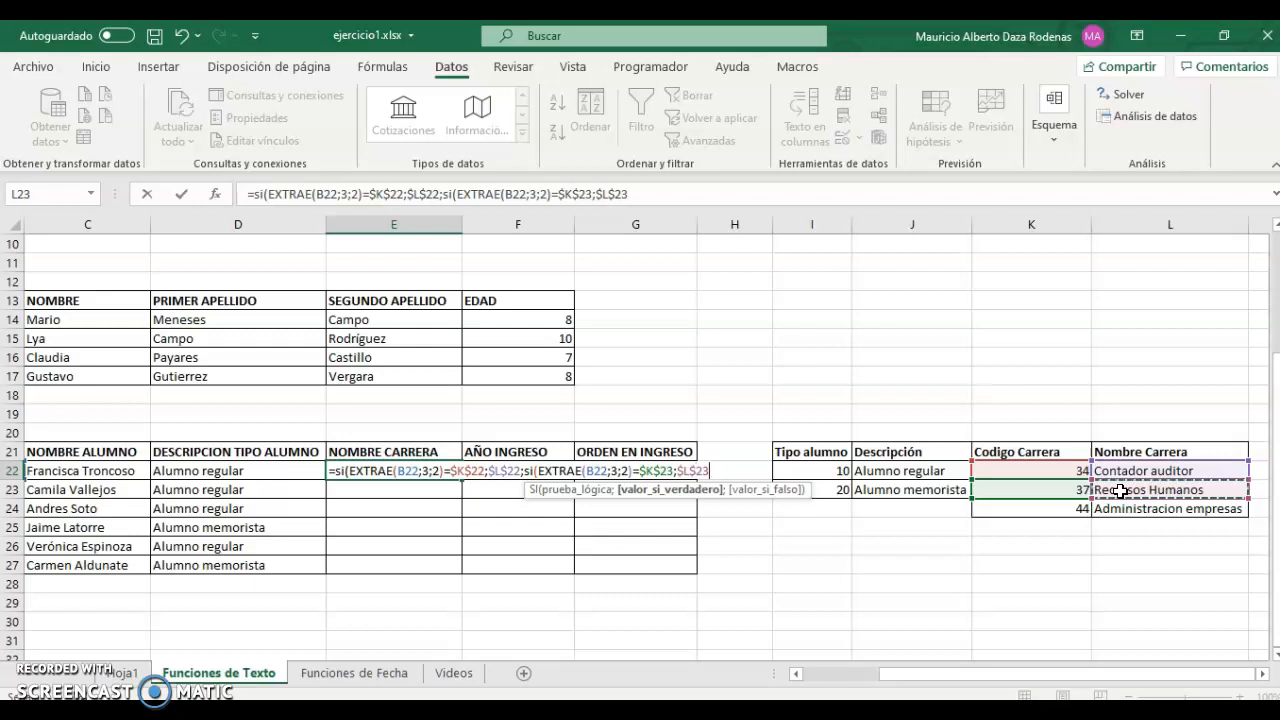
{"action": "type", "text": ";"}
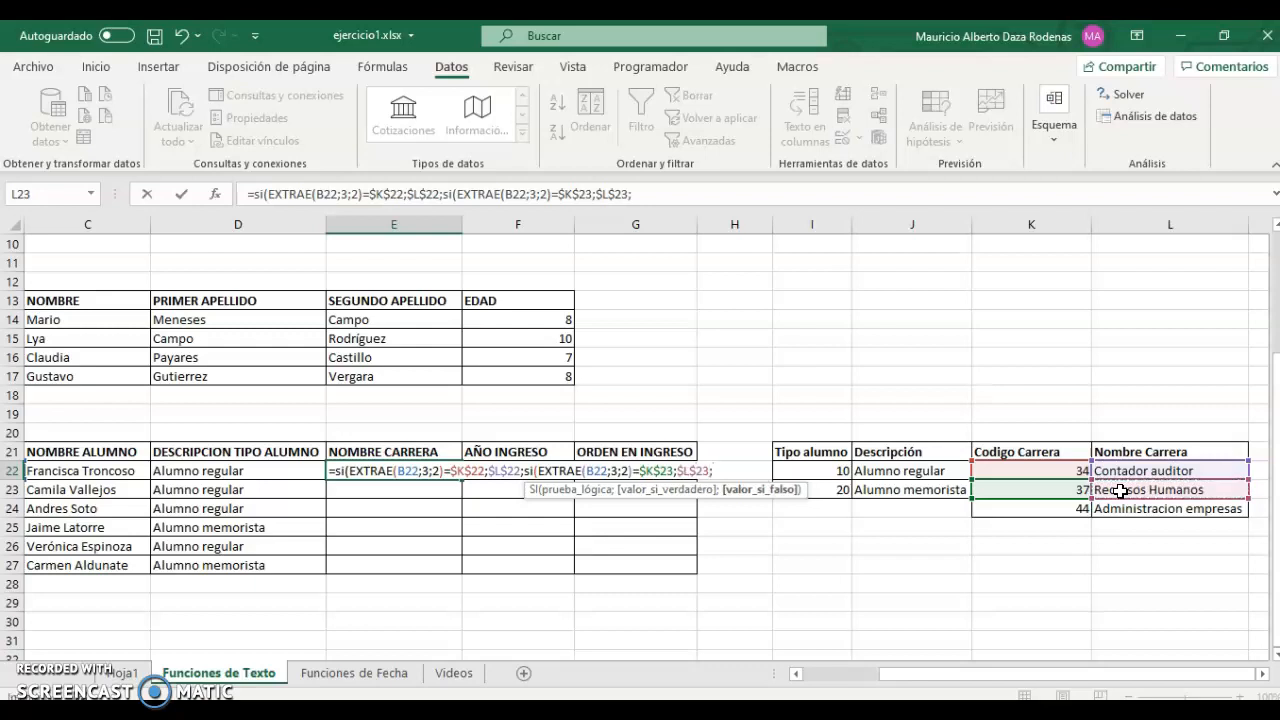
{"action": "left_click", "coordinate": [1130, 510]}
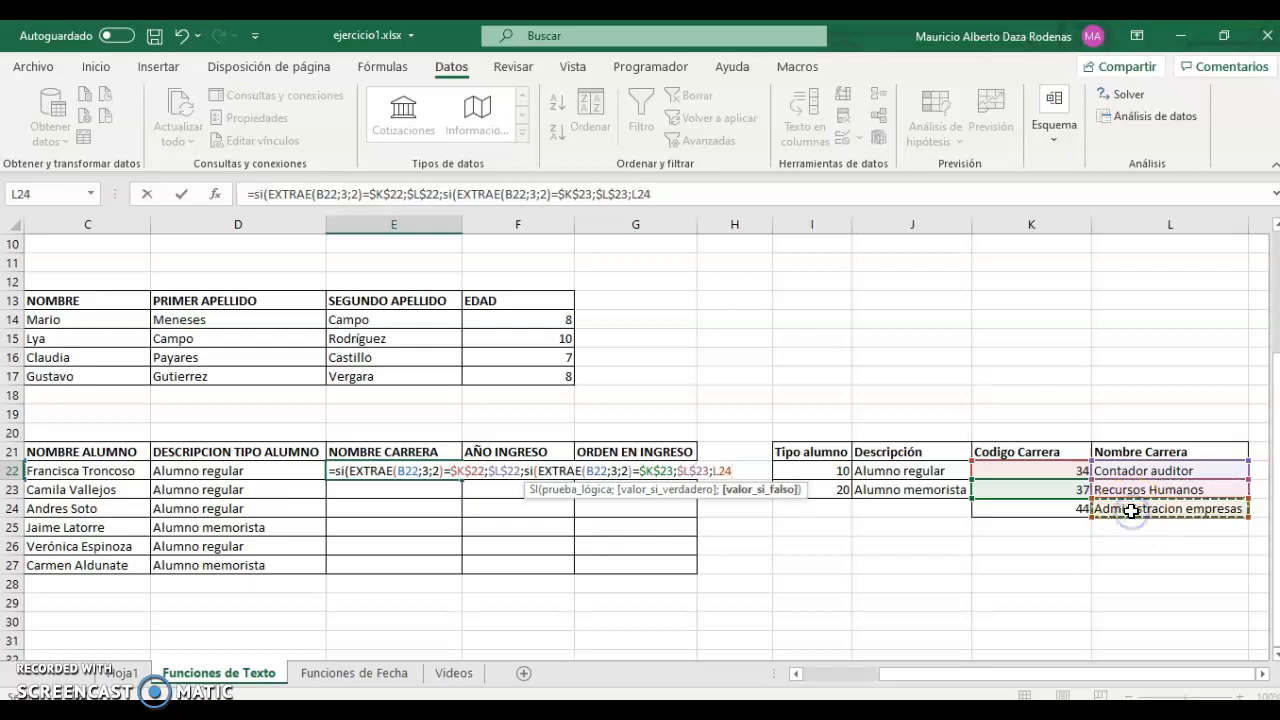
{"action": "key", "text": "F4"}
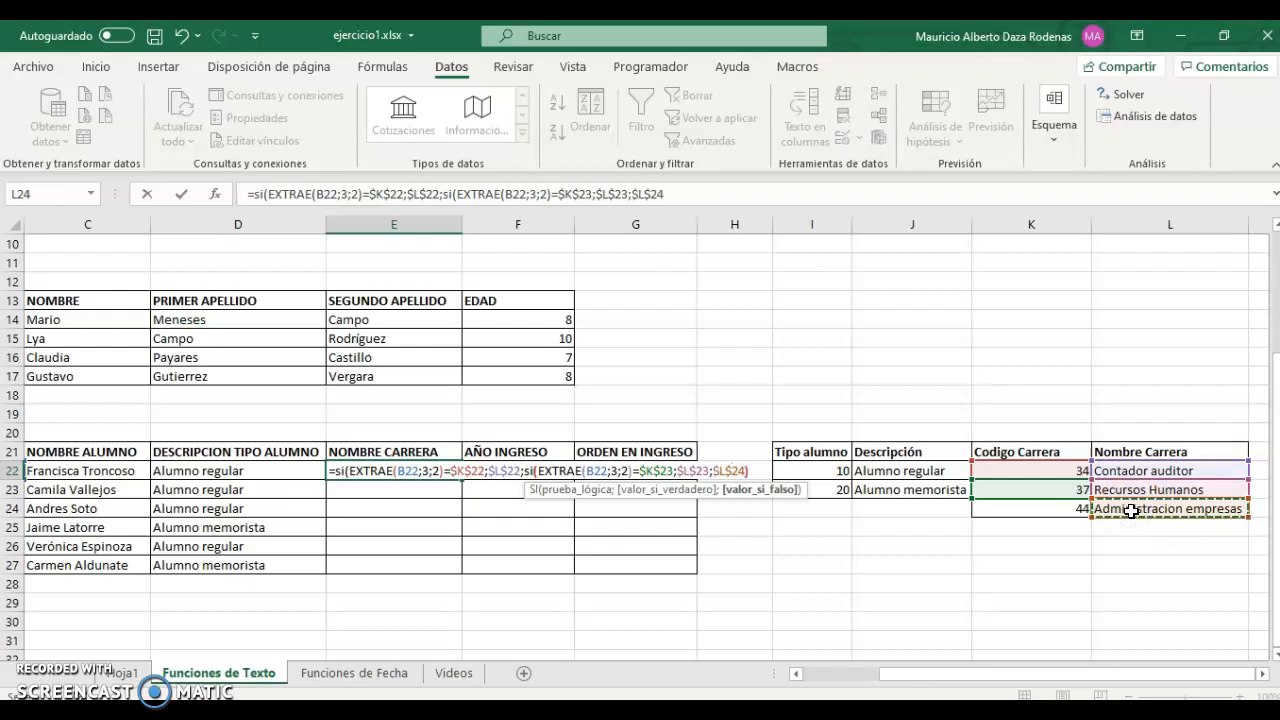
{"action": "type", "text": "))"}
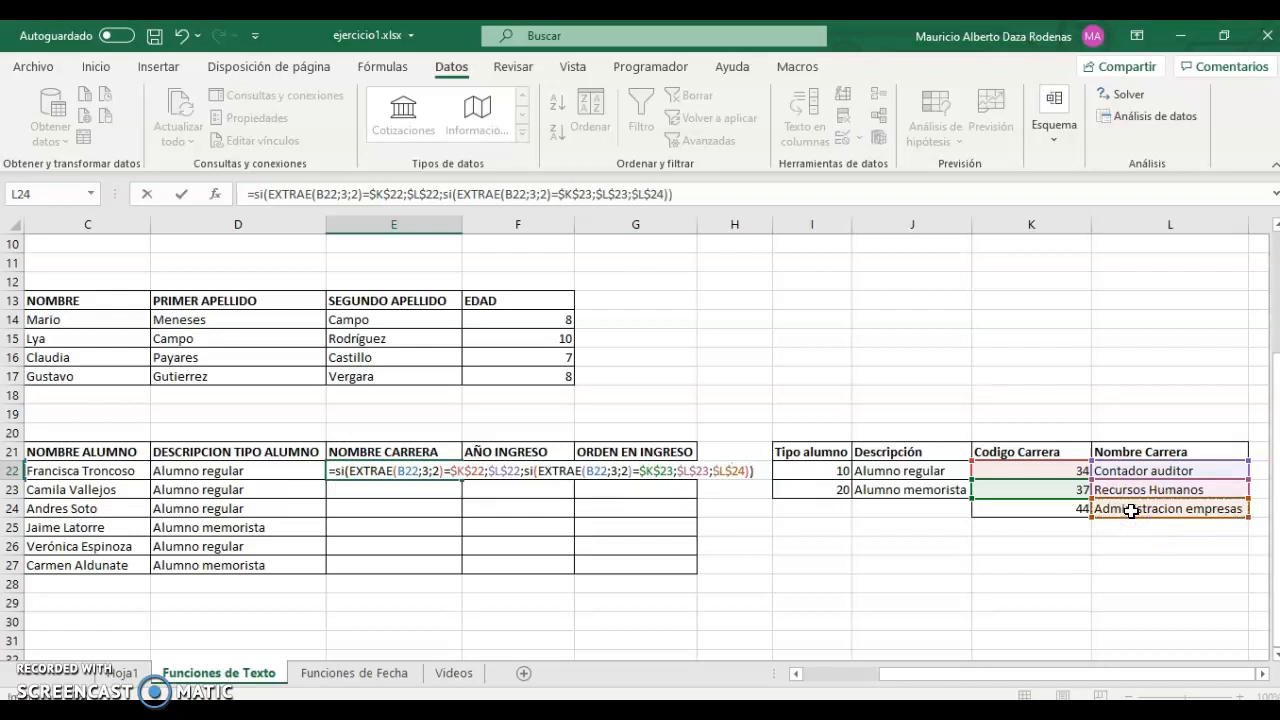
{"action": "key", "text": "ctrl+Return"}
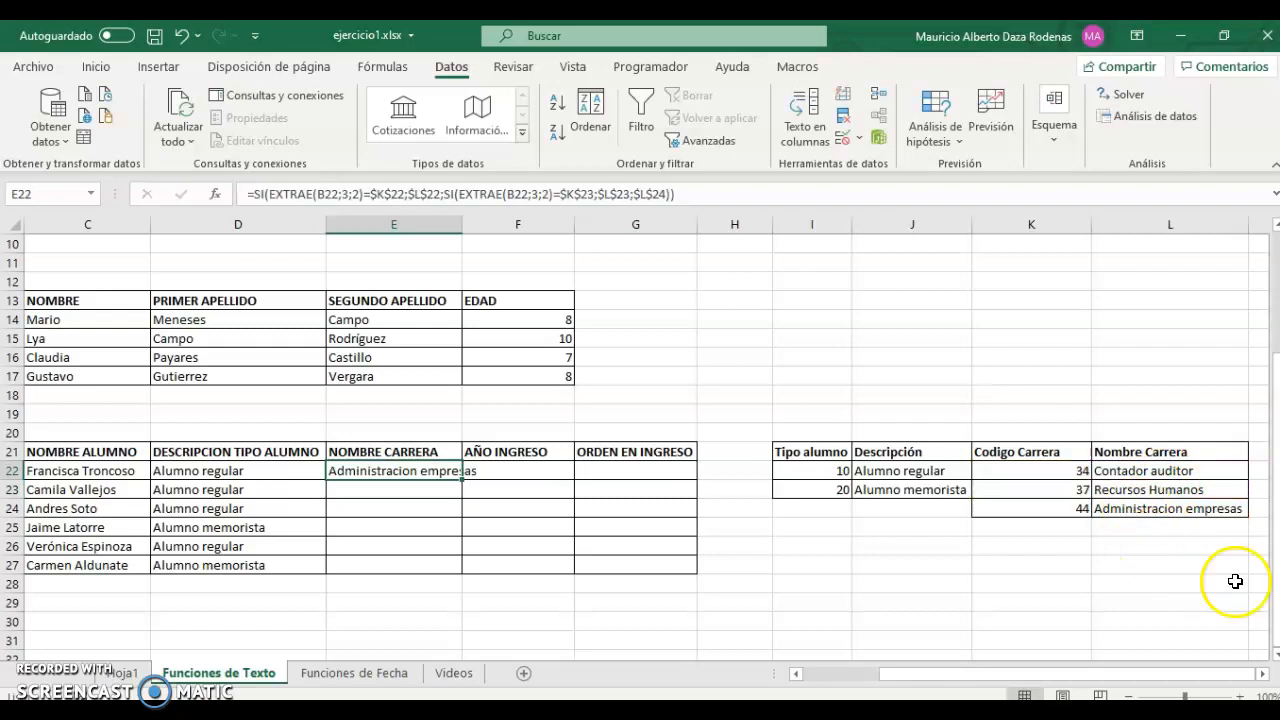
Replace E22's code references with "34" and "37", then fill the formula down to E27.
{"action": "left_click_drag", "start_coordinate": [1096, 680], "coordinate": [1057, 677]}
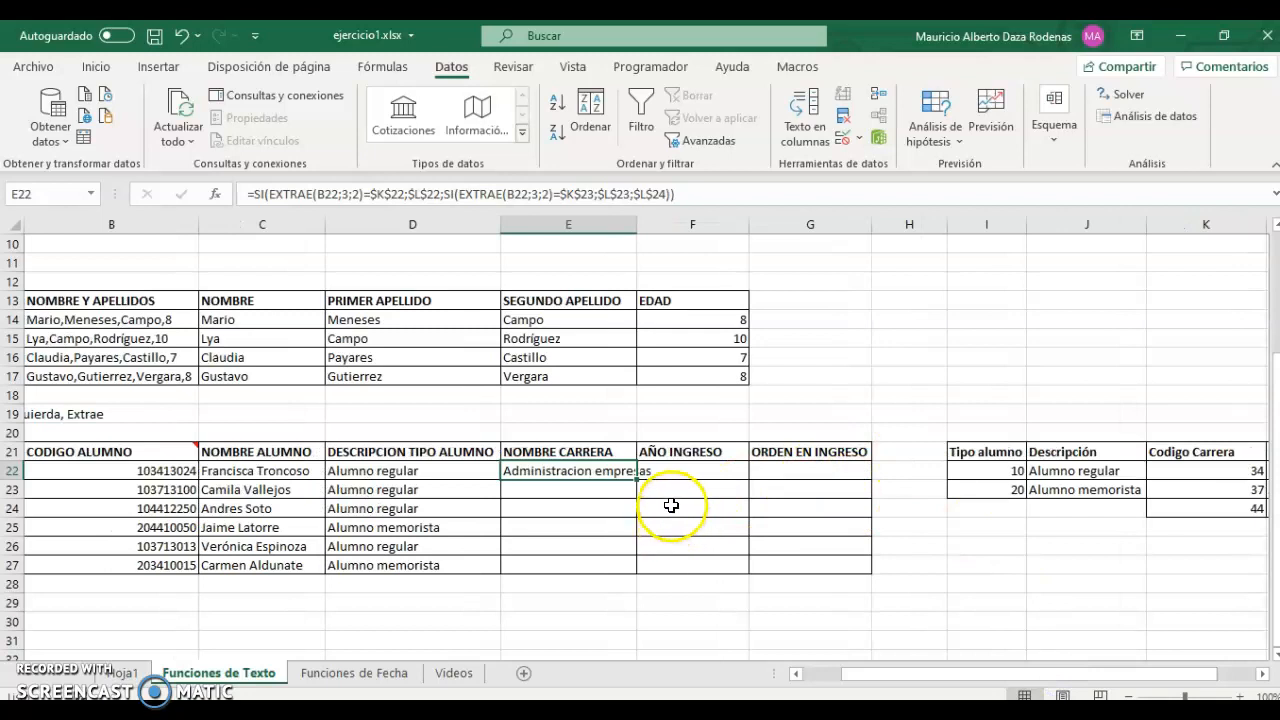
{"action": "double_click", "coordinate": [590, 471]}
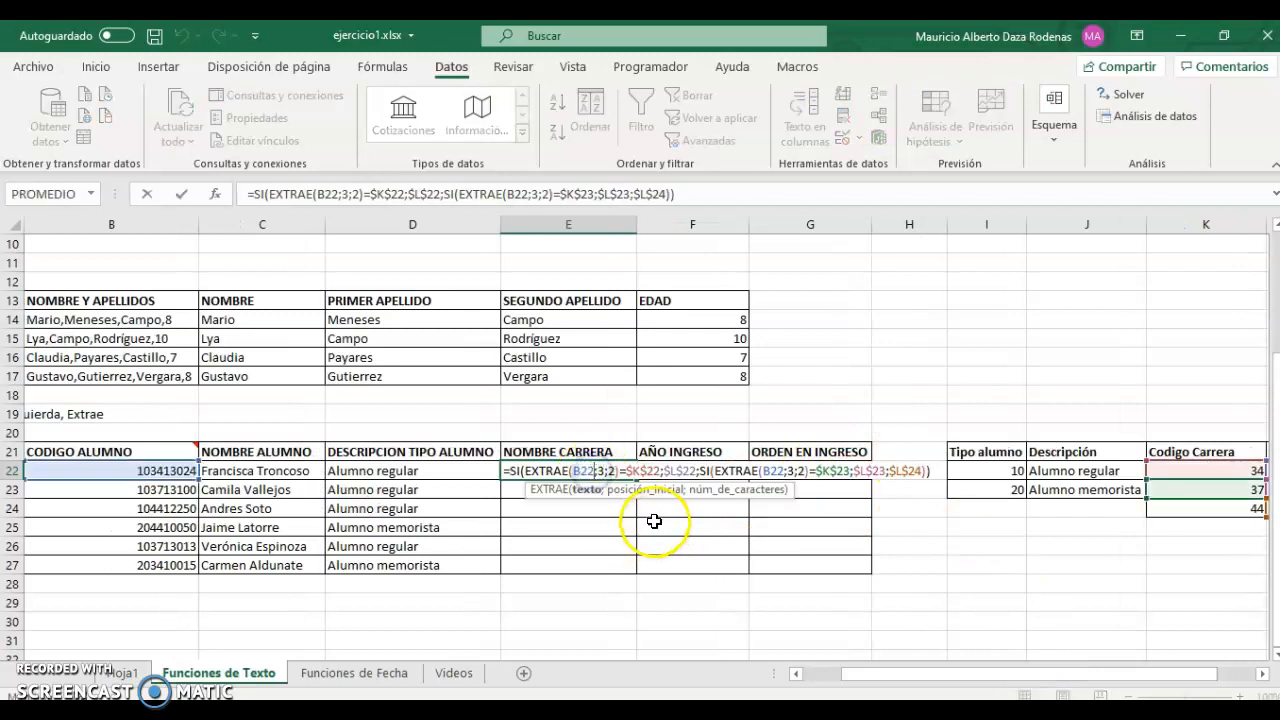
{"action": "left_click", "coordinate": [632, 470]}
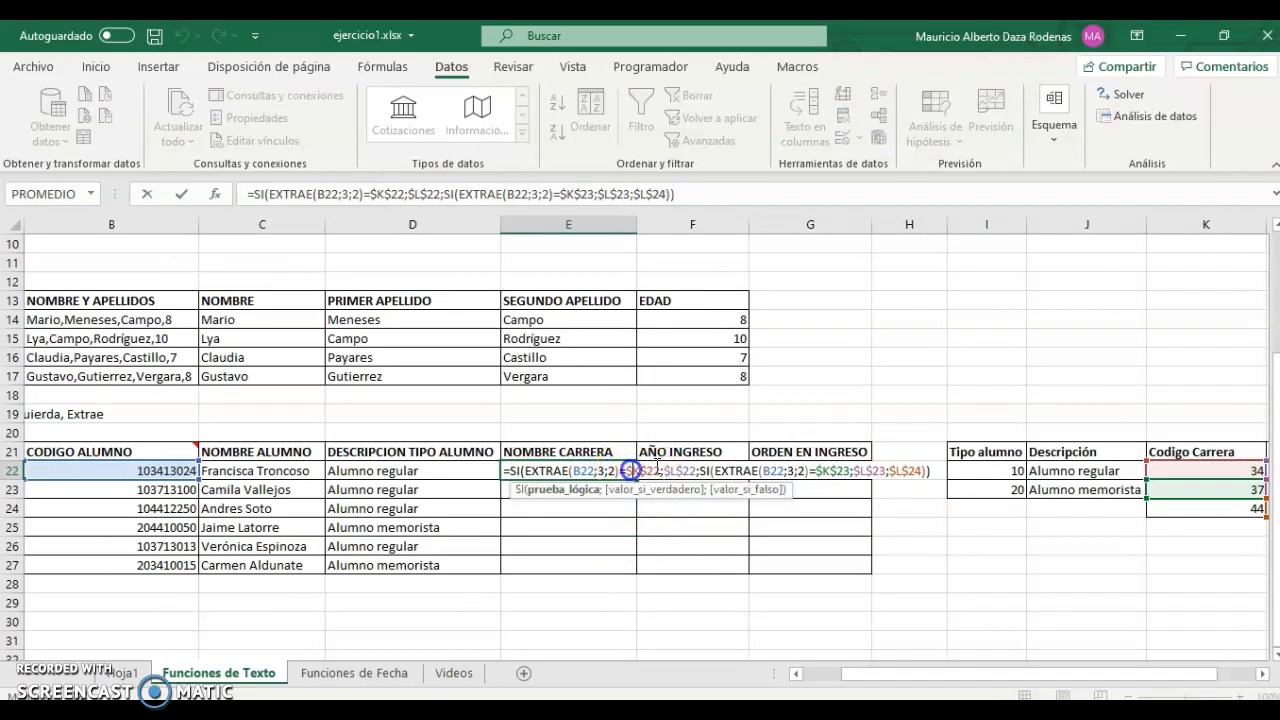
{"action": "key", "text": "Delete"}
{"action": "key", "text": "Delete"}
{"action": "key", "text": "Delete"}
{"action": "key", "text": "Delete"}
{"action": "key", "text": "Delete"}
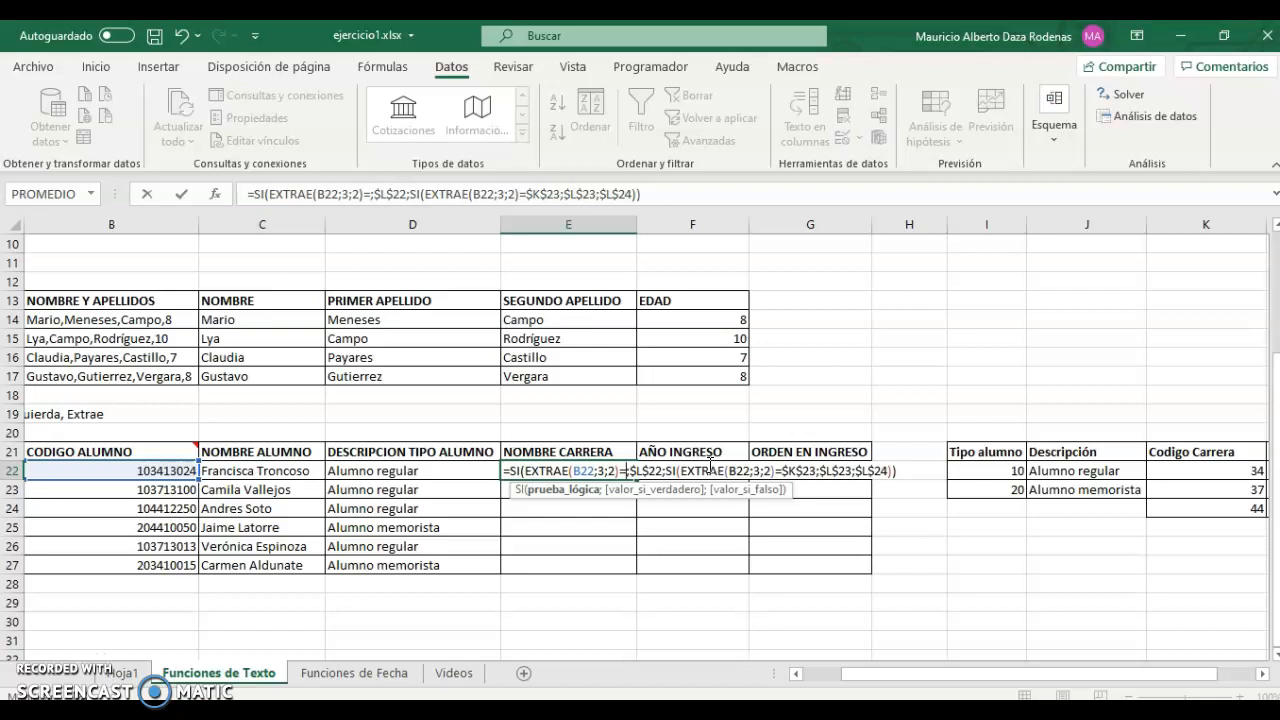
{"action": "type", "text": "\"34\""}
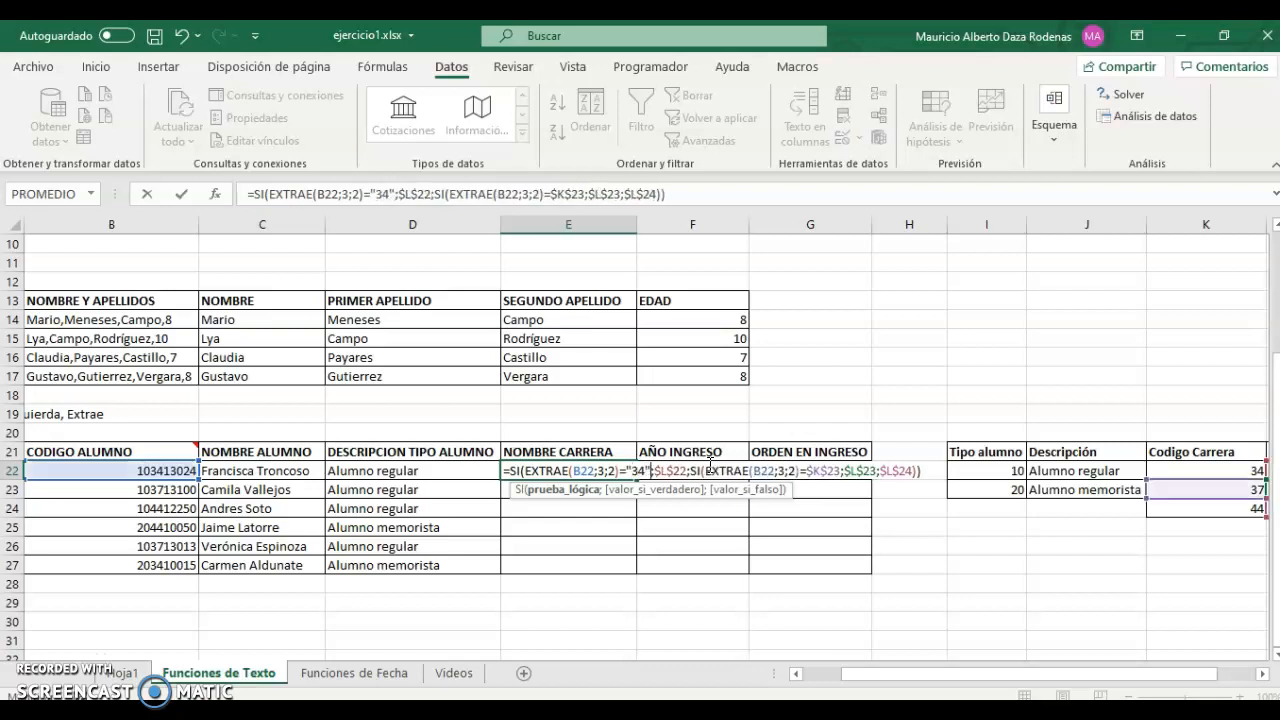
{"action": "key", "text": "Right"}
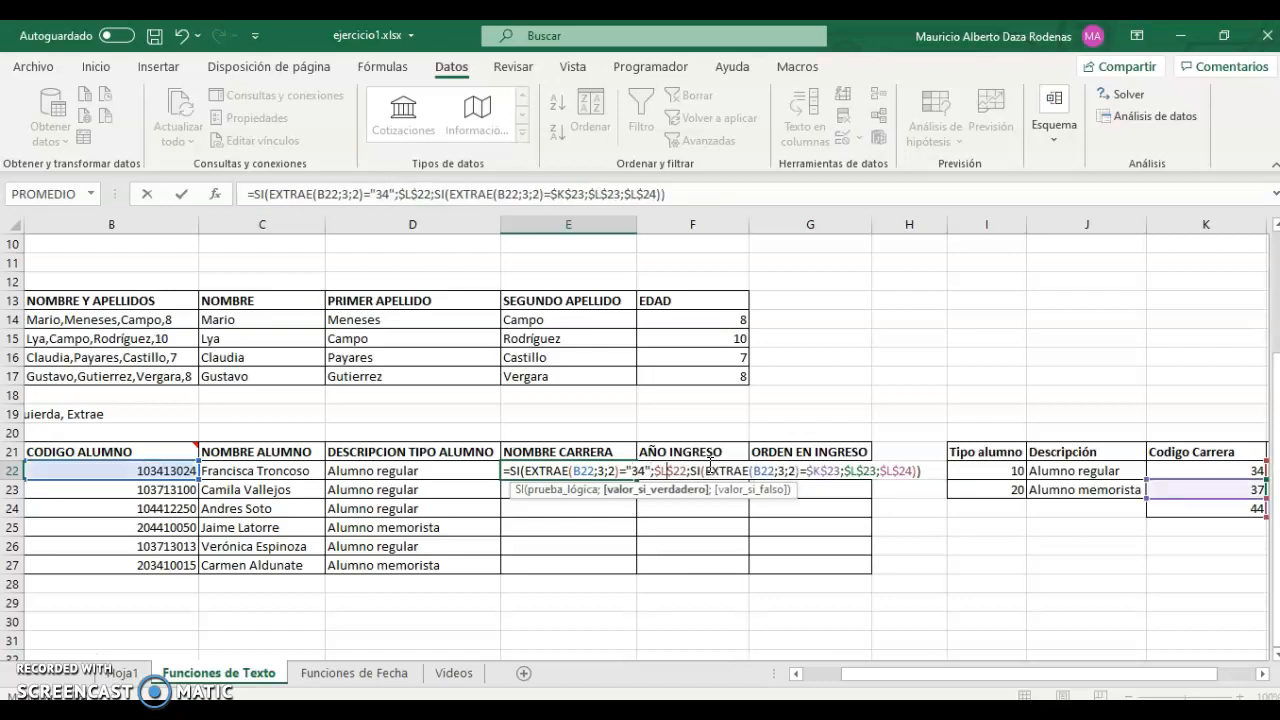
{"action": "key", "text": "Right"}
{"action": "key", "text": "Right"}
{"action": "key", "text": "Right"}
{"action": "key", "text": "Right"}
{"action": "key", "text": "Right"}
{"action": "key", "text": "Right"}
{"action": "key", "text": "Right"}
{"action": "key", "text": "Right"}
{"action": "key", "text": "Right"}
{"action": "key", "text": "Right"}
{"action": "key", "text": "Right"}
{"action": "key", "text": "Right"}
{"action": "key", "text": "Right"}
{"action": "key", "text": "Right"}
{"action": "key", "text": "Right"}
{"action": "key", "text": "Right"}
{"action": "key", "text": "Right"}
{"action": "key", "text": "Right"}
{"action": "key", "text": "Right"}
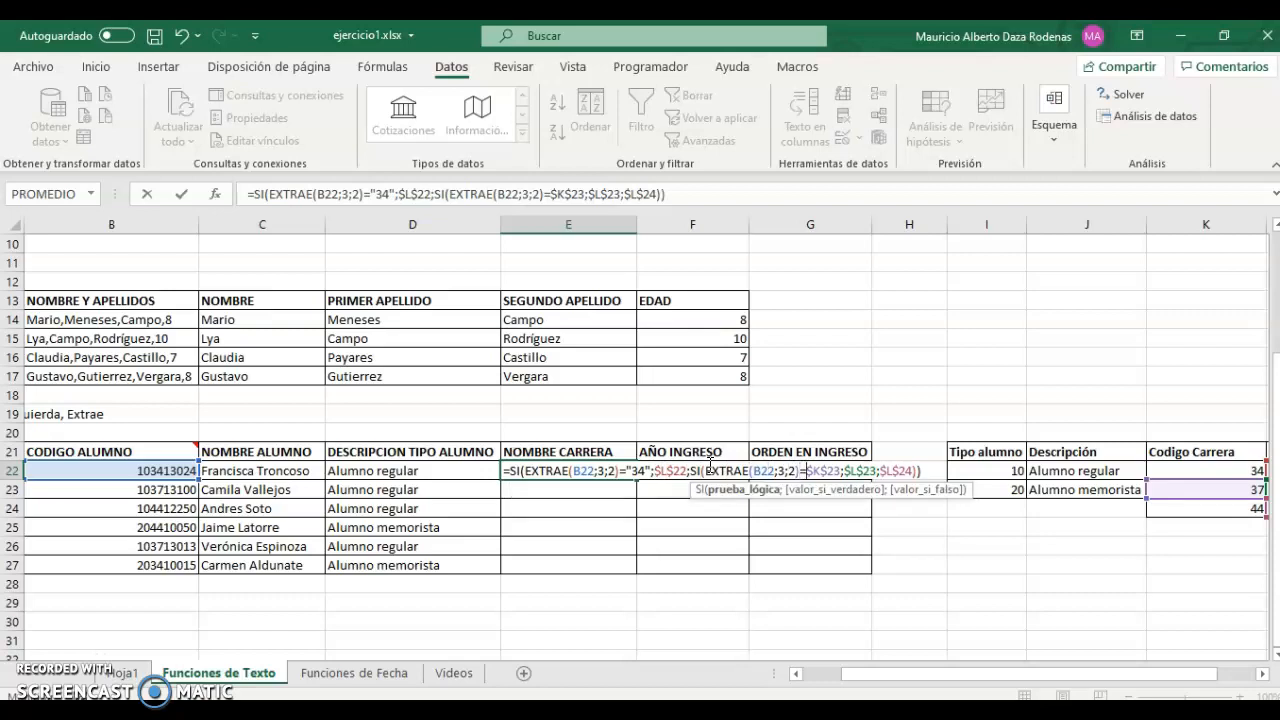
{"action": "key", "text": "Delete"}
{"action": "key", "text": "Delete"}
{"action": "key", "text": "Delete"}
{"action": "key", "text": "Delete"}
{"action": "key", "text": "Delete"}
{"action": "type", "text": "3"}
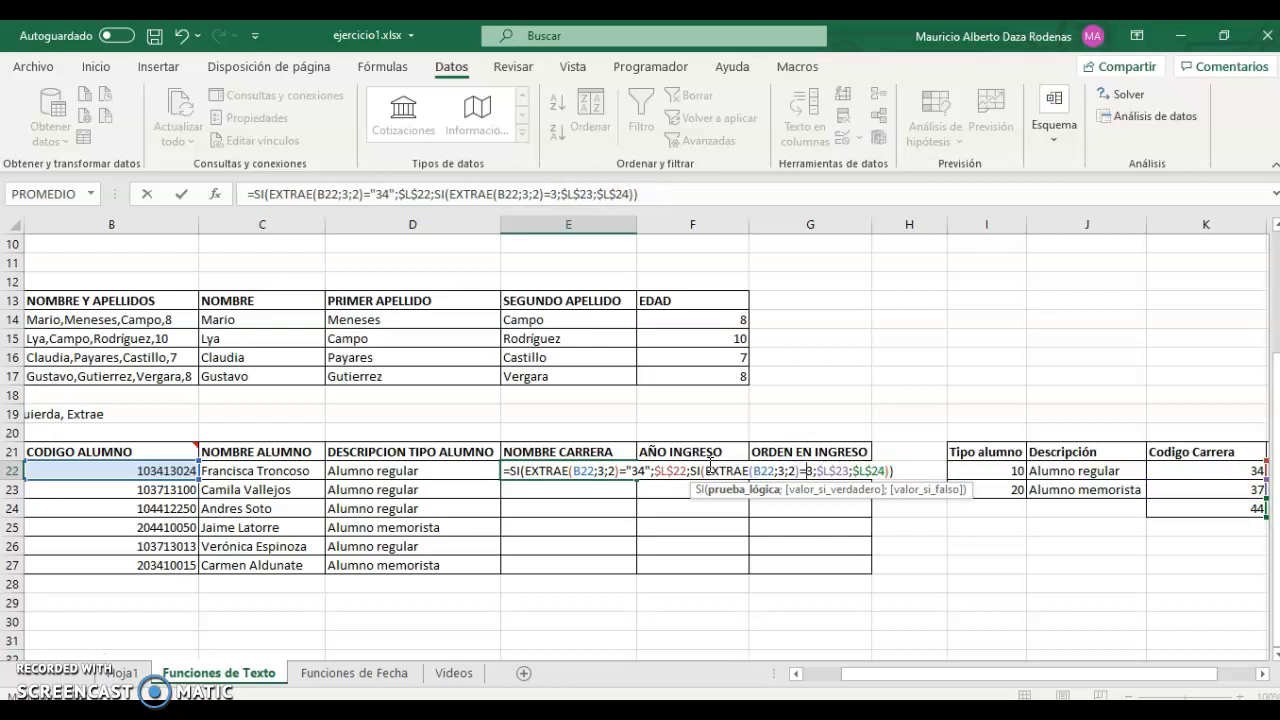
{"action": "key", "text": "BackSpace"}
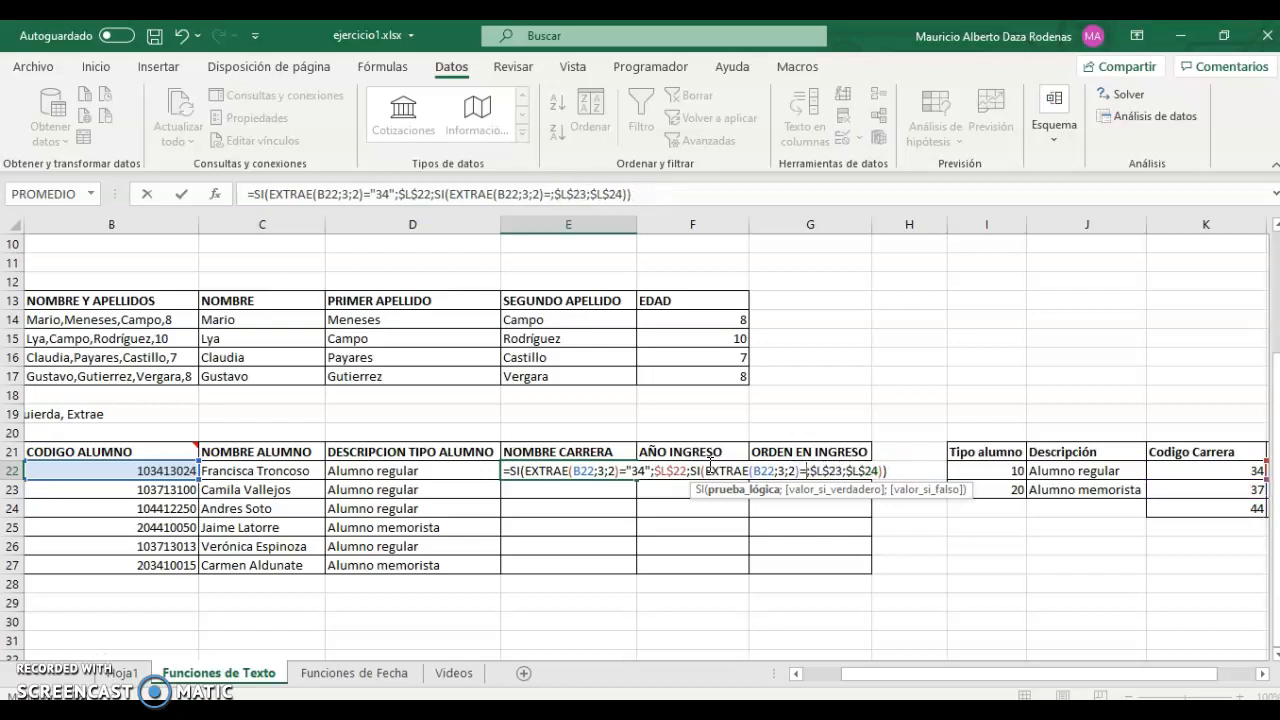
{"action": "type", "text": "\""}
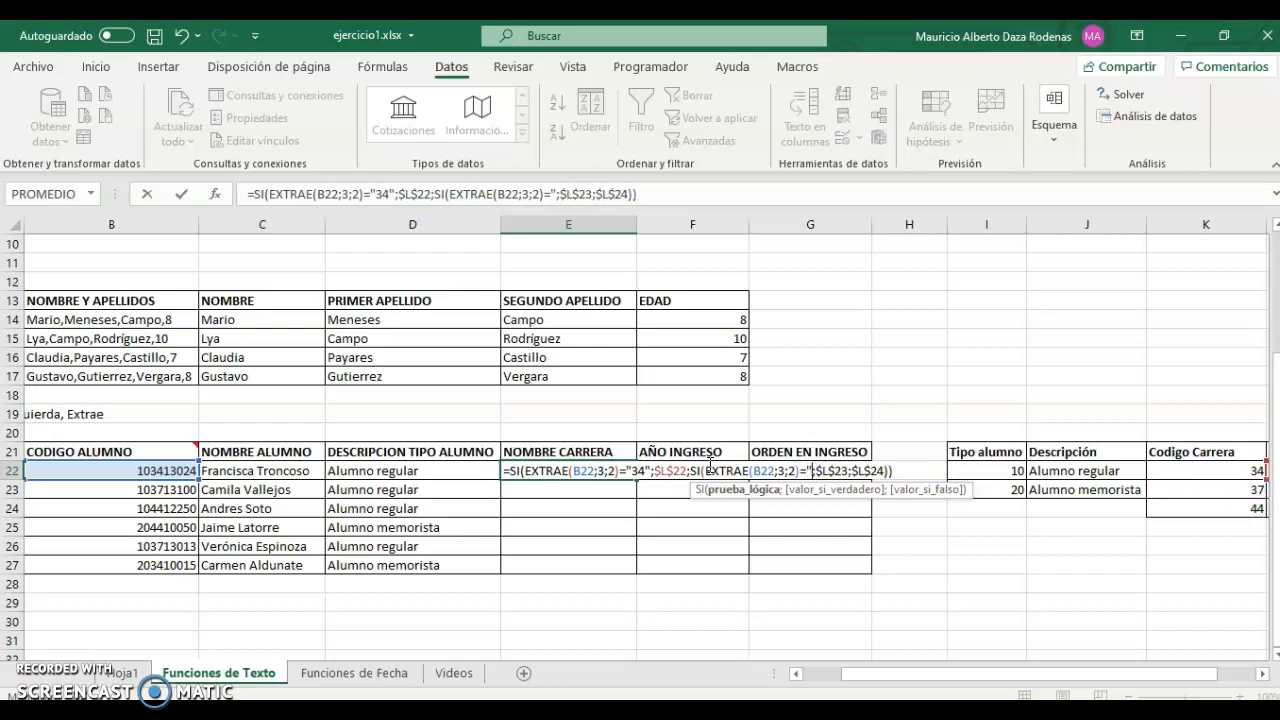
{"action": "type", "text": "37\""}
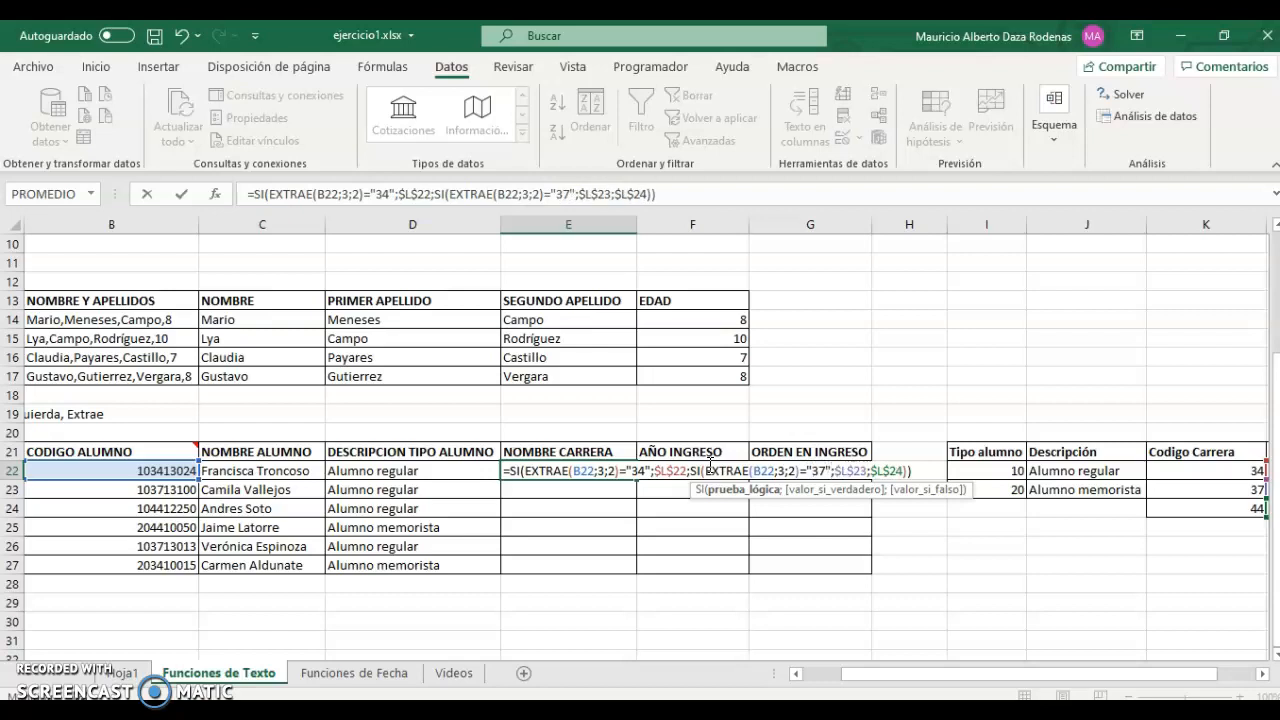
{"action": "key", "text": "ctrl+Return"}
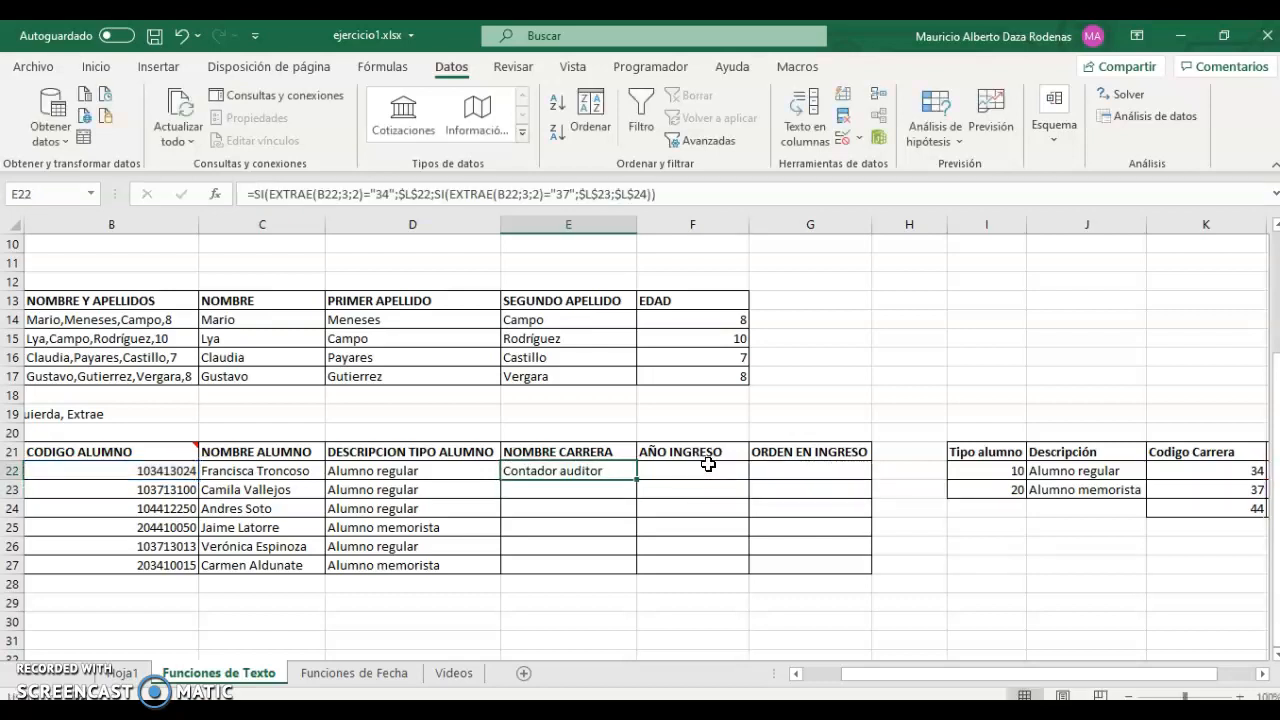
{"action": "left_click_drag", "start_coordinate": [636, 480], "coordinate": [627, 568]}
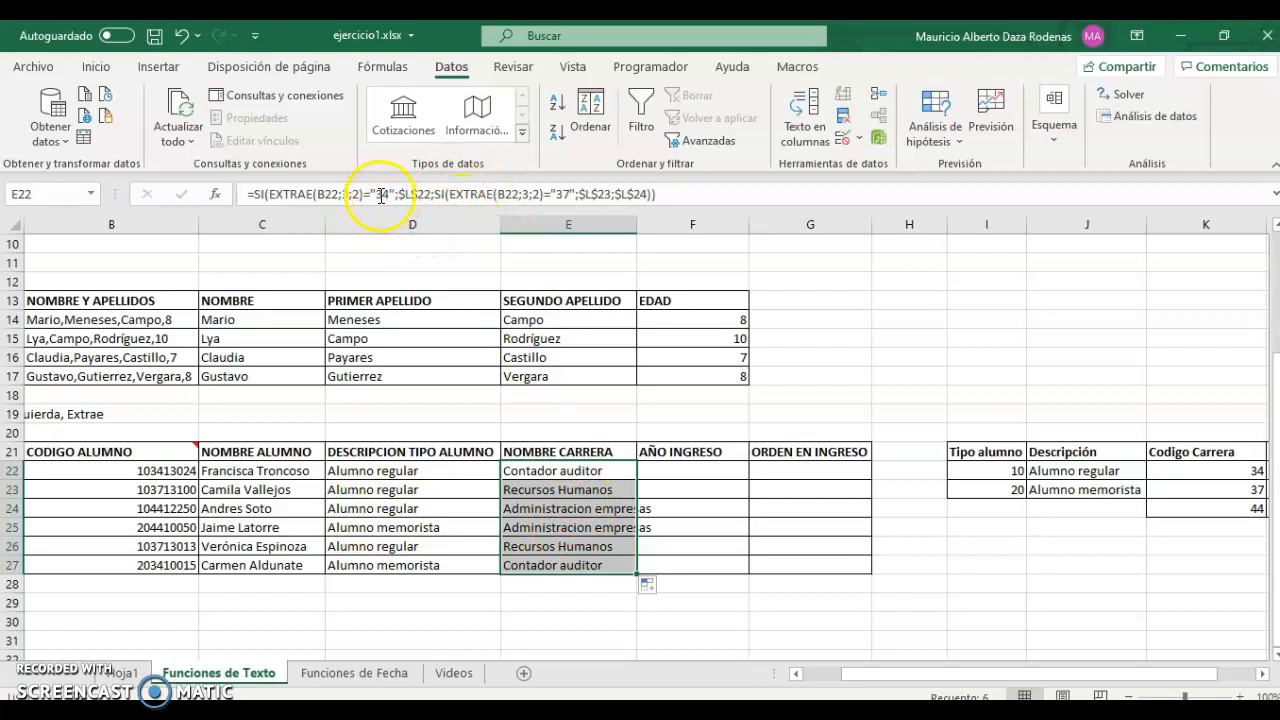
Enter =EXTRAE(B22;5;2) in F22 and fill it down to F27 for all students.
{"action": "left_click", "coordinate": [666, 471]}
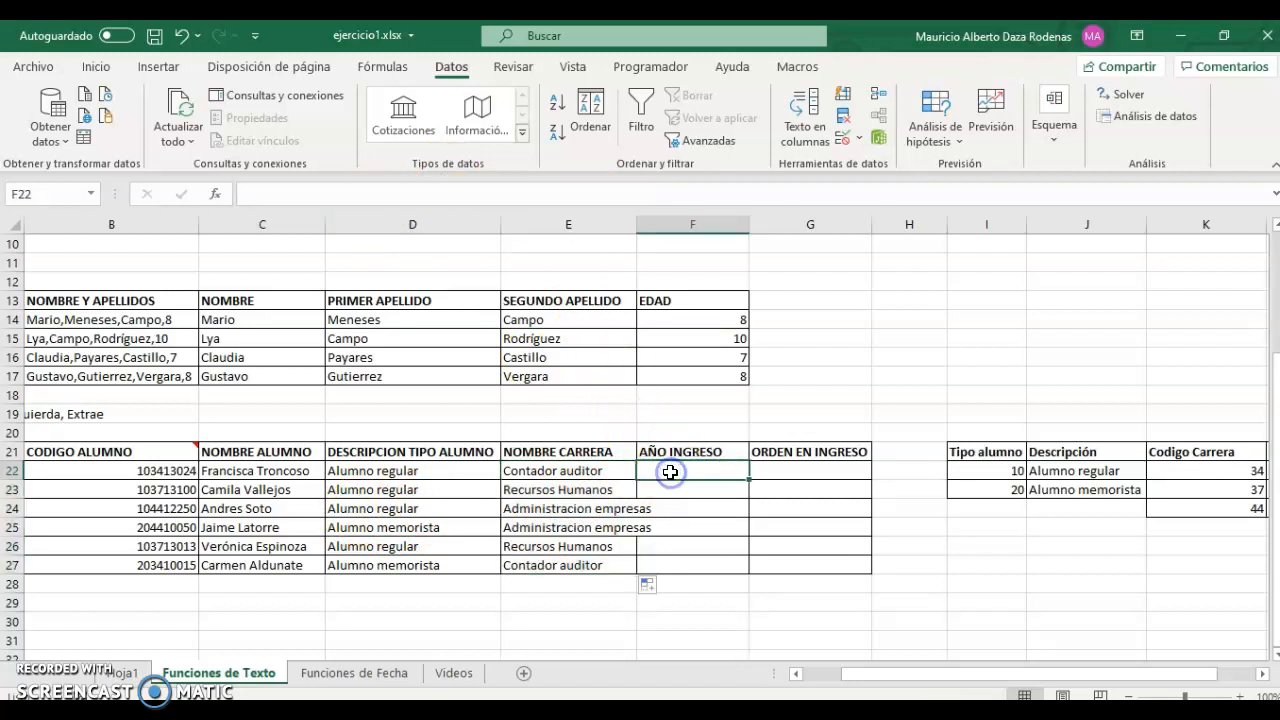
{"action": "type", "text": "=e"}
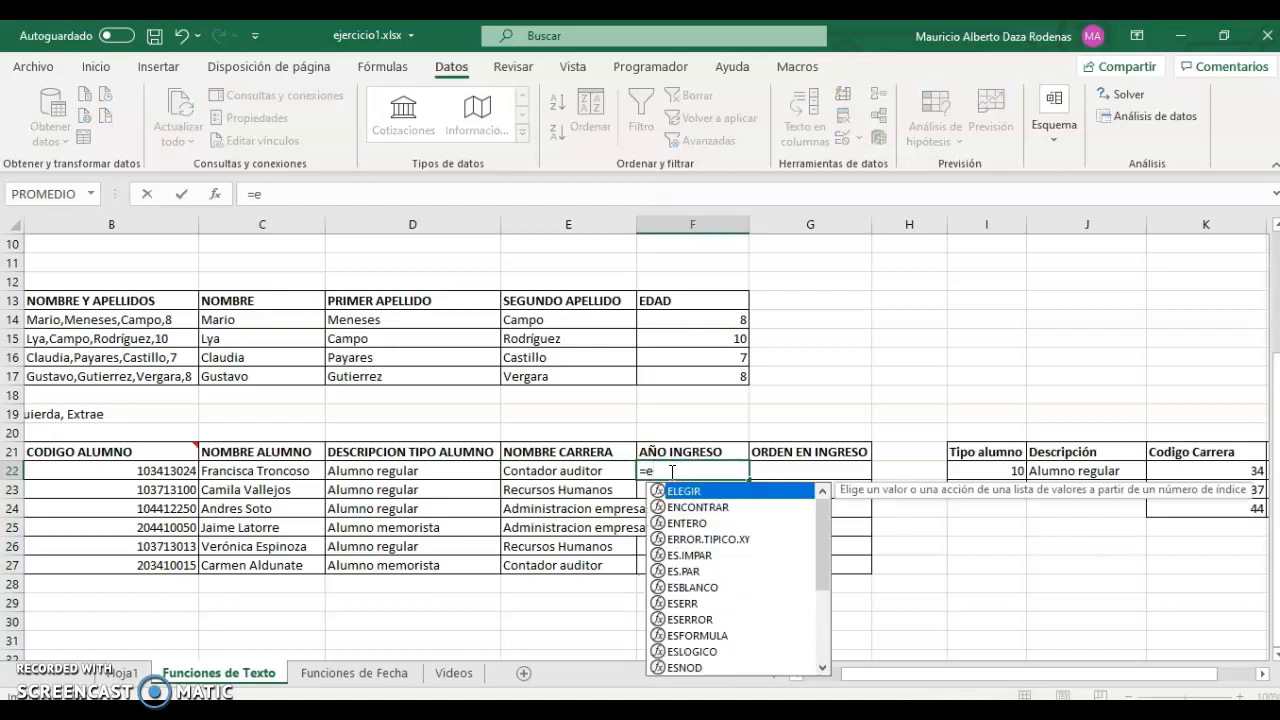
{"action": "type", "text": "xtr"}
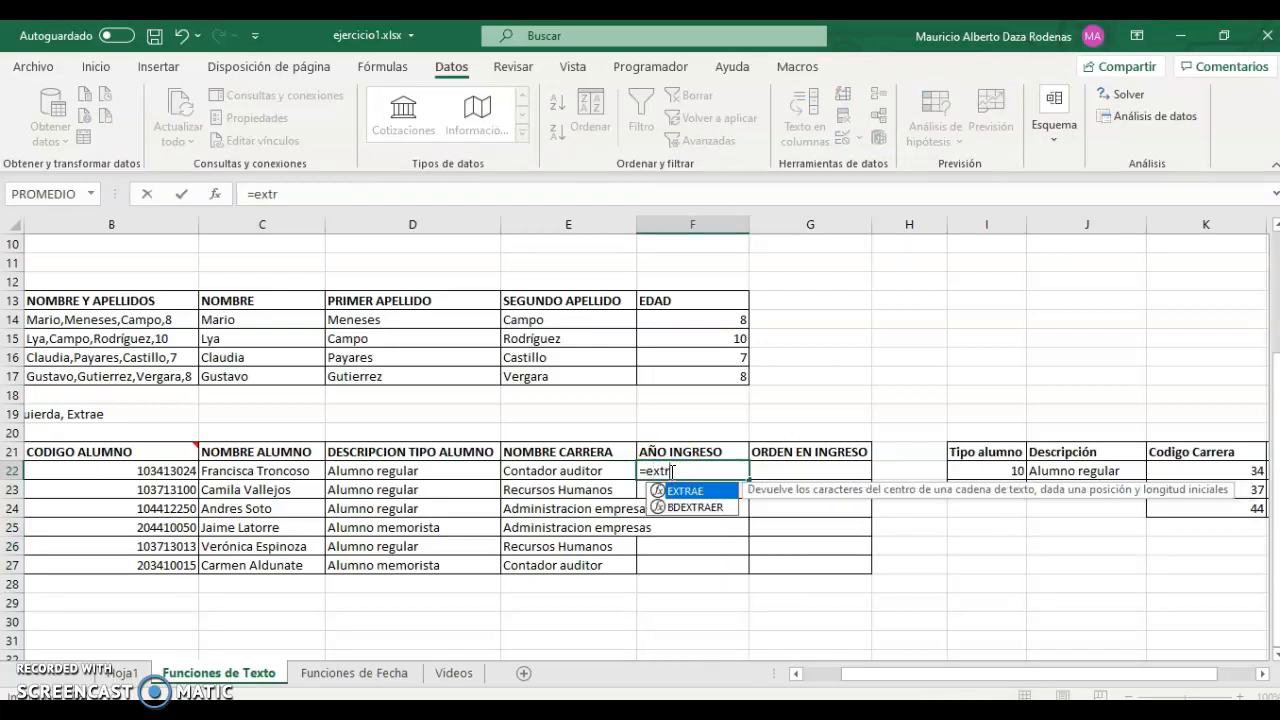
{"action": "key", "text": "Tab"}
{"action": "key", "text": "Left"}
{"action": "key", "text": "Left"}
{"action": "key", "text": "Left"}
{"action": "key", "text": "Left"}
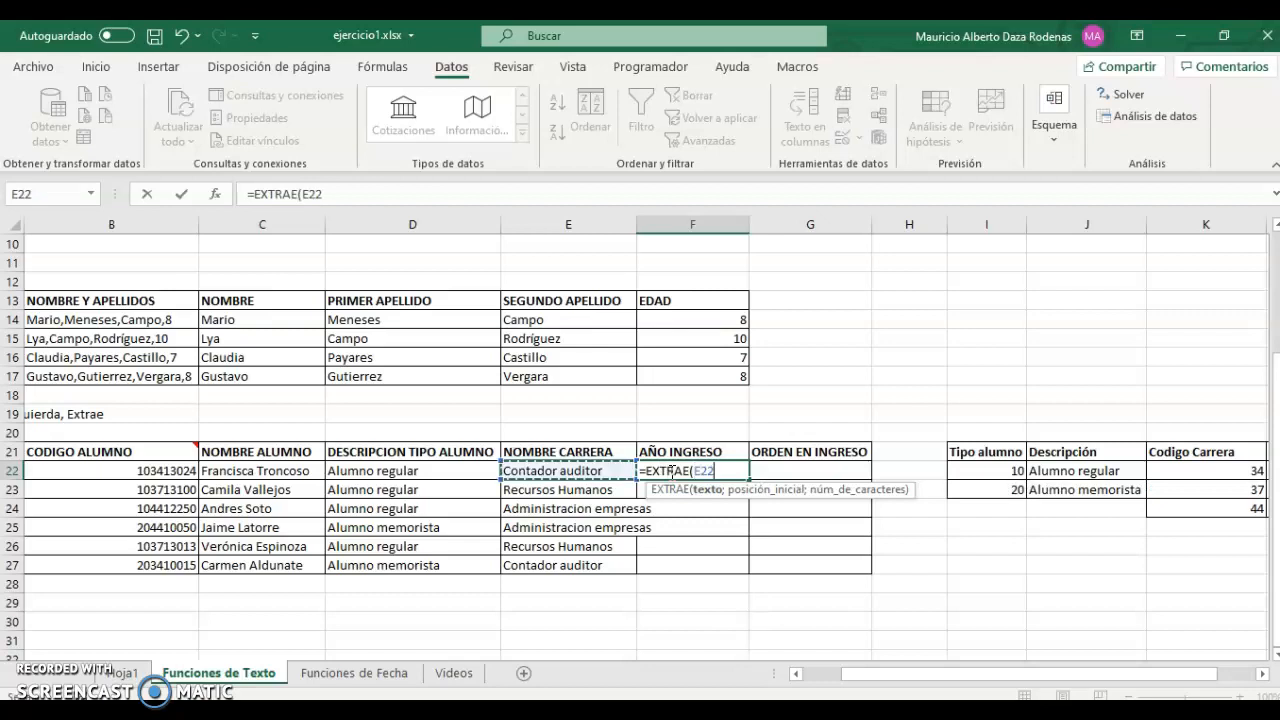
{"action": "type", "text": ";"}
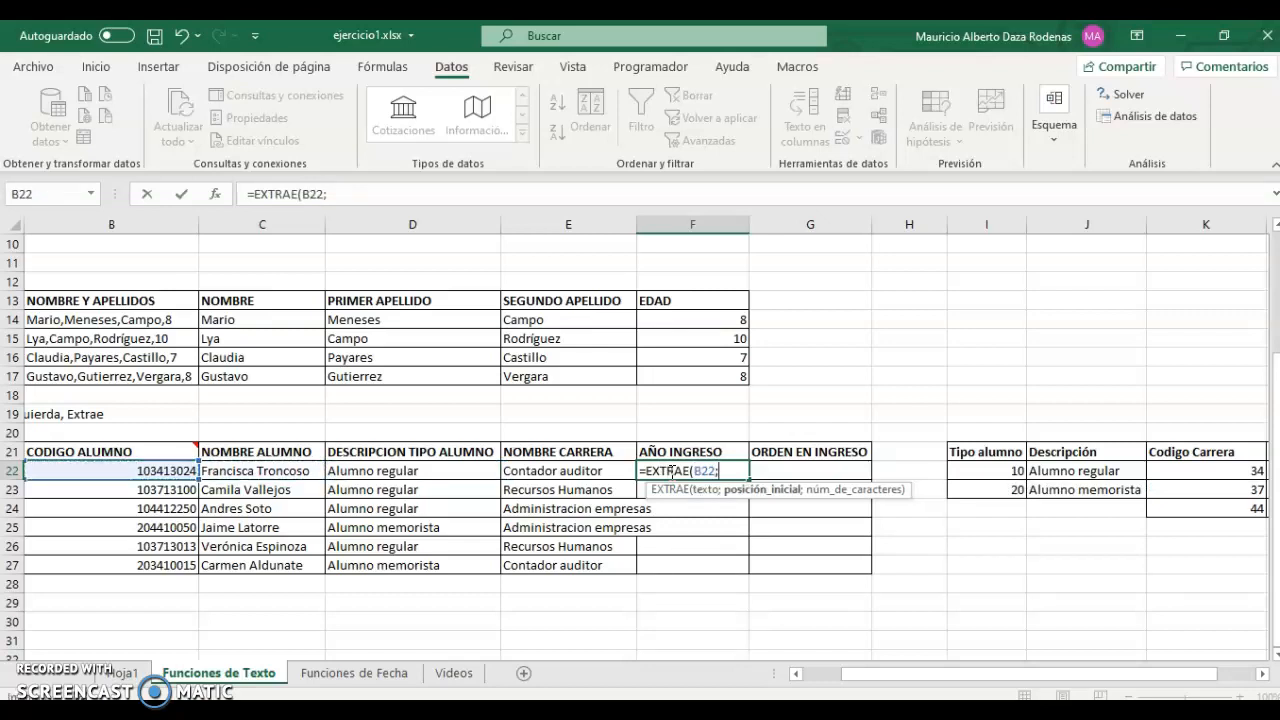
{"action": "type", "text": "5;2"}
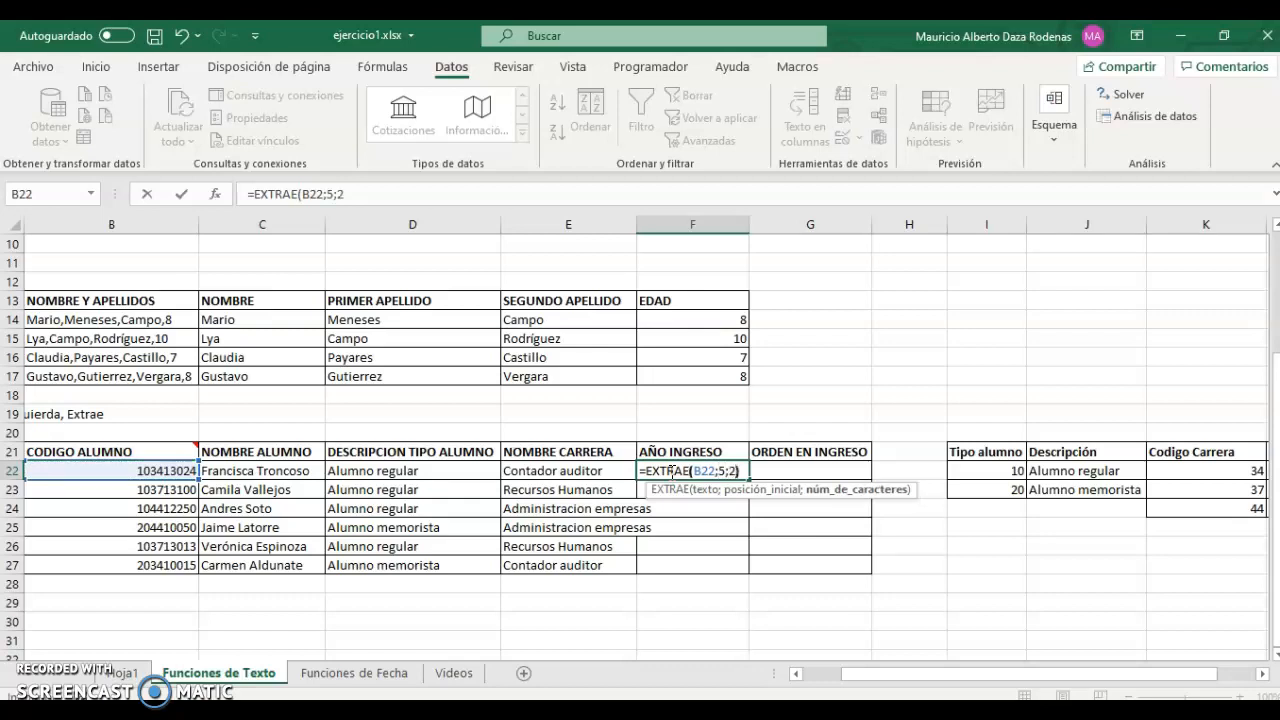
{"action": "key", "text": "Return"}
{"action": "left_click", "coordinate": [672, 471]}
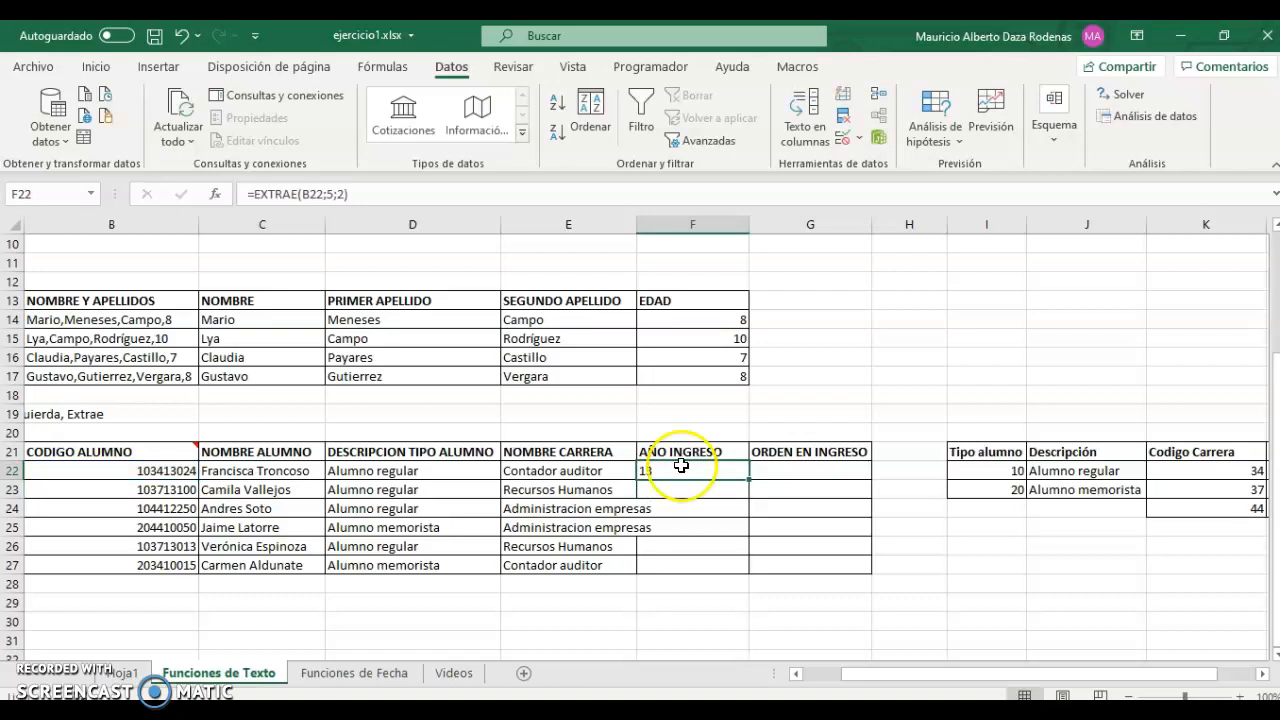
{"action": "double_click", "coordinate": [746, 480]}
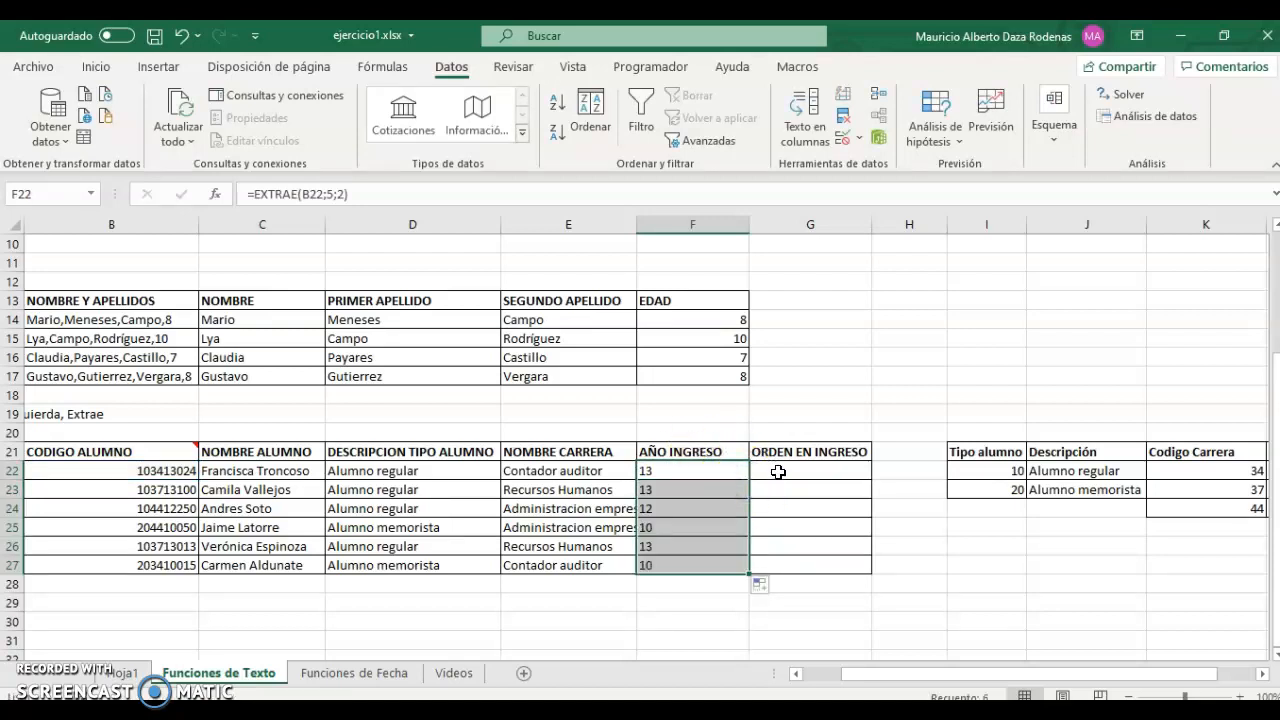
{"action": "left_click", "coordinate": [778, 472]}
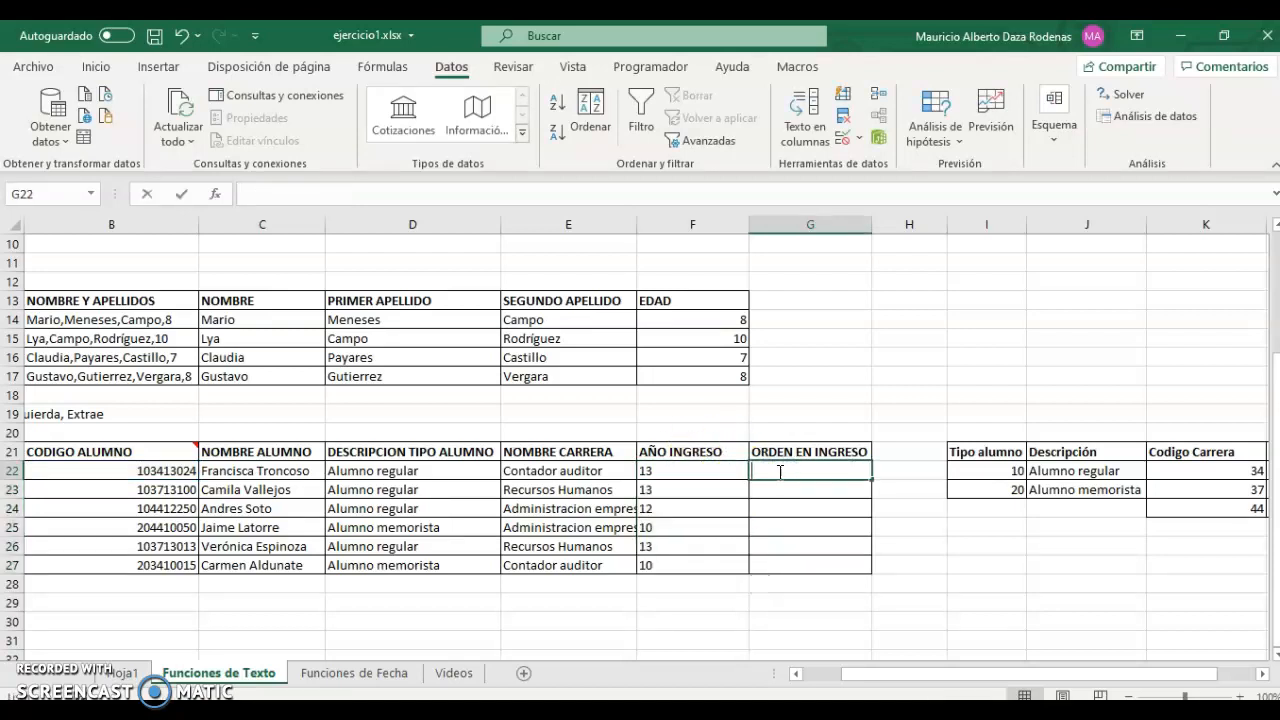
Enter =DERECHA(B22;3) in G22 and fill it down to G27 for all students.
{"action": "type", "text": "=derecha"}
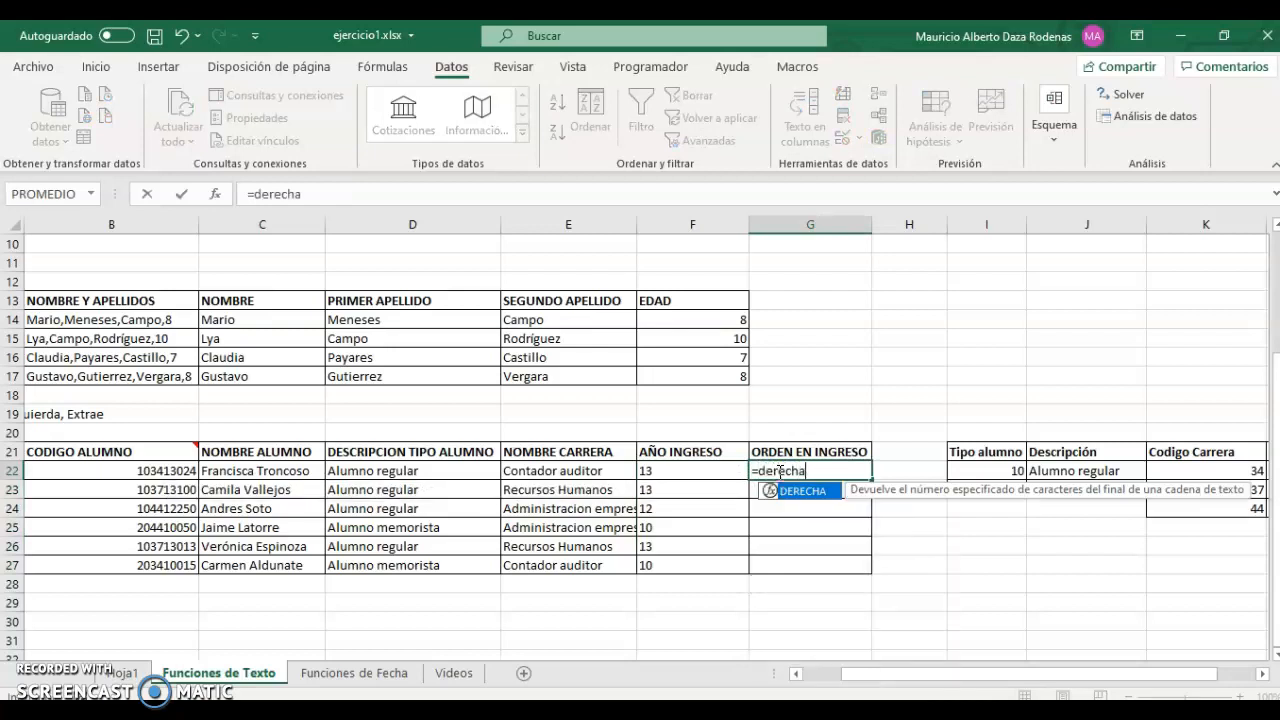
{"action": "type", "text": "("}
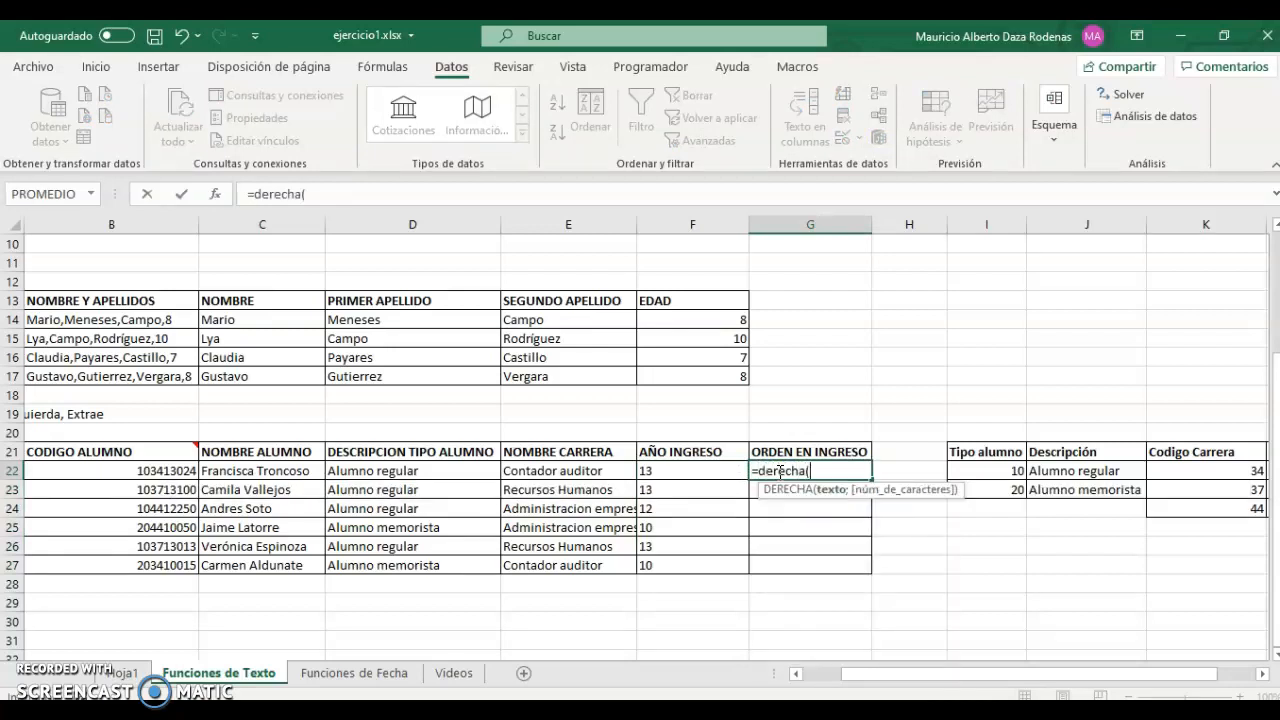
{"action": "key", "text": "Left"}
{"action": "key", "text": "Left"}
{"action": "key", "text": "Left"}
{"action": "key", "text": "Left"}
{"action": "key", "text": "Left"}
{"action": "type", "text": ";"}
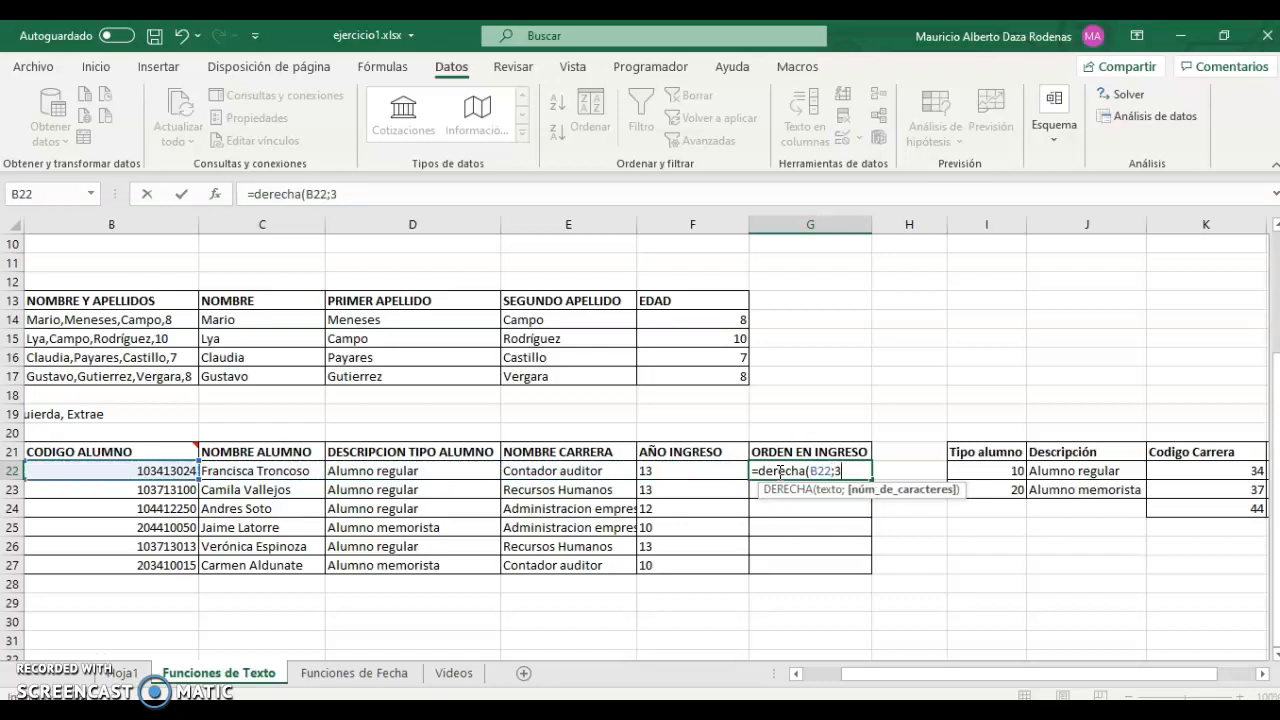
{"action": "type", "text": "3"}
{"action": "key", "text": "Return"}
{"action": "left_click", "coordinate": [837, 471]}
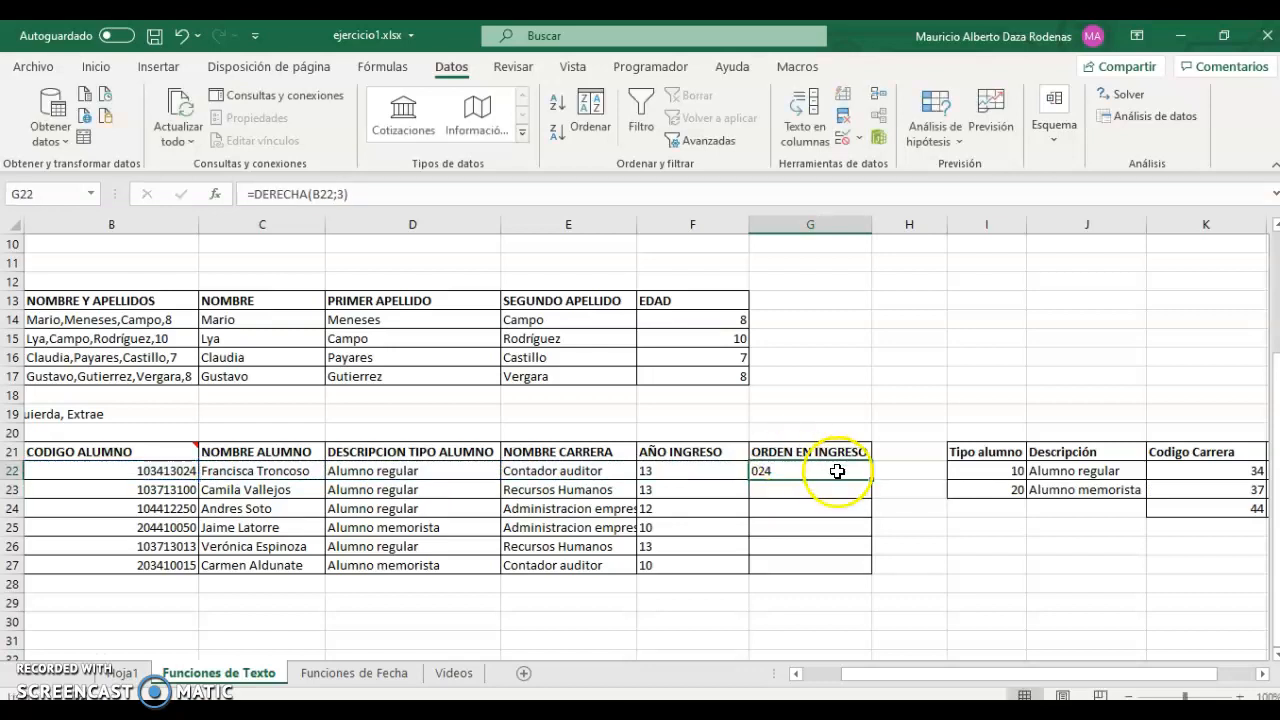
{"action": "double_click", "coordinate": [871, 480]}
{"action": "left_click", "coordinate": [80, 583]}
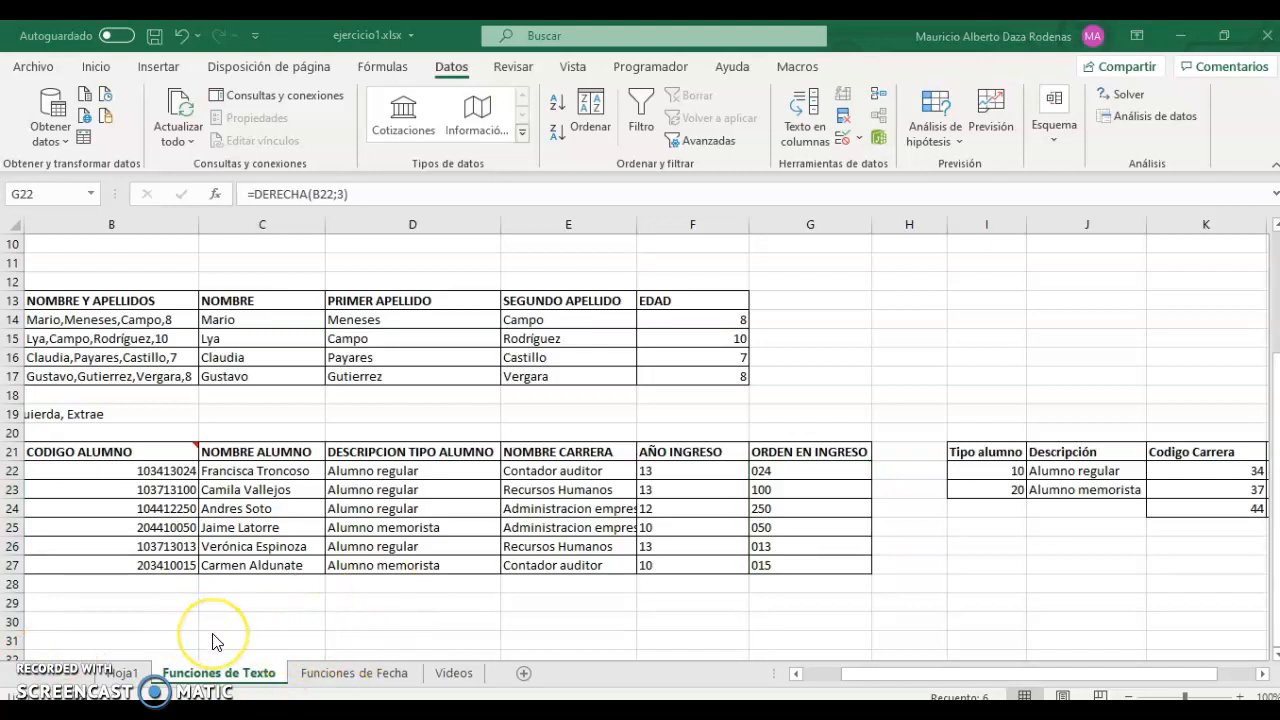
{"action": "left_click", "coordinate": [354, 673]}
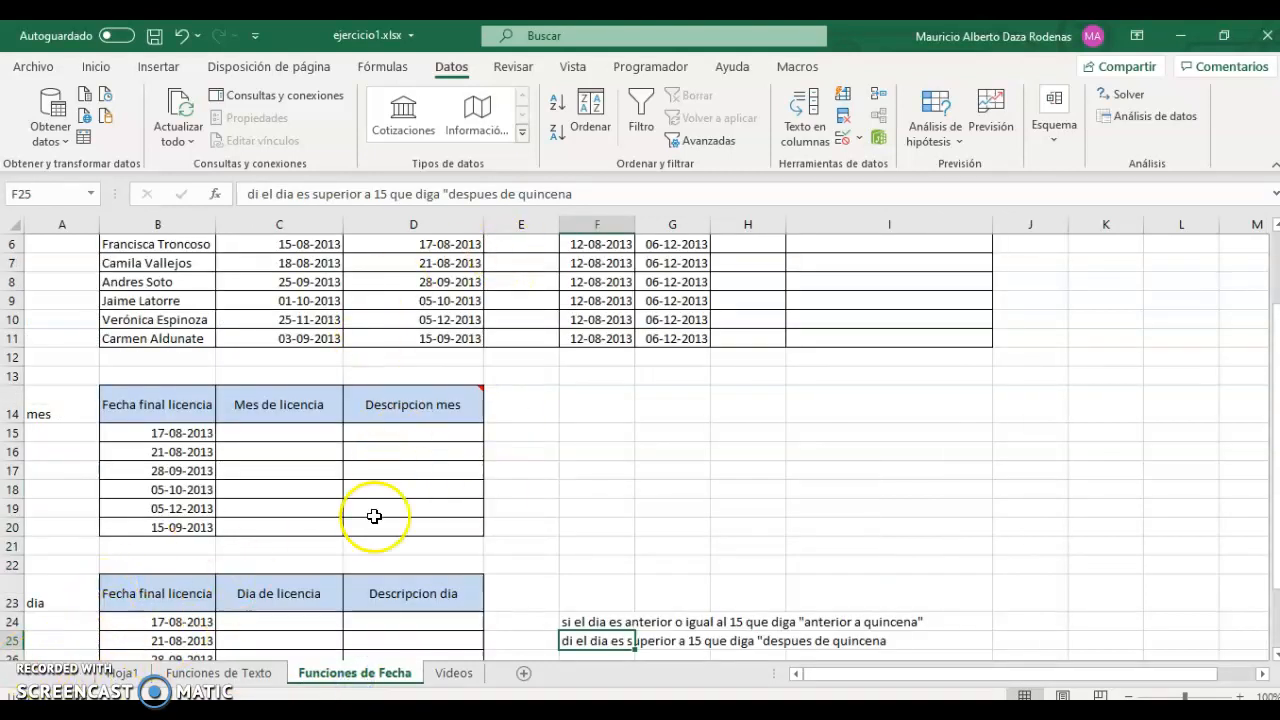
Scroll the Funciones de Fecha sheet back to the top of its licence dates table.
{"action": "scroll", "coordinate": [588, 488], "scroll_direction": "up", "scroll_amount": 1}
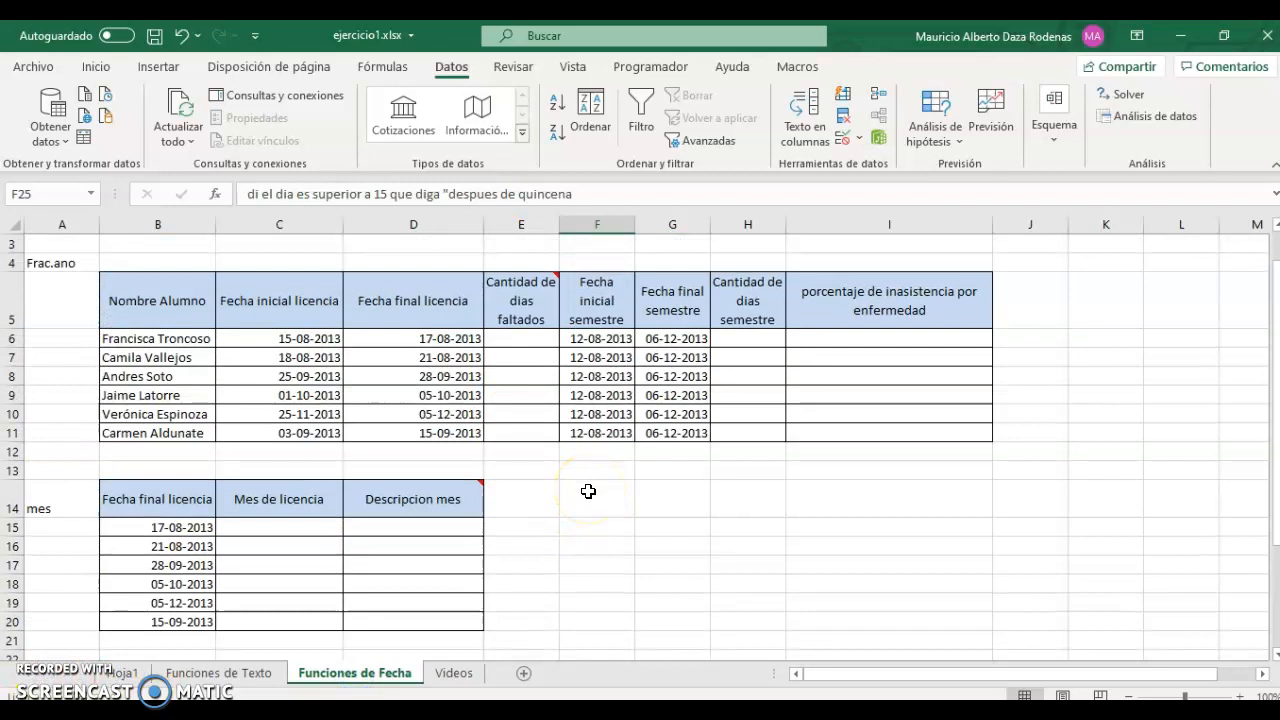
{"action": "scroll", "coordinate": [623, 480], "scroll_direction": "down", "scroll_amount": 3}
{"action": "scroll", "coordinate": [538, 474], "scroll_direction": "up", "scroll_amount": 4}
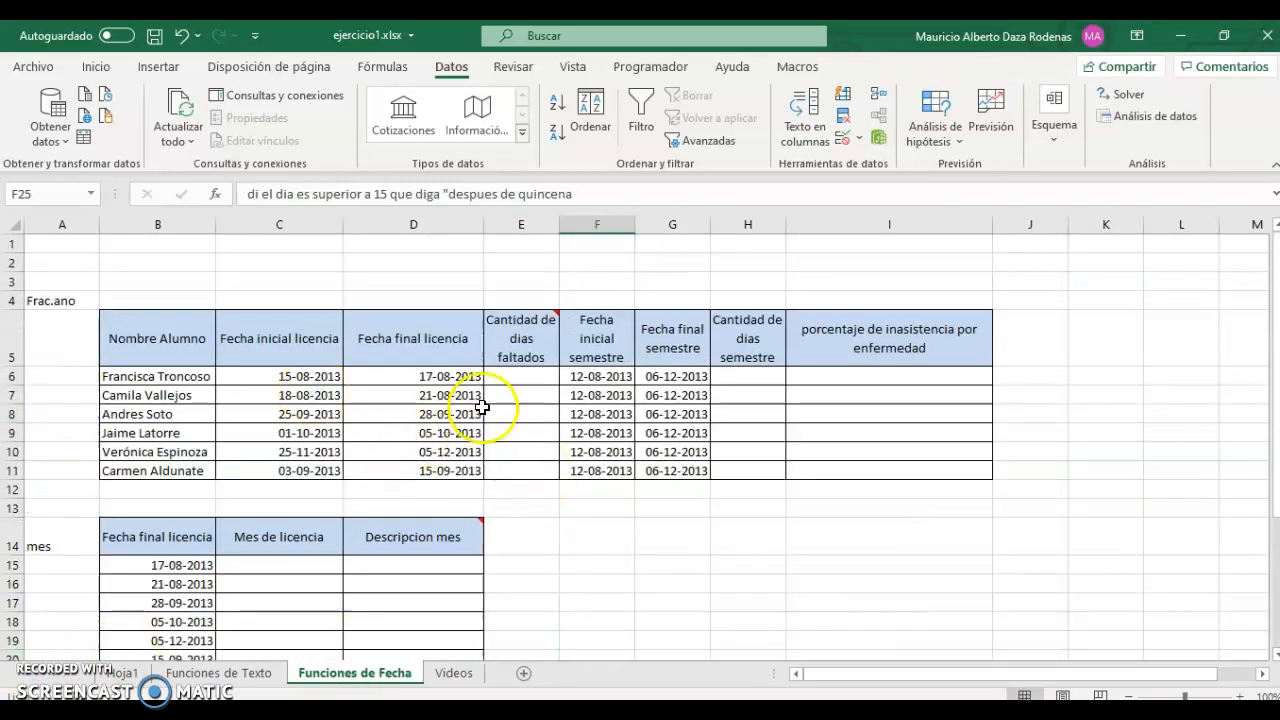